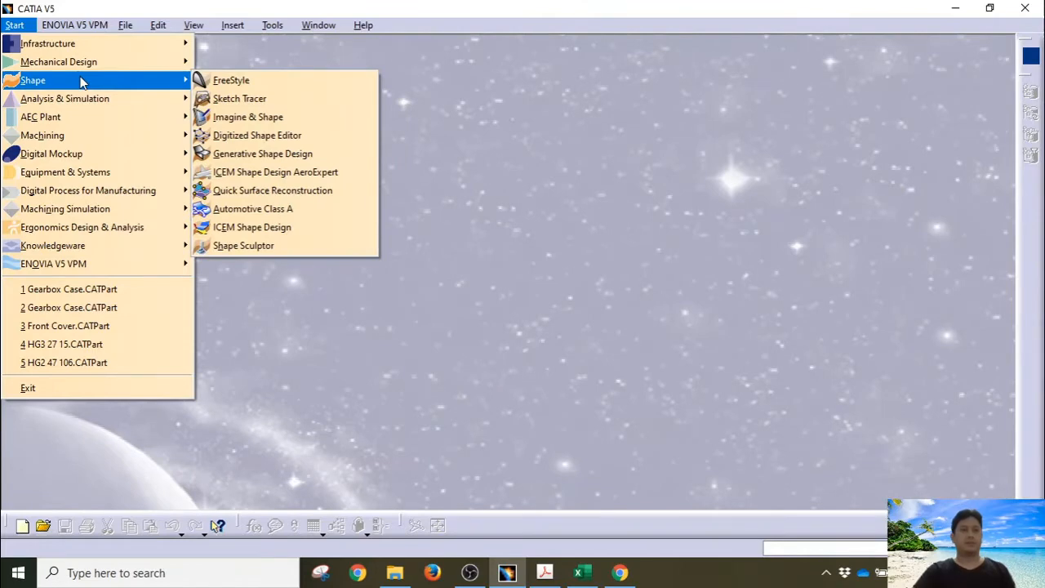
Create a new Generative Shape Design part named Helical Gear (47 20), checking the gear name in the PDF drawing
left_click(245, 154)
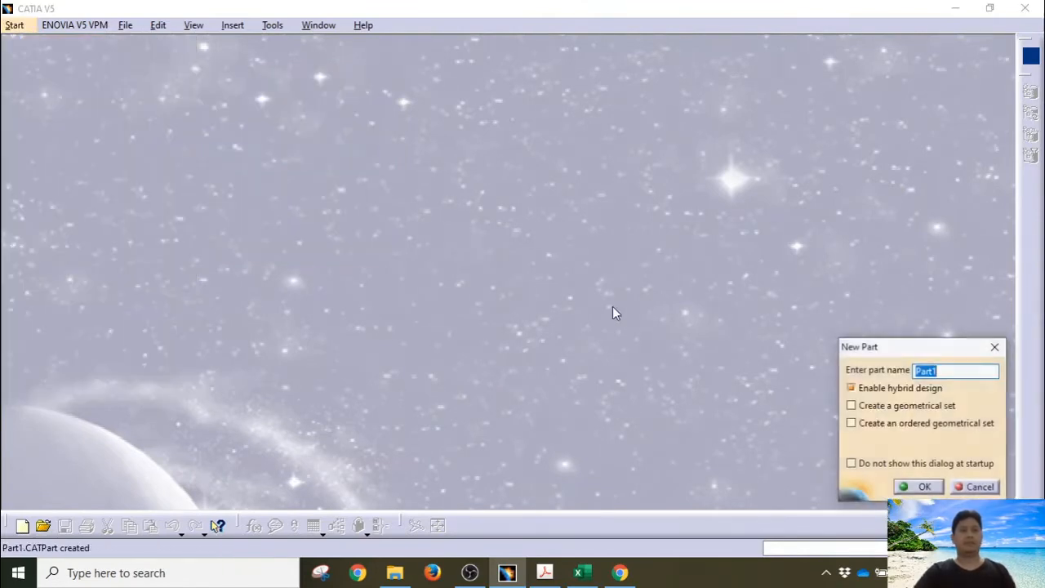
type("Helical Gear (47 21")
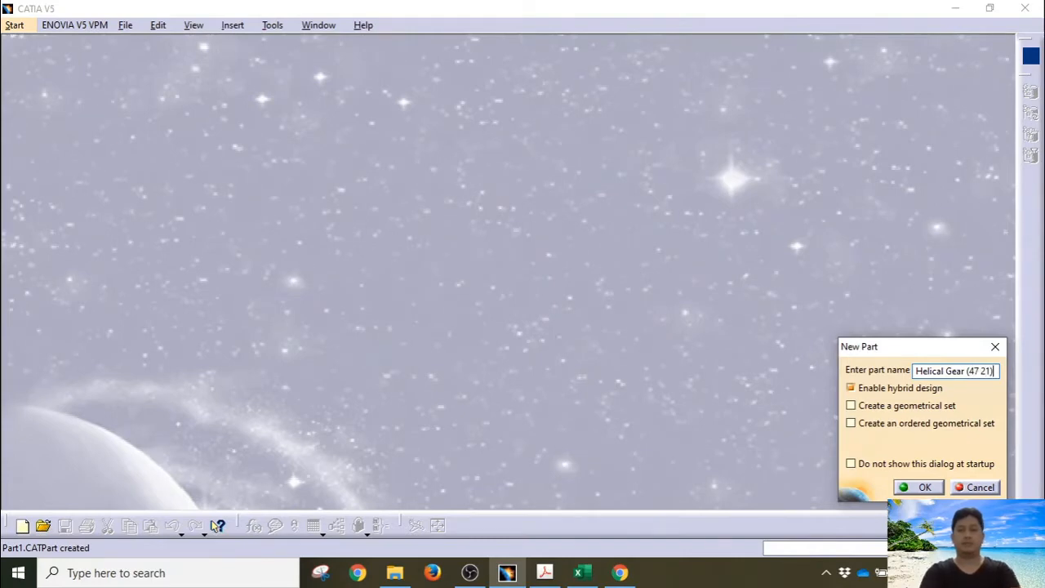
key("alt+Tab")
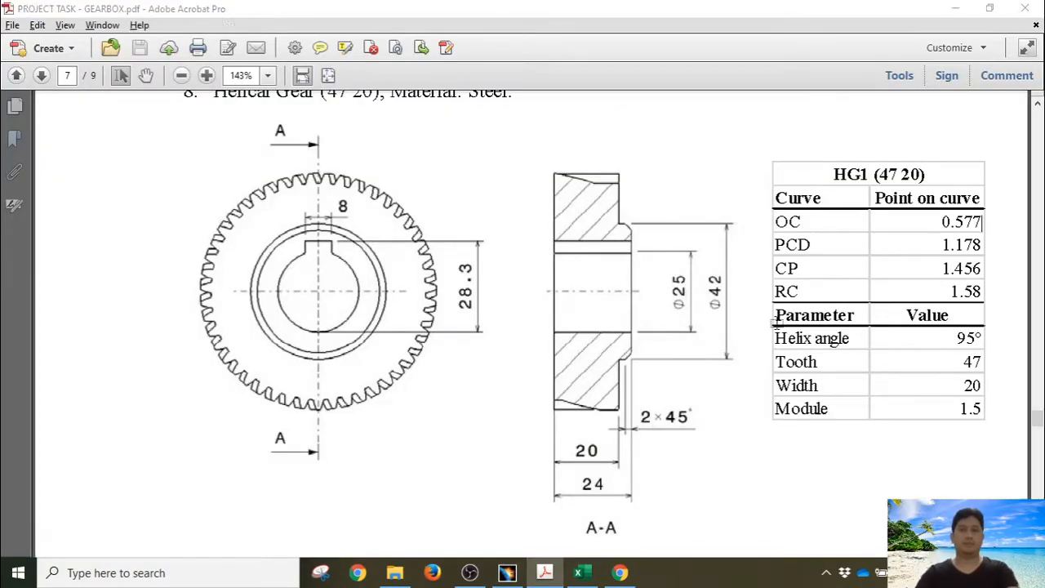
key("alt+Tab")
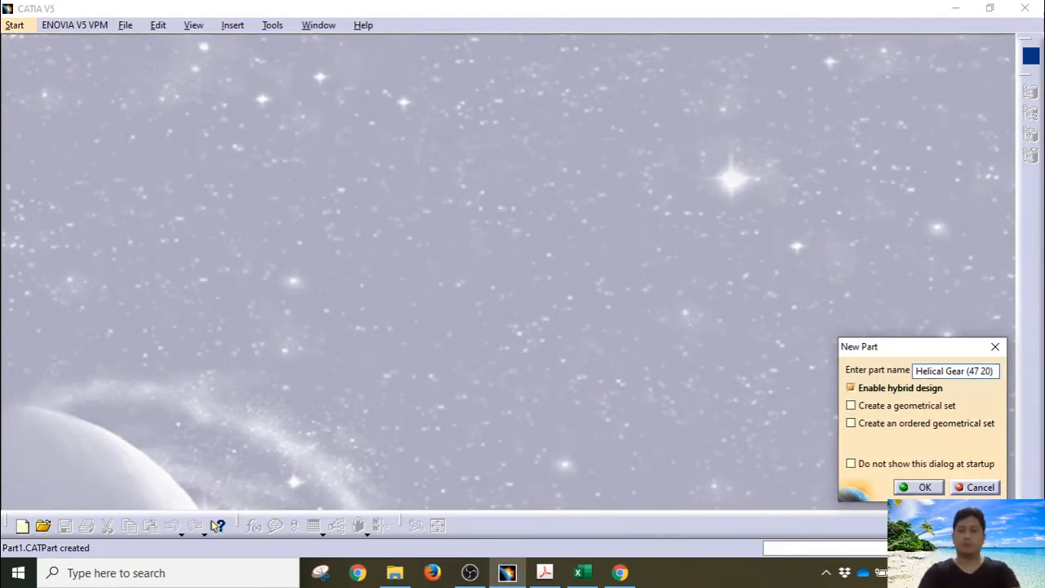
key("Return")
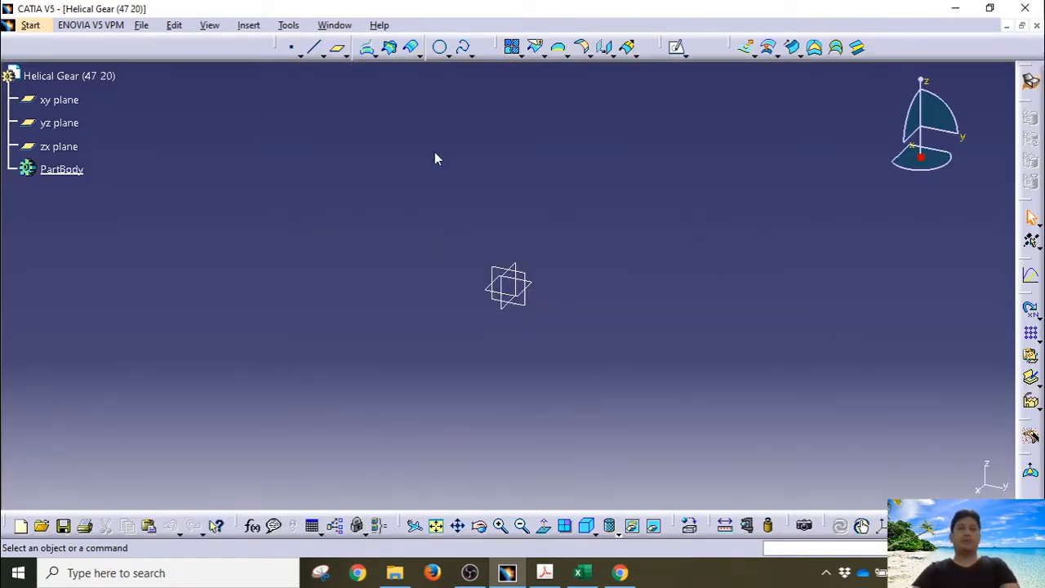
Insert a geometrical set named Wireform under the Helical Gear (47 20) part
middle_click_drag(711, 234, 646, 336)
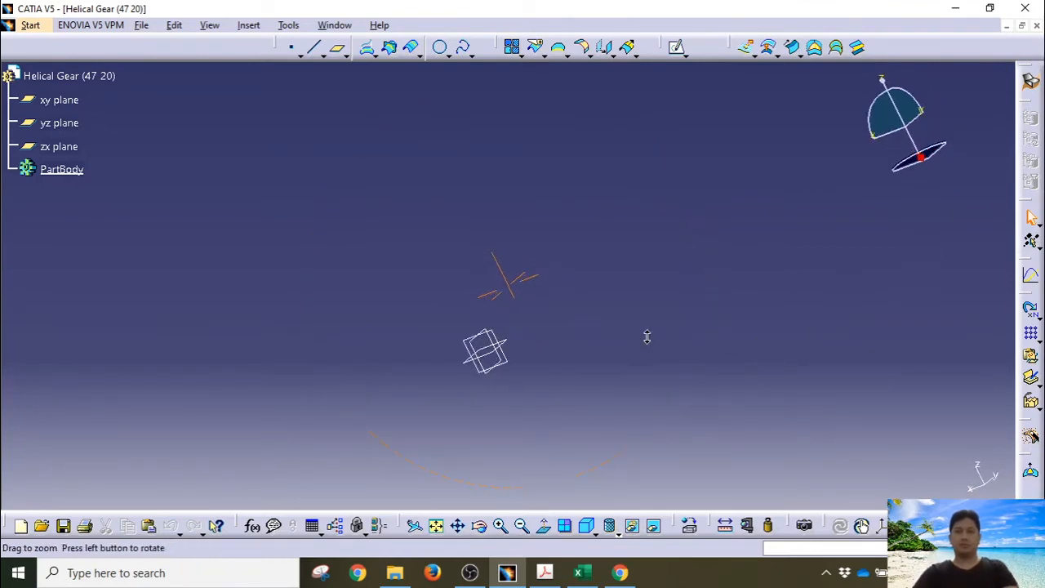
left_click(436, 526)
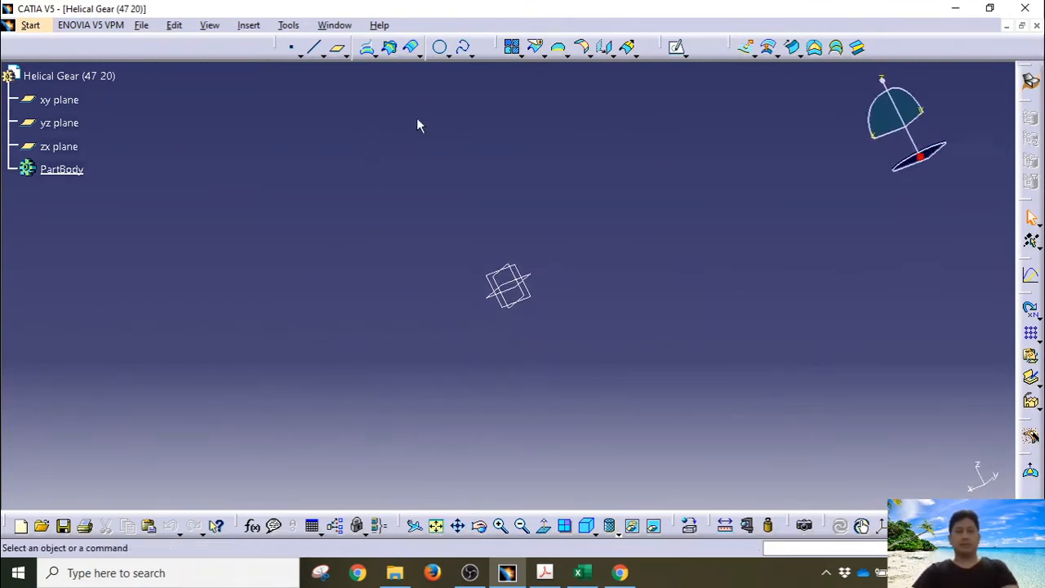
left_click(587, 526)
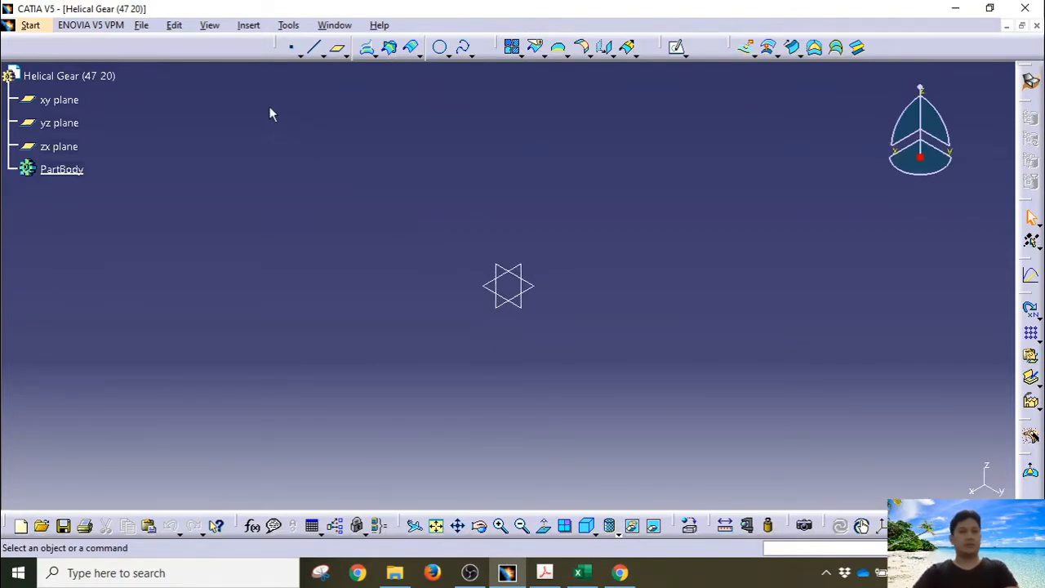
left_click(243, 26)
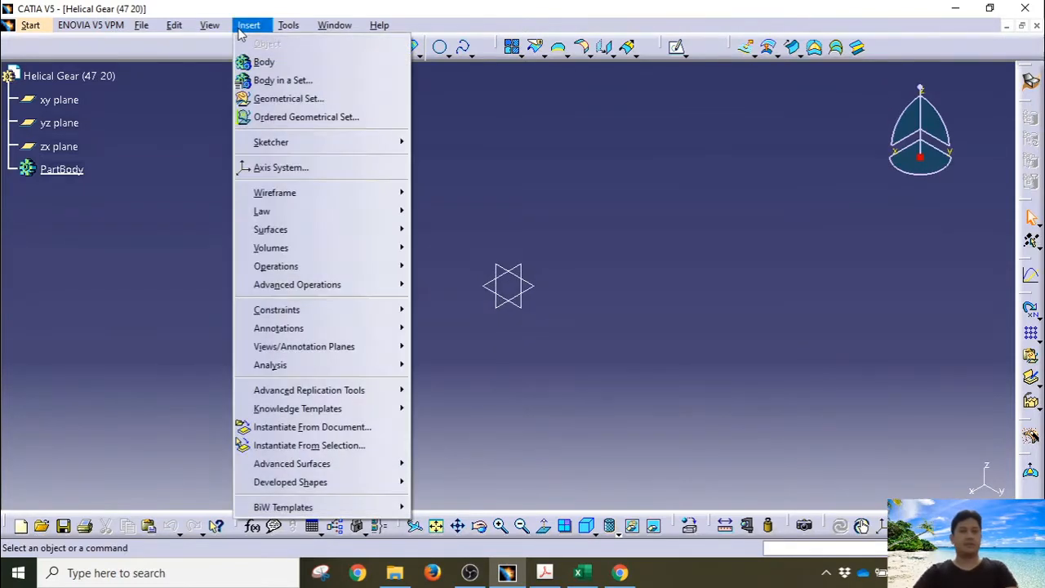
left_click(269, 98)
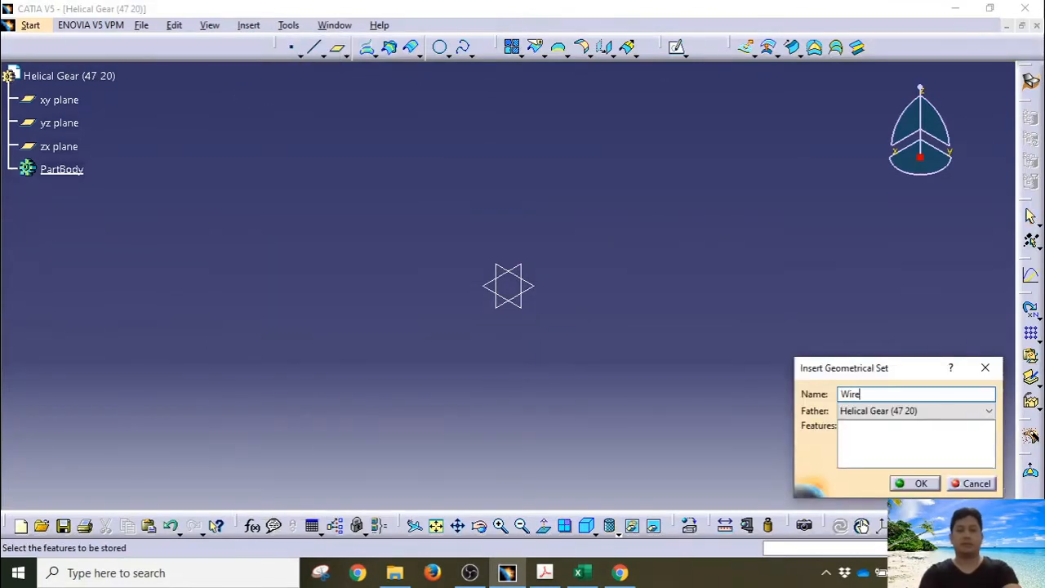
key("Return")
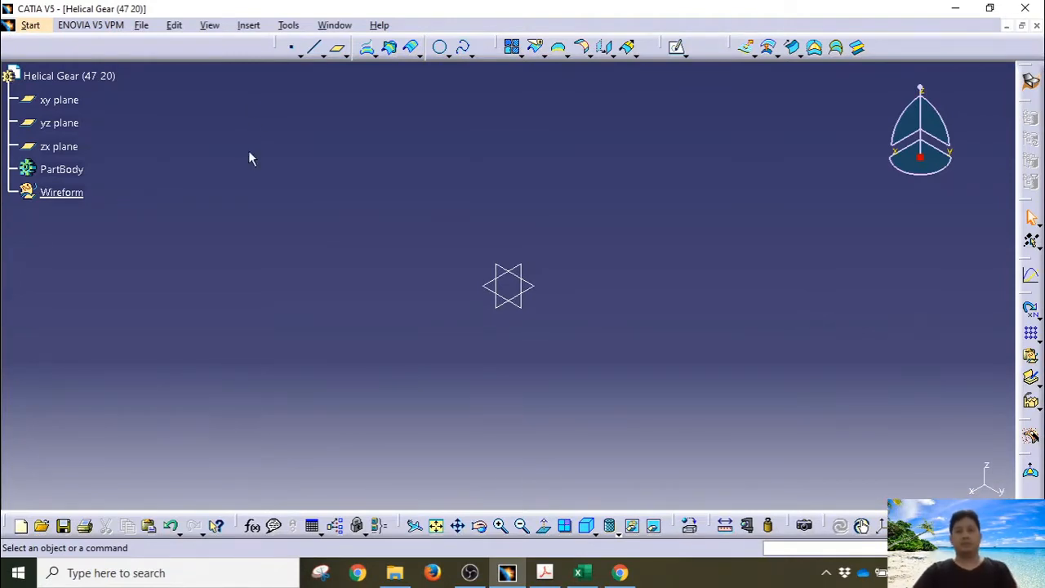
Start a center-and-radius circle and create its center point at X 0, Y 0, Z 0 mm
left_click(441, 49)
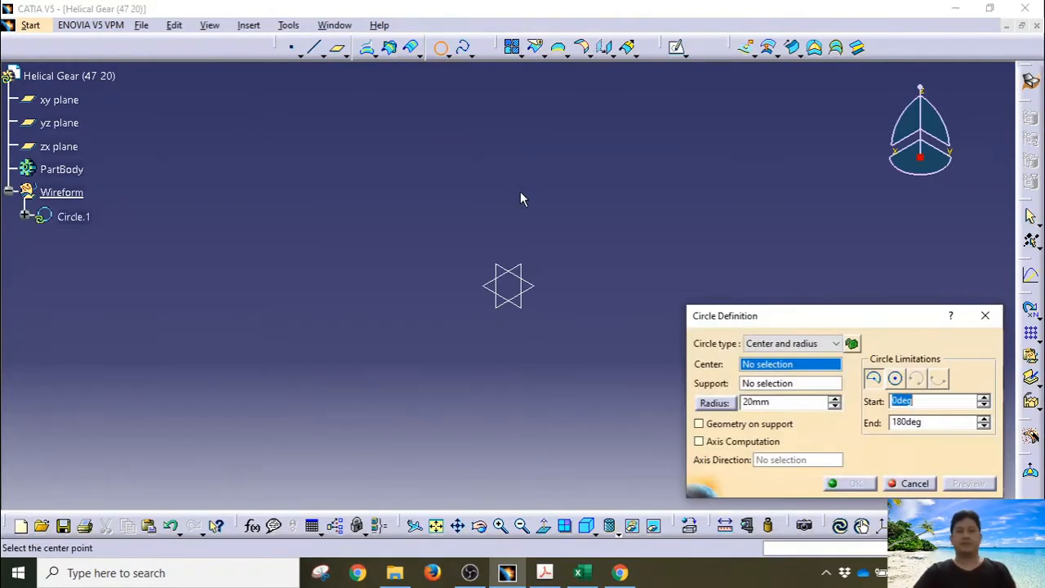
right_click(778, 371)
left_click(817, 376)
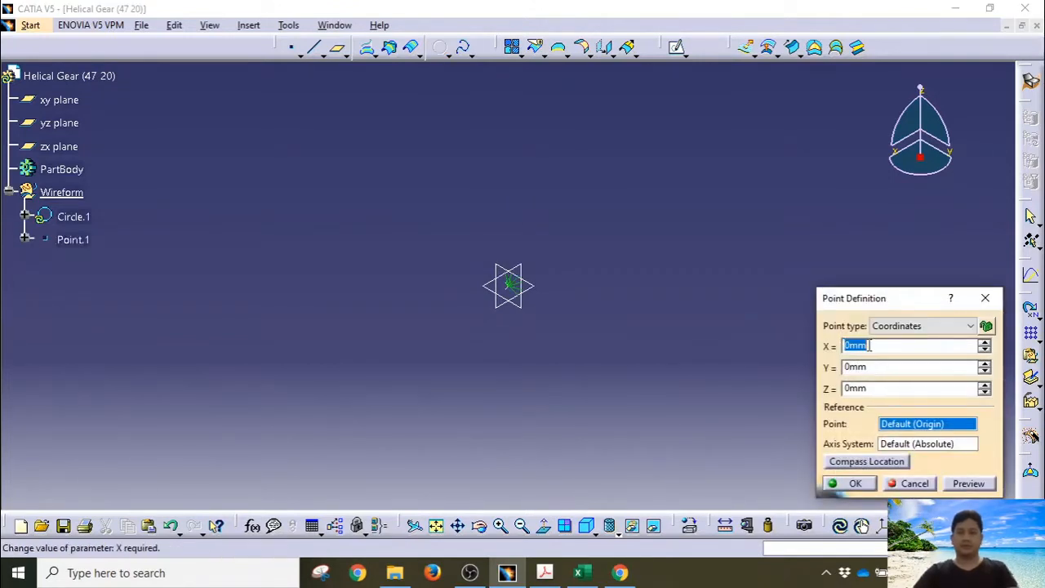
left_click(878, 366)
left_click(878, 387)
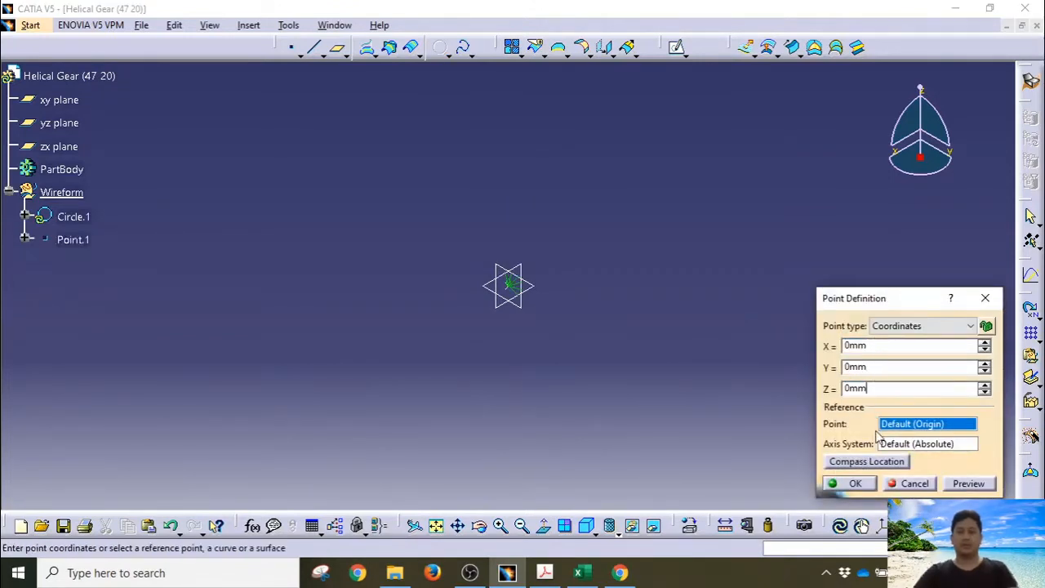
left_click(855, 484)
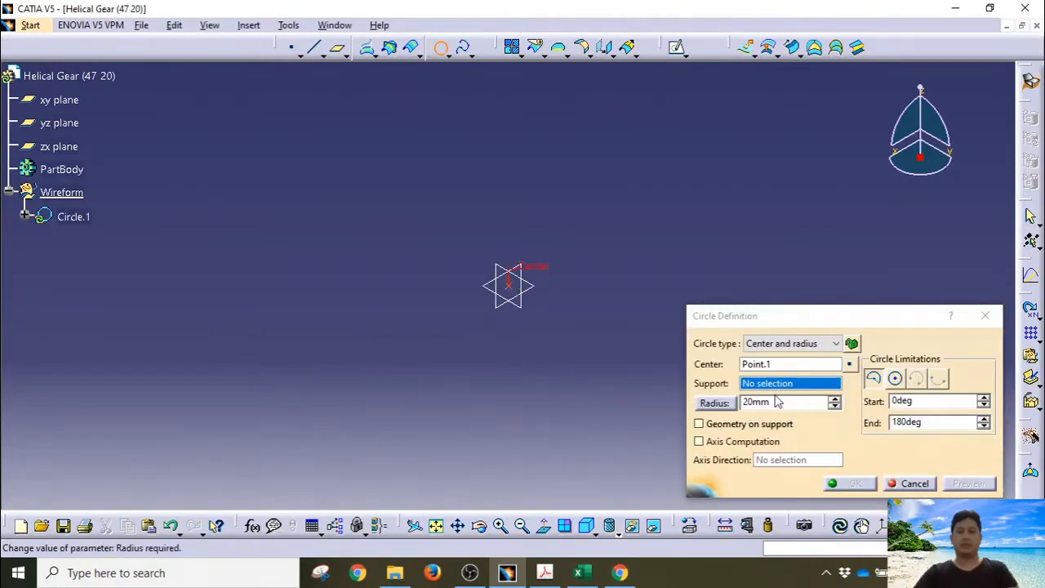
Support the circle on the yz plane, make it a whole circle, and define its size by diameter
right_click(772, 387)
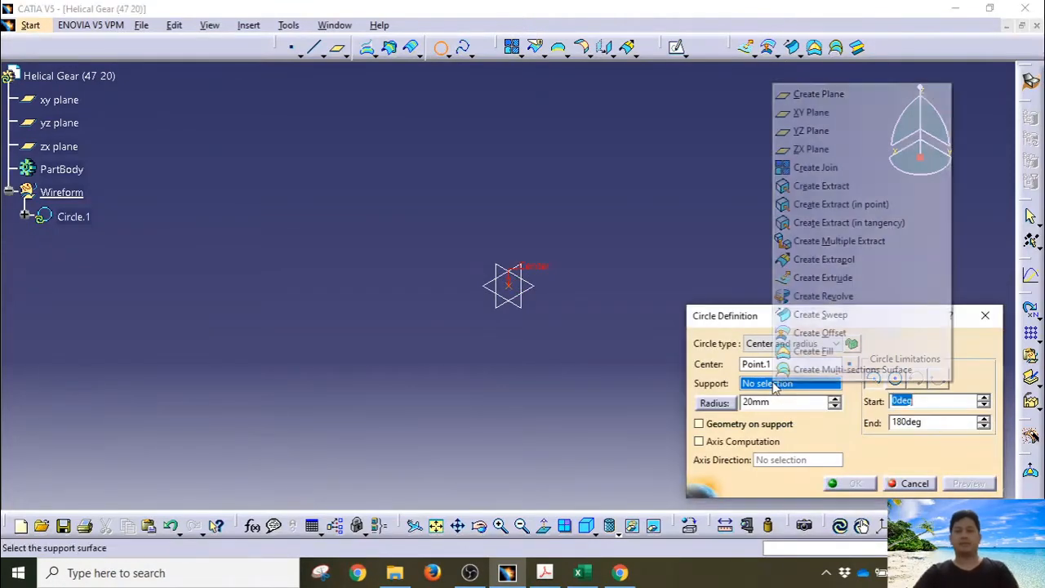
left_click(812, 133)
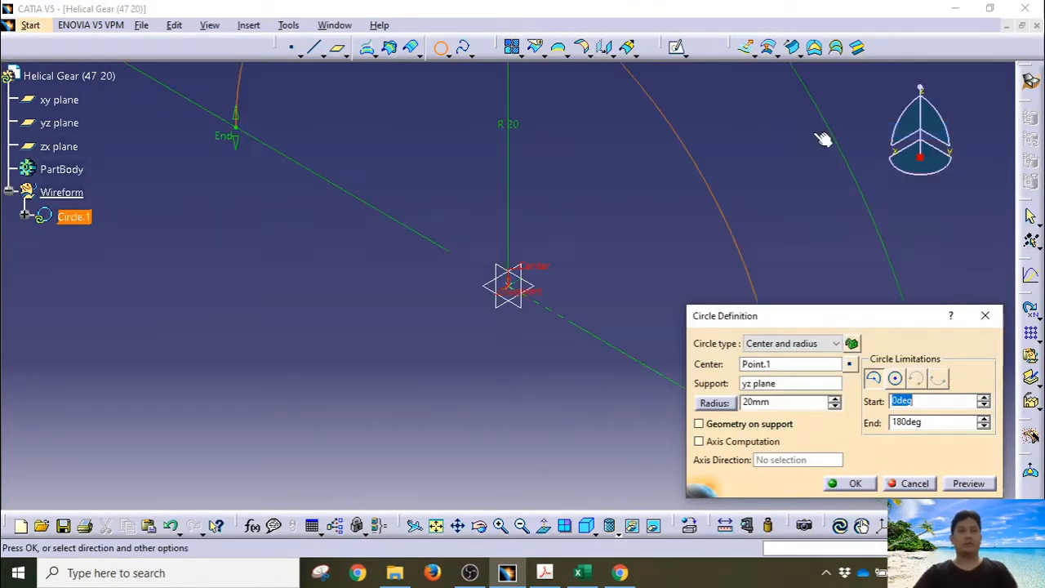
left_click(896, 379)
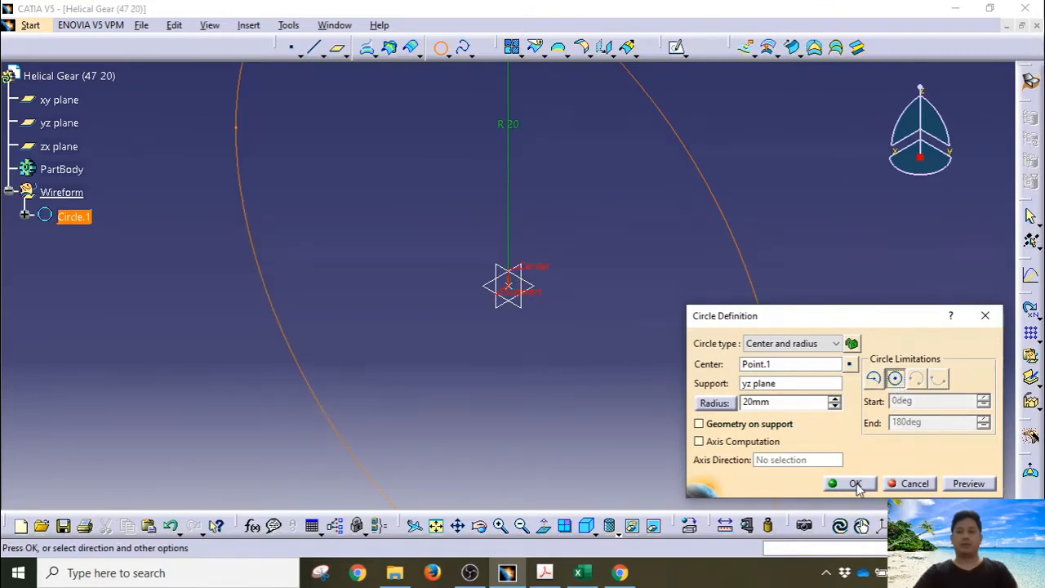
left_click_drag(789, 401, 733, 403)
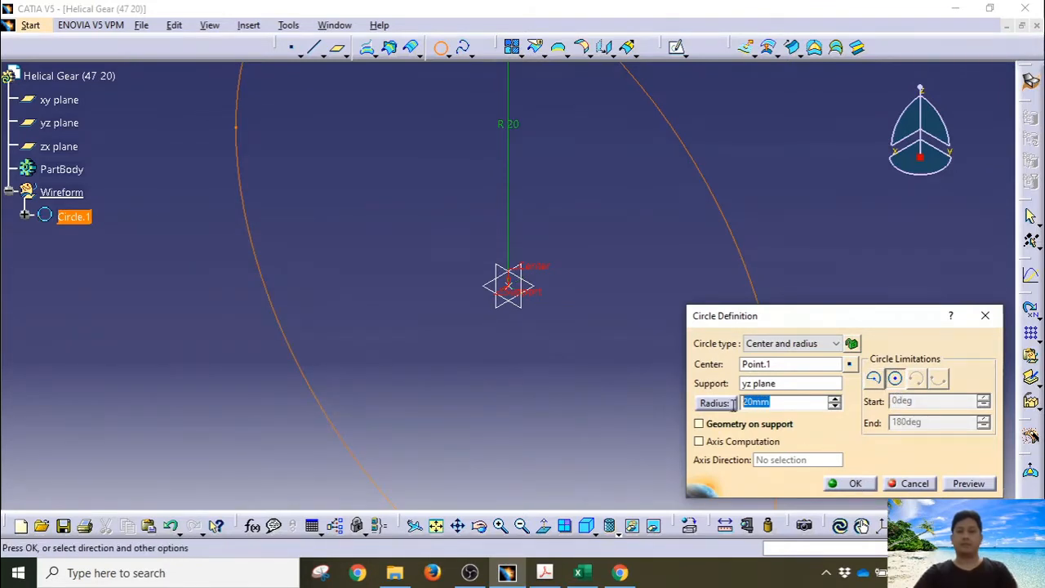
left_click(715, 403)
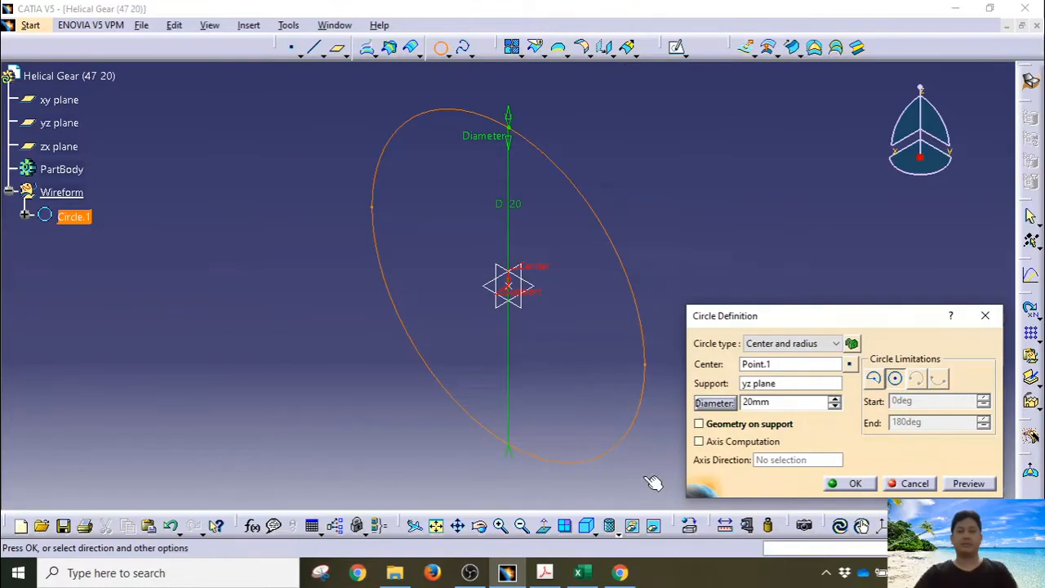
Set the circle's diameter to 73.5 mm, the OC value in the Spline workbook, and create the circle
left_click(578, 572)
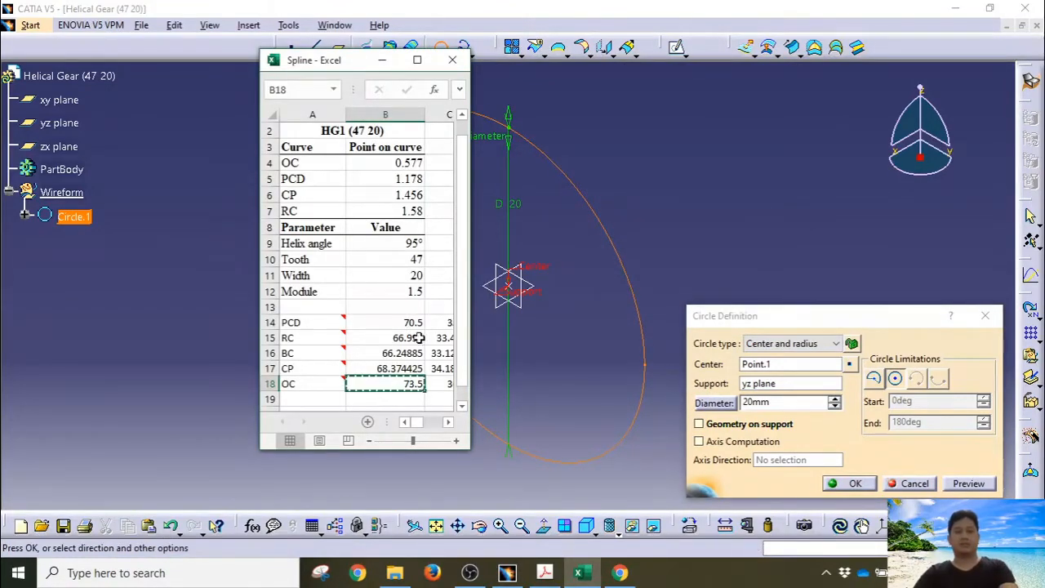
left_click(783, 404)
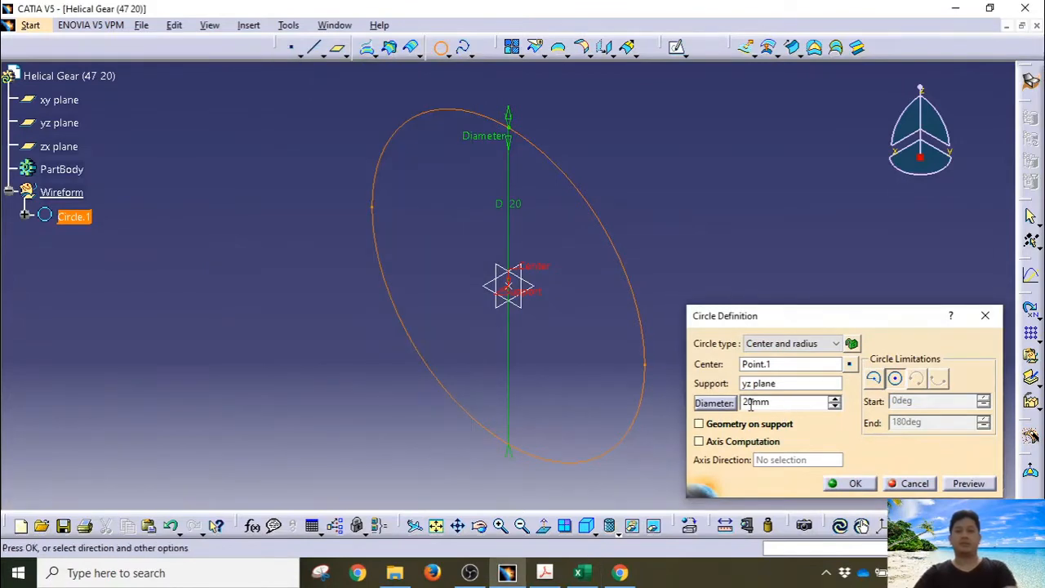
double_click(783, 404)
type("73.5")
left_click(855, 484)
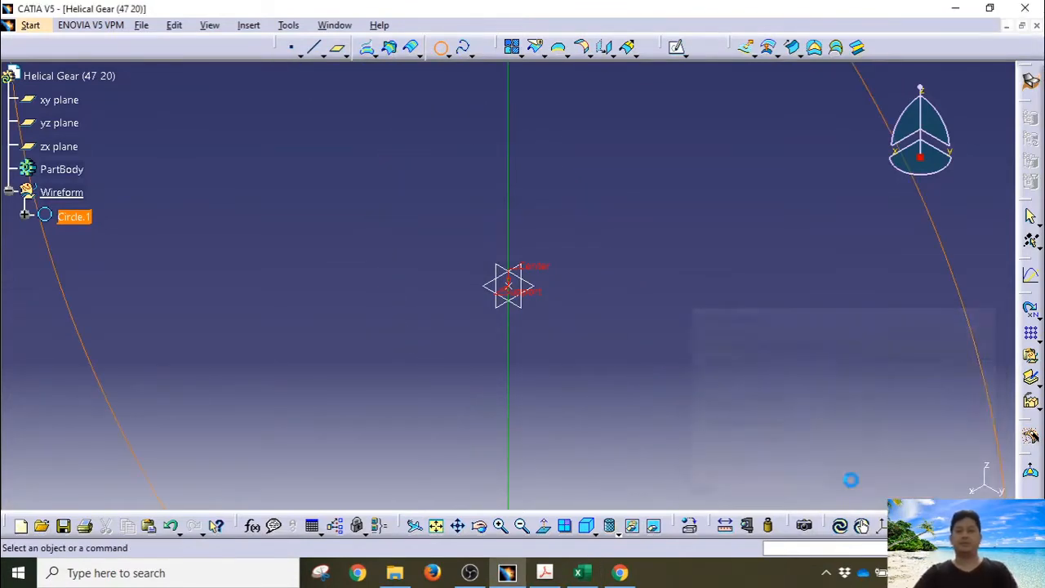
Start a second whole circle on the yz plane, centered on a new point at the origin
left_click(436, 525)
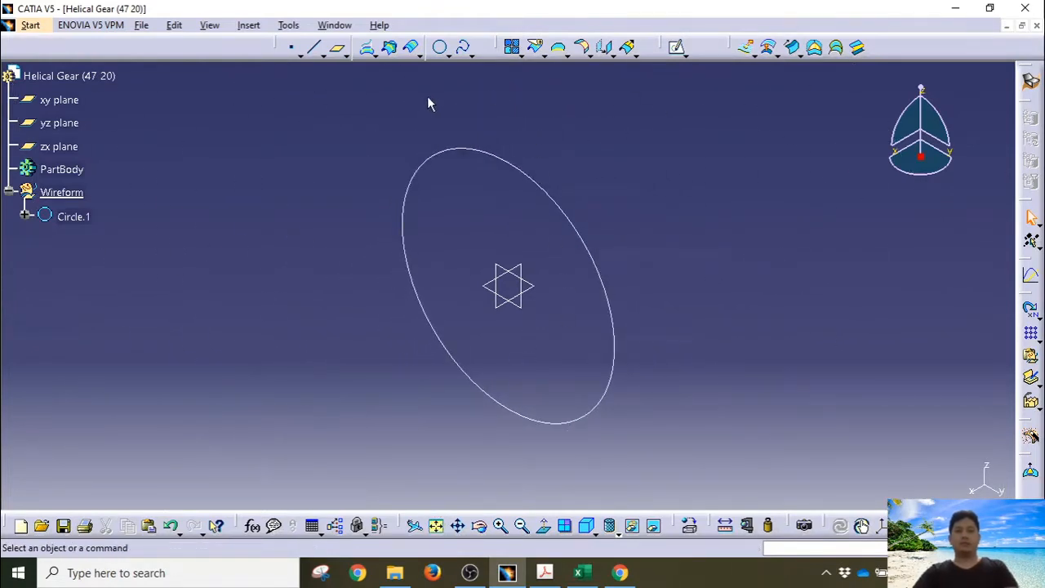
left_click(439, 47)
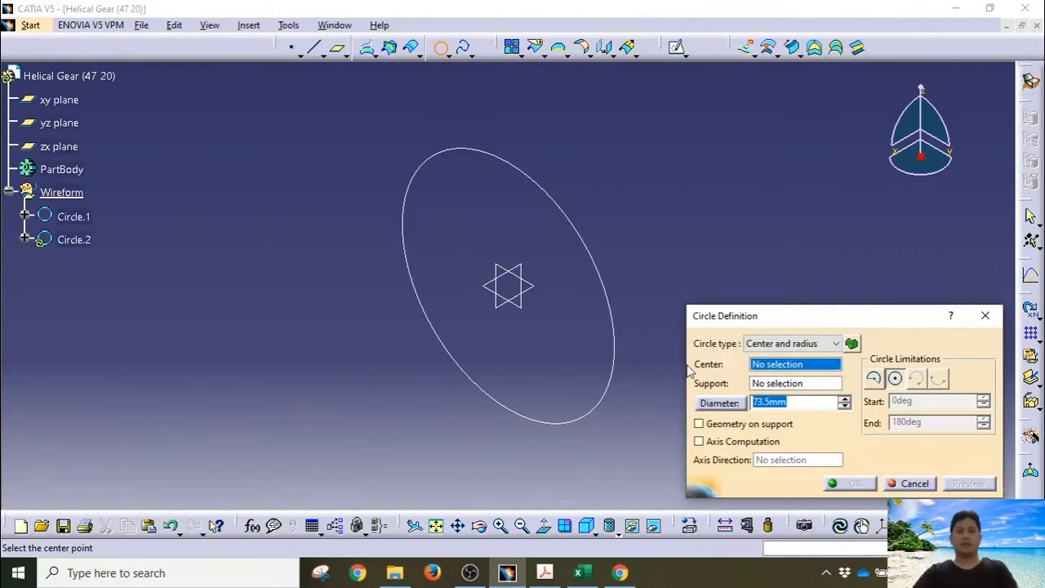
right_click(773, 364)
left_click(786, 370)
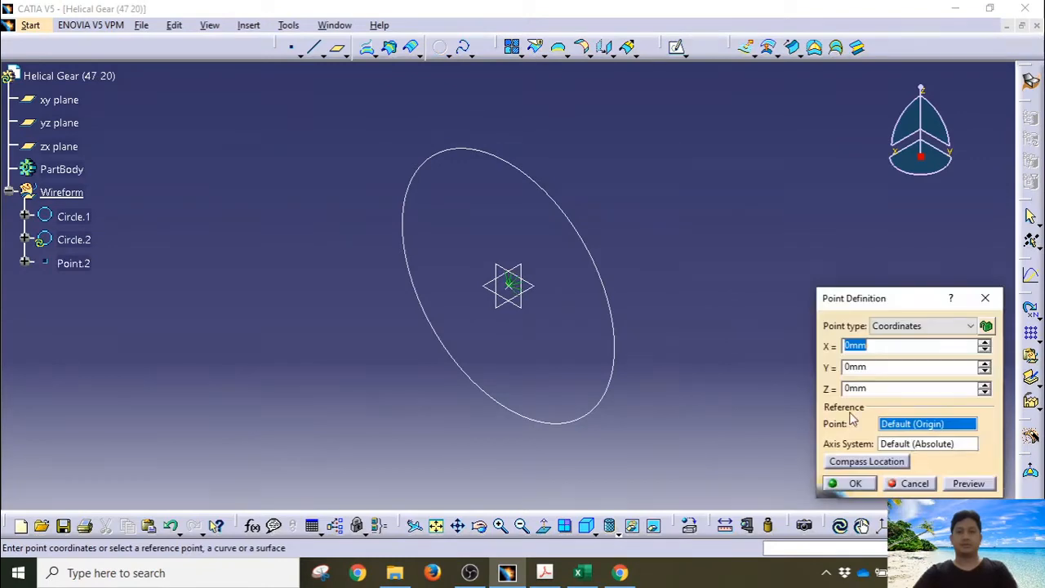
left_click(850, 483)
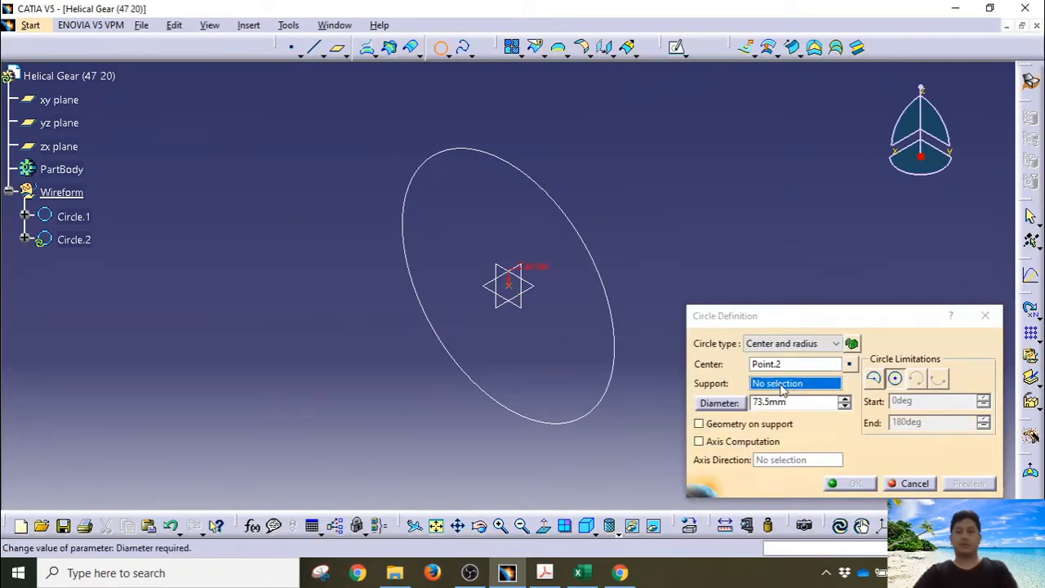
right_click(781, 389)
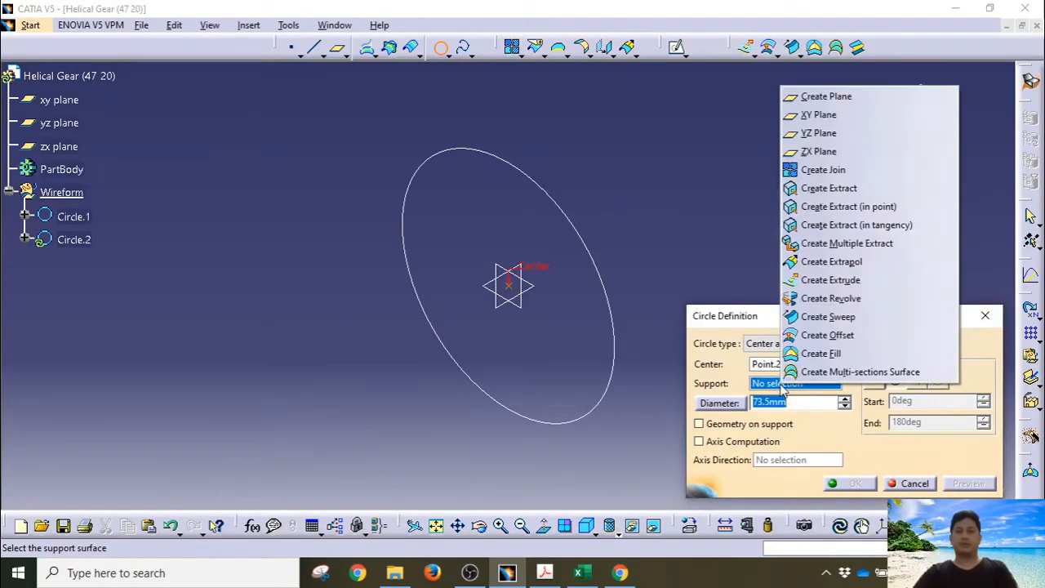
left_click(818, 134)
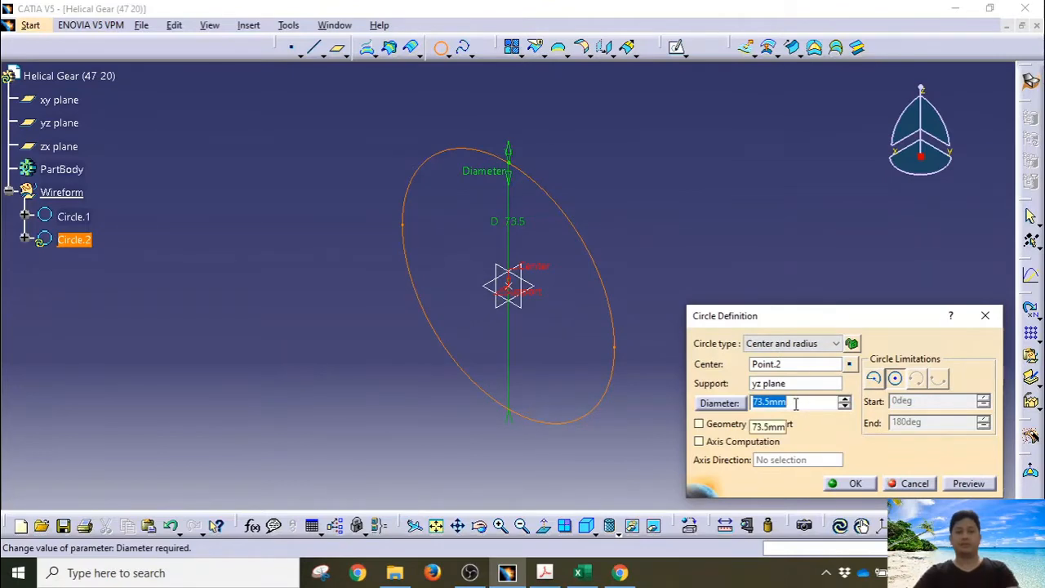
Copy the CP value 68.374425 from the Spline workbook into the second circle's diameter and create the circle
key("alt+Tab")
left_click(396, 368)
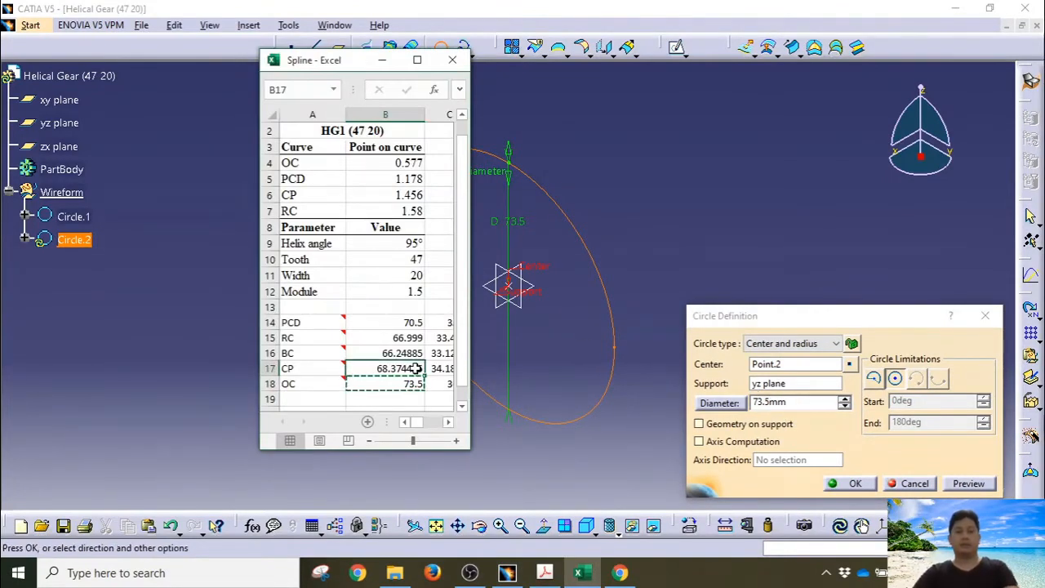
key("ctrl+c")
left_click(788, 402)
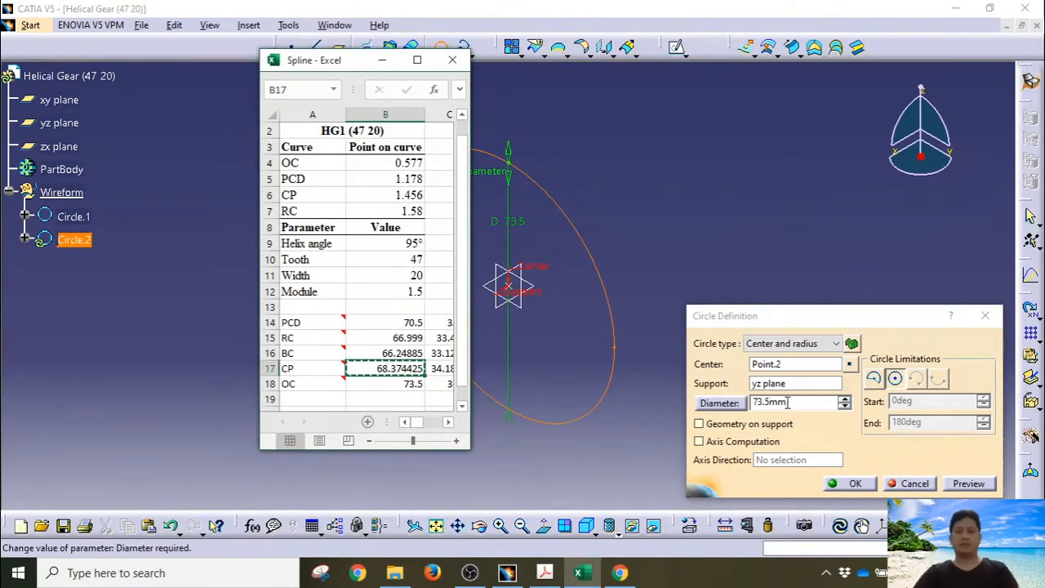
left_click(755, 404)
left_click_drag(790, 404, 730, 416)
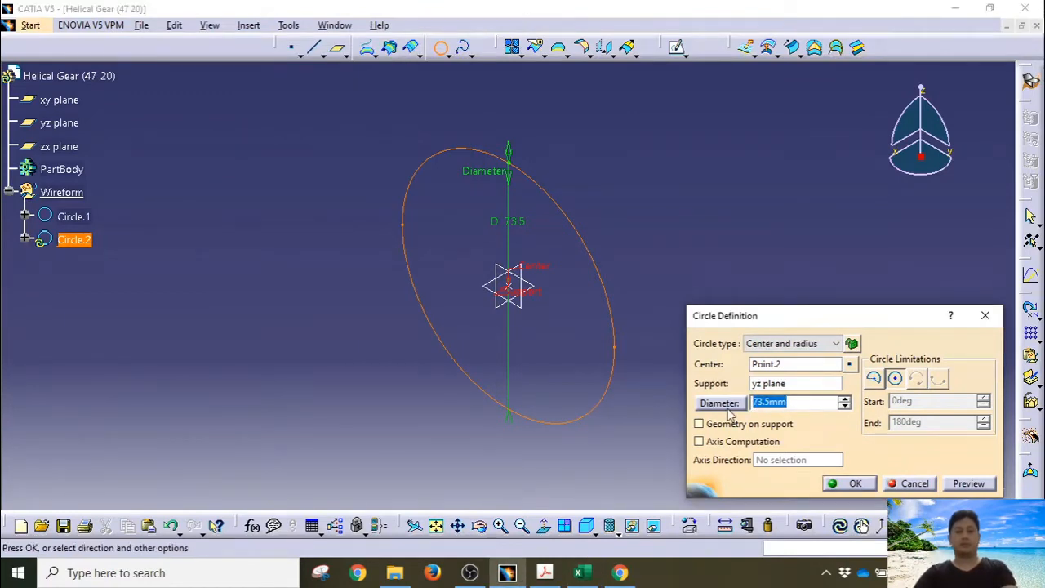
key("ctrl+v")
left_click(854, 484)
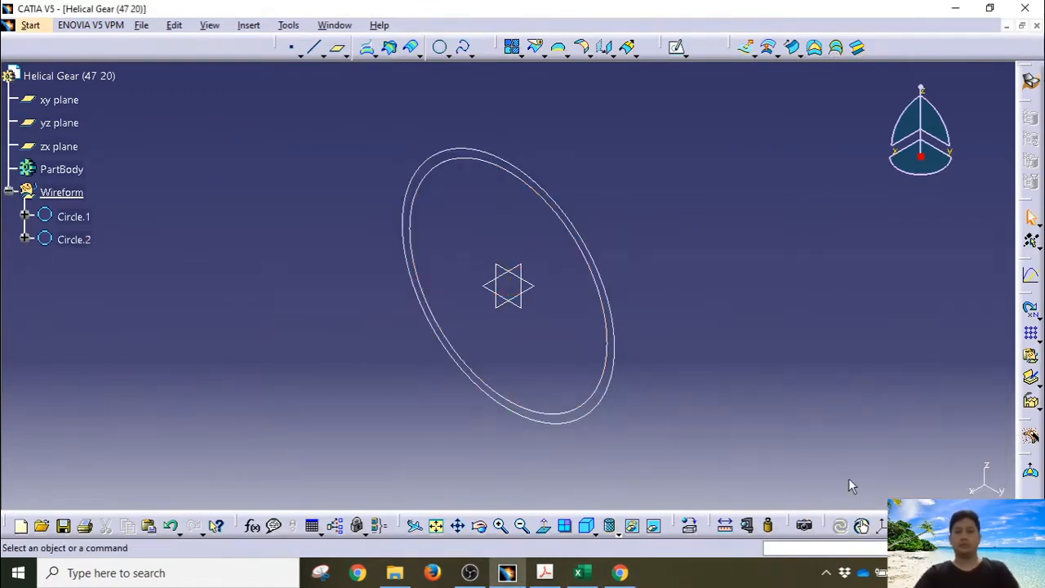
Start a third whole circle on the yz plane, centered on a new point at the origin
left_click(440, 47)
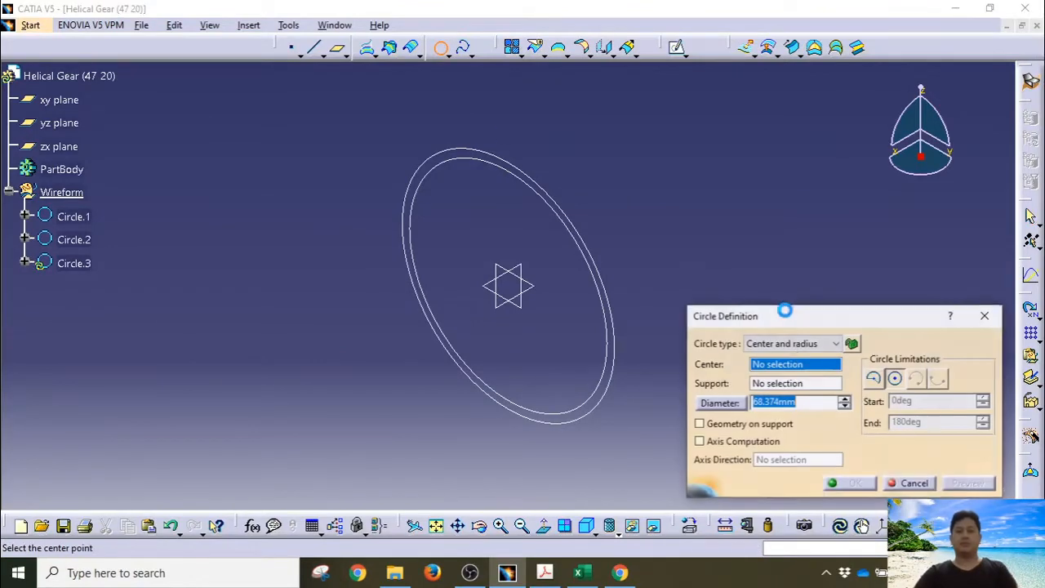
right_click(796, 369)
left_click(831, 374)
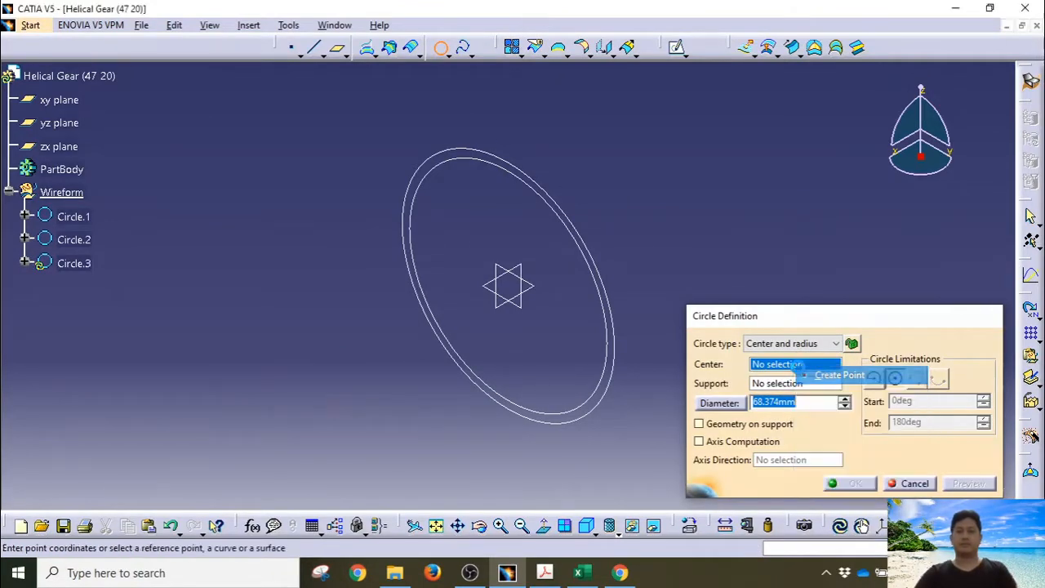
left_click(845, 484)
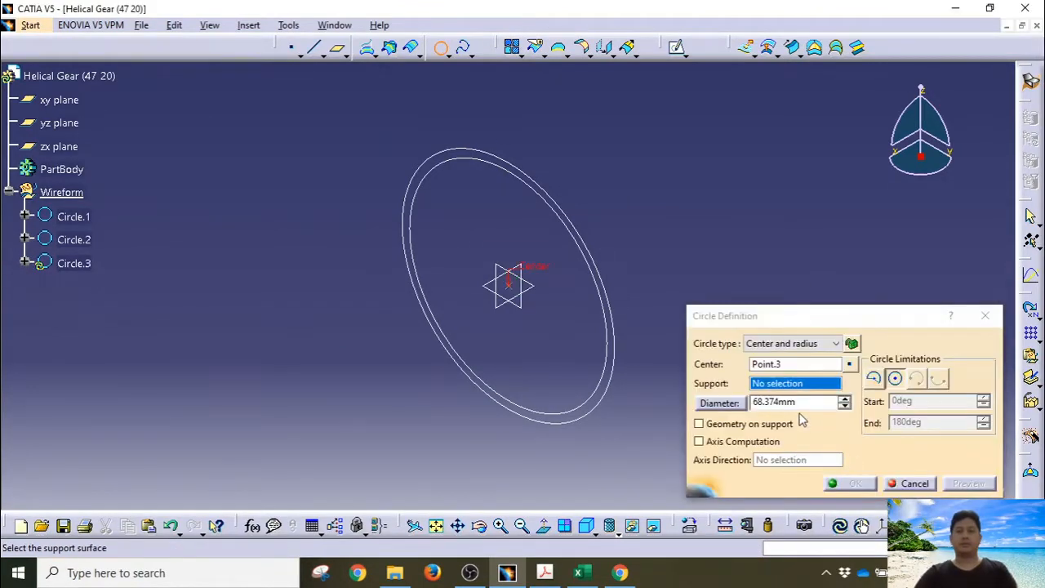
right_click(792, 383)
left_click(826, 127)
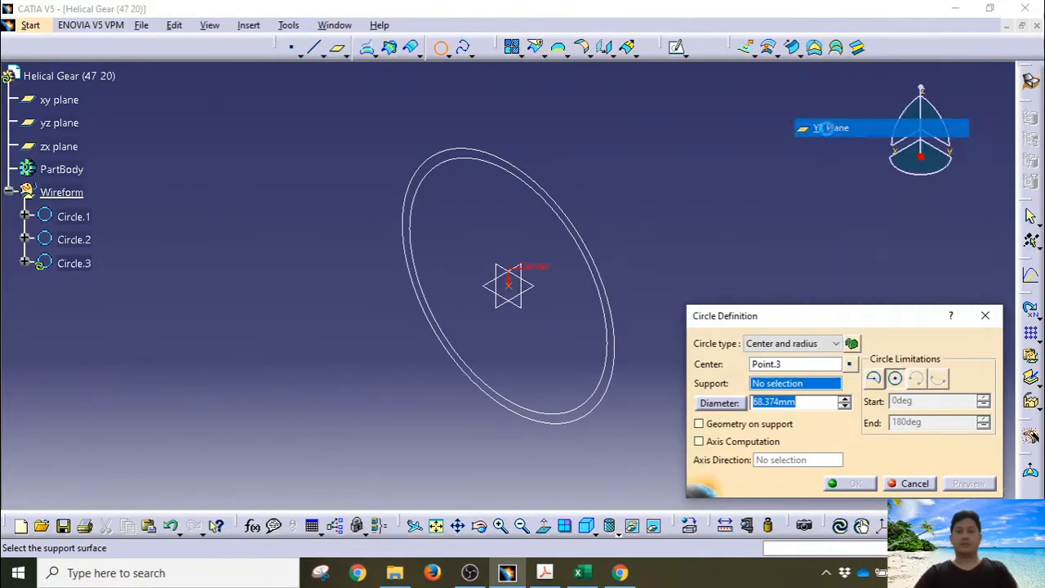
Copy the BC value 66.24885 from the Spline workbook into the third circle's diameter and create the circle
left_click(578, 573)
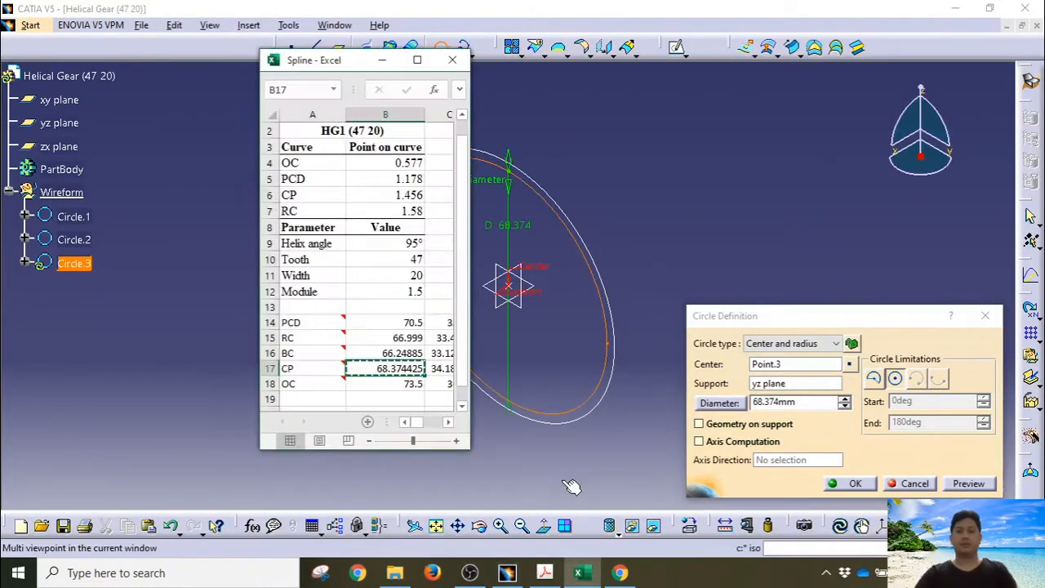
left_click(380, 352)
key("ctrl+c")
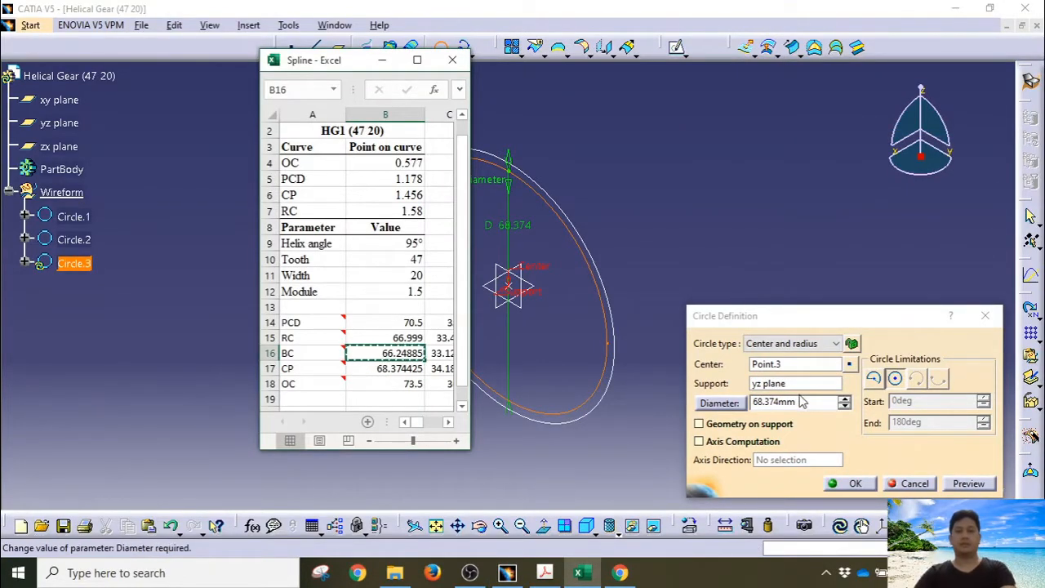
left_click_drag(805, 402, 739, 409)
key("ctrl+v")
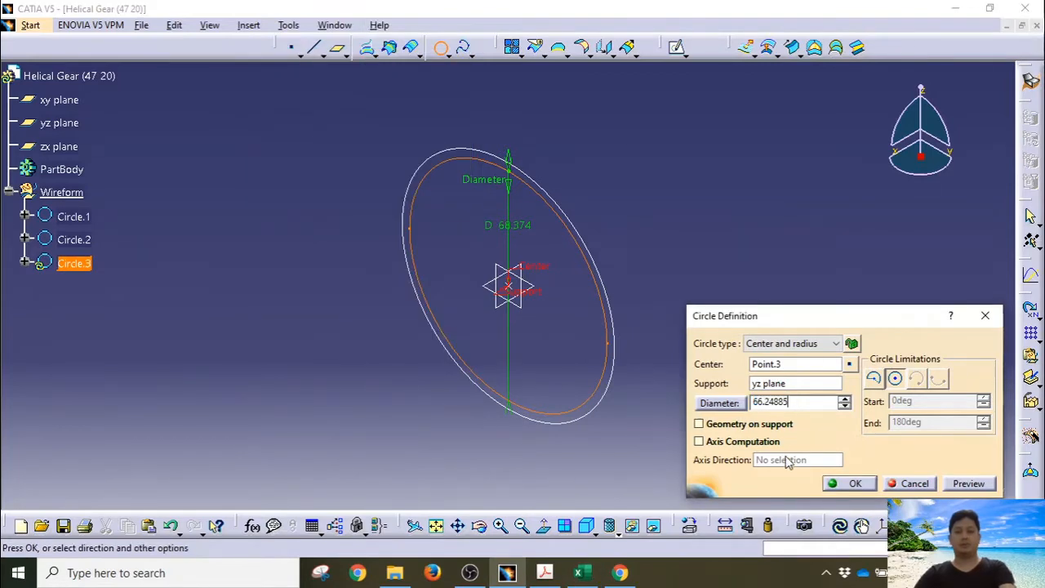
left_click(849, 486)
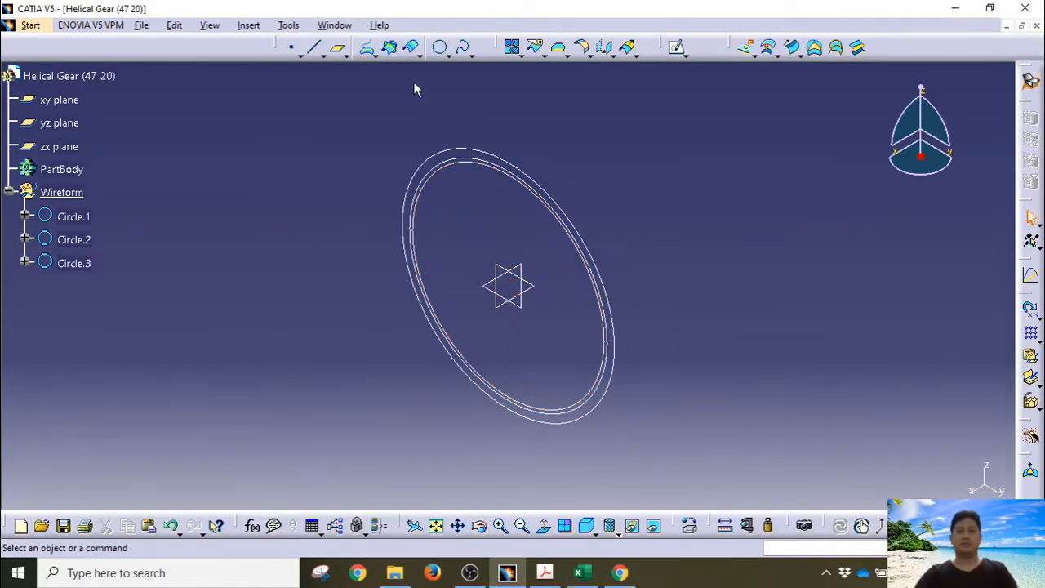
Start a fourth whole circle on the yz plane, centered on a new point at the origin
left_click(444, 54)
left_click(444, 54)
left_click(440, 46)
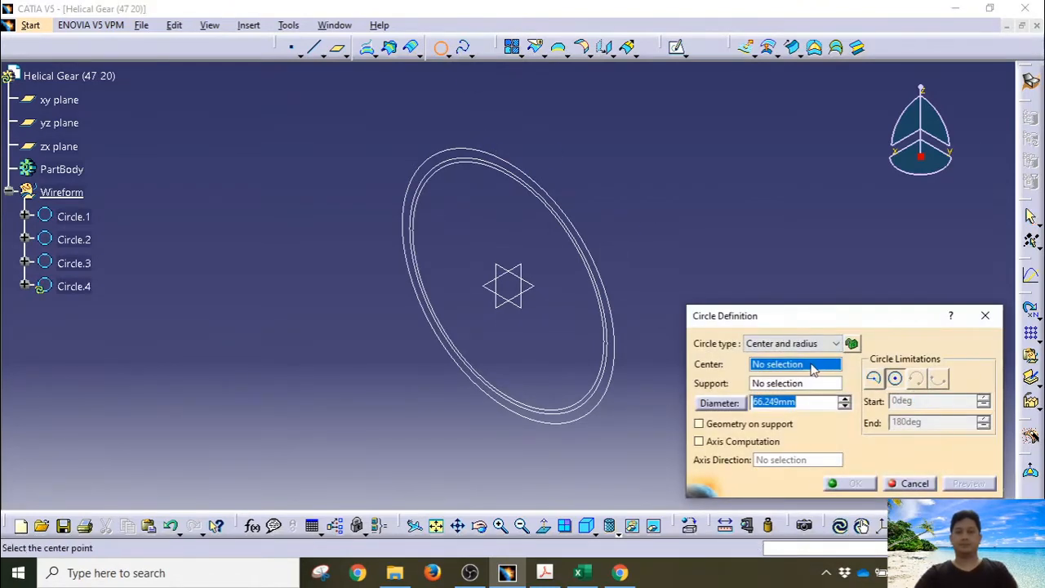
right_click(813, 369)
left_click(824, 374)
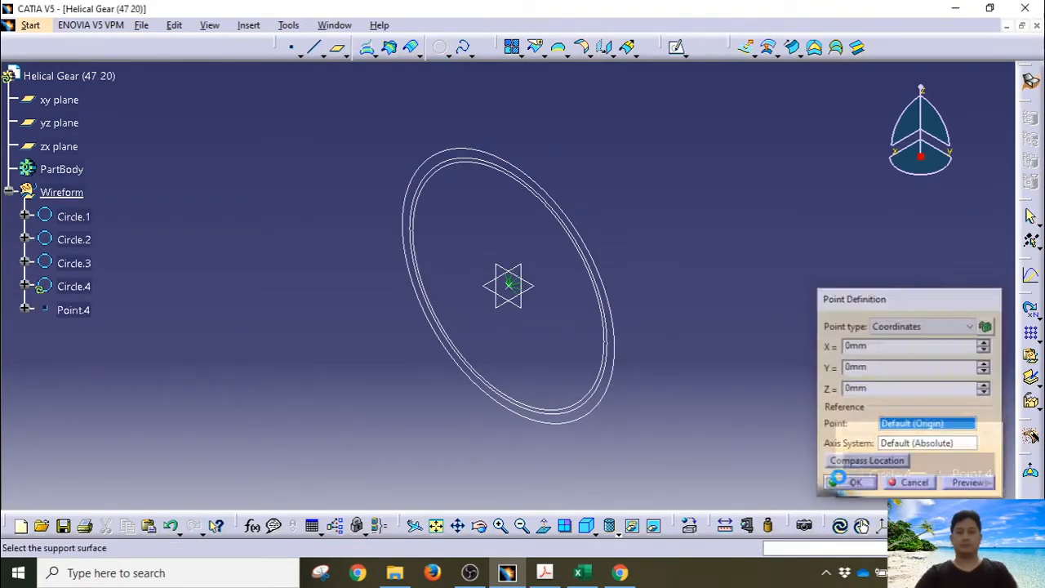
left_click(841, 481)
right_click(788, 384)
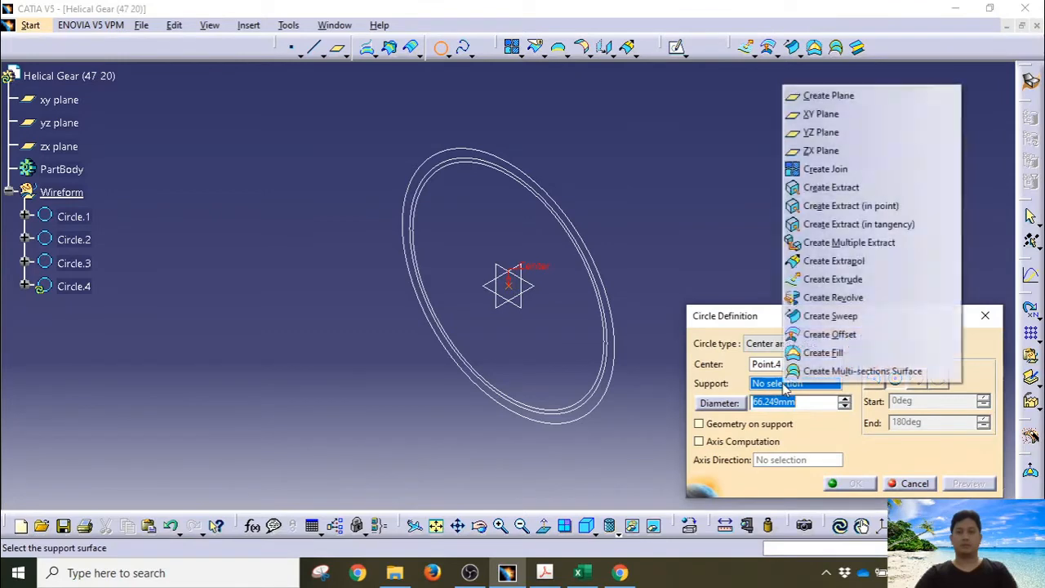
left_click(812, 134)
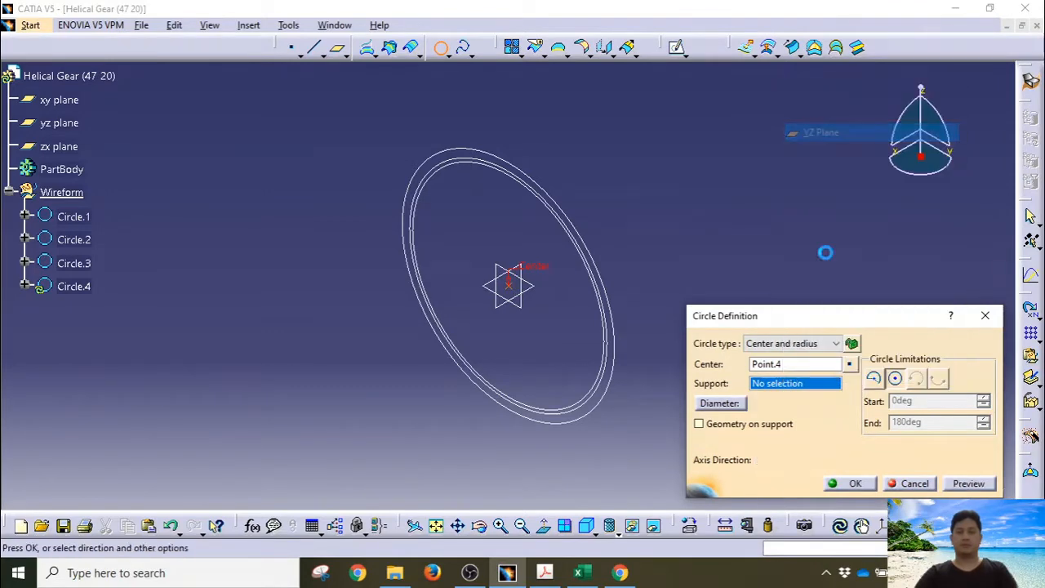
Copy the RC value 66.999 from the Spline workbook into the fourth circle's diameter and create the circle
left_click(580, 572)
left_click(400, 342)
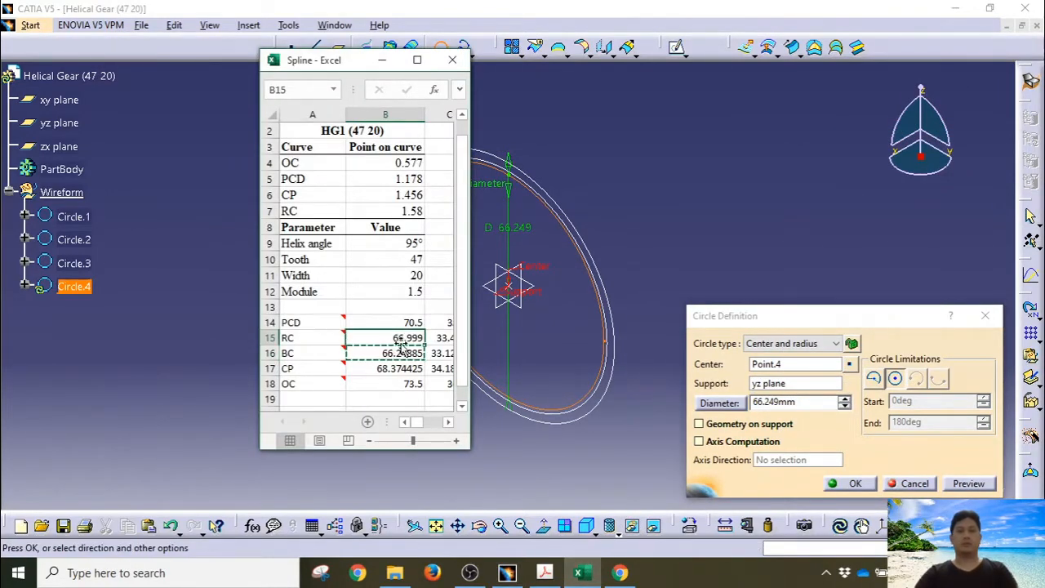
left_click(705, 402)
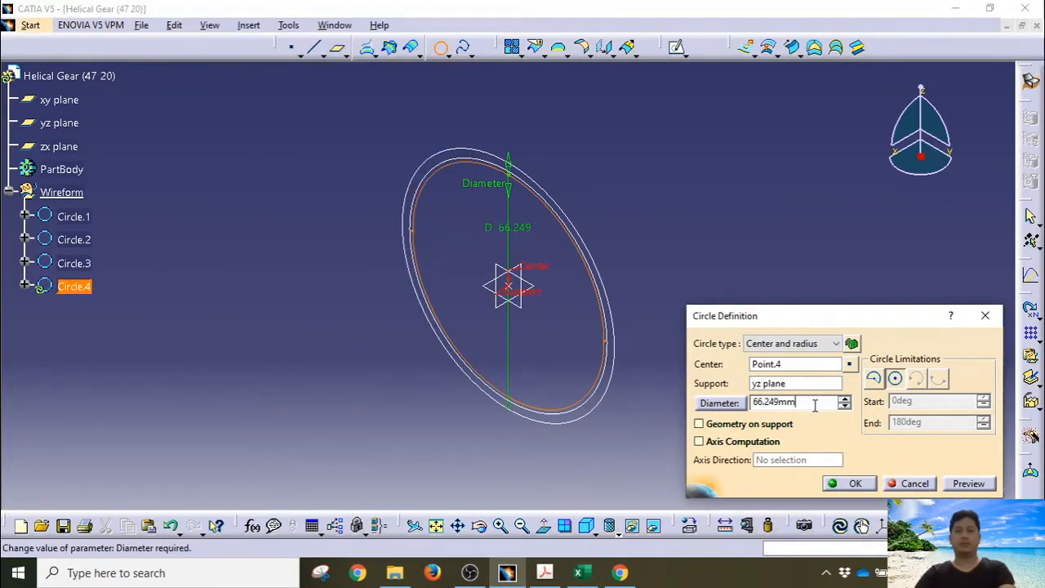
key("ctrl+v")
left_click(849, 483)
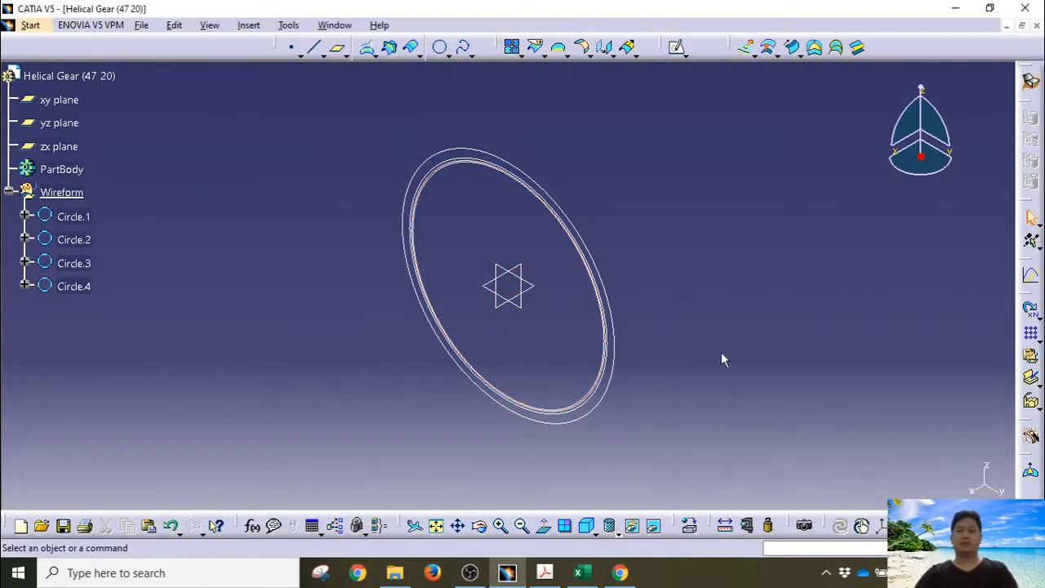
Start a fifth whole circle on the yz plane, centered on a new point at the origin
left_click(439, 46)
right_click(780, 364)
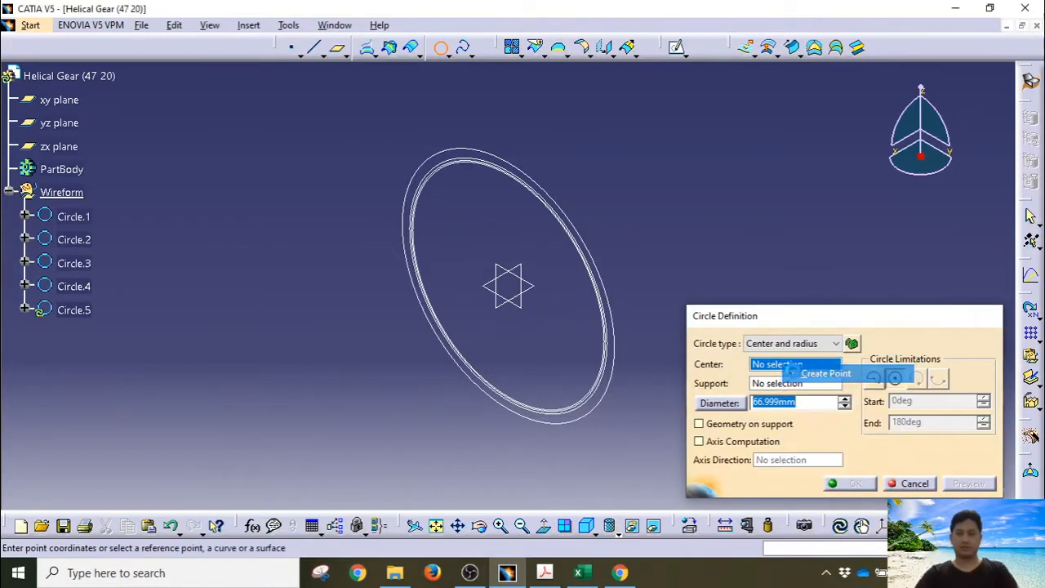
left_click(804, 373)
left_click(849, 482)
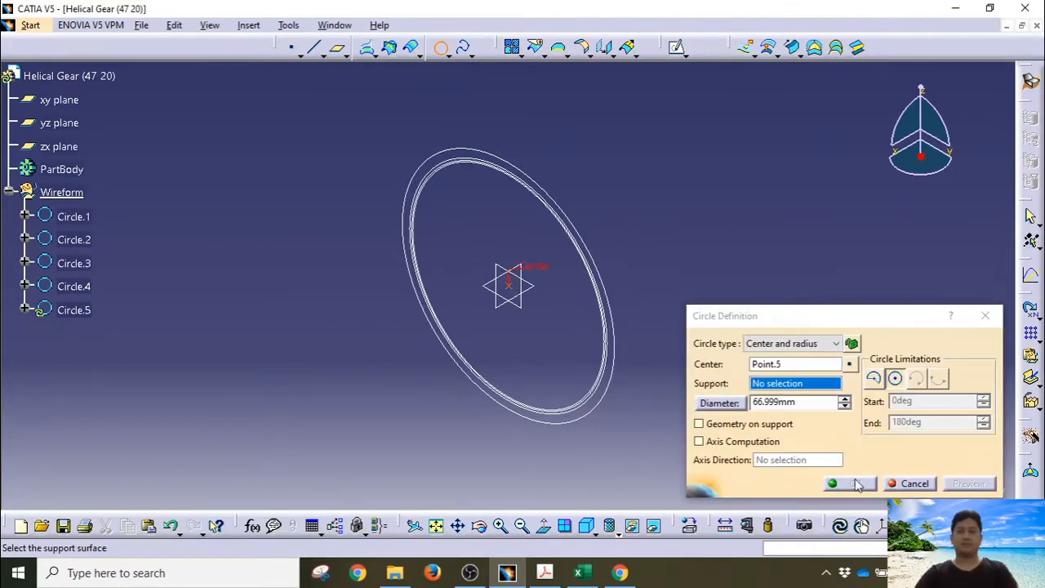
right_click(788, 383)
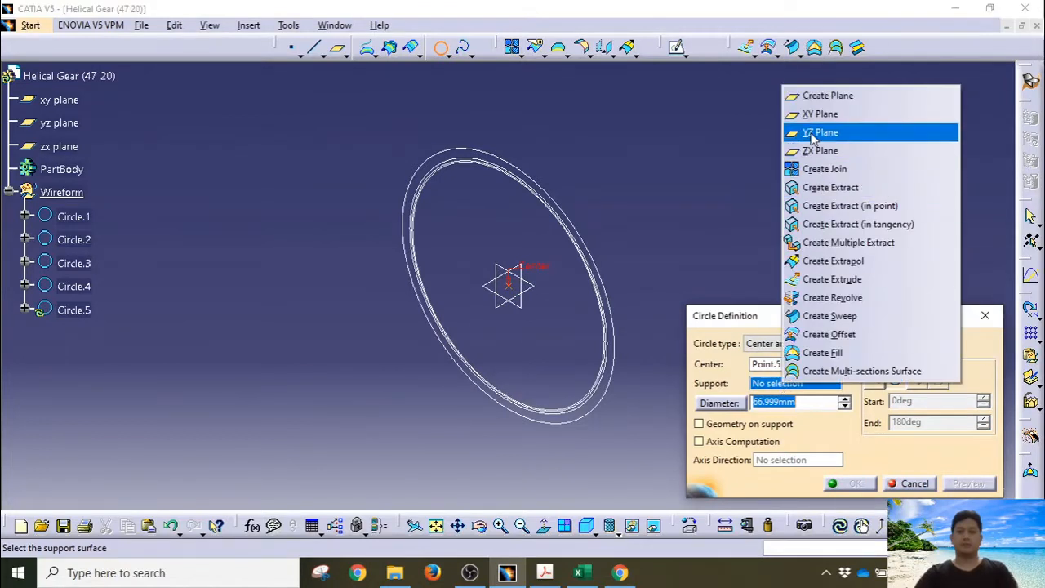
left_click(816, 131)
Copy the PCD value 70.5 from the Spline workbook into the fifth circle's diameter and create the circle
left_click(578, 572)
left_click(405, 321)
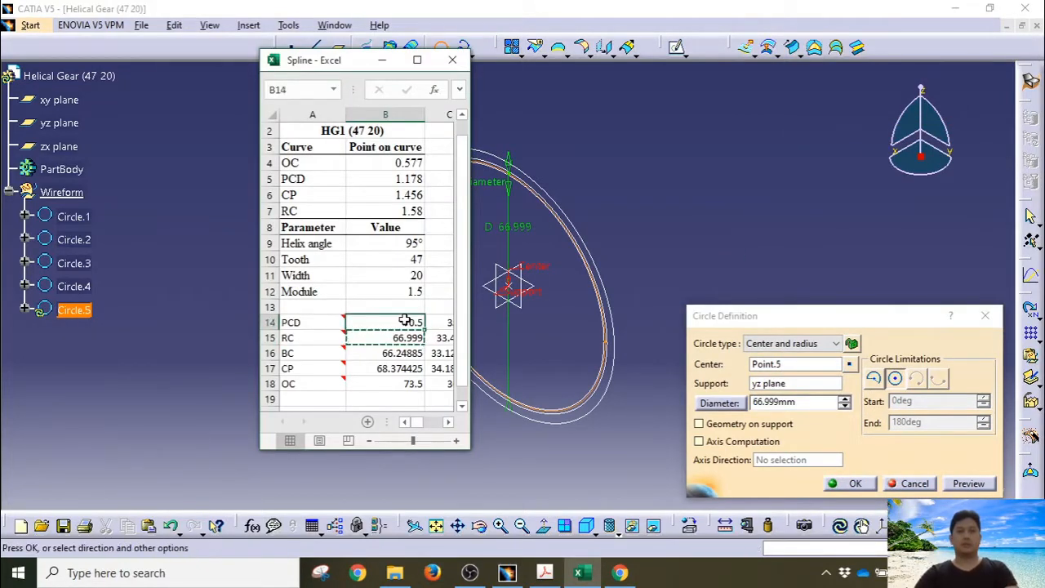
key("ctrl+c")
left_click(819, 403)
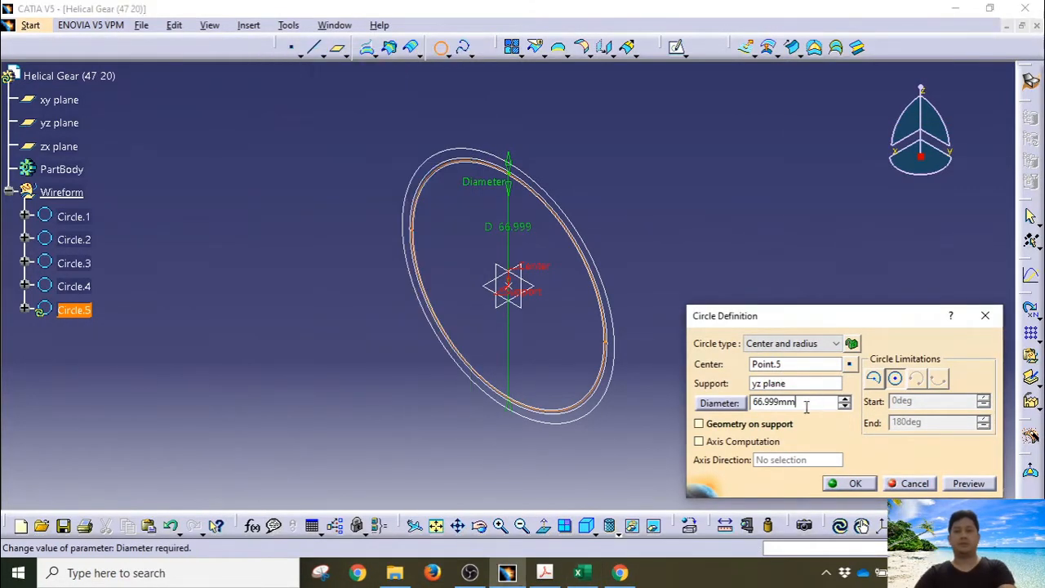
left_click_drag(806, 403, 731, 412)
key("ctrl+v")
left_click(858, 485)
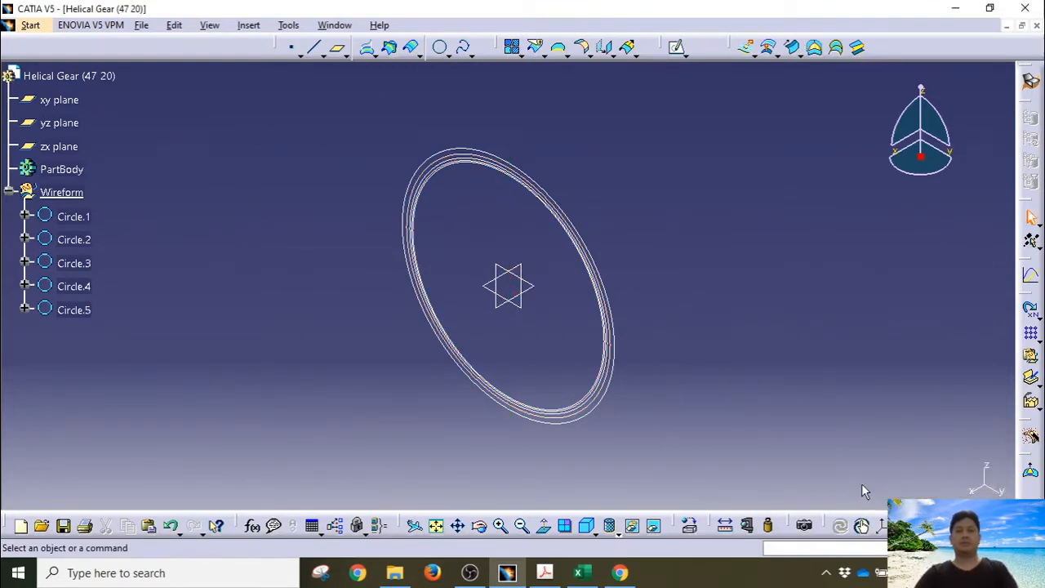
Rename Circle.1 as OC in its feature properties
right_click(86, 217)
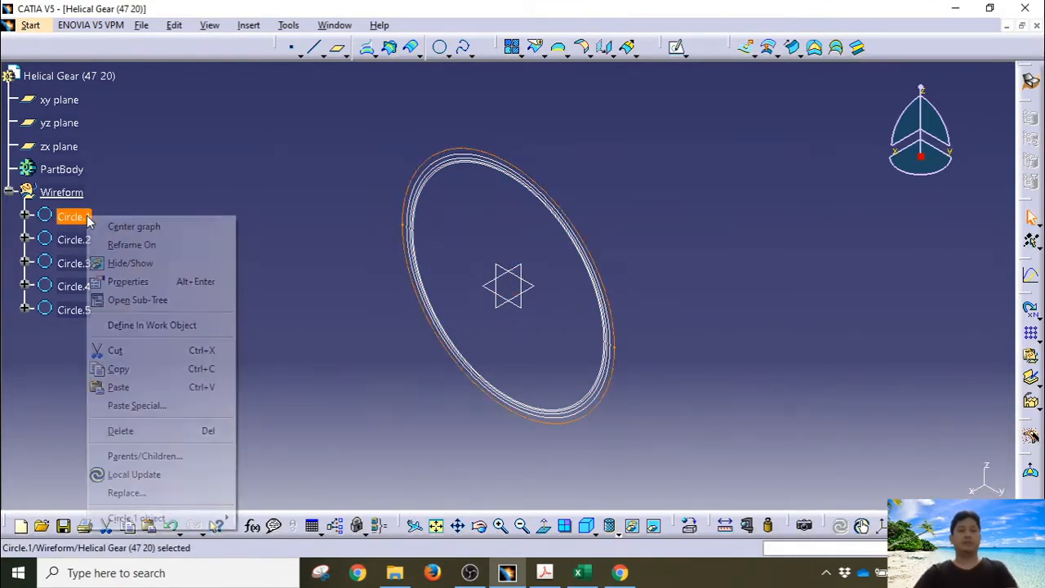
left_click(153, 281)
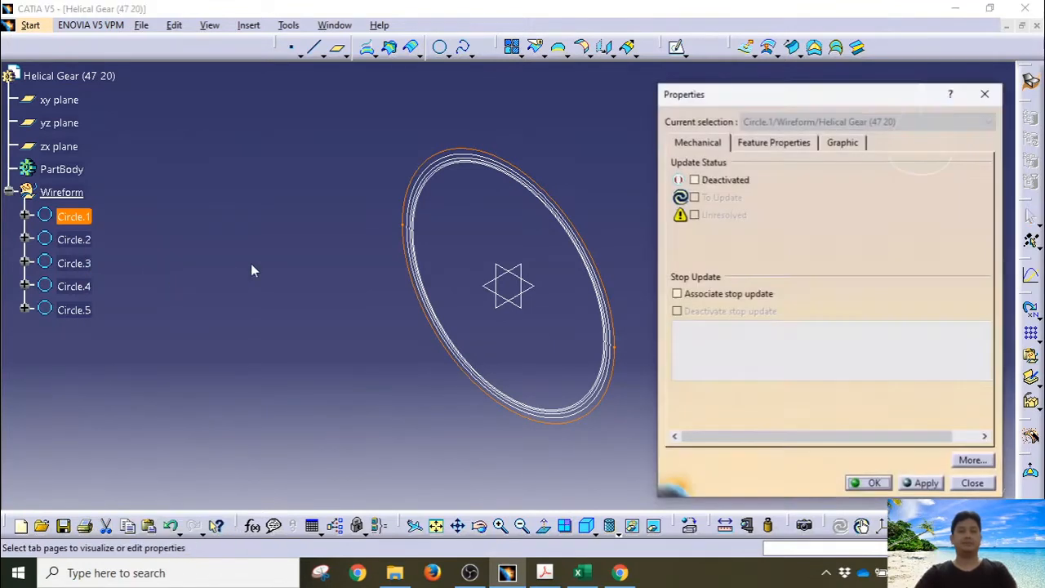
left_click(803, 144)
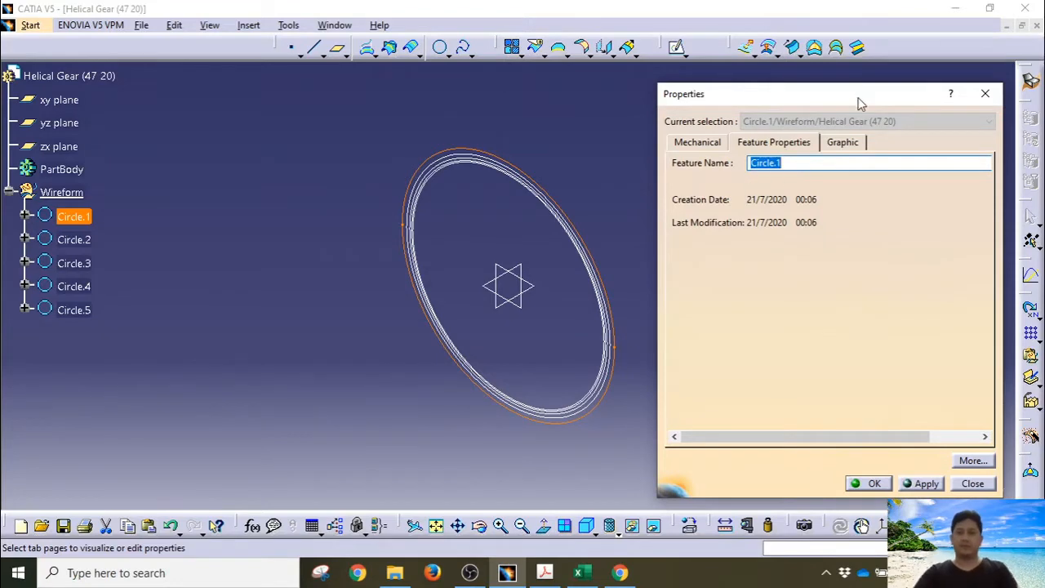
left_click_drag(859, 102, 845, 87)
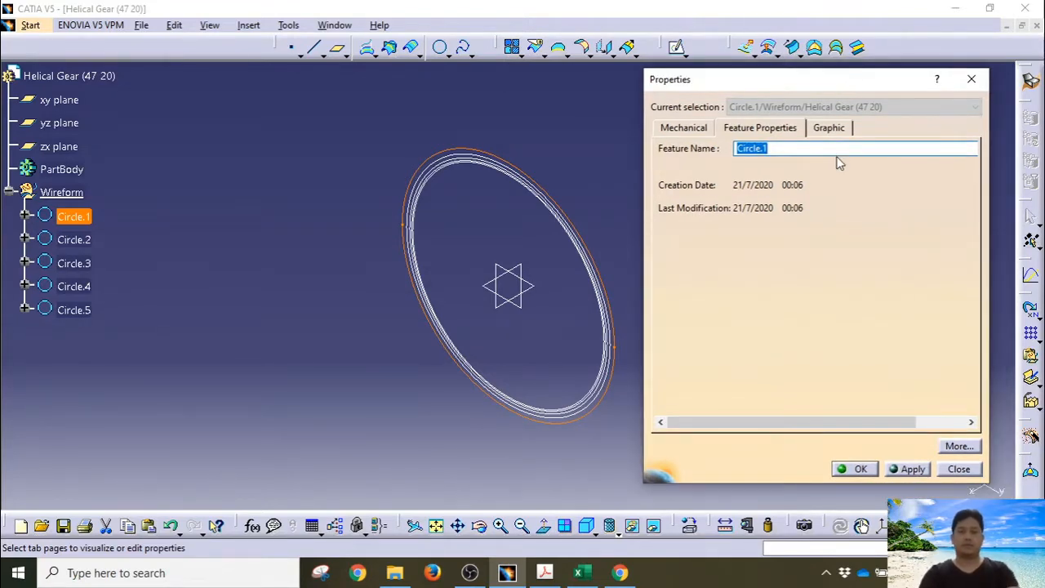
type("OC")
key("Return")
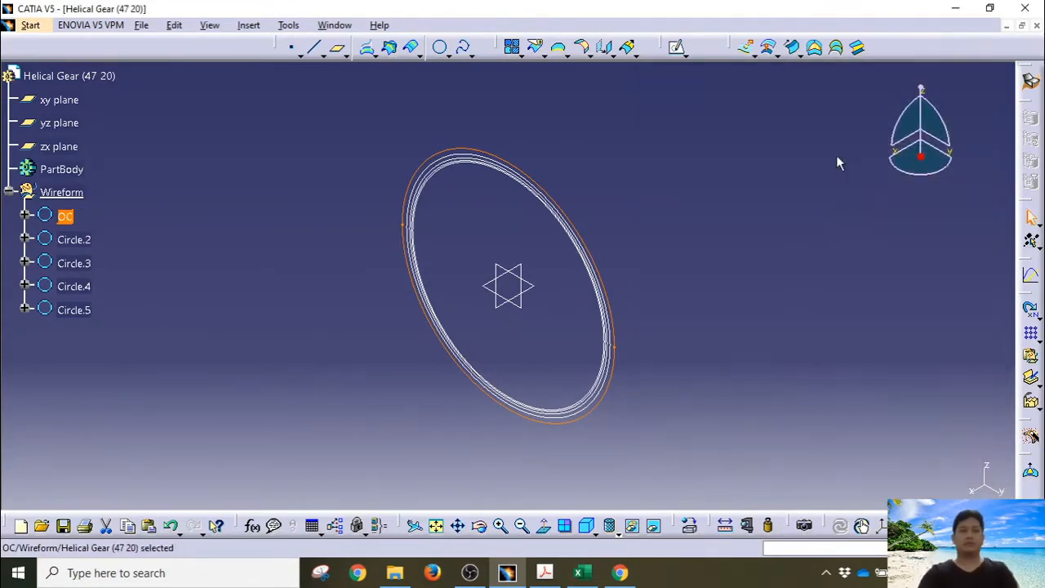
Check the circle labels in the Spline workbook and rename Circle.2 as CP
left_click(578, 573)
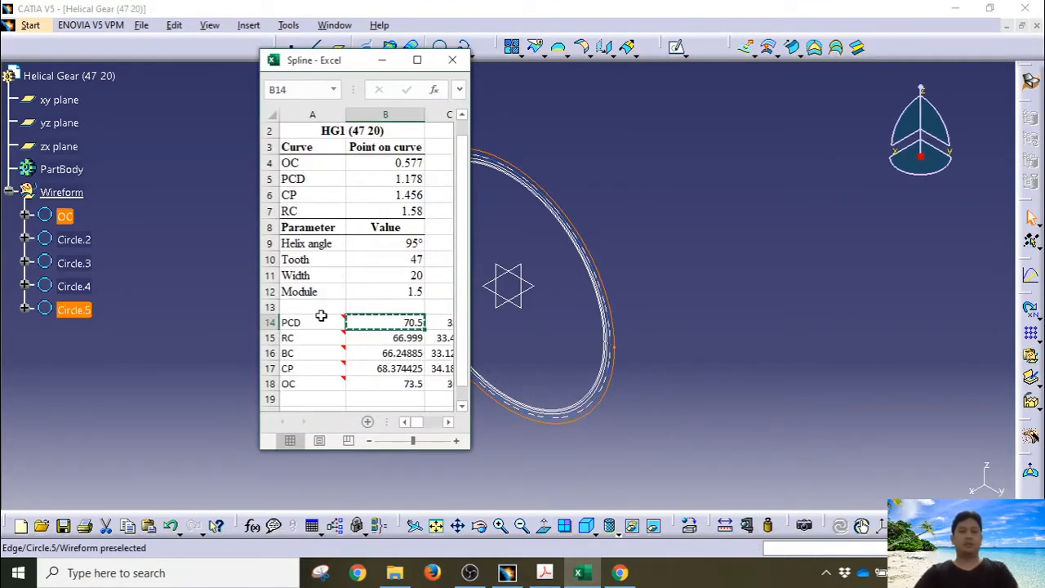
mouse_move(307, 341)
left_click(85, 240)
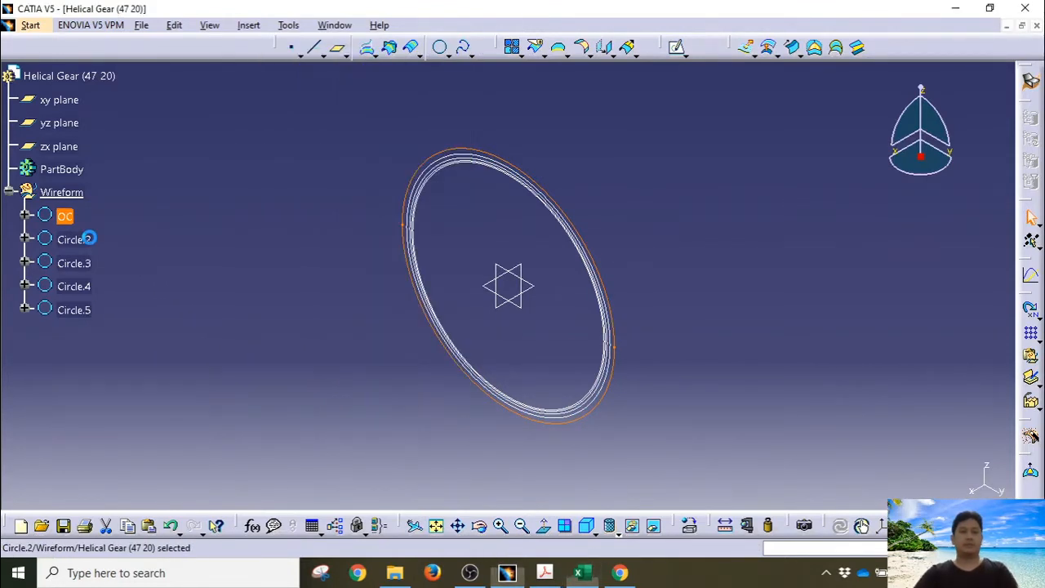
key("alt+Tab")
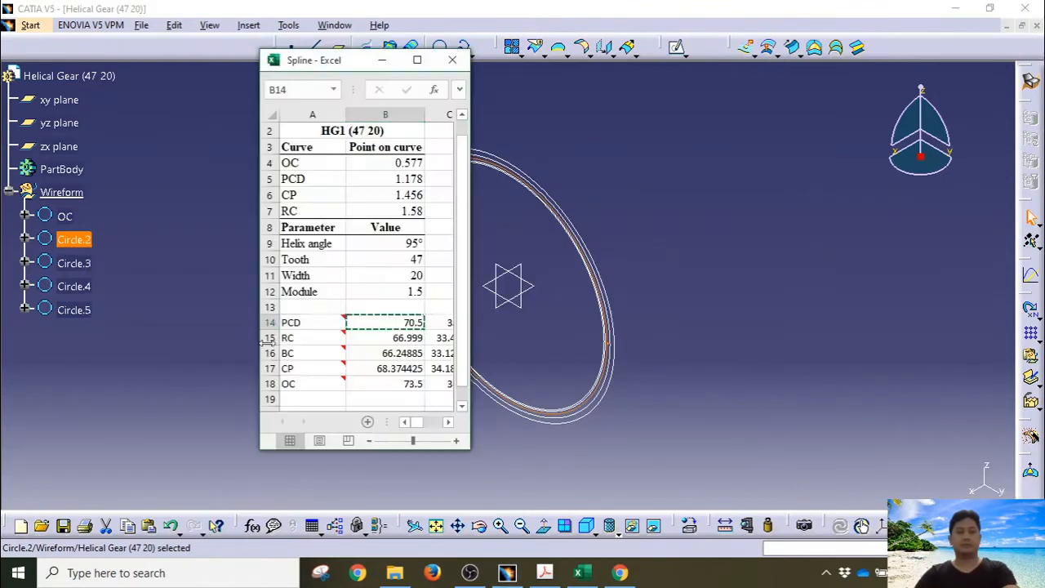
left_click(289, 372)
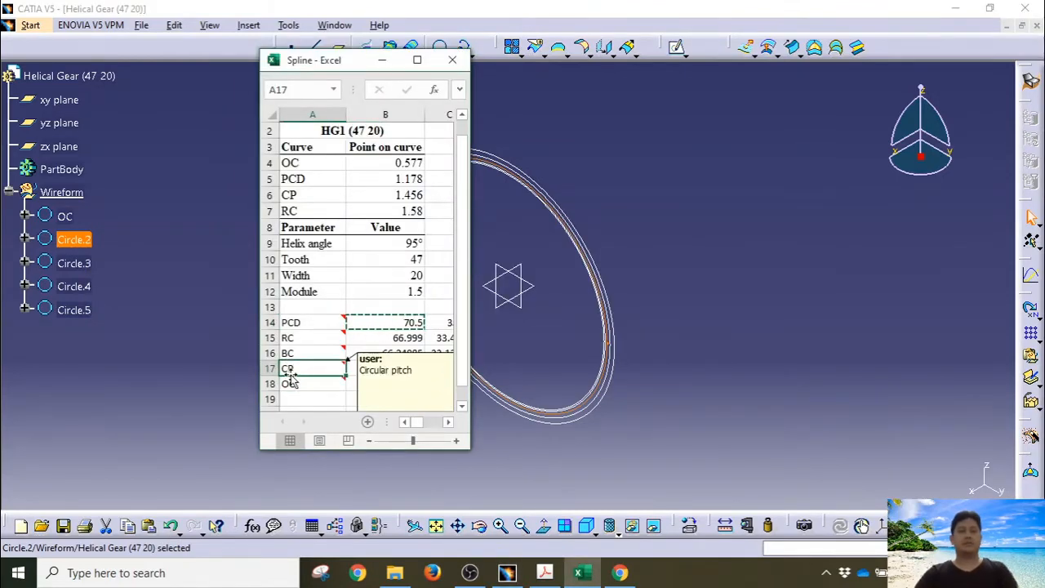
right_click(86, 239)
left_click(290, 221)
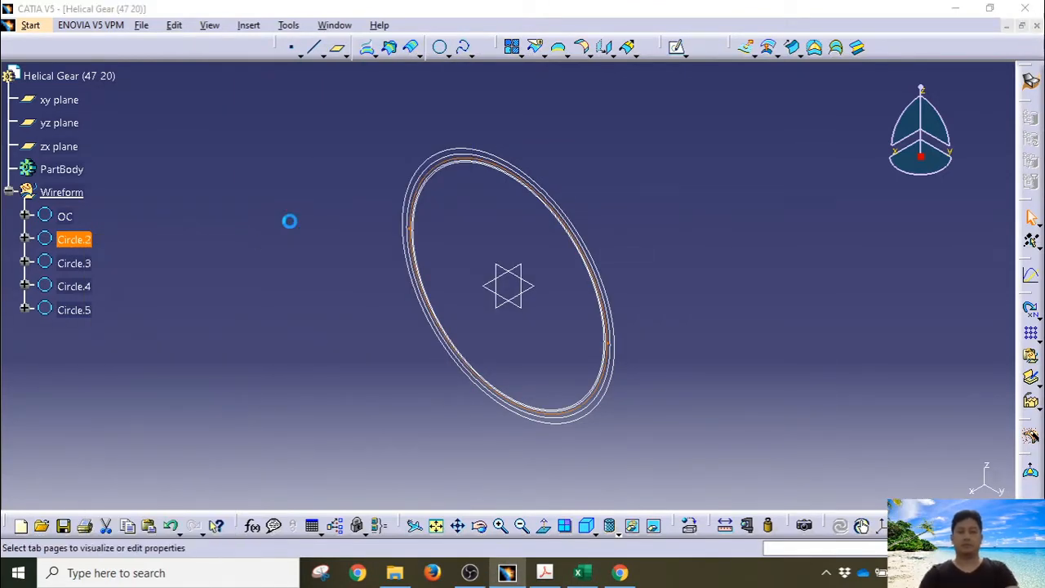
type("CP")
key("Return")
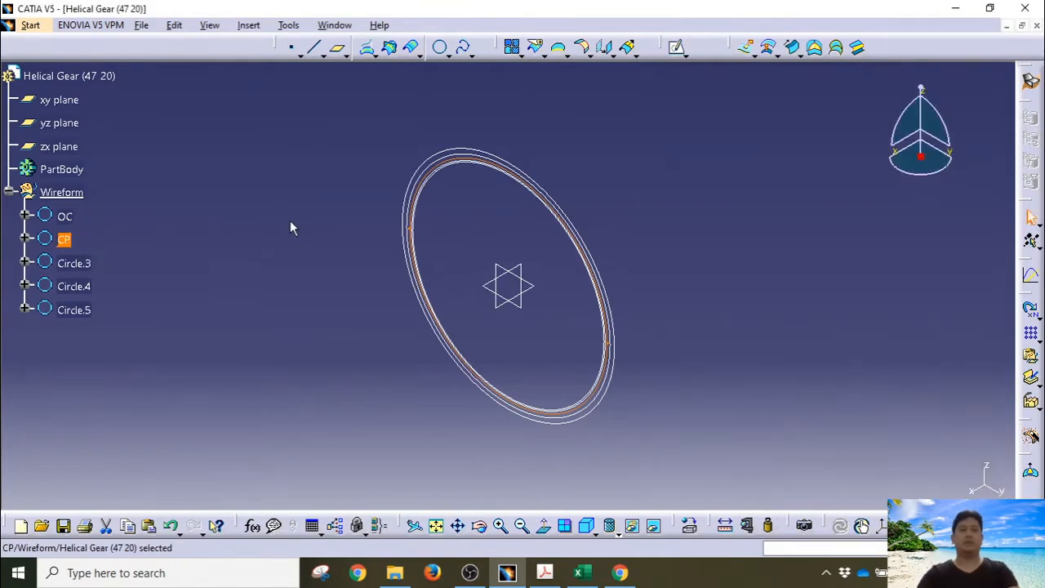
Look up the BC label in the Spline workbook and rename Circle.3 as BC
key("alt+Tab")
left_click(306, 352)
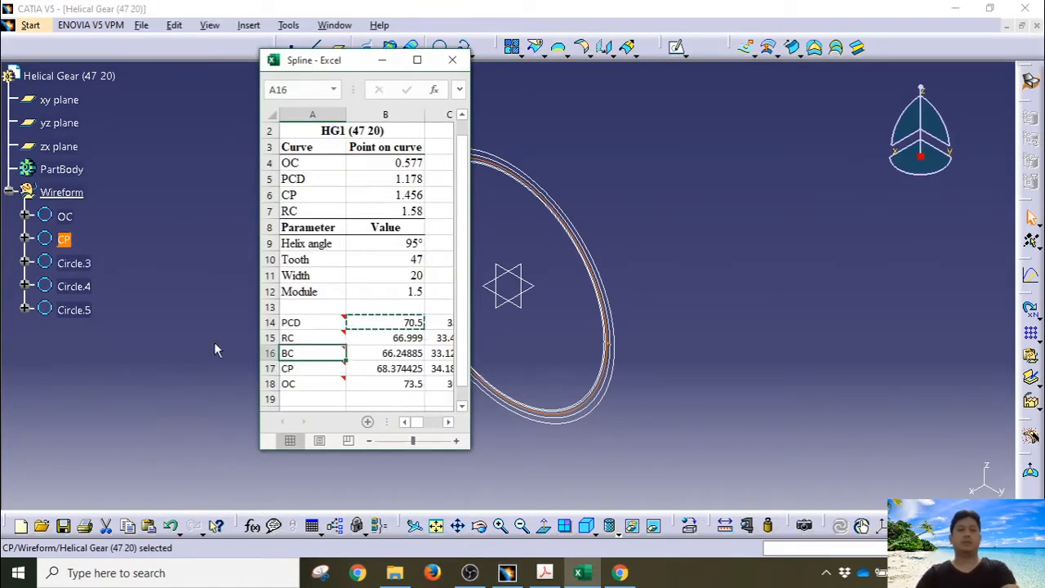
left_click(73, 263)
key("alt+Return")
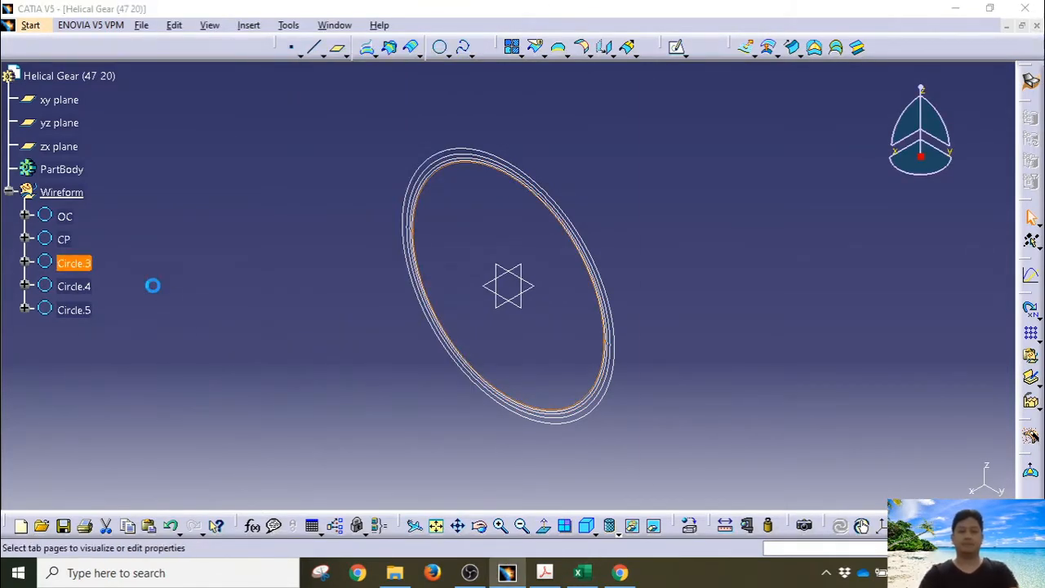
type("BC")
key("Return")
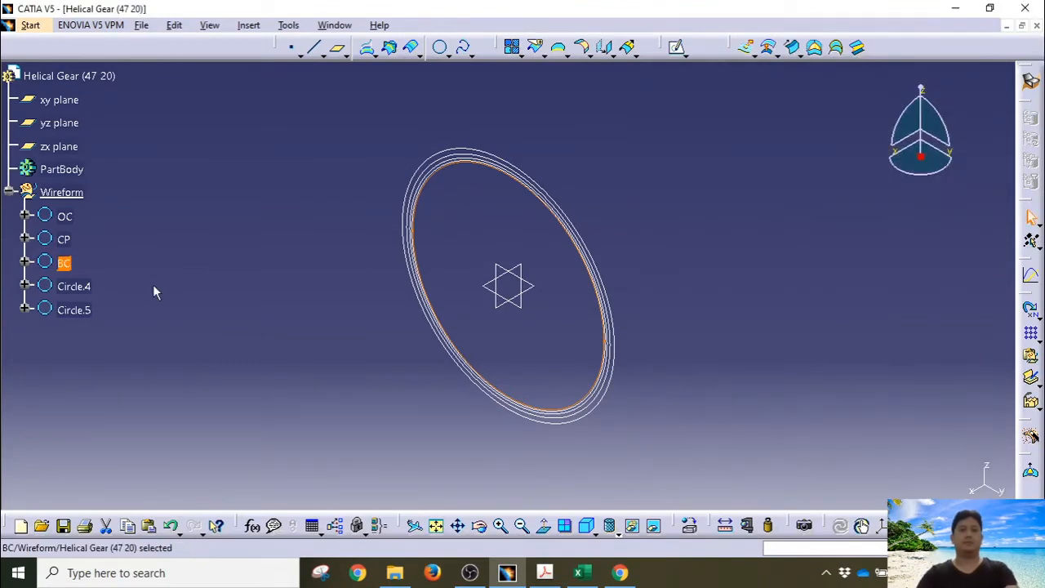
Look up the RC label in the Spline workbook and rename Circle.4 as RC in its feature properties
key("alt+Tab")
left_click(310, 340)
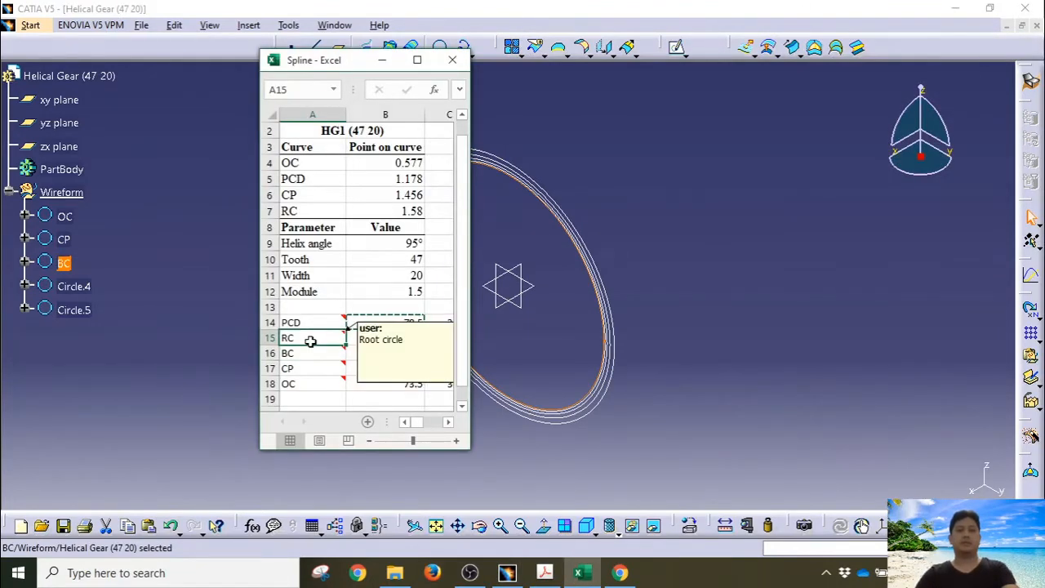
key("alt+Tab")
left_click(75, 287)
key("alt+Return")
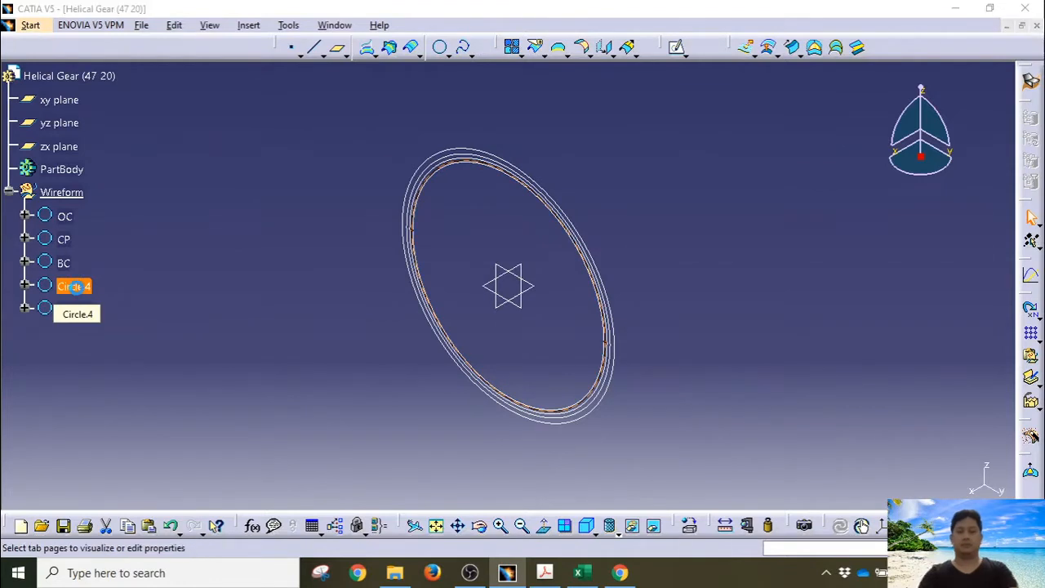
type("RC")
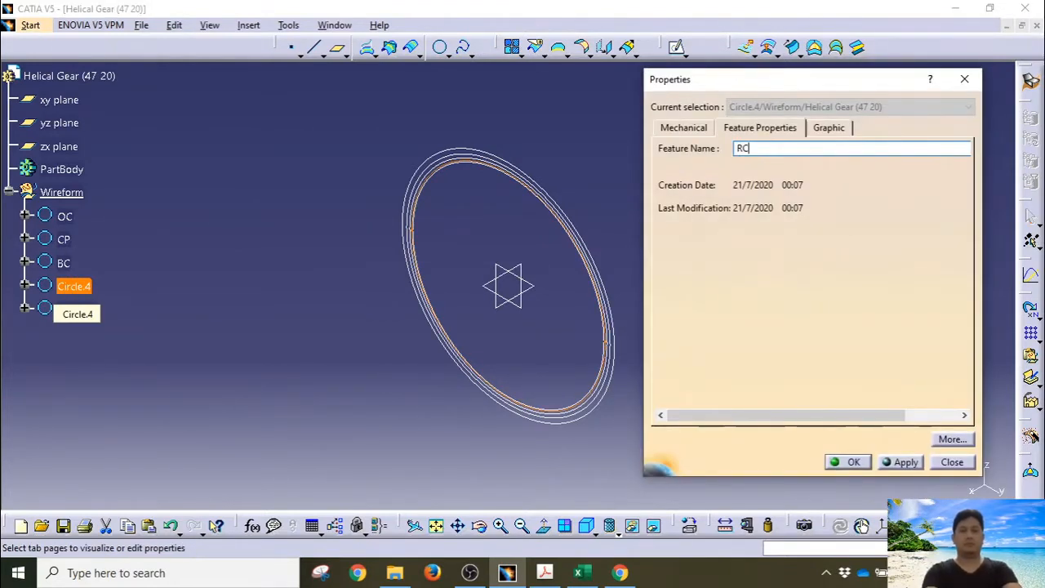
key("Return")
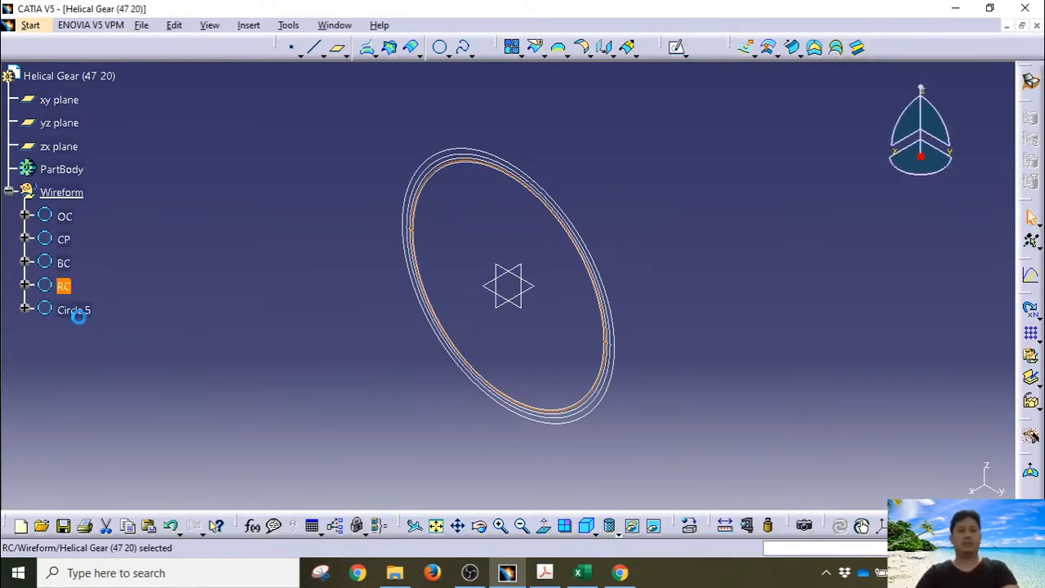
Look up the PCD label in the Spline workbook and rename Circle.5 as PCD in its feature properties
left_click(75, 310)
key("alt+Tab")
mouse_move(308, 320)
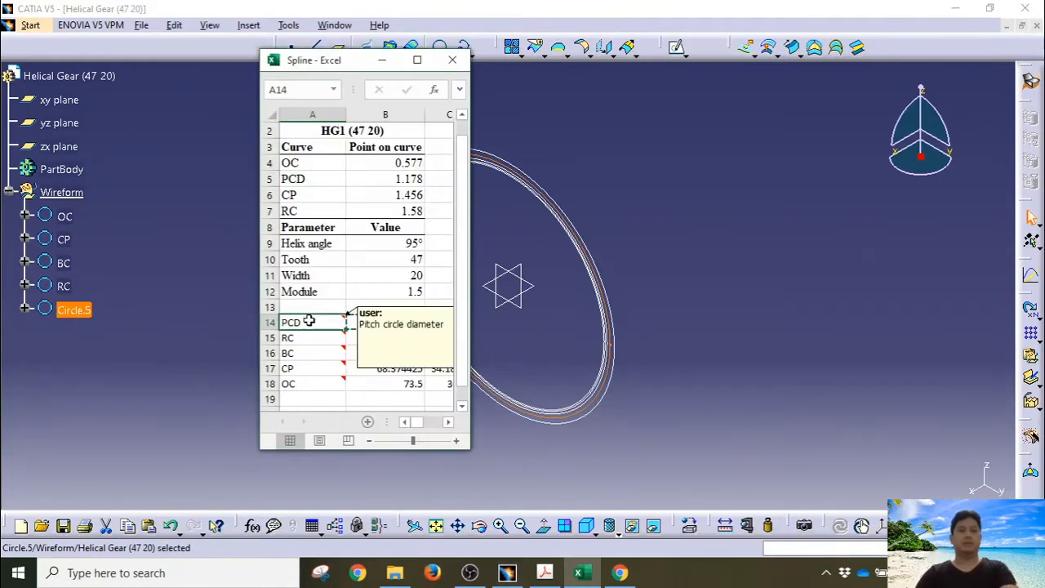
key("alt+Tab")
left_click(114, 315)
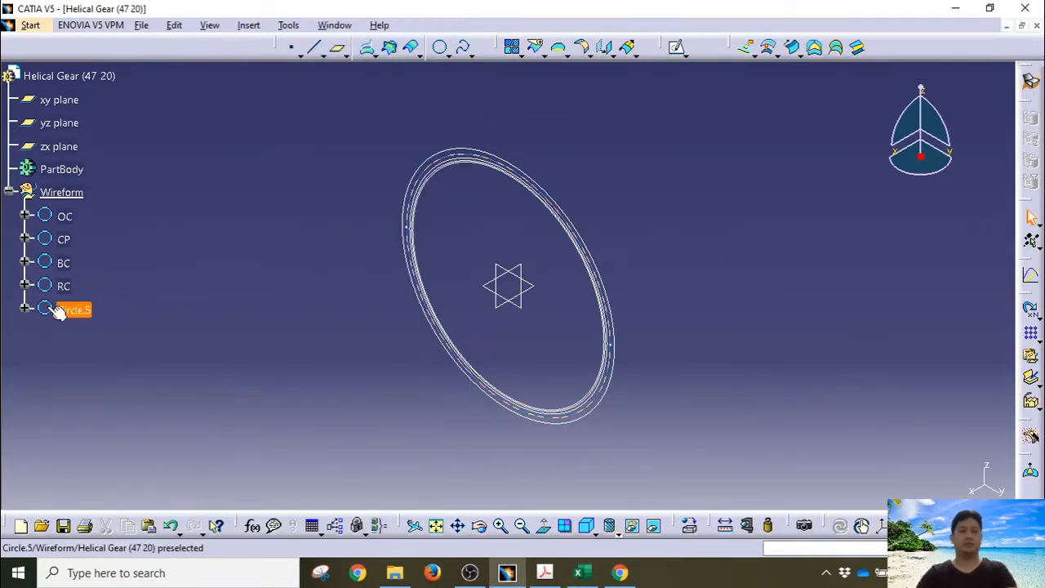
left_click(75, 311)
key("alt+Return")
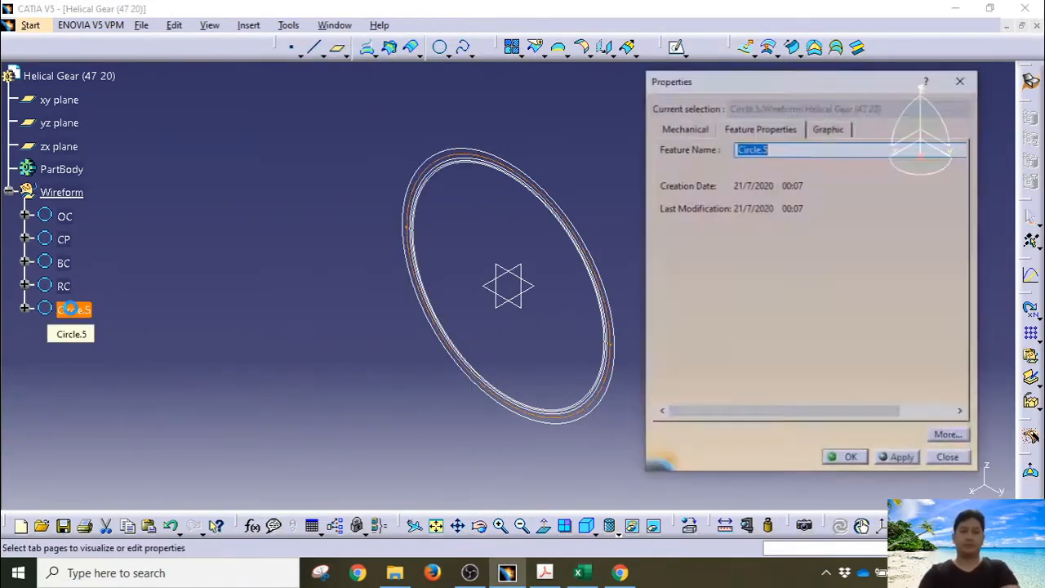
type("PCD")
key("Return")
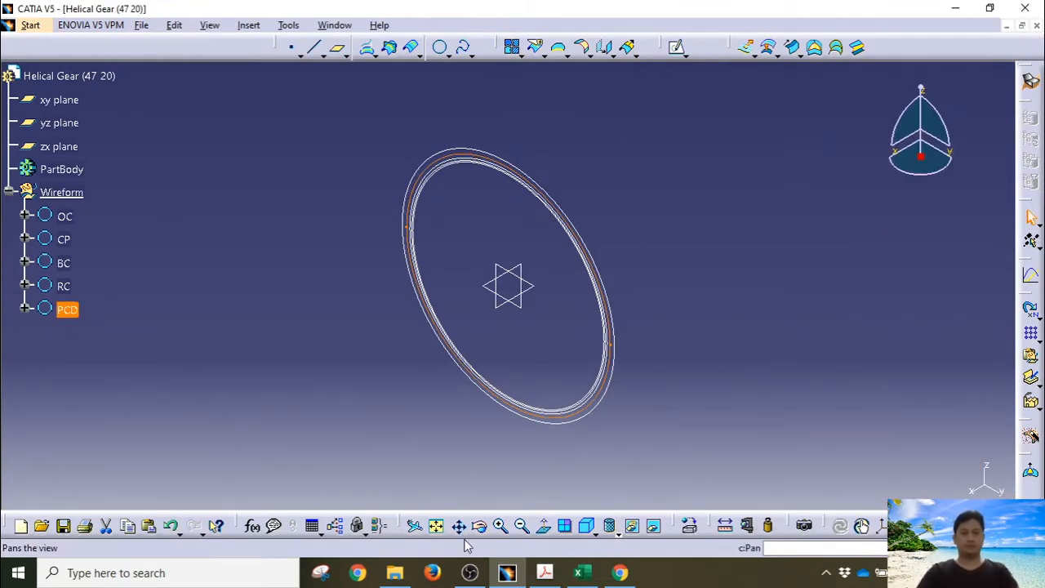
Create a coordinate point at X 0 mm, Y 0 mm and Z 20 mm relative to the origin
left_click(330, 378)
middle_click_drag(333, 409, 359, 412)
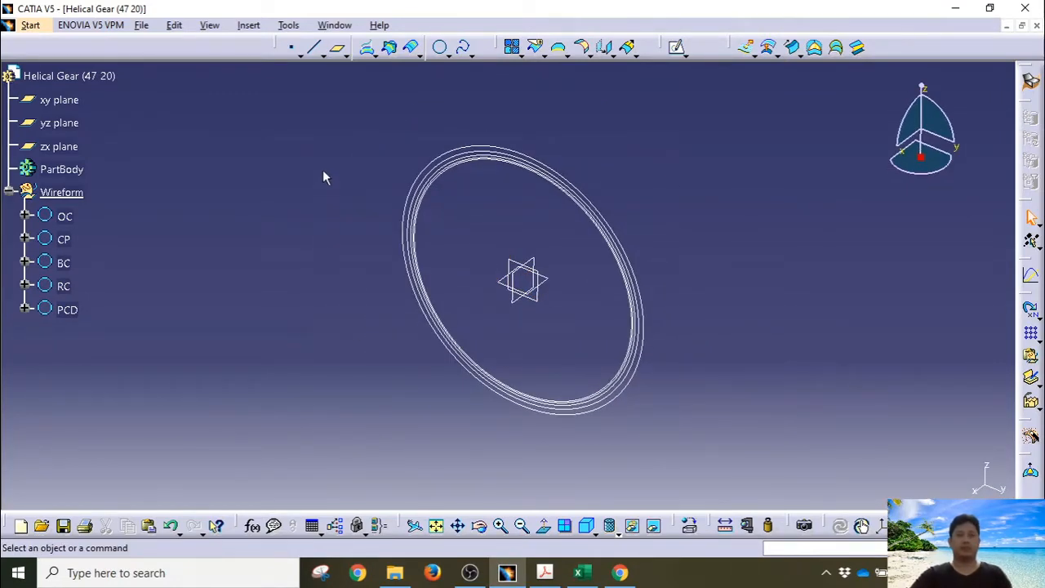
left_click(294, 52)
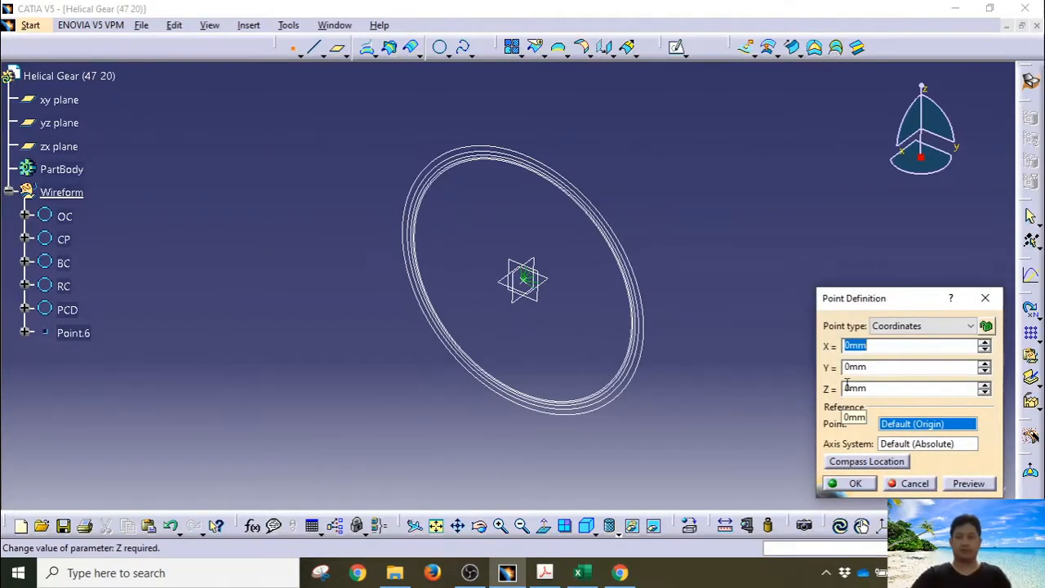
left_click(847, 388)
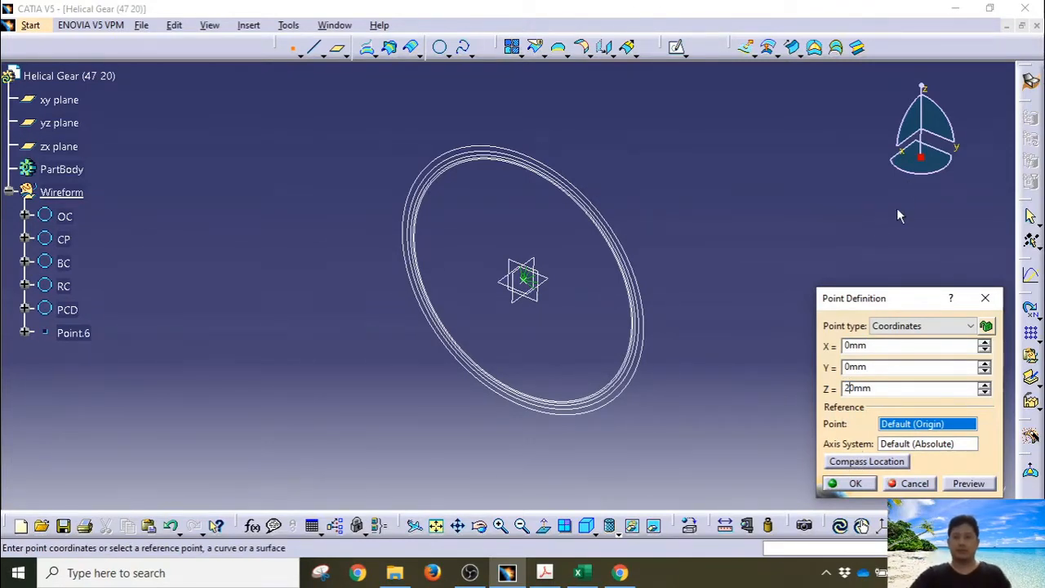
left_click(855, 483)
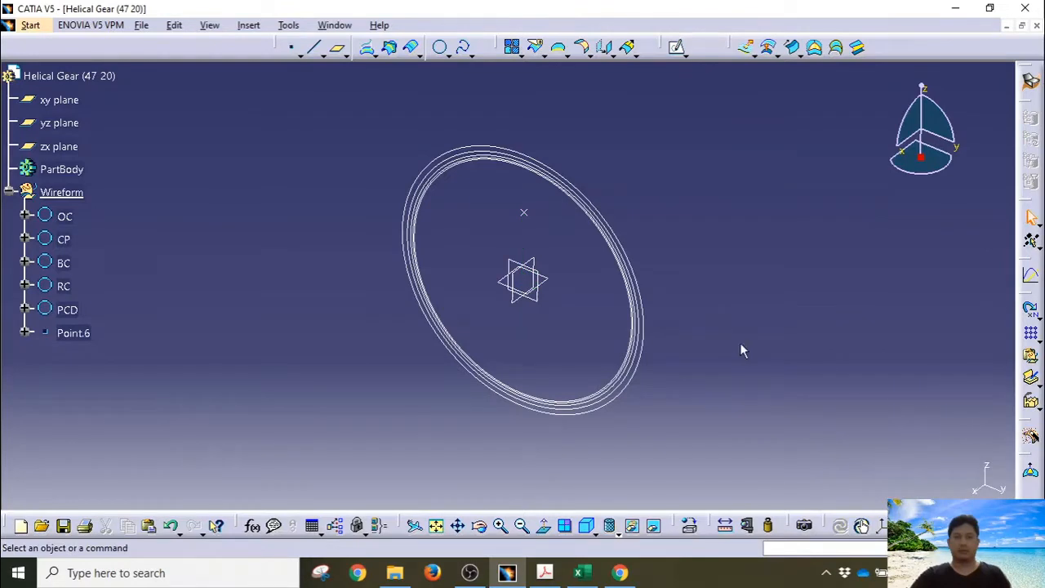
left_click(68, 310)
left_click(65, 216)
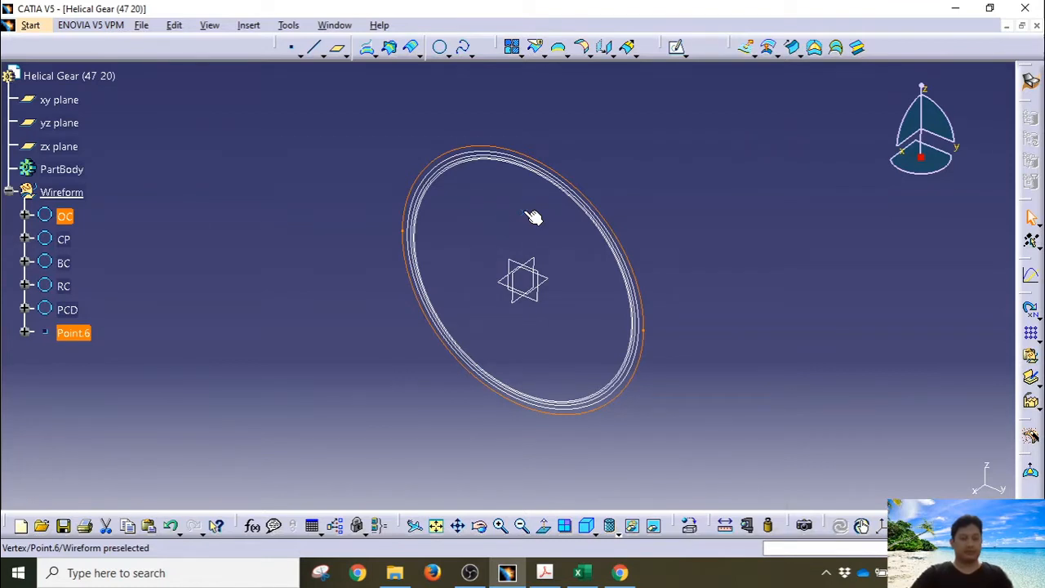
left_click(531, 159)
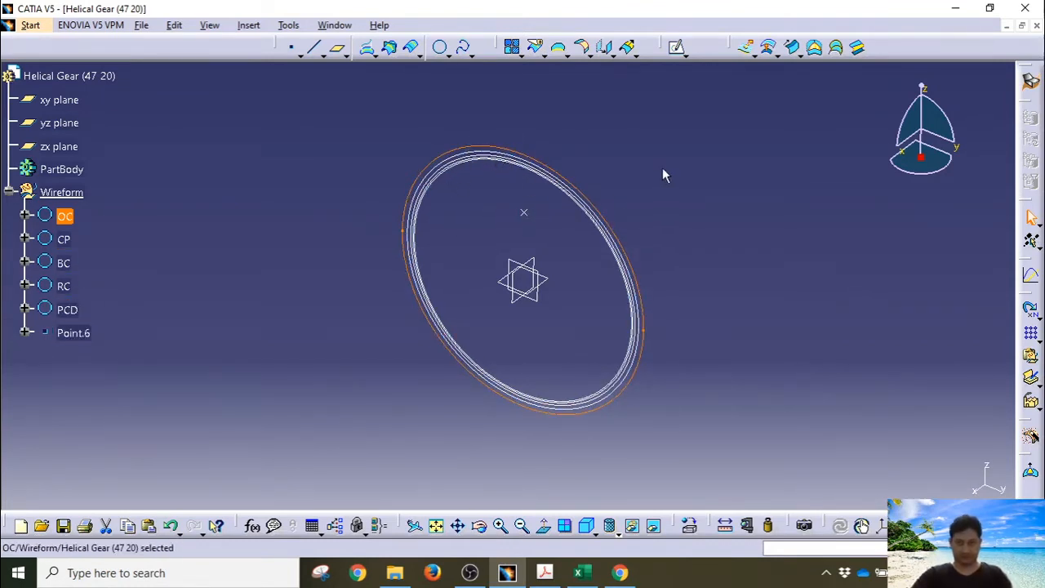
left_click(737, 161)
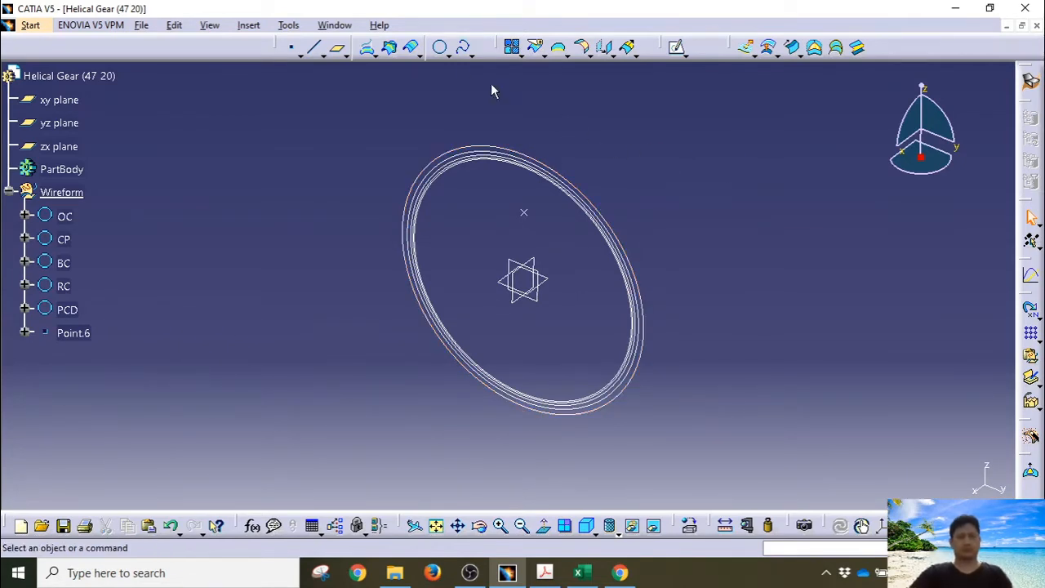
Start an Intersection with the OC, CP, BC, RC and PCD circles as its first elements
left_click(390, 47)
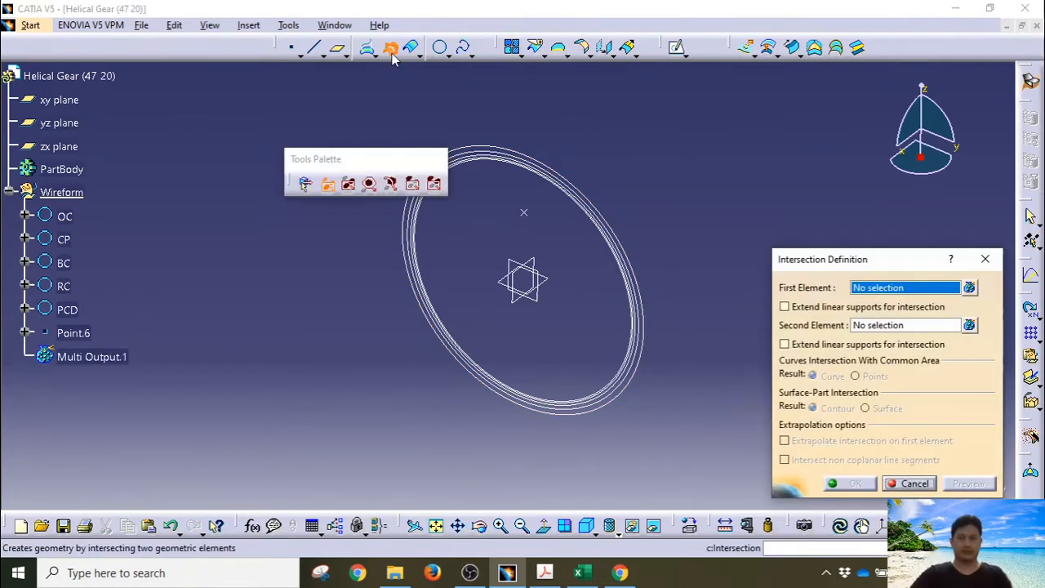
left_click_drag(364, 165, 318, 98)
left_click(600, 217)
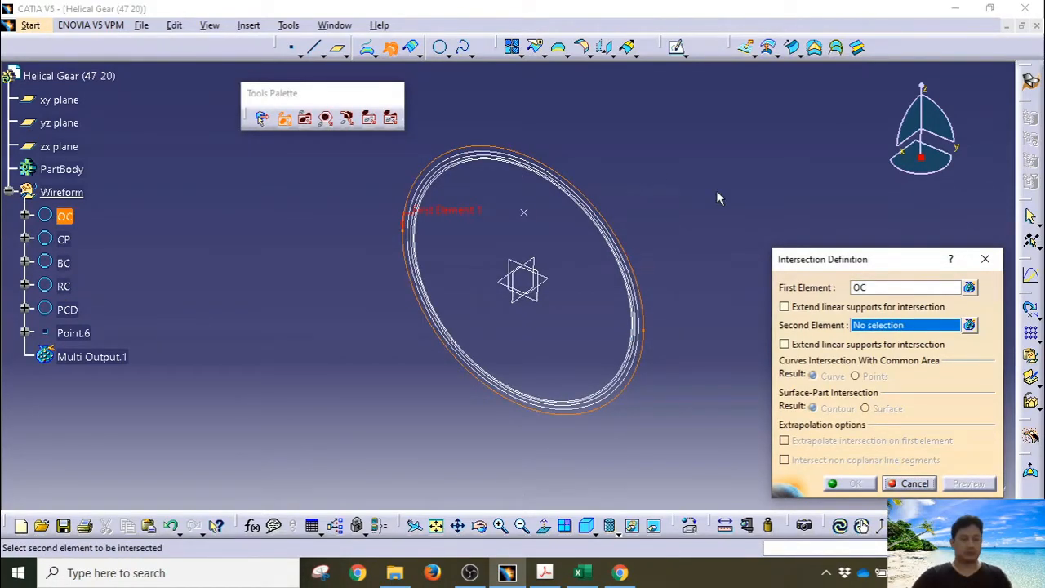
left_click(969, 289)
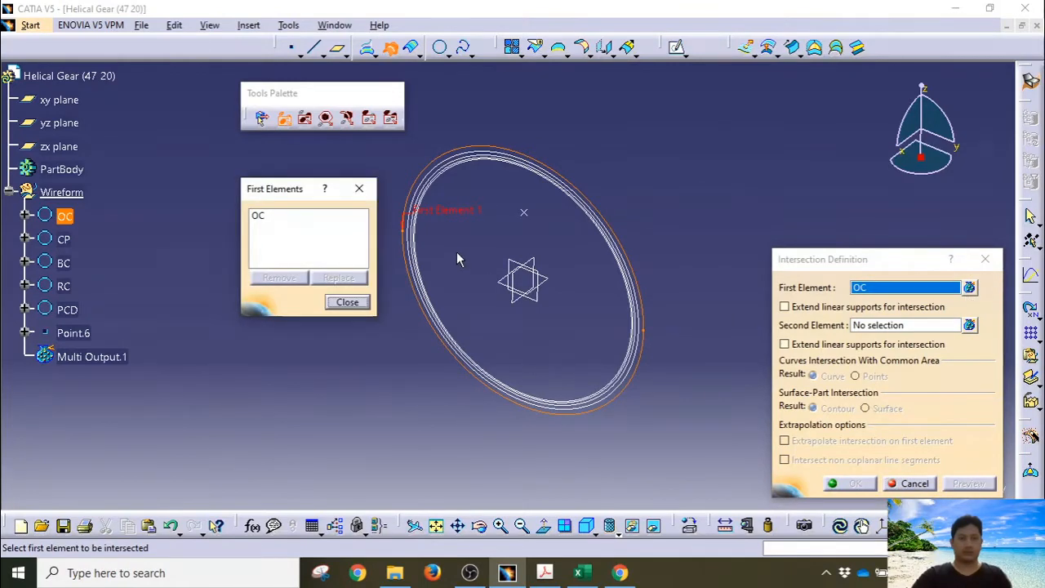
left_click(65, 239)
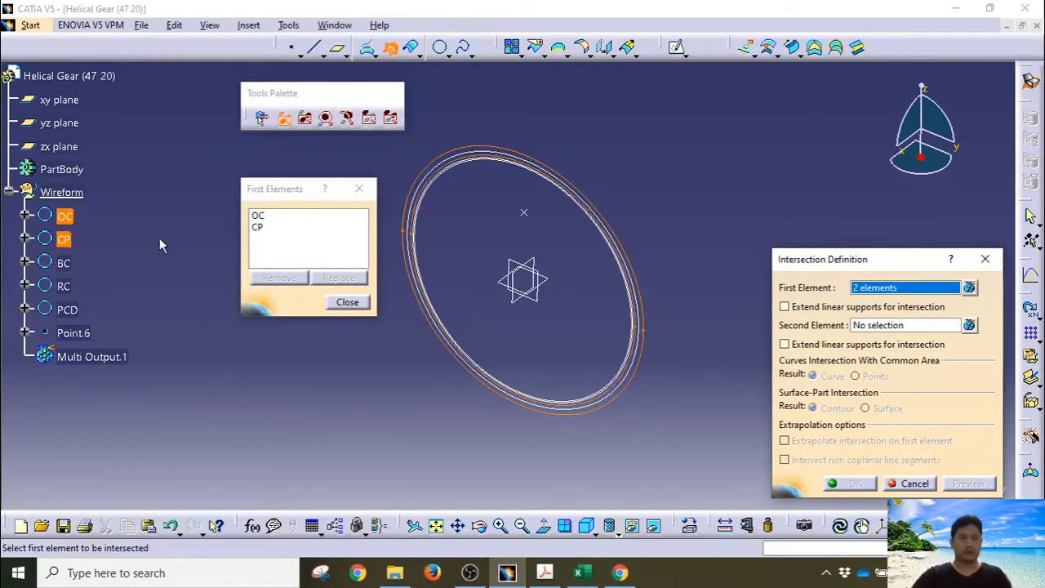
left_click(64, 263)
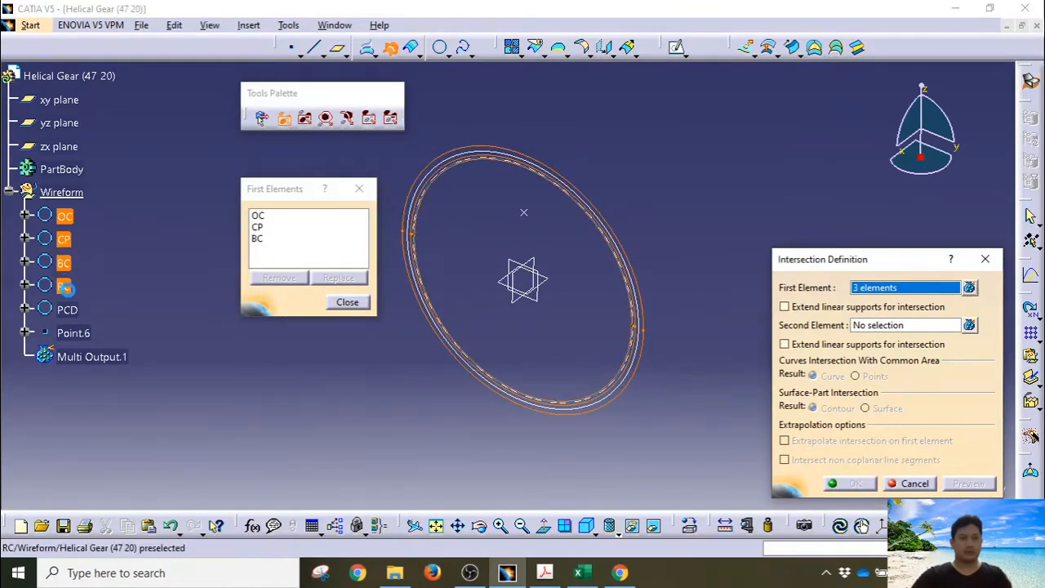
left_click(65, 285)
left_click(67, 309)
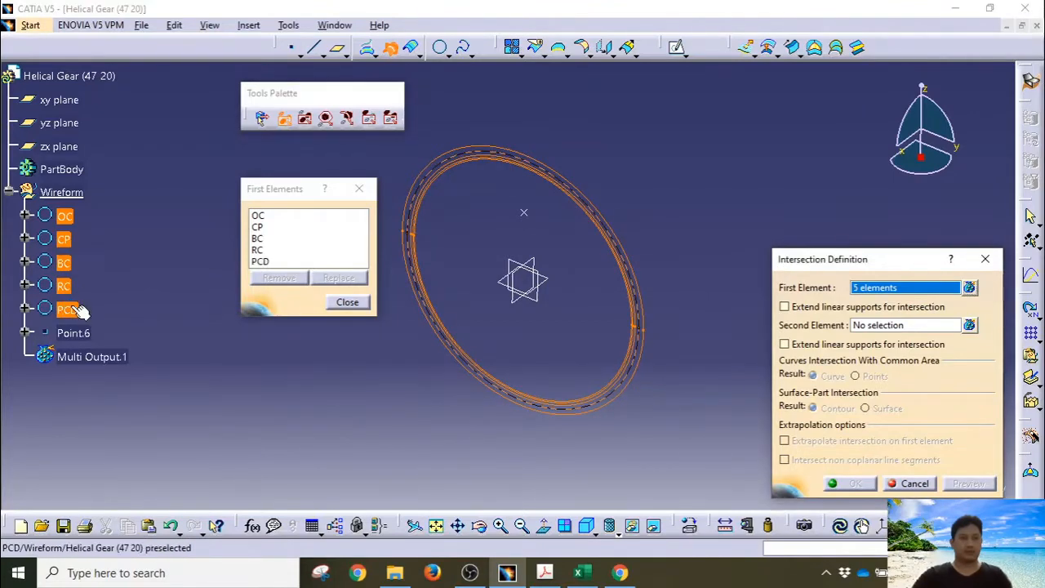
left_click(346, 303)
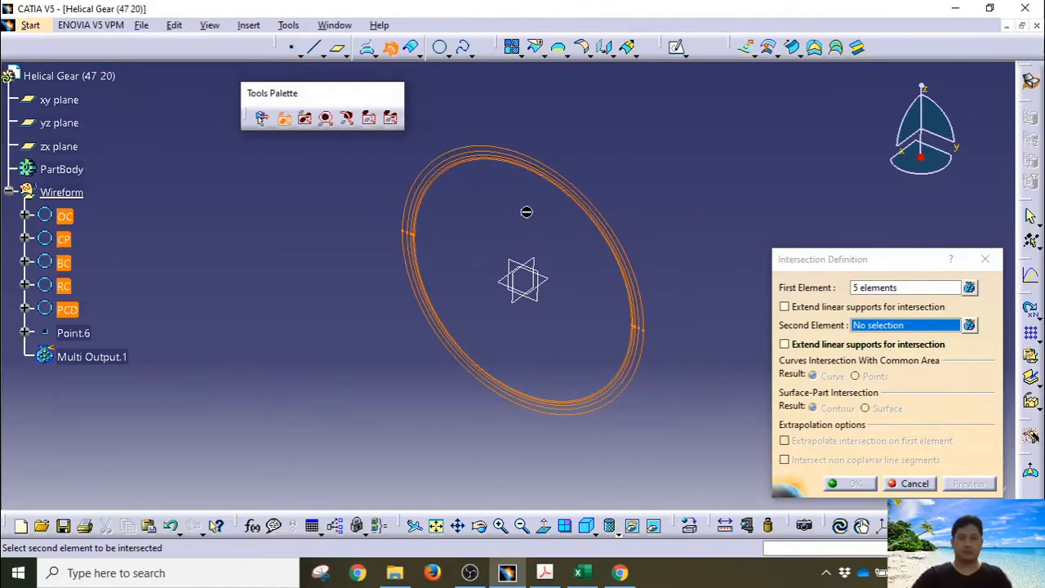
Set the zx plane as the Intersection's second element and create the intersections with the five circles
left_click(970, 326)
left_click(73, 147)
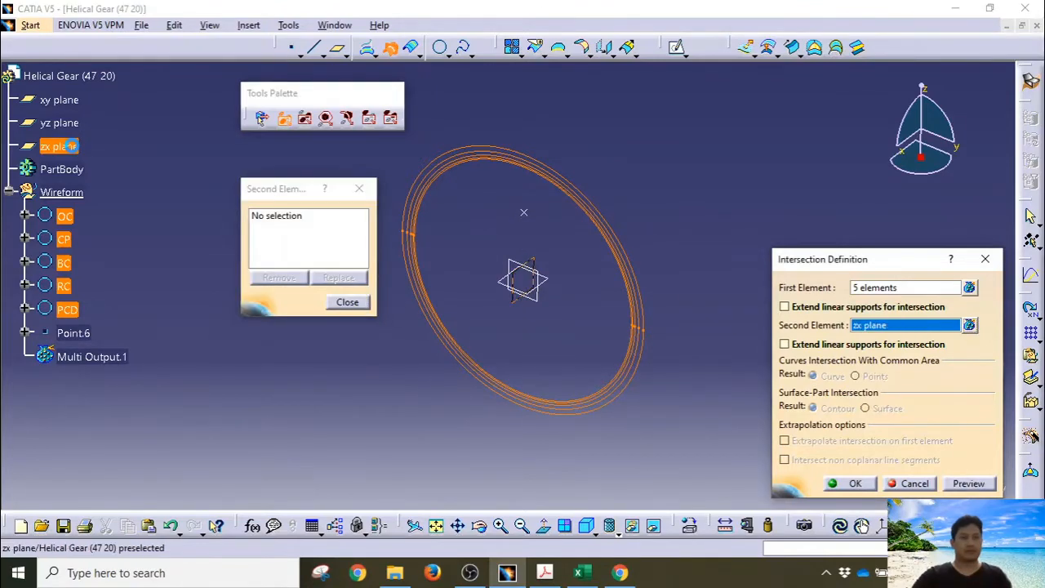
left_click(349, 303)
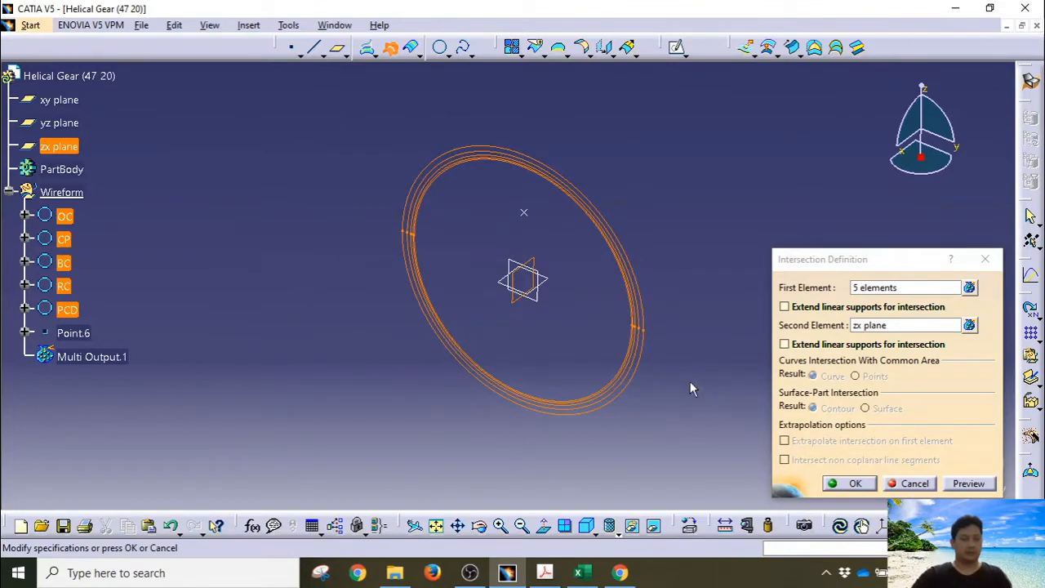
left_click(834, 488)
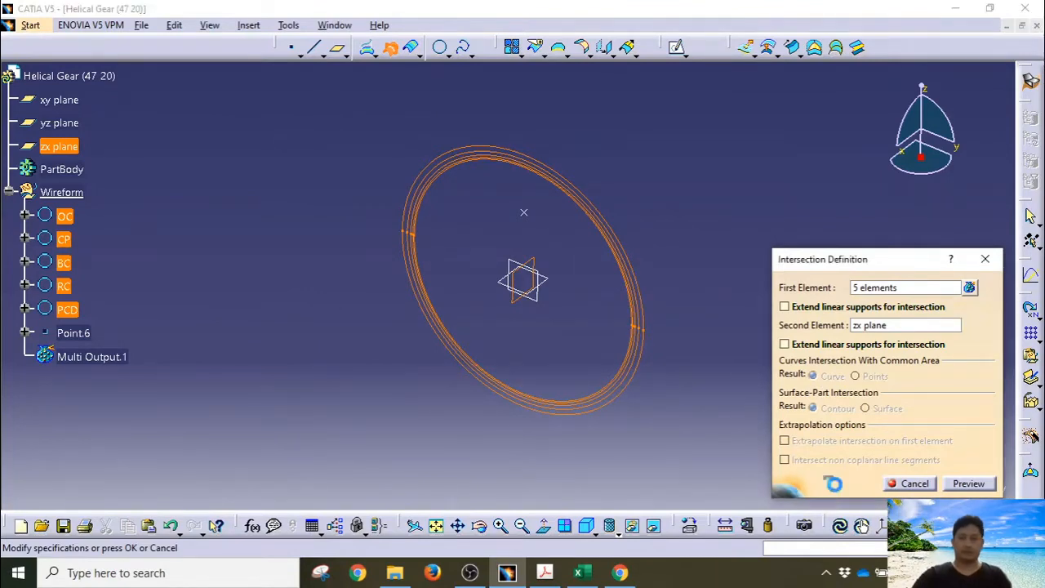
left_click(576, 318)
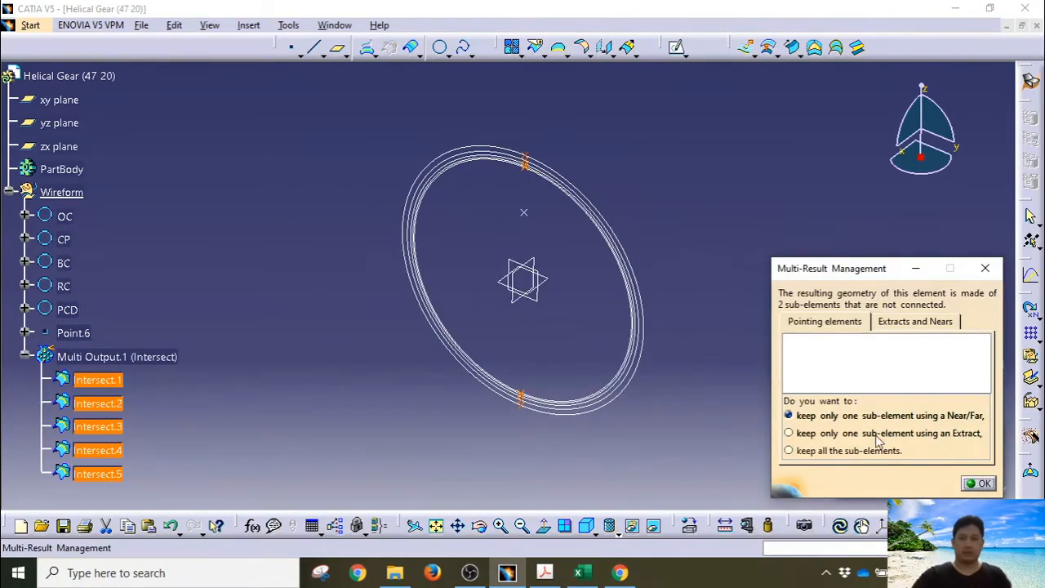
Keep only one sub-element of Intersect.1 using Near, with Point.6 as the reference element
left_click(970, 485)
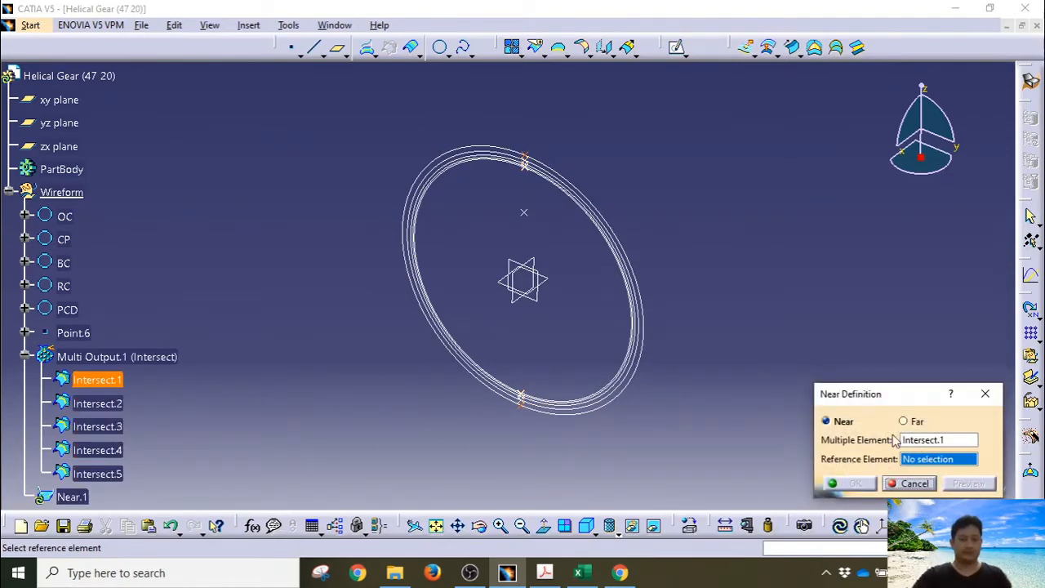
left_click(524, 214)
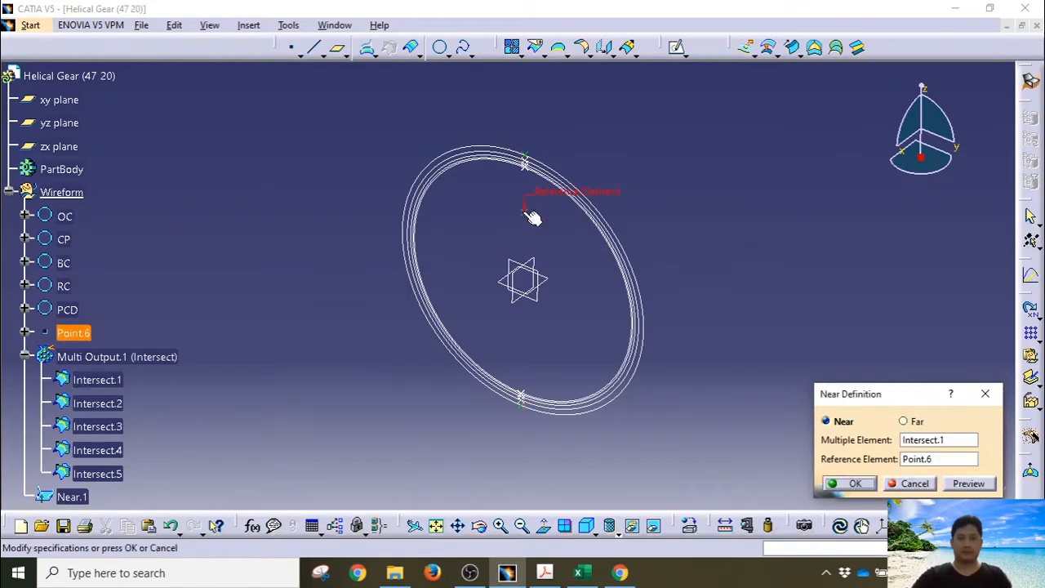
left_click(872, 485)
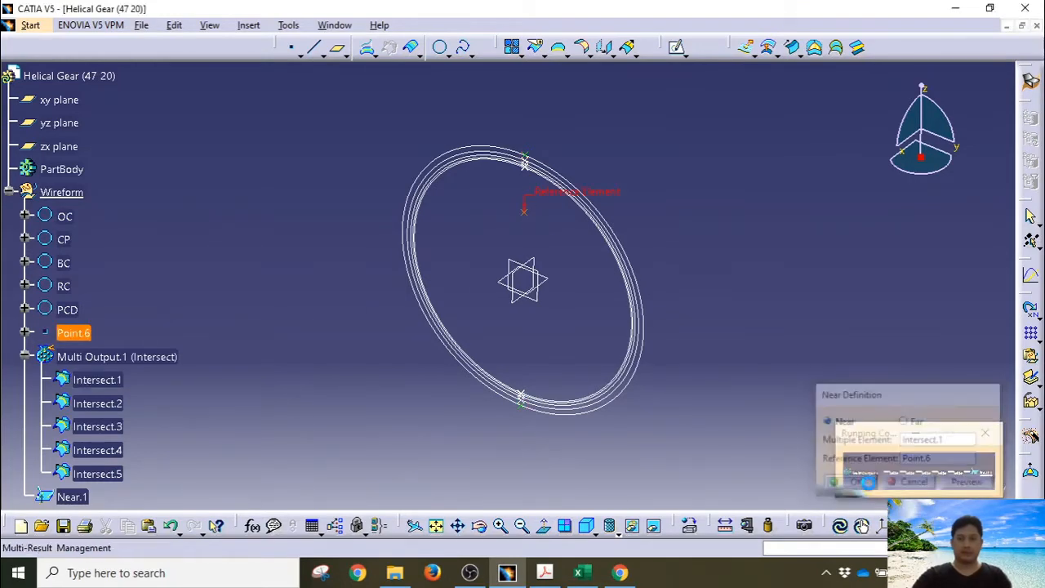
Reduce Intersect.2 to the single sub-element nearest to Point.6
left_click(981, 484)
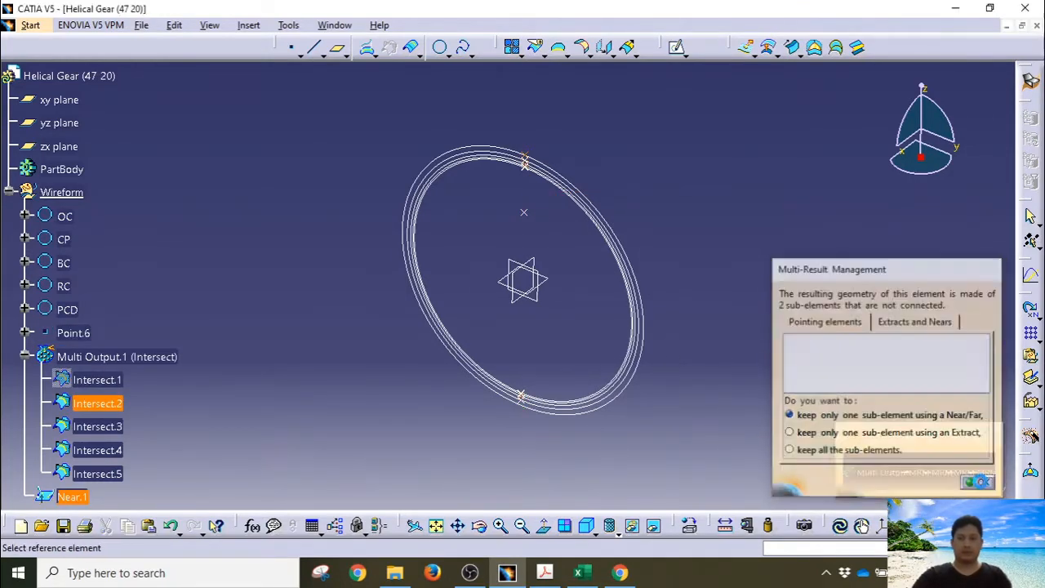
left_click(526, 214)
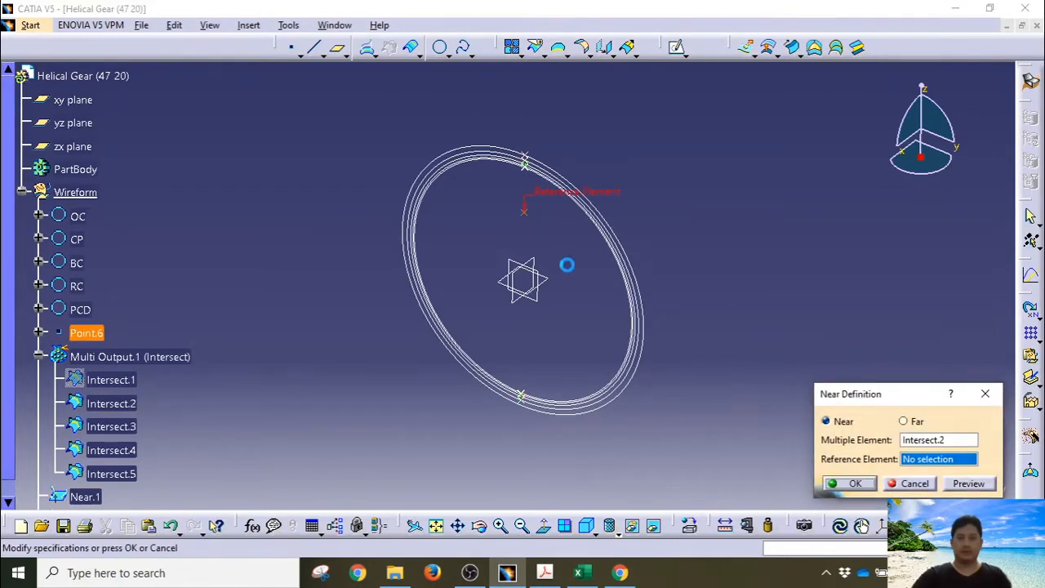
left_click(849, 484)
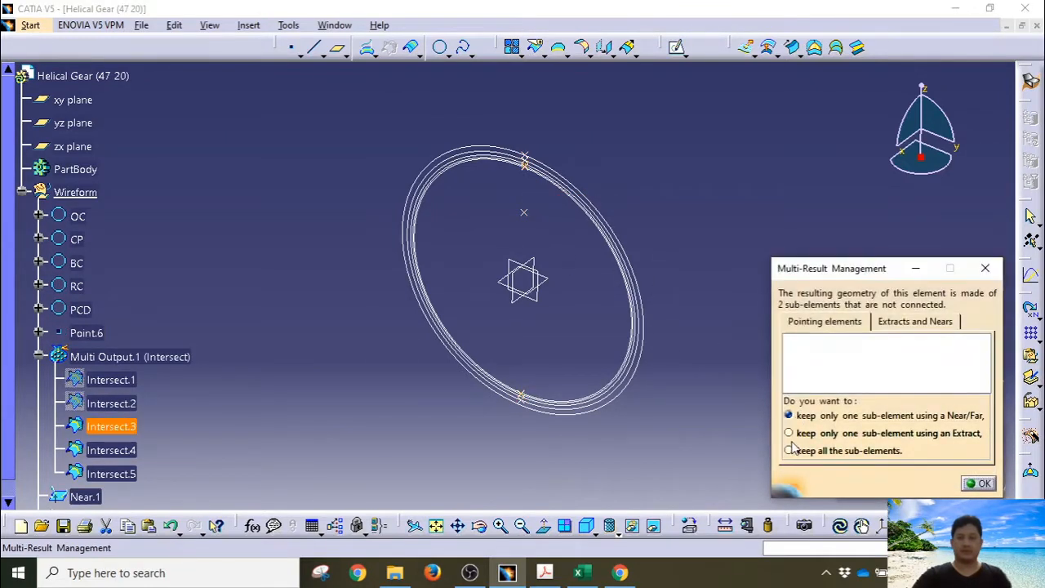
Reduce Intersect.3 to its sub-element nearest to the reference Point.6
left_click(978, 483)
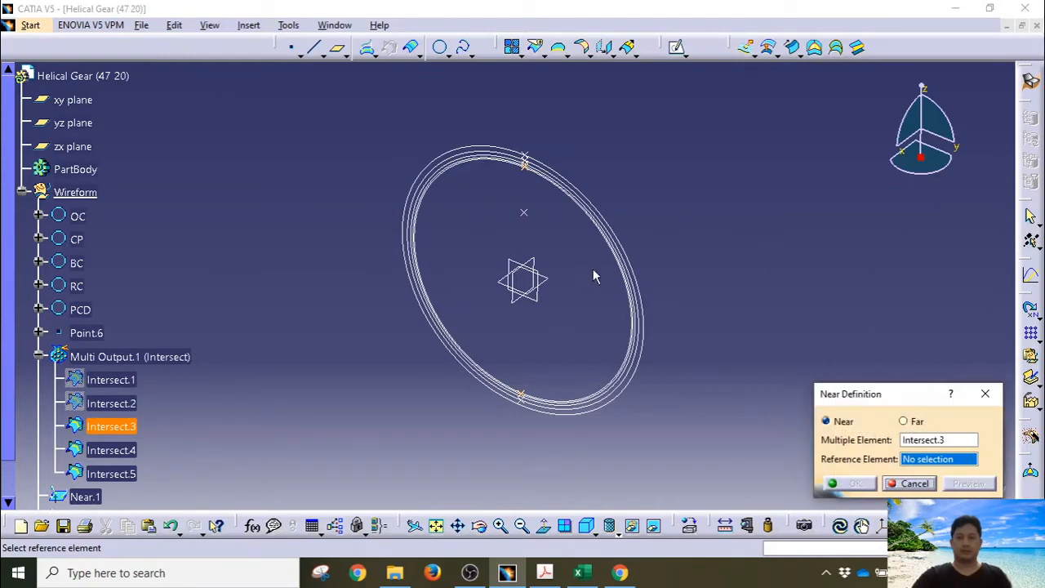
left_click(524, 214)
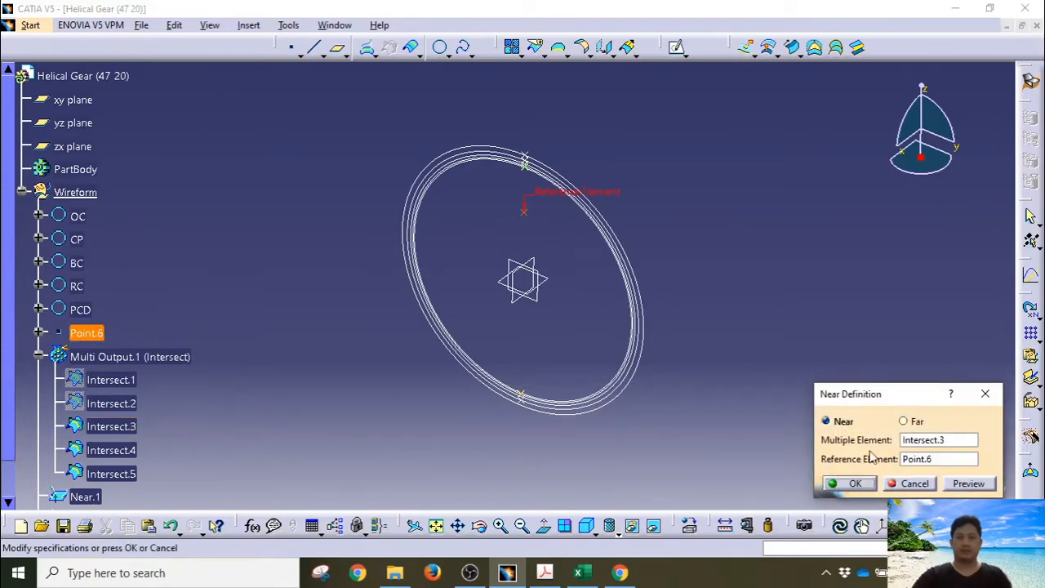
left_click(851, 483)
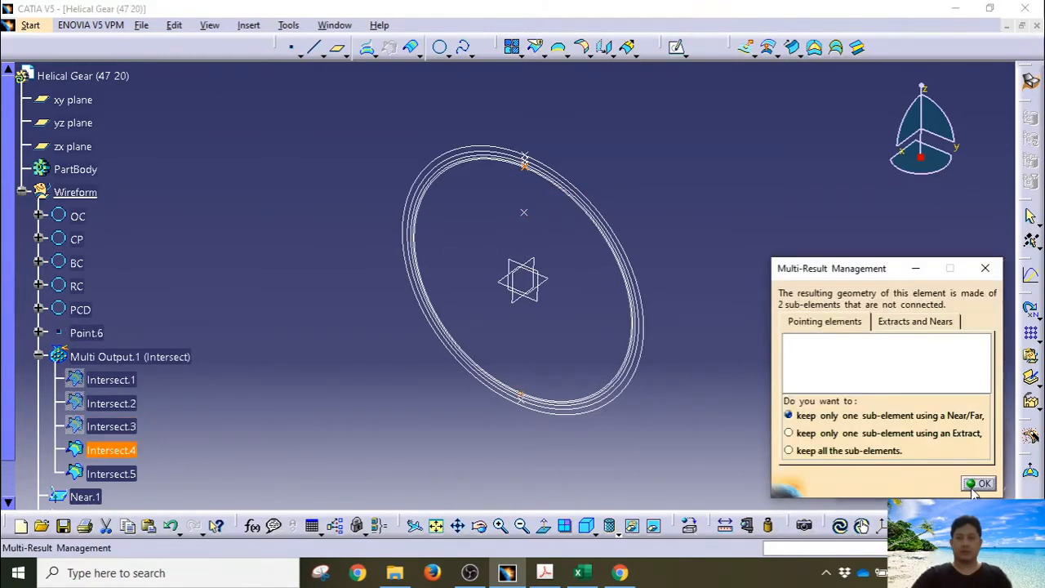
Keep only the sub-element of Intersect.4 nearest to Point.6, using the Near option
left_click(973, 485)
left_click(529, 214)
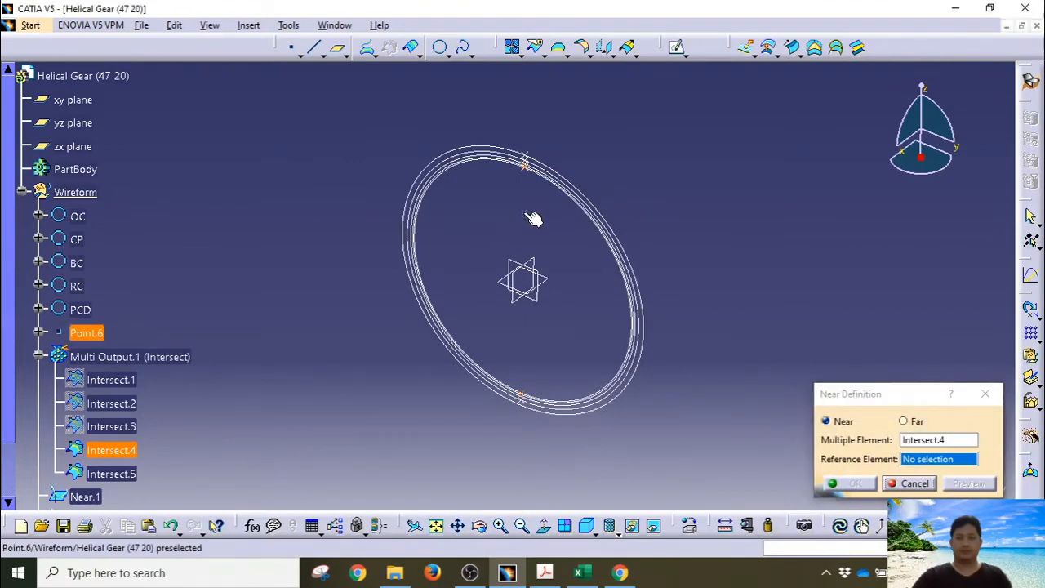
left_click(849, 483)
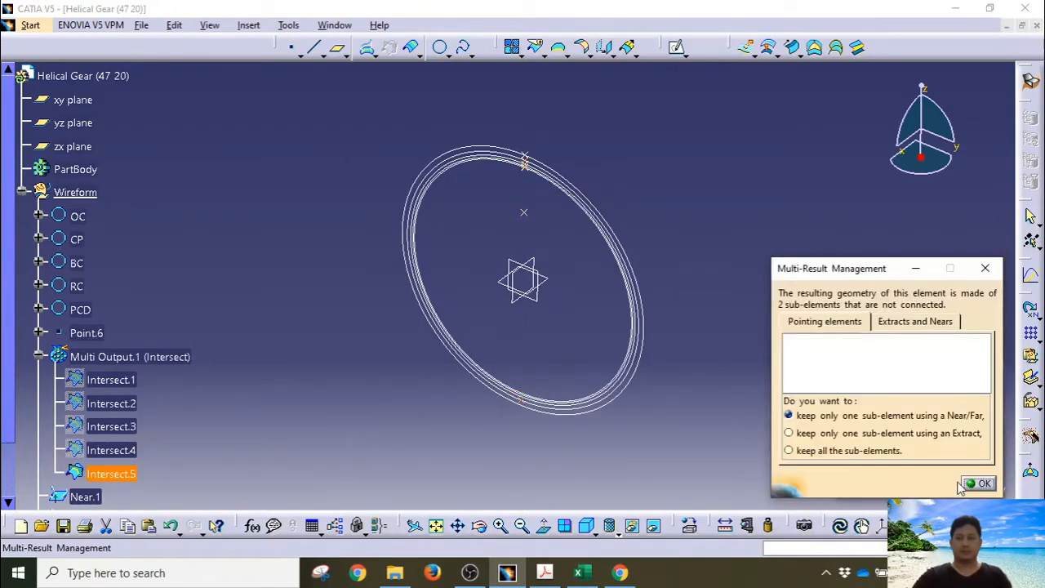
Keep only the sub-element of Intersect.5 nearest to Point.6, using the Near option
left_click(973, 483)
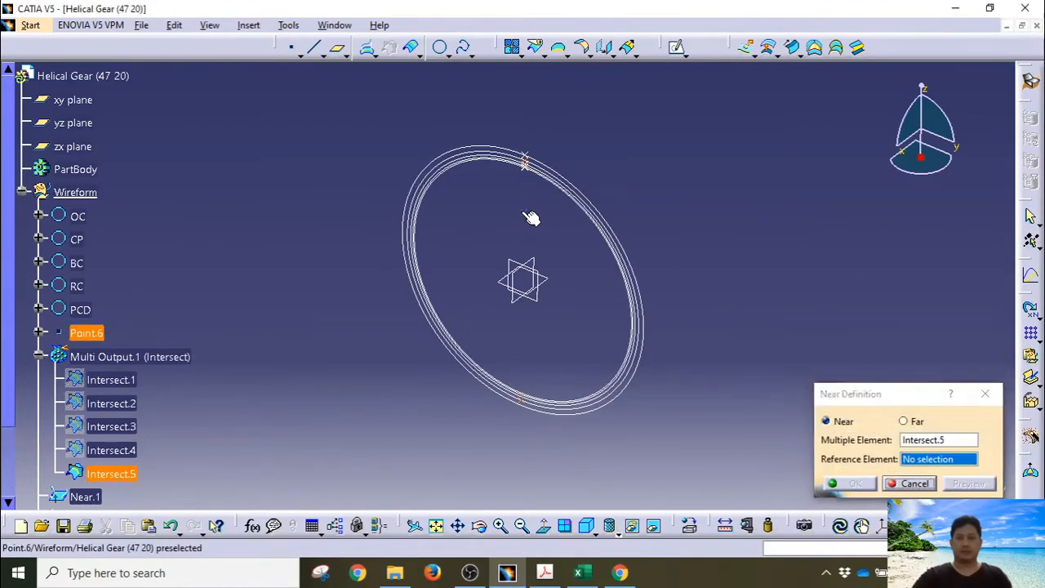
left_click(529, 214)
left_click(849, 483)
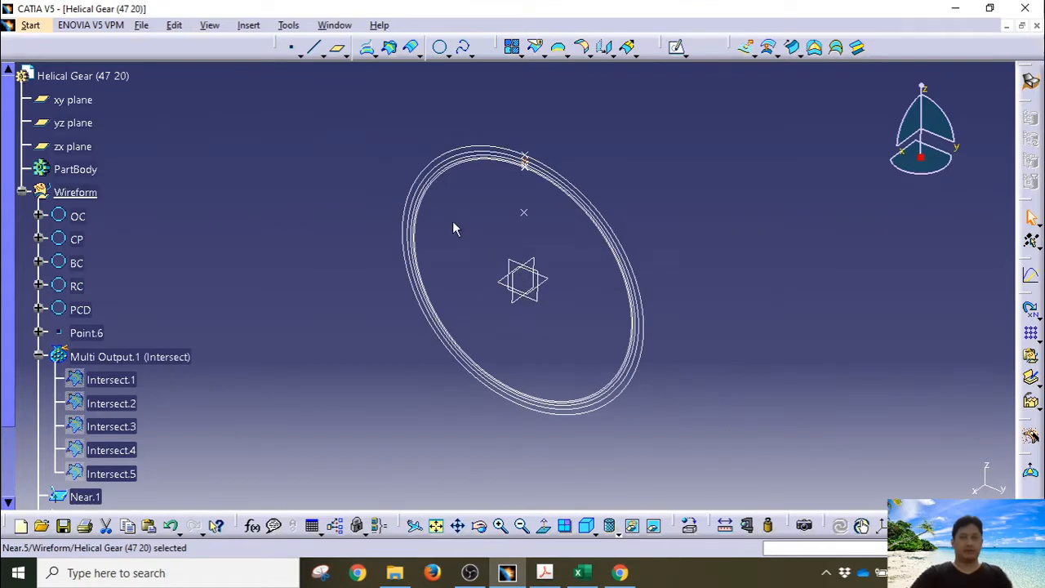
middle_click_drag(455, 230, 555, 304)
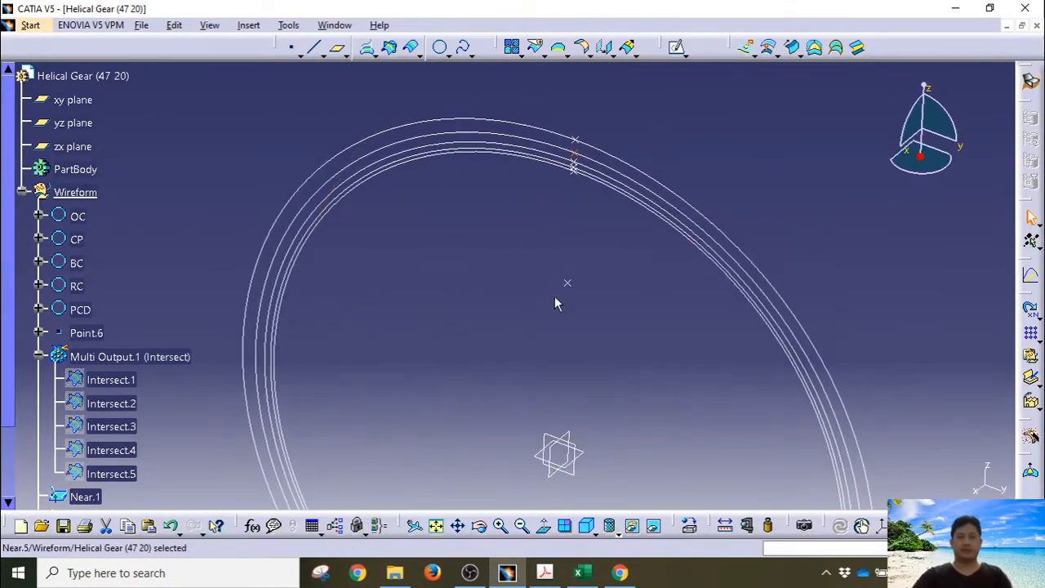
left_click(569, 284)
left_click(606, 243)
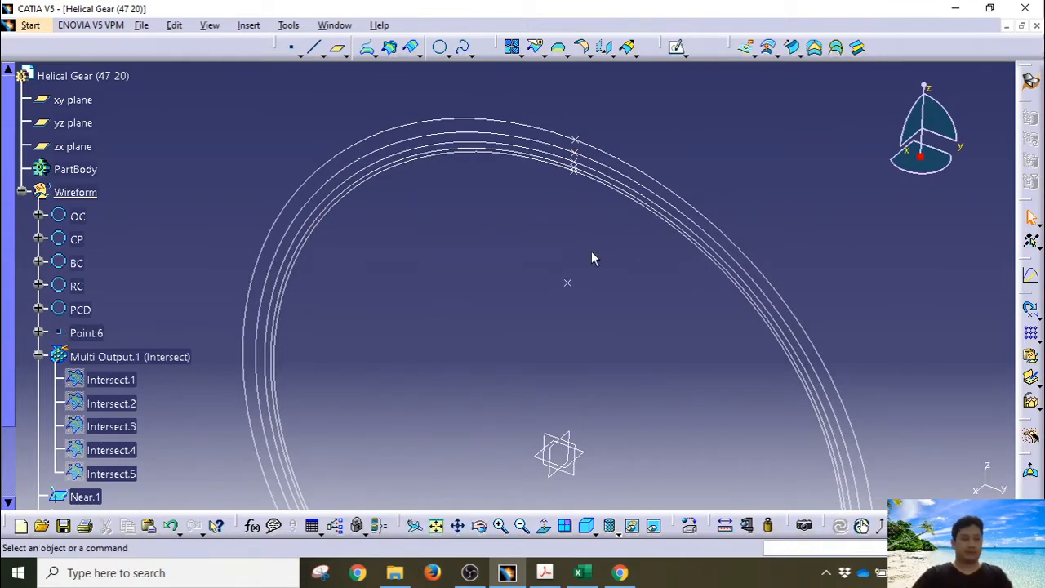
middle_click_drag(586, 270, 407, 278)
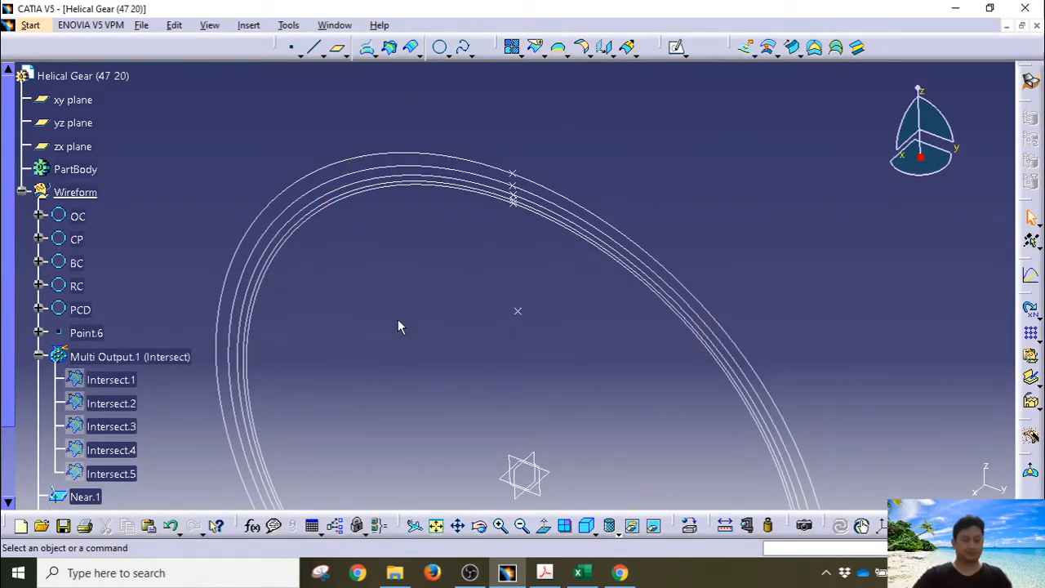
Start an on-curve point on the OC circle with the length 0.577 mm copied from the Spline workbook in Excel
left_click(292, 48)
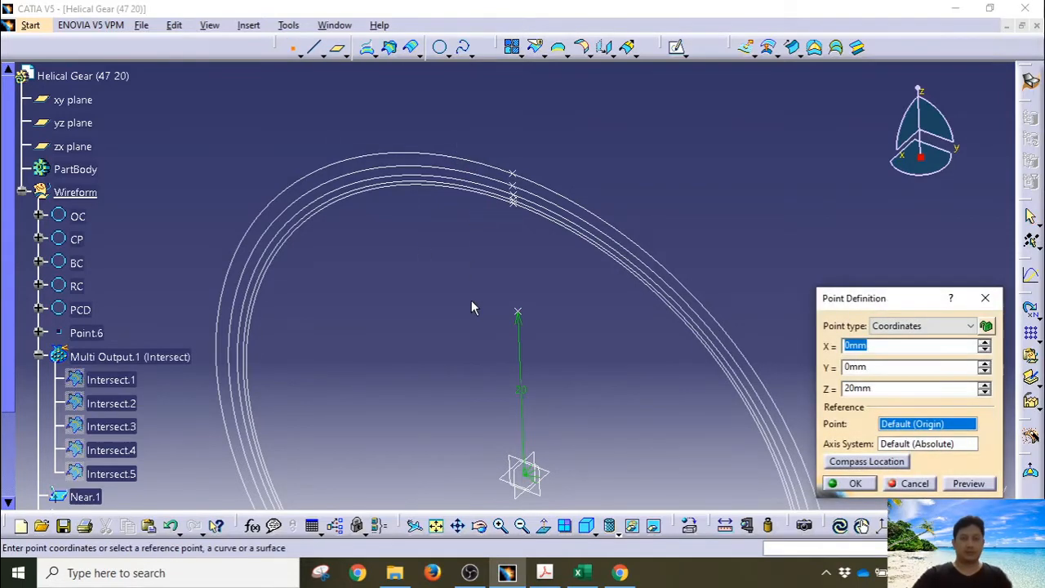
middle_click_drag(472, 308, 476, 266)
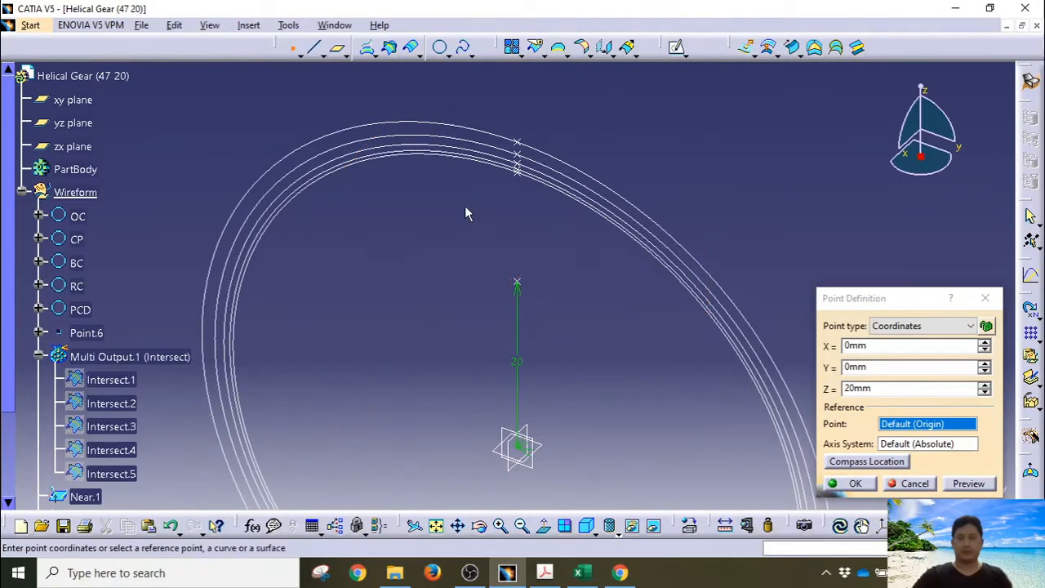
left_click(502, 137)
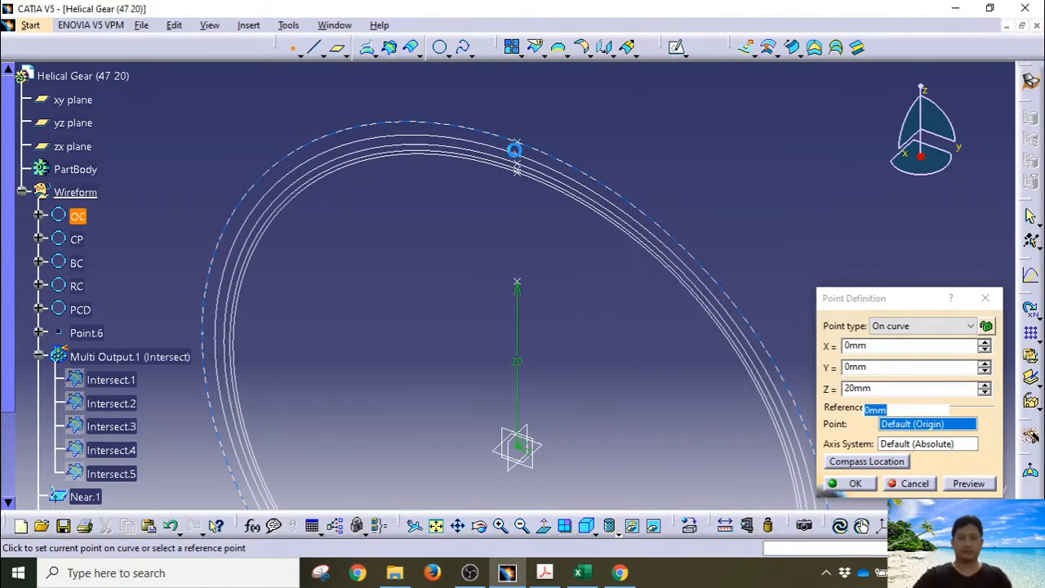
key("alt+Tab")
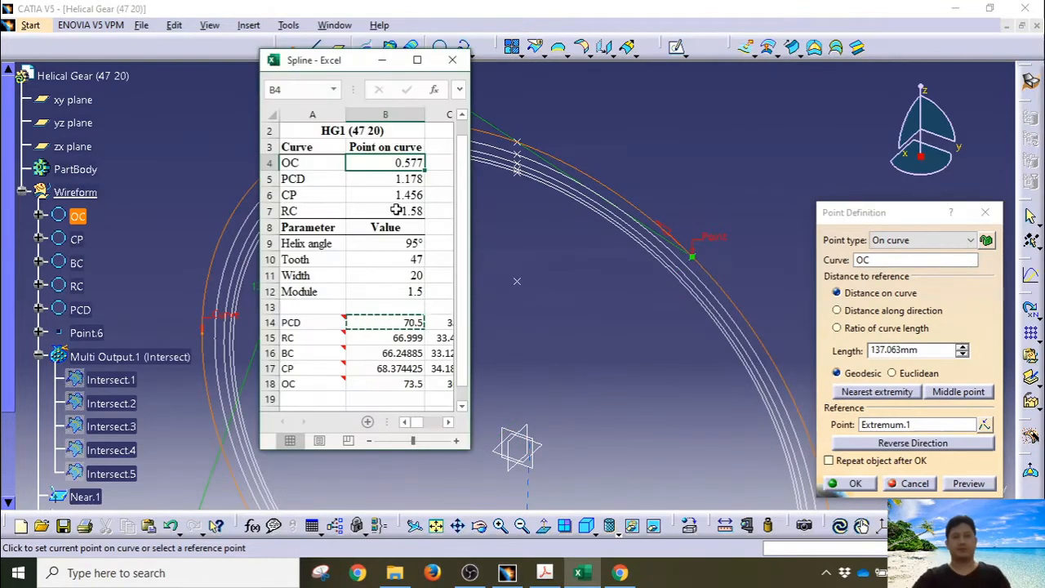
key("ctrl+c")
left_click(905, 351)
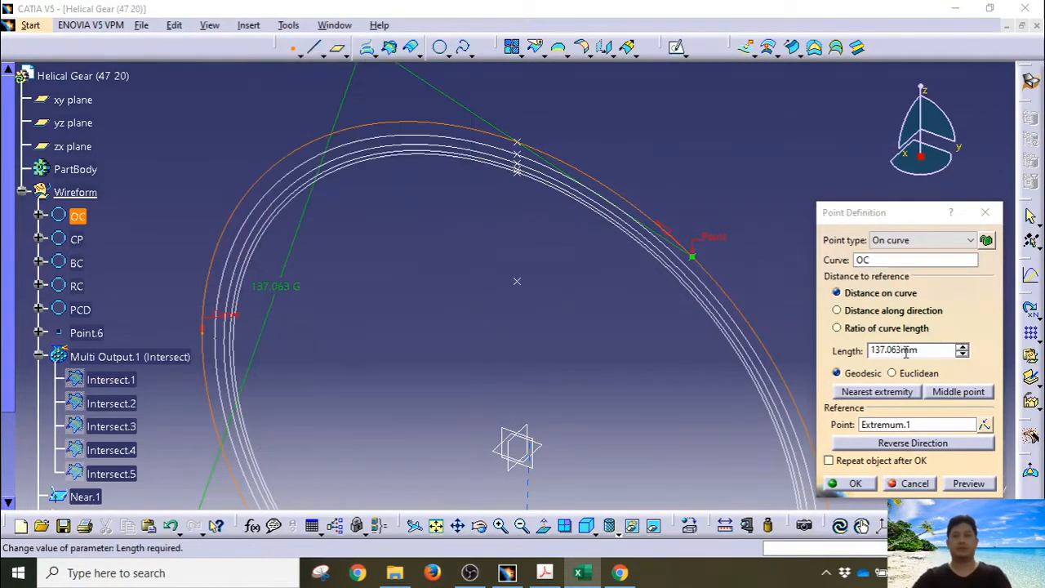
left_click_drag(917, 350, 870, 351)
key("ctrl+v")
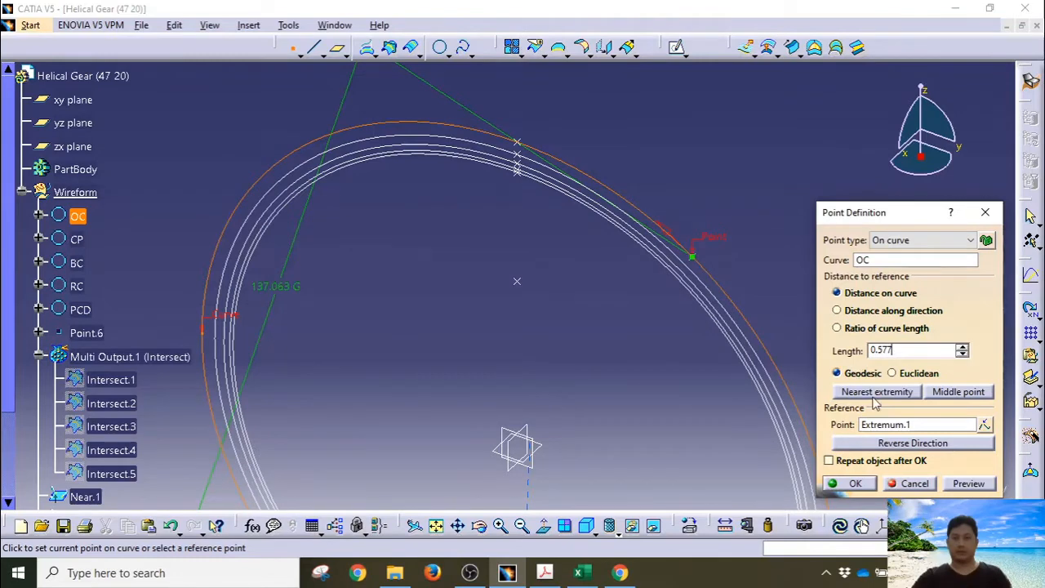
Set Near.1 as the reference of the OC curve point and create the point
left_click(899, 431)
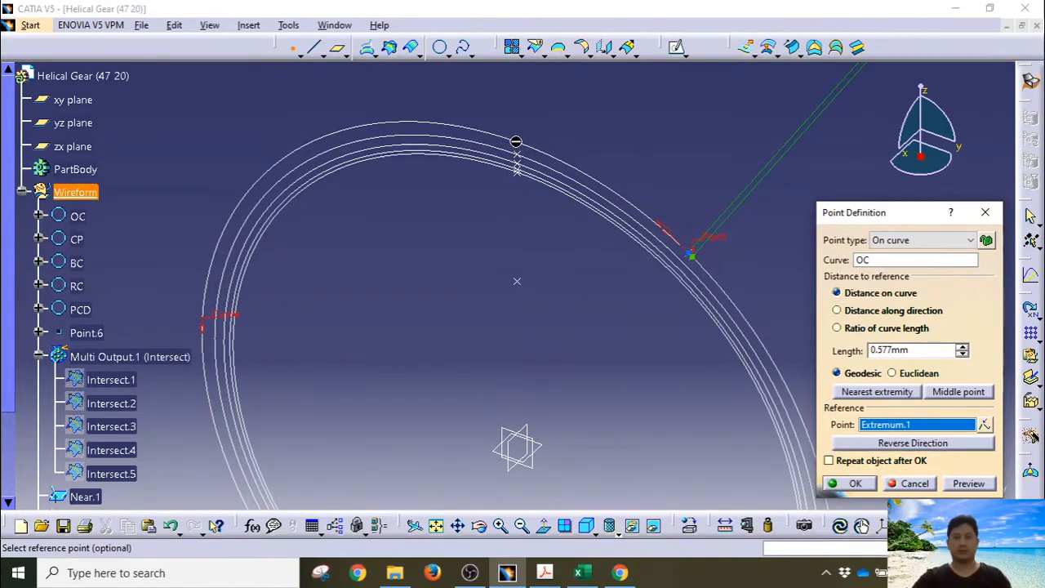
left_click(527, 149)
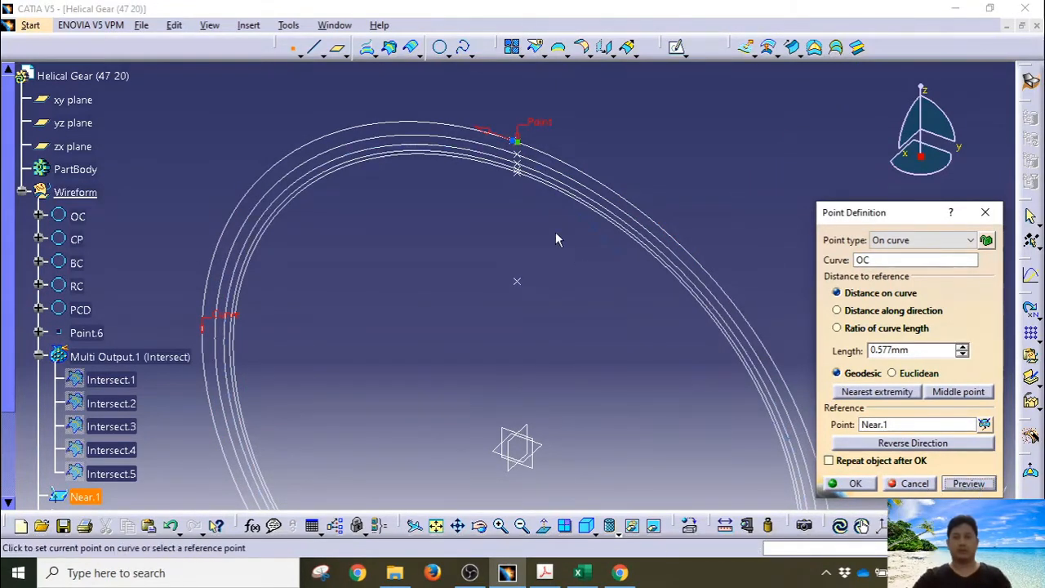
middle_click_drag(555, 236, 404, 412)
left_click(841, 486)
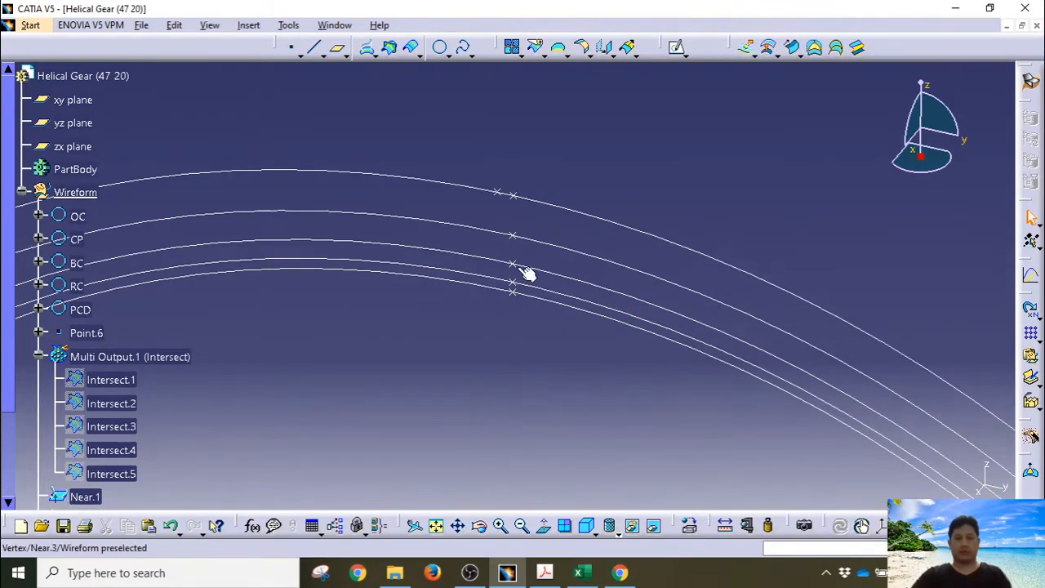
Start an on-curve point on the PCD circle, with its intersection point Near.5 as the reference
left_click(533, 238)
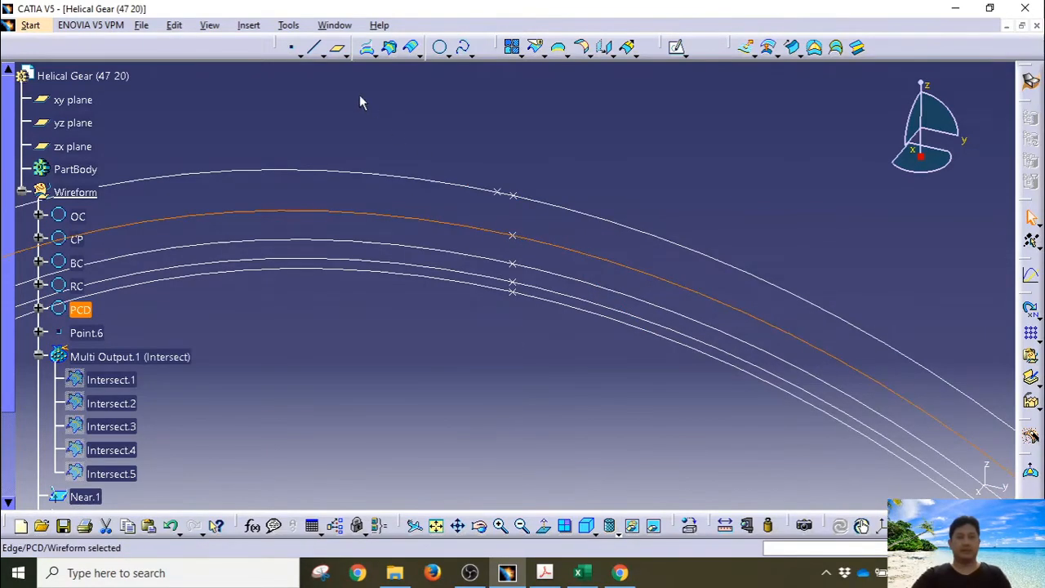
left_click(291, 46)
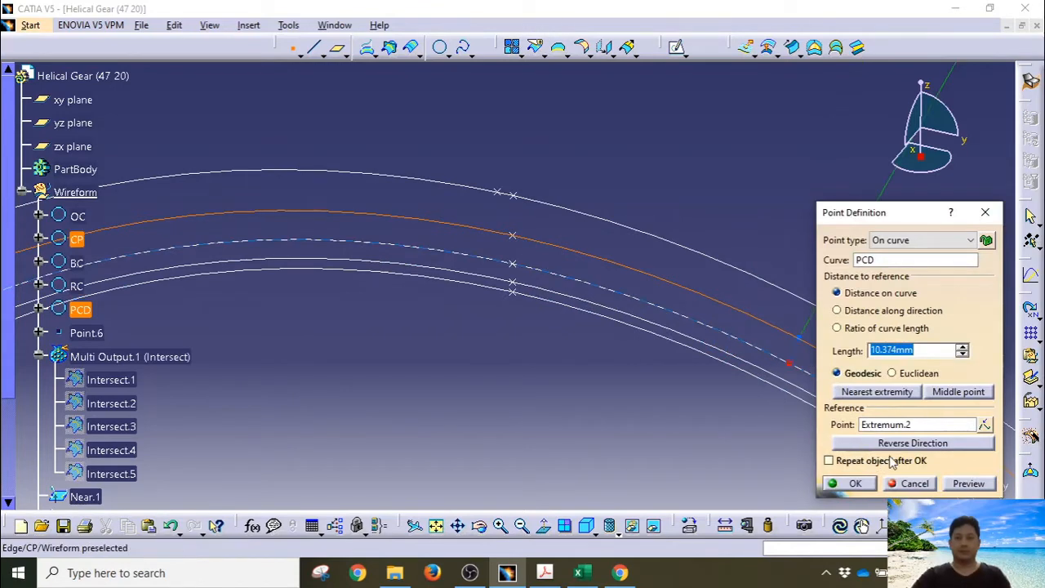
left_click(912, 427)
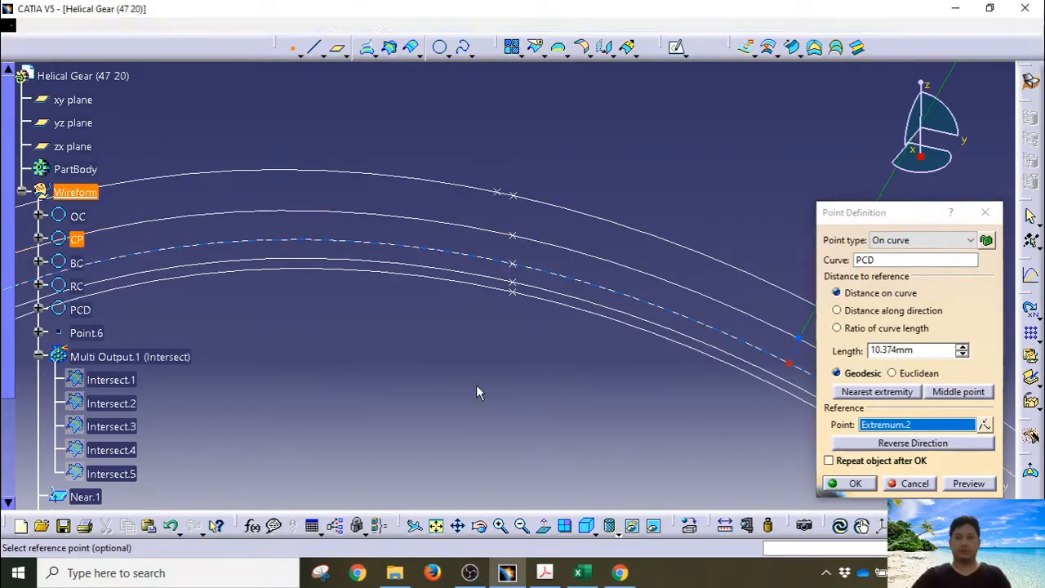
middle_click_drag(479, 392, 482, 302)
left_click(516, 157)
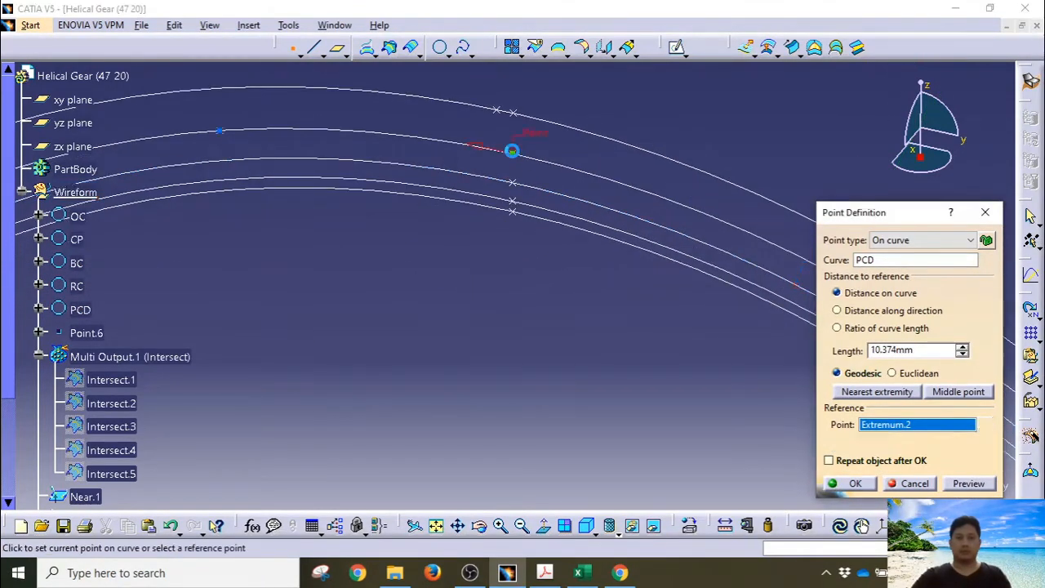
Set the PCD point's length to 1.178 mm, copied from the Spline workbook in Excel, and create the point
left_click_drag(933, 351, 855, 353)
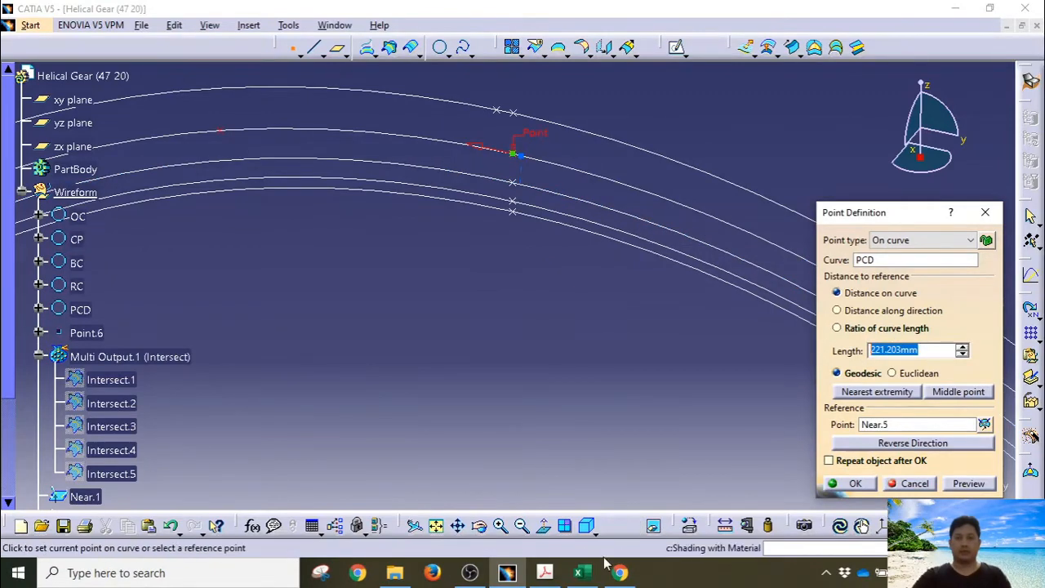
left_click(578, 573)
left_click(384, 178)
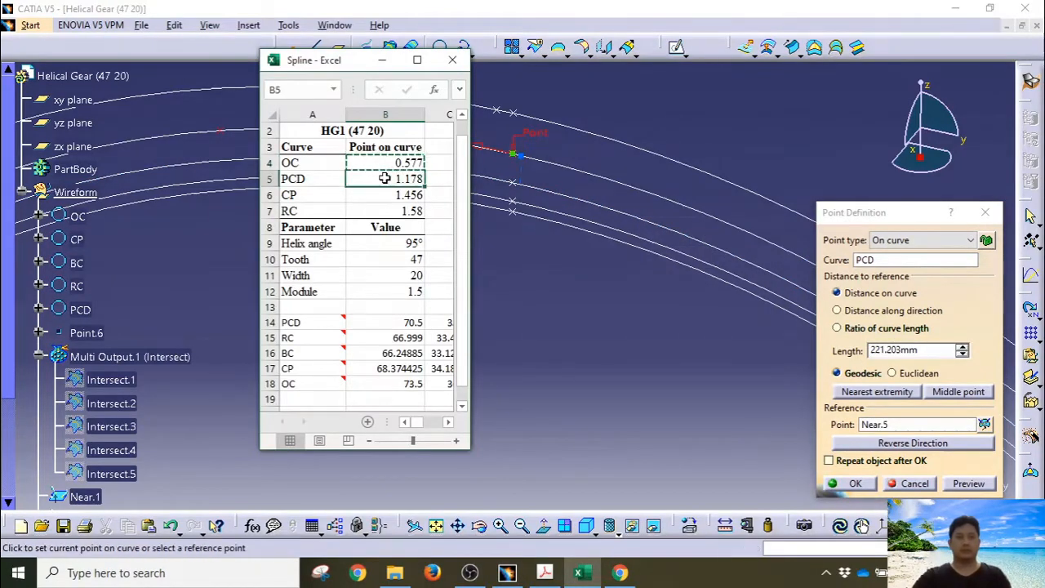
key("ctrl+c")
left_click(943, 370)
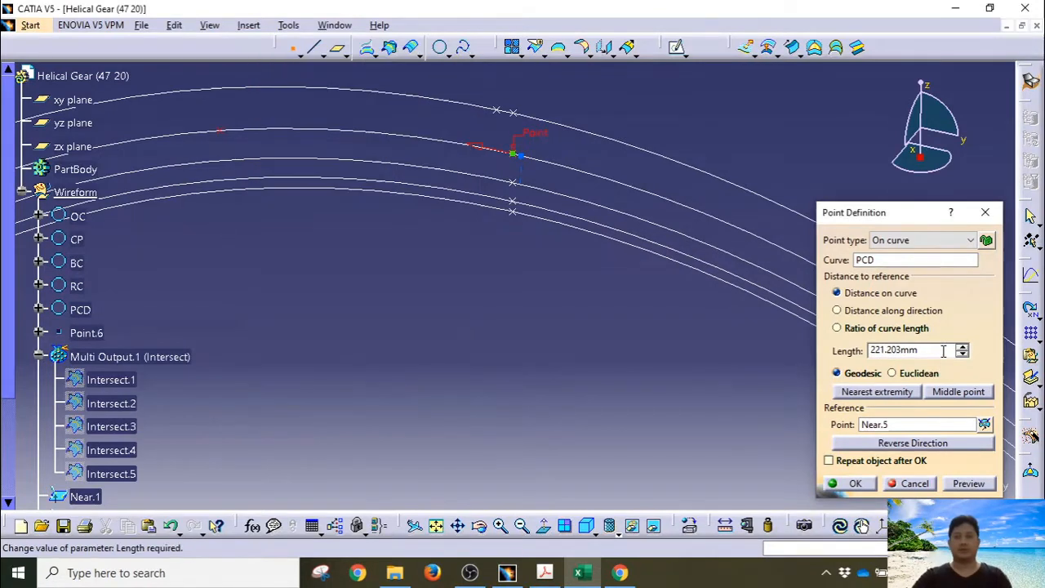
left_click_drag(931, 350, 849, 345)
key("ctrl+v")
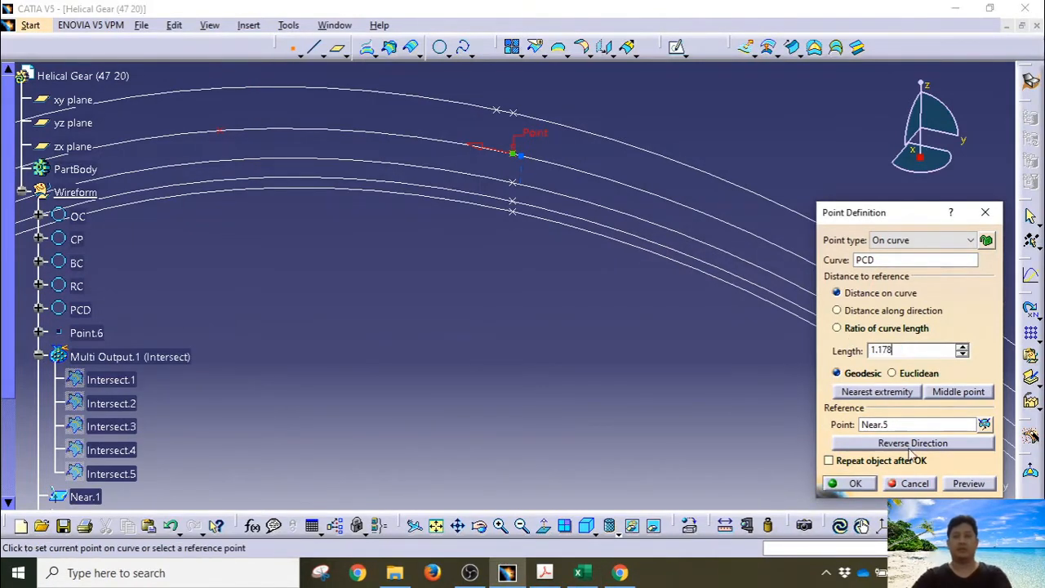
left_click(867, 485)
Start an on-curve point on the CP circle, with its intersection point Near.2 as the reference
middle_click_drag(626, 319, 625, 366)
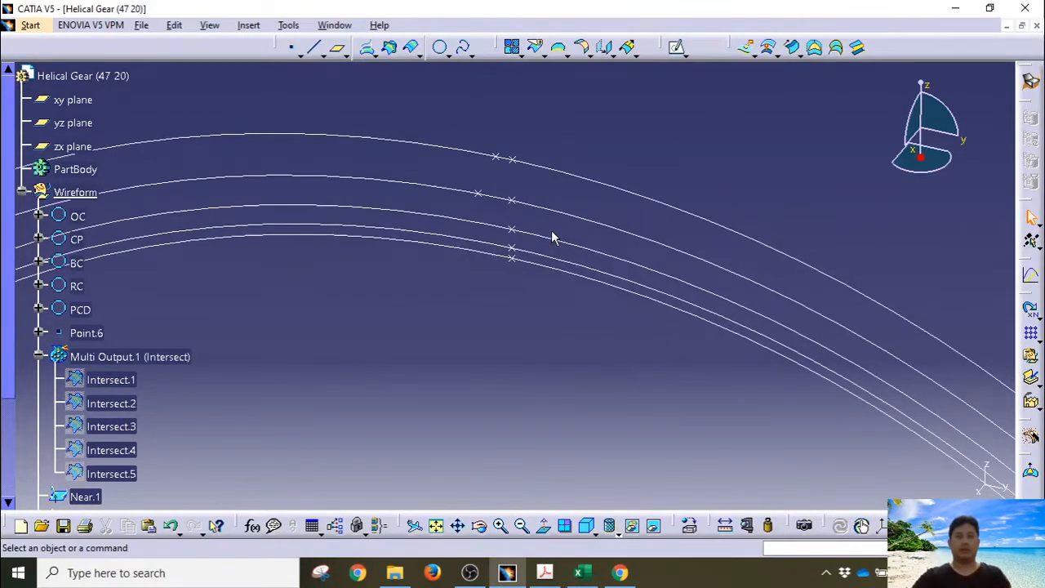
left_click(551, 242)
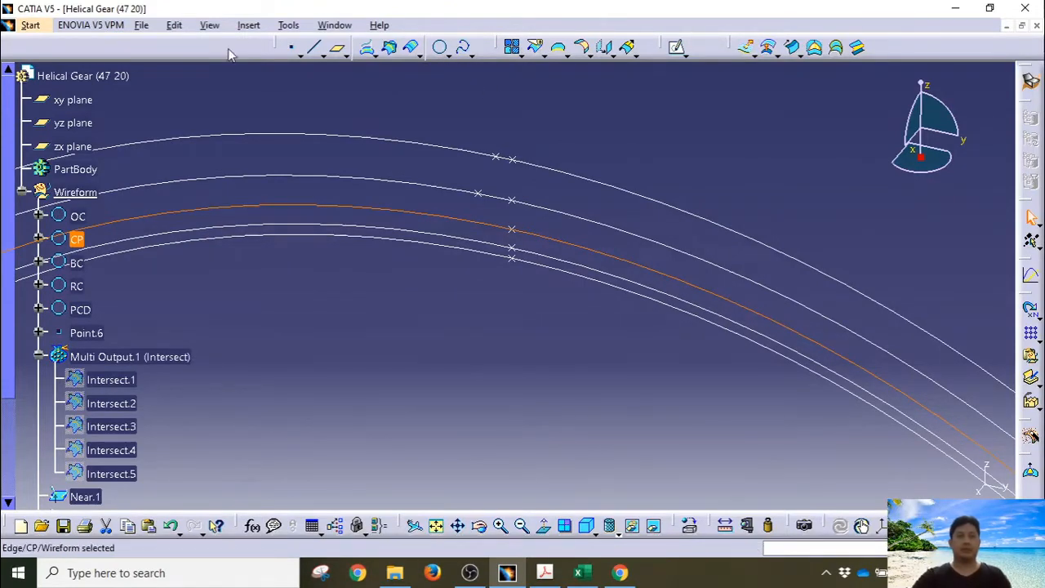
left_click(291, 47)
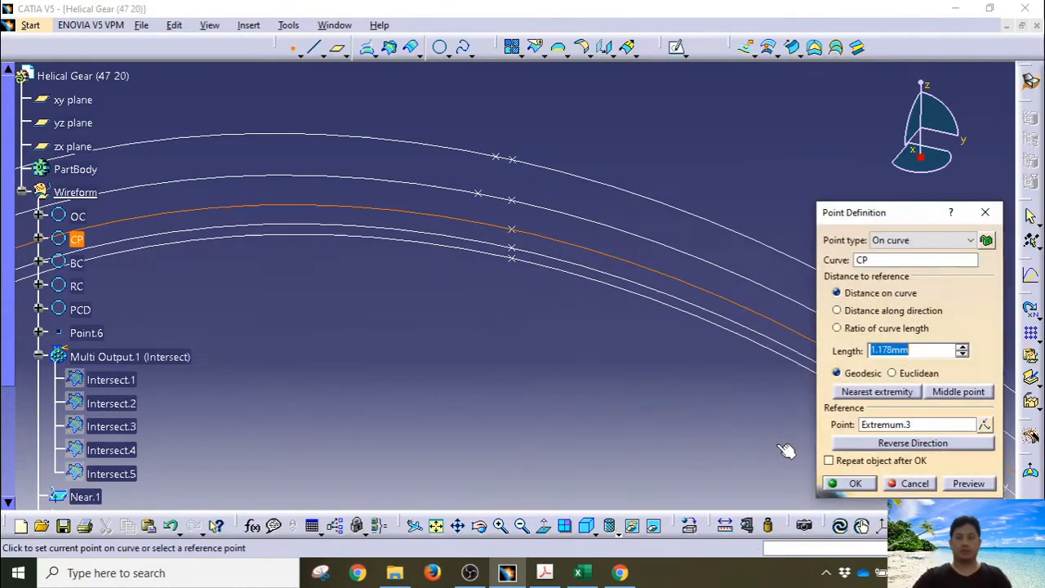
left_click(886, 427)
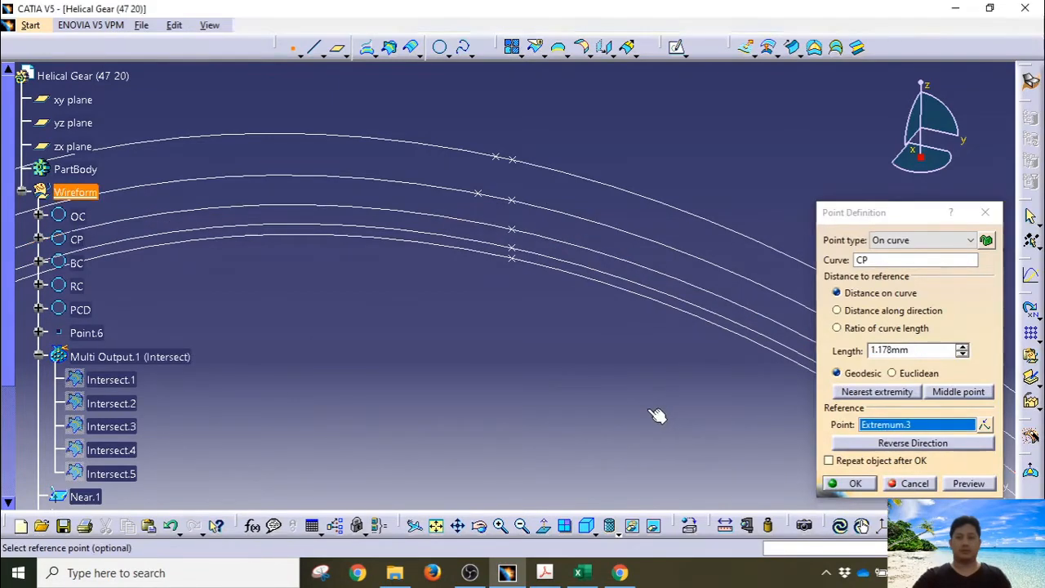
middle_click_drag(651, 409, 648, 378)
left_click(519, 206)
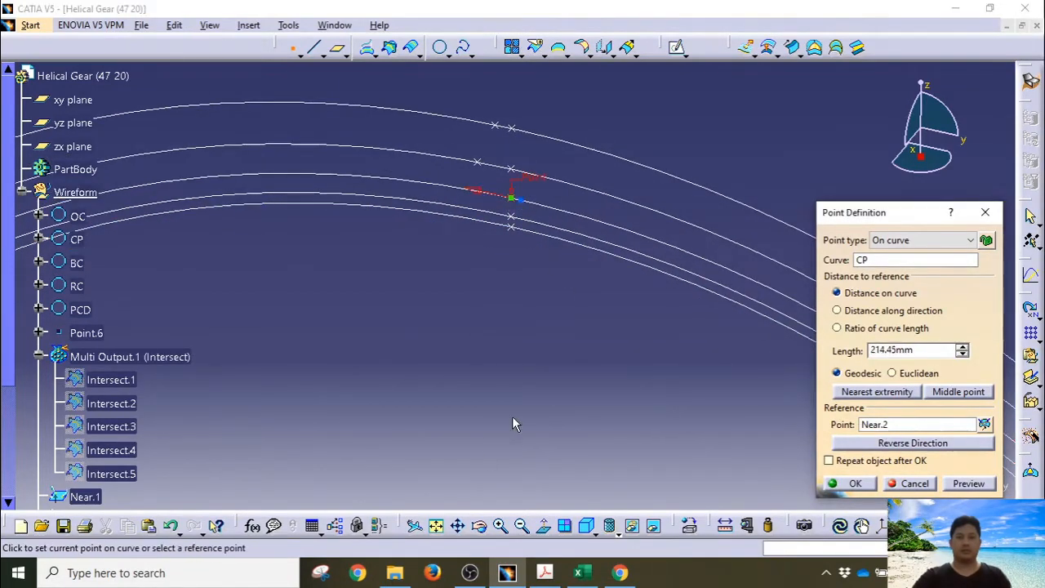
Set the CP point's length to 1.456 mm, copied from the Spline workbook in Excel, and create the point
left_click(578, 572)
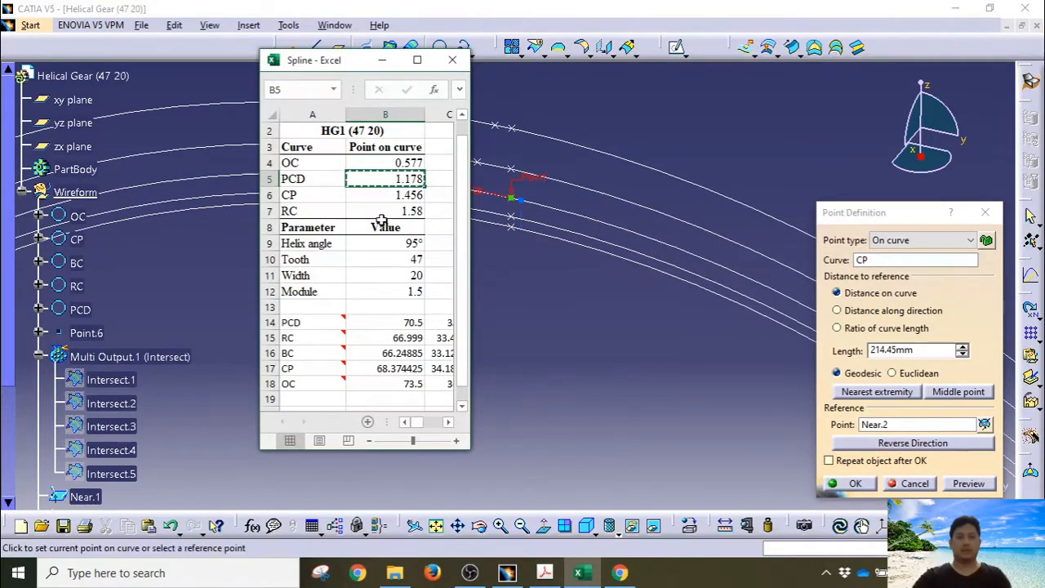
left_click(393, 196)
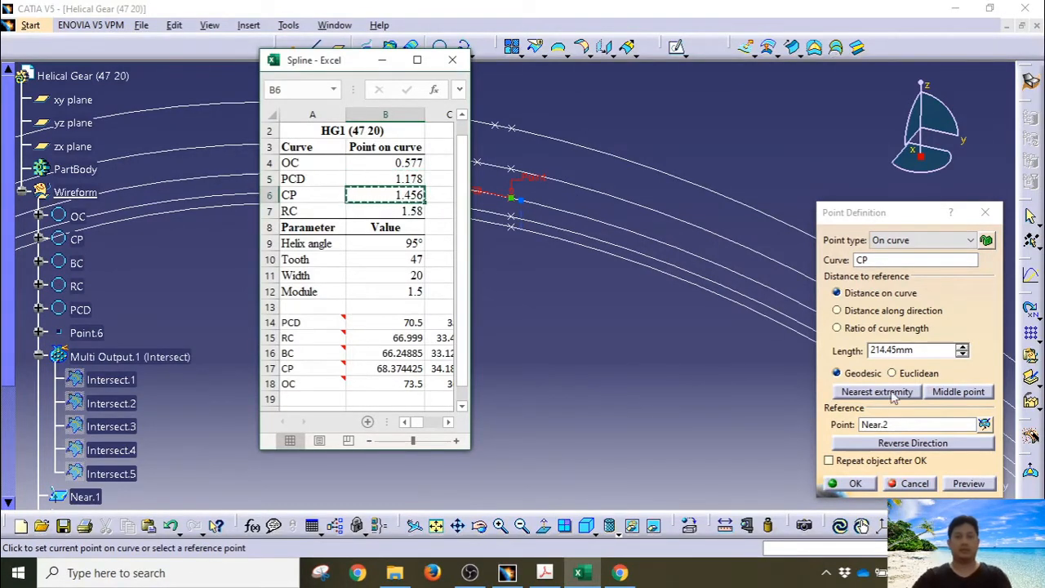
left_click(916, 351)
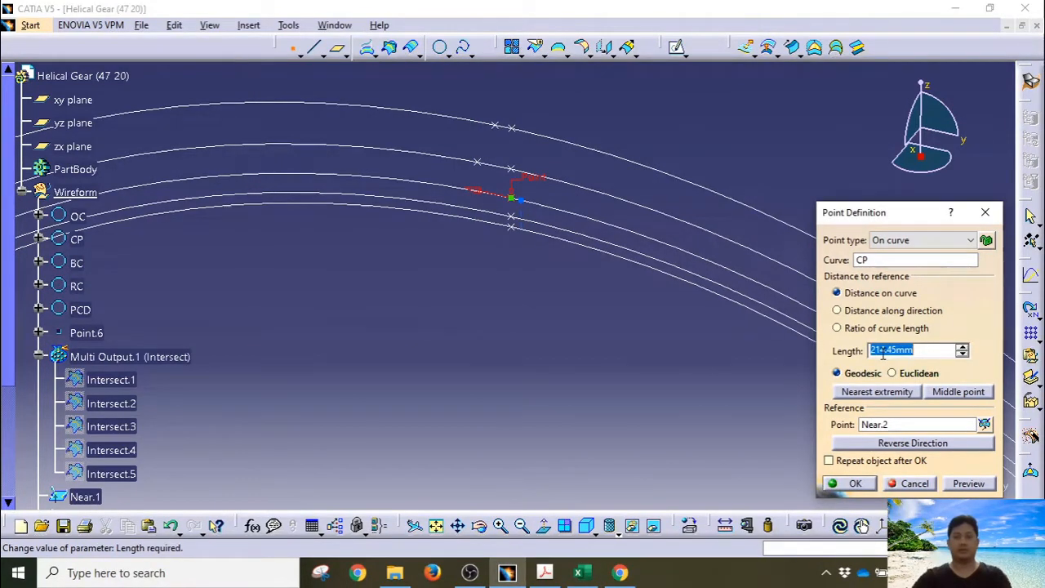
key("ctrl+v")
left_click(849, 483)
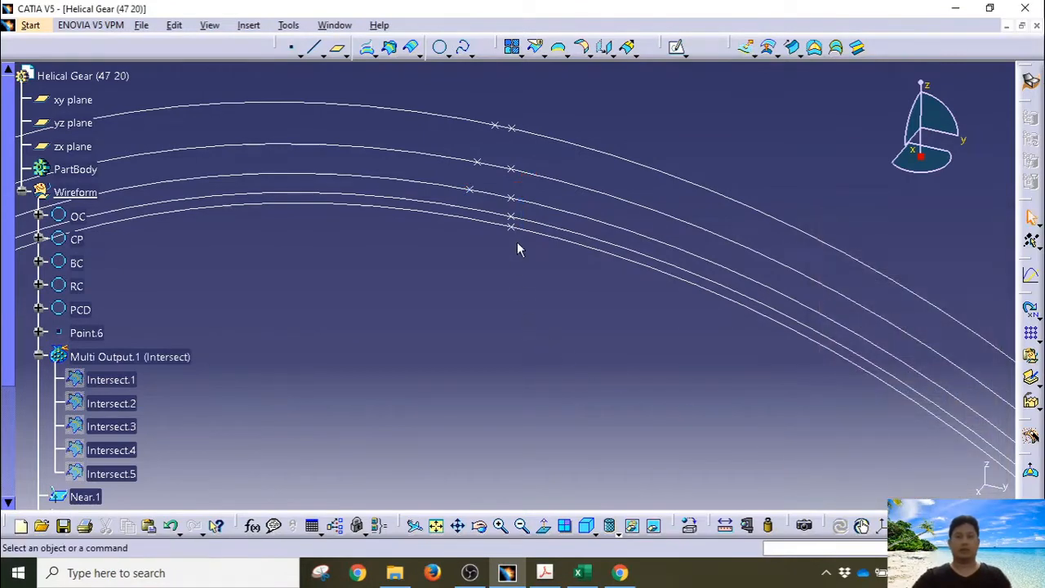
Start an on-curve point on the RC circle, with its intersection point Near.4 as the reference
left_click(578, 574)
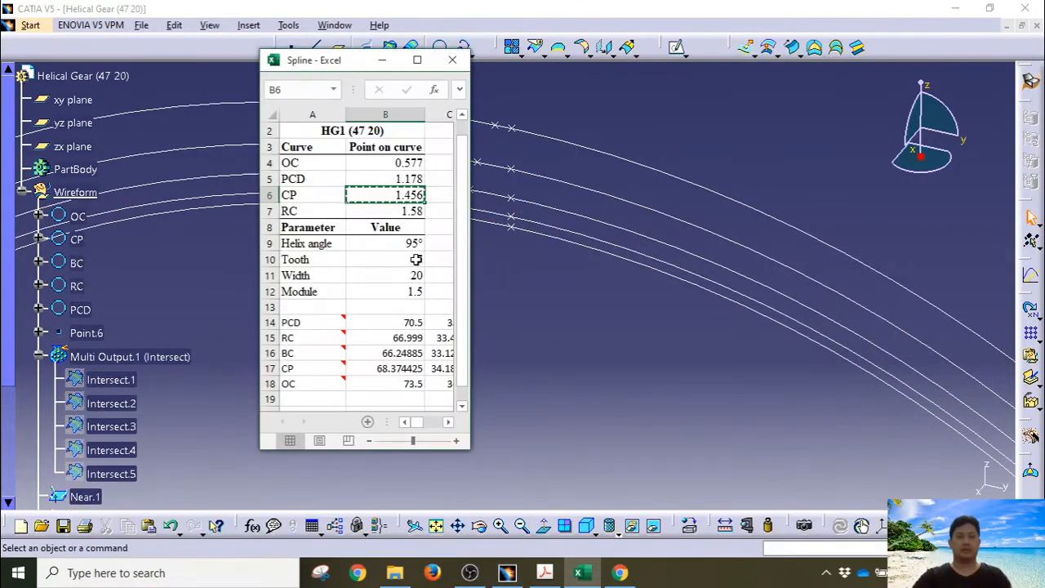
left_click(401, 213)
left_click(567, 301)
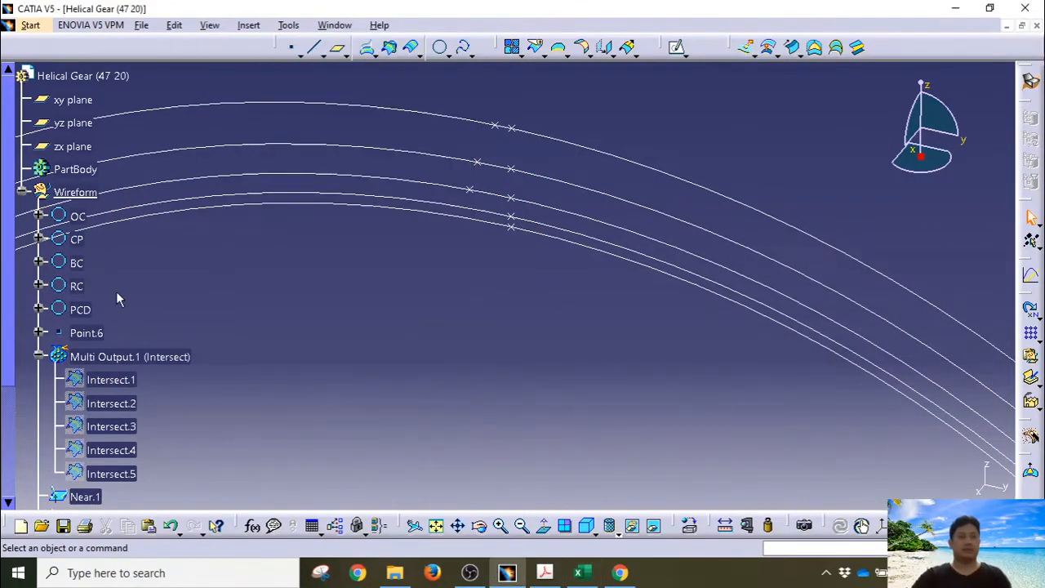
left_click(76, 285)
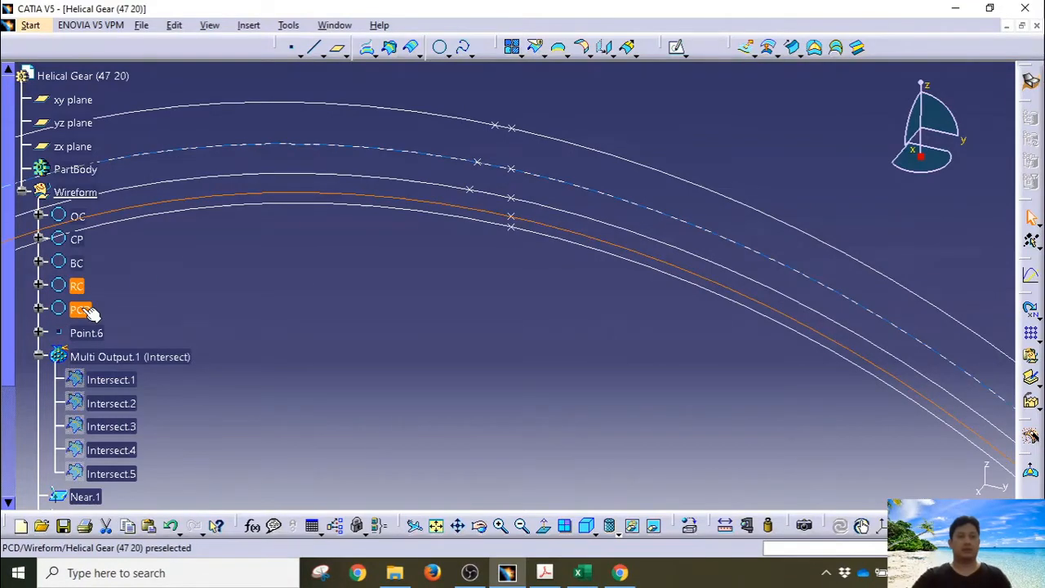
left_click(82, 309)
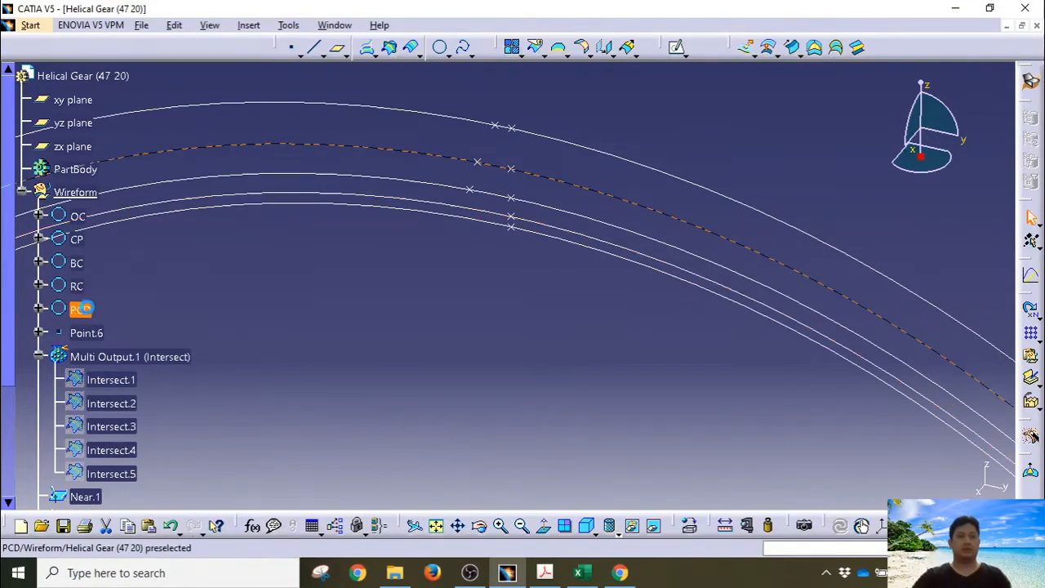
left_click(79, 264)
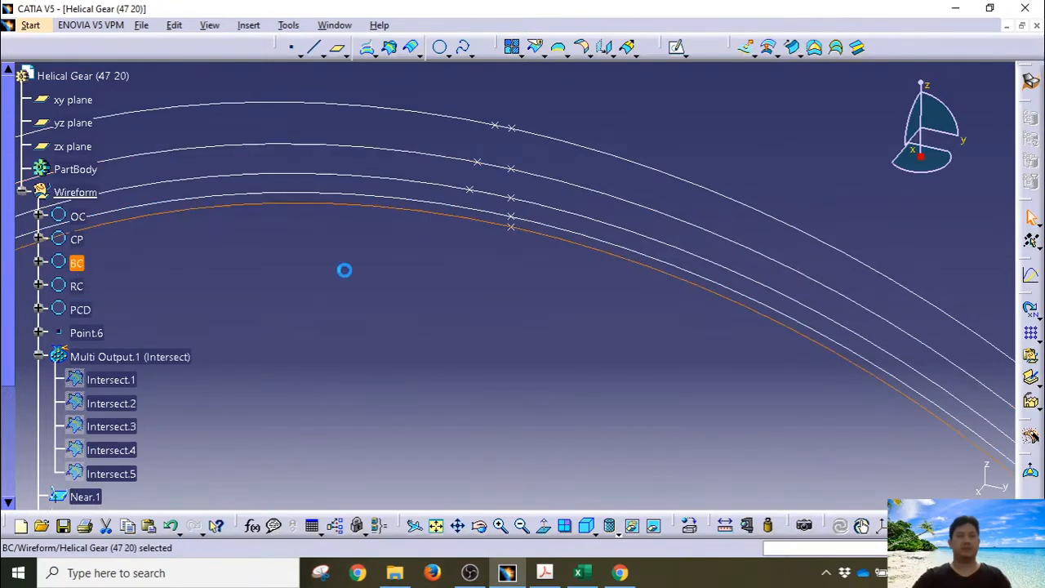
left_click(512, 216)
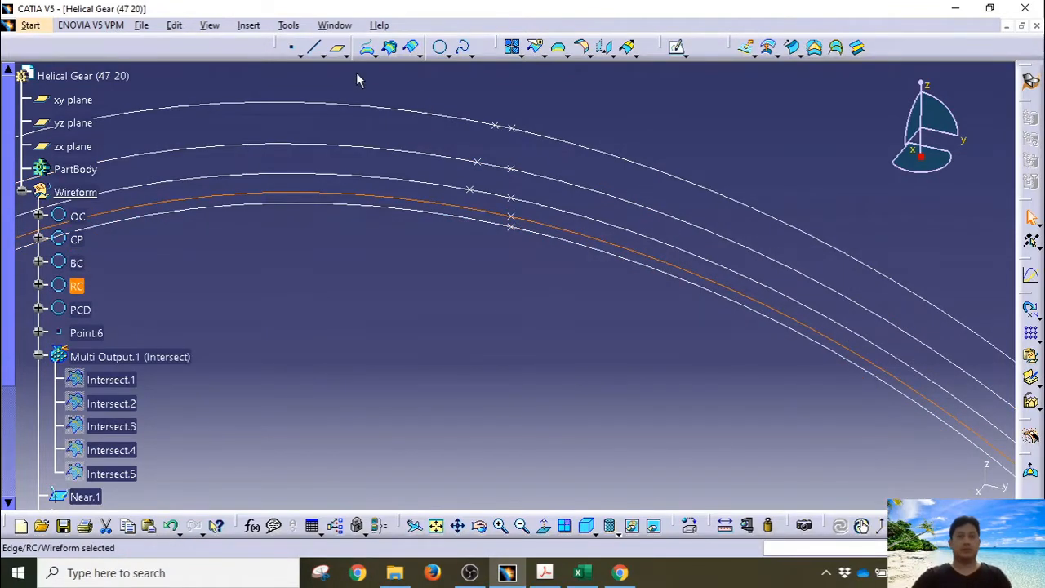
left_click(292, 48)
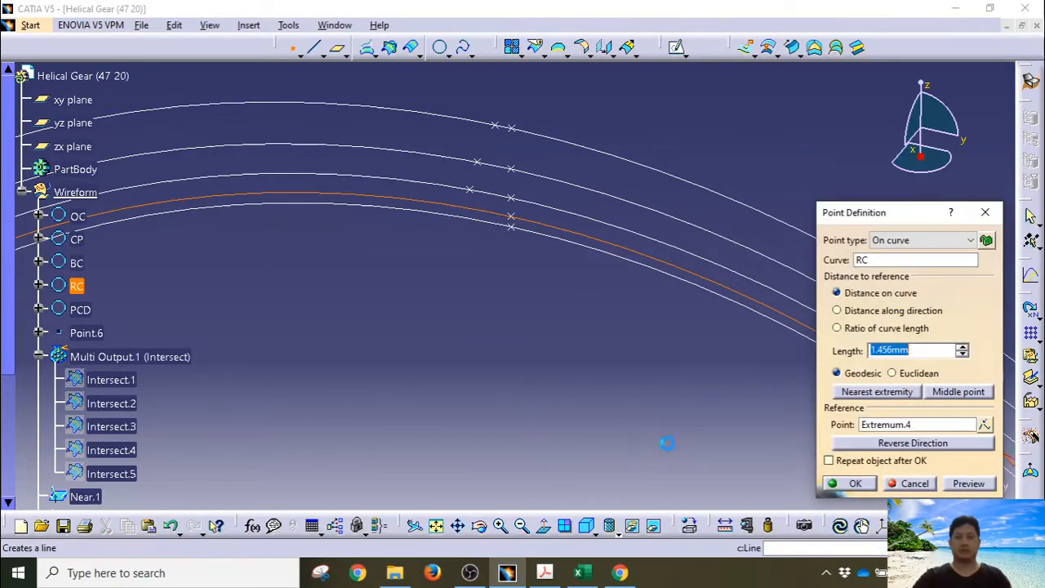
left_click(867, 425)
left_click(511, 216)
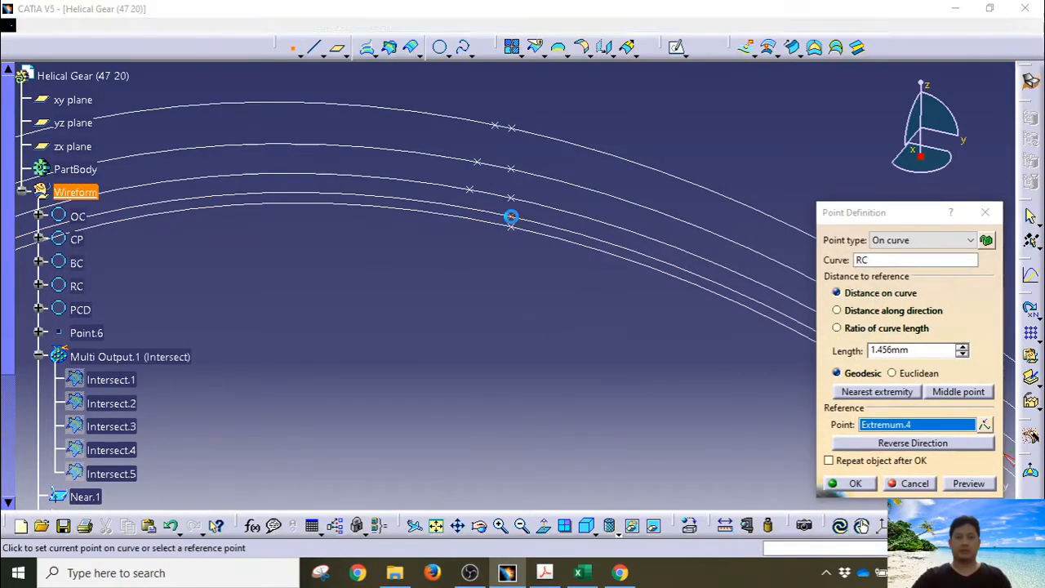
Set the RC point's length to 1.58 mm, copied from the Spline workbook in Excel, and create the point
left_click(578, 572)
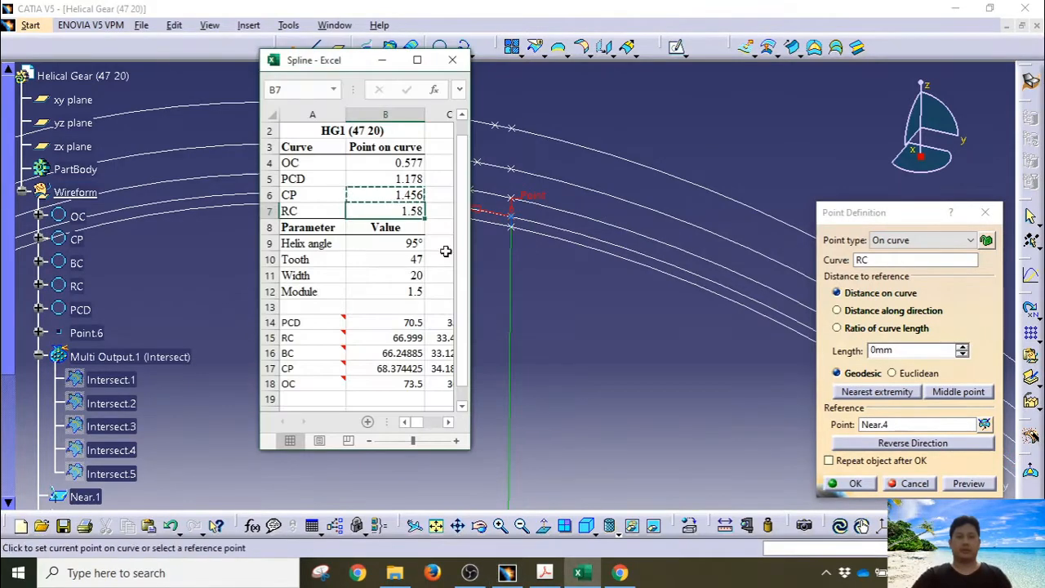
key("ctrl+c")
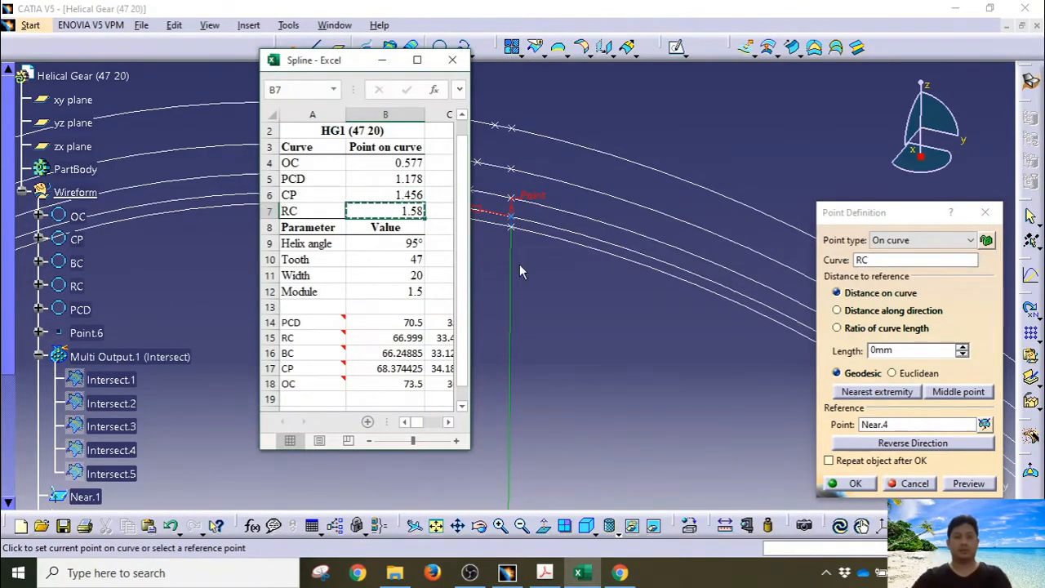
left_click(898, 350)
double_click(885, 350)
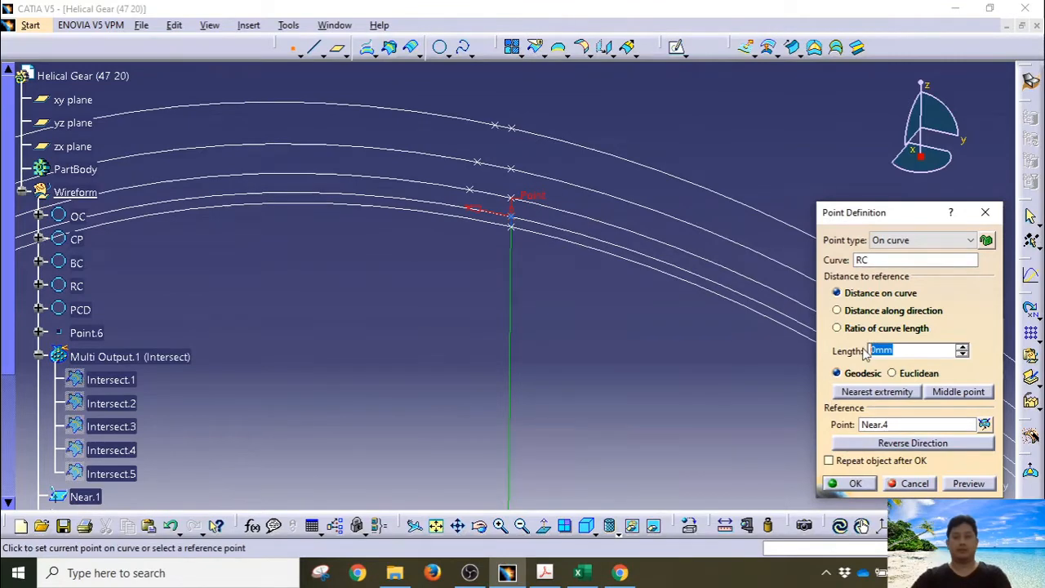
key("ctrl+v")
left_click(853, 484)
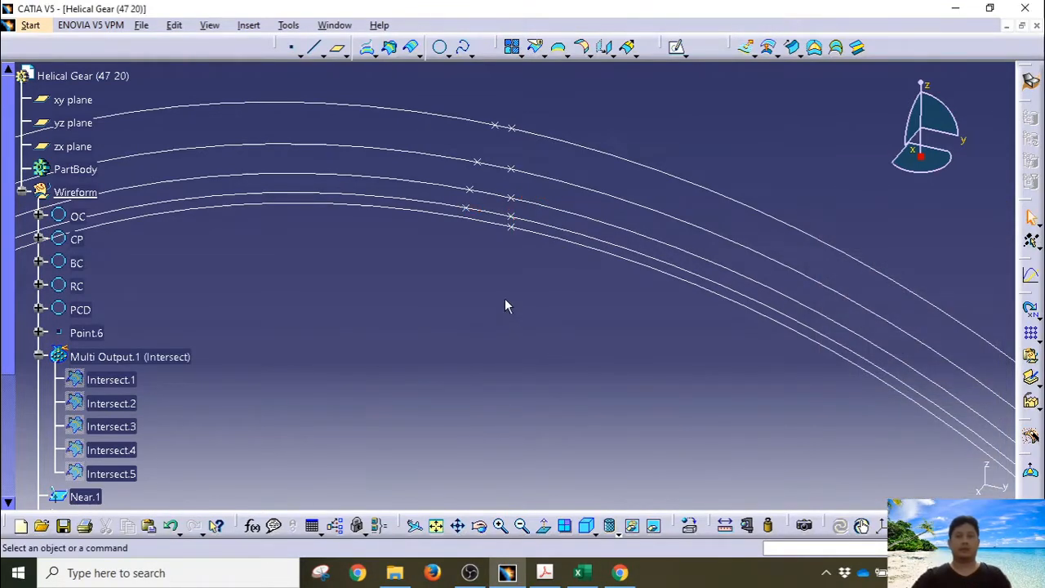
Create a spline through the four profile points on the OC, PCD, CP and RC circles, in that order
middle_click_drag(506, 303, 530, 339)
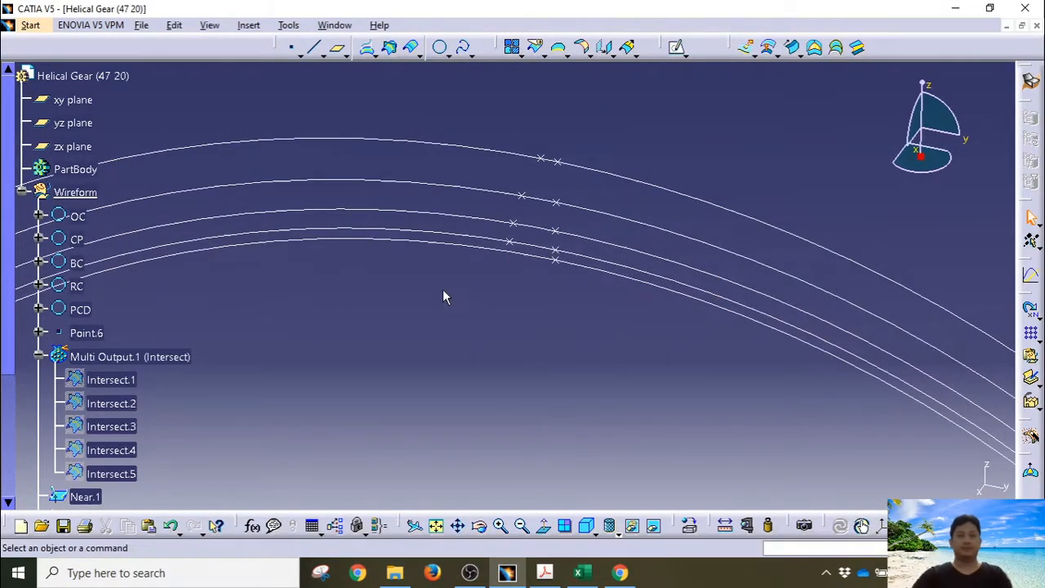
left_click(465, 50)
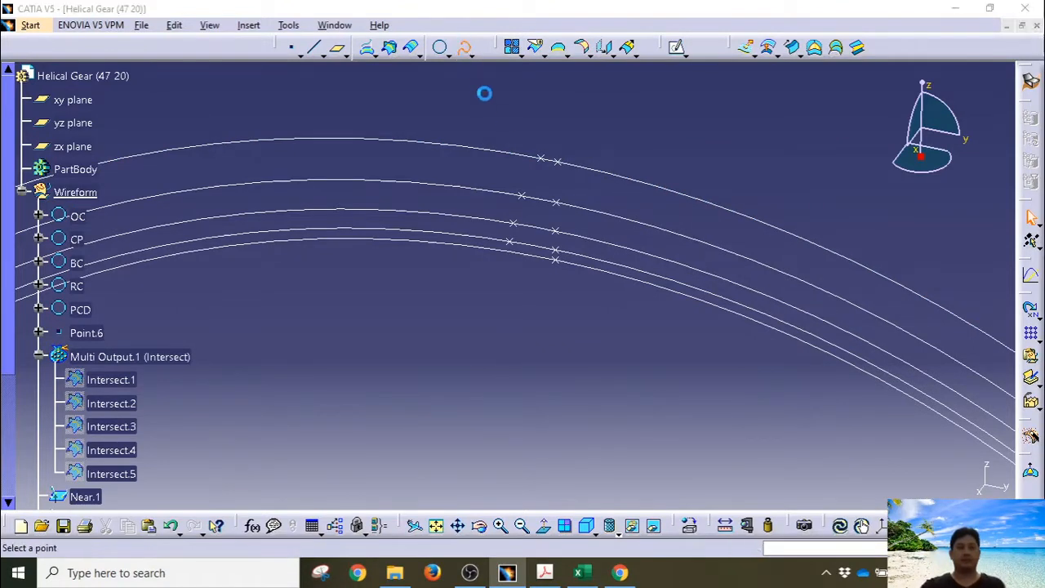
left_click(536, 163)
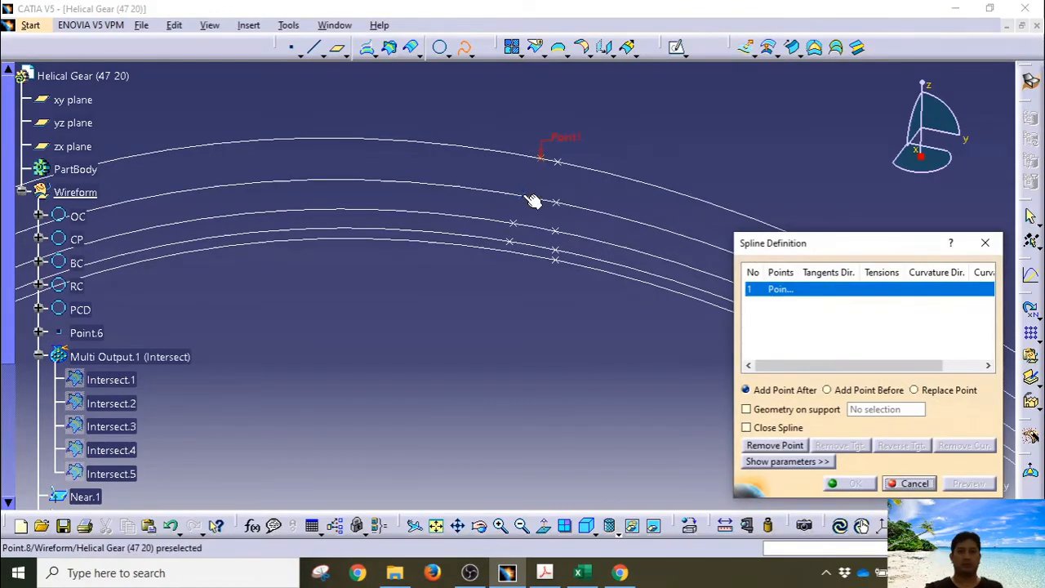
left_click(527, 197)
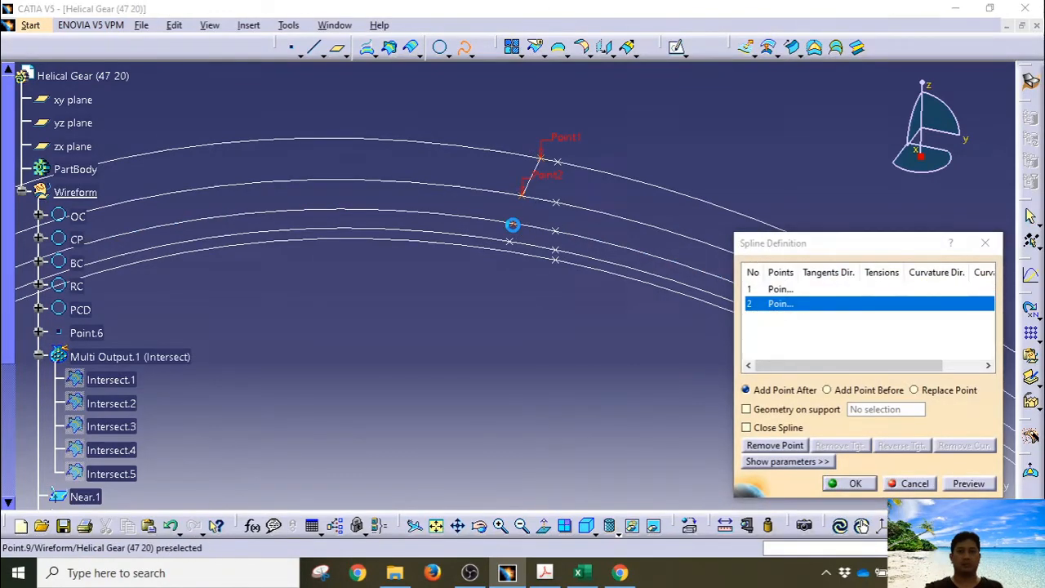
left_click(514, 218)
left_click(511, 239)
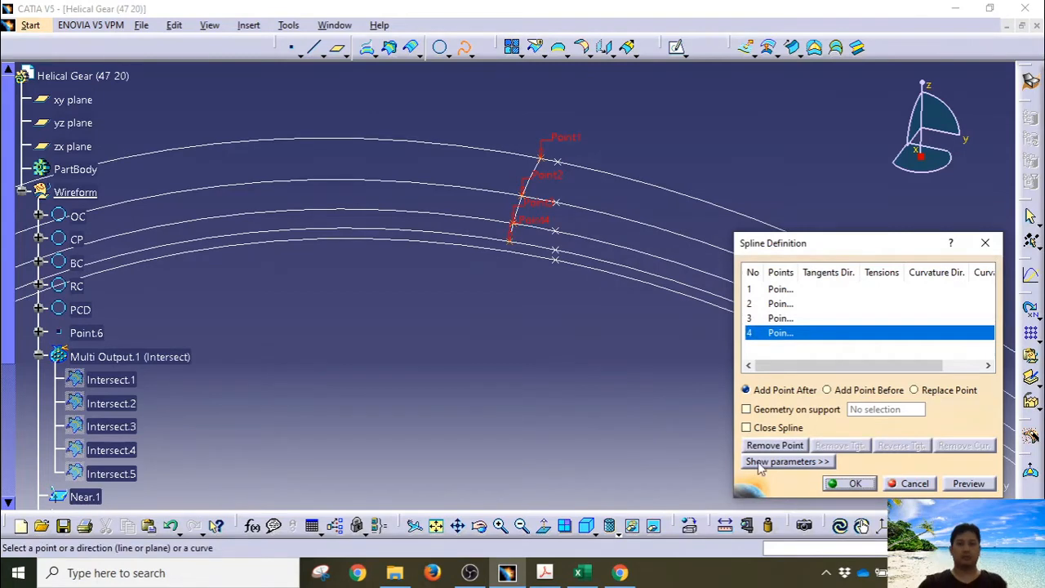
left_click(852, 483)
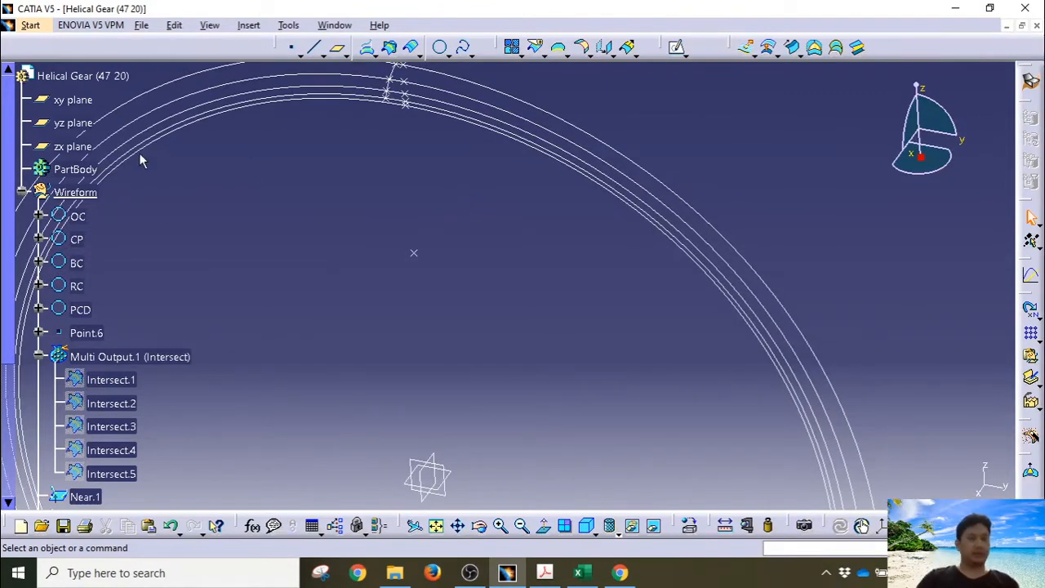
Open a new sketch on the yz plane
left_click(73, 122)
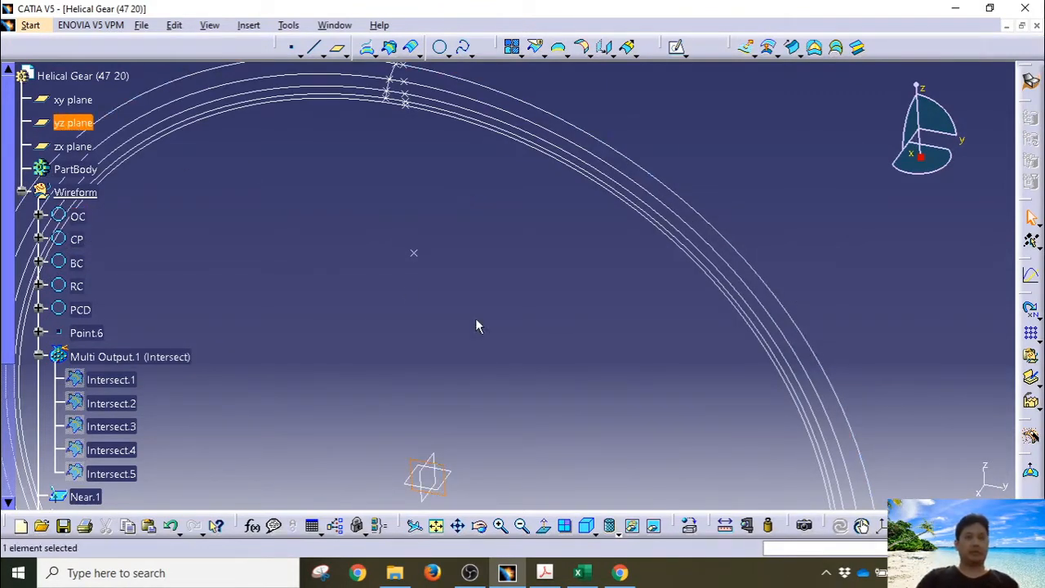
left_click(676, 46)
mouse_move(444, 271)
middle_mouse_down()
mouse_move(443, 347)
mouse_move(291, 261)
mouse_move(288, 159)
mouse_move(413, 278)
mouse_move(490, 319)
middle_mouse_up()
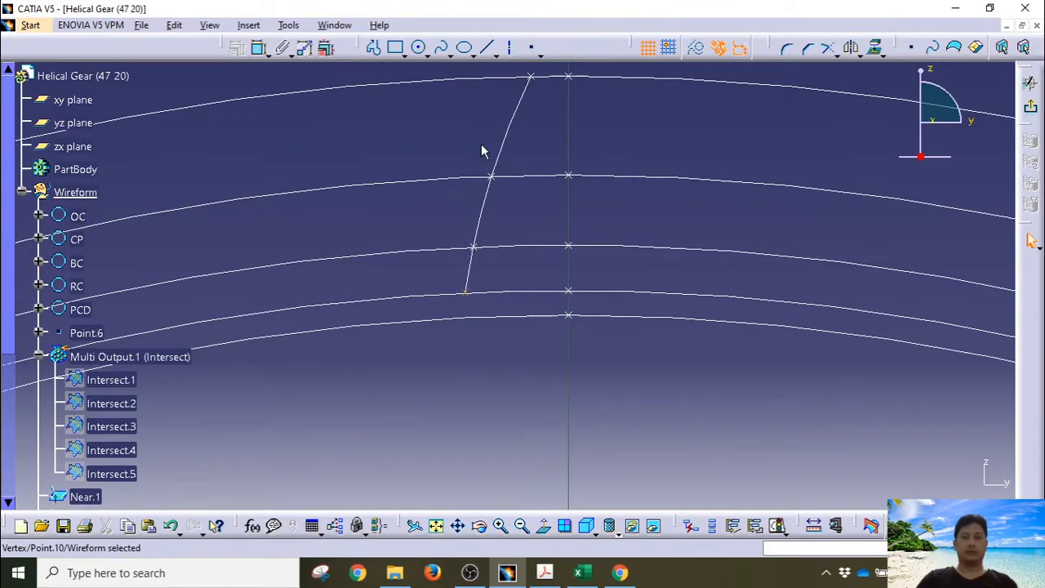
Sketch a vertical line from near the profile point on the RC circle down to the horizontal axis
left_click(487, 47)
middle_click_drag(465, 394, 456, 283)
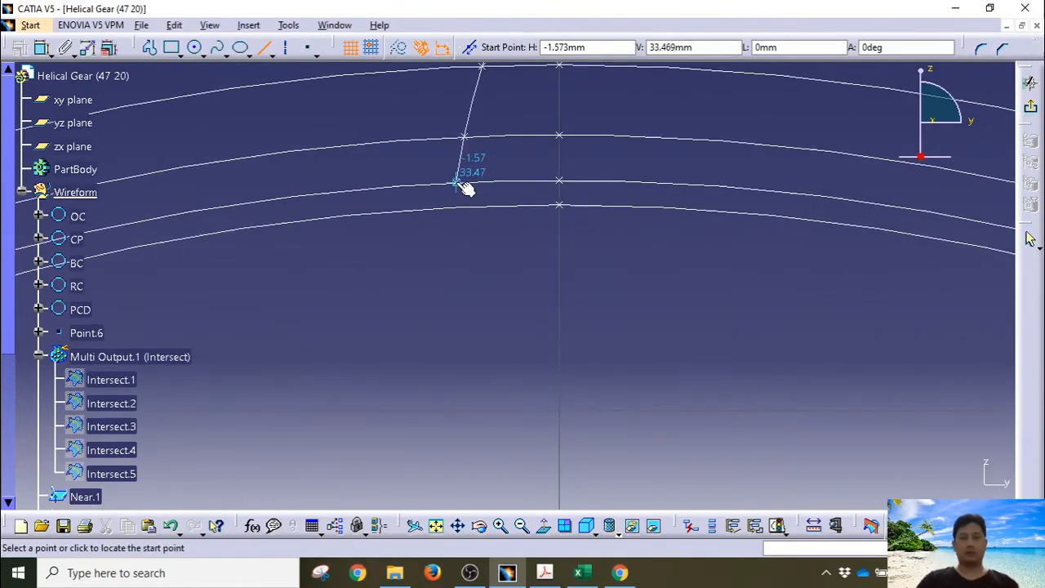
mouse_move(663, 264)
middle_mouse_down()
mouse_move(653, 419)
mouse_move(609, 9)
middle_mouse_up()
left_click(663, 264)
middle_click_drag(523, 236, 531, 168)
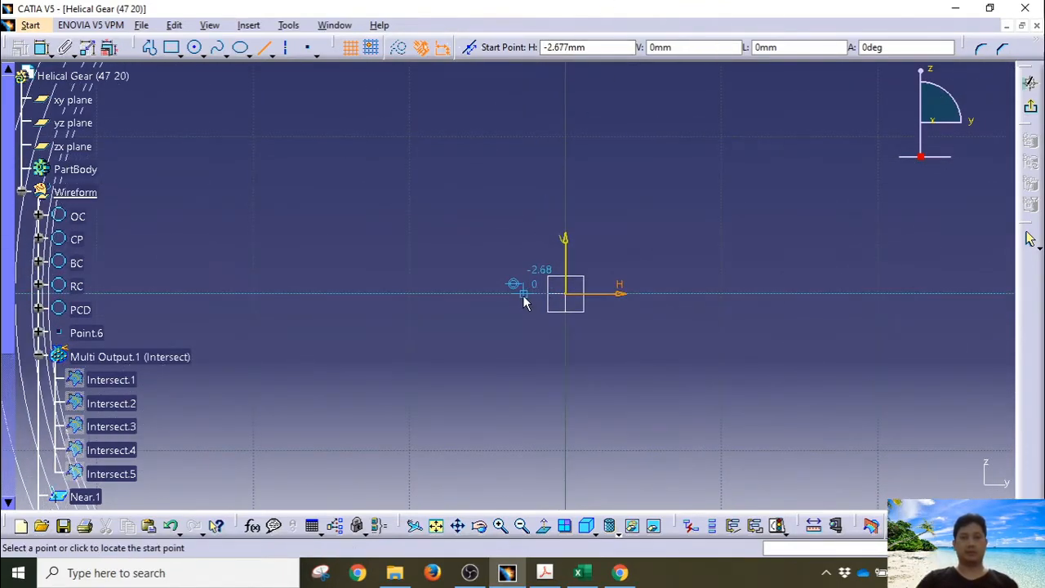
middle_click_drag(515, 247, 504, 457)
left_click(503, 424)
middle_click_drag(529, 127, 525, 254)
left_click(527, 214)
middle_click_drag(515, 168, 515, 131)
left_click(516, 168)
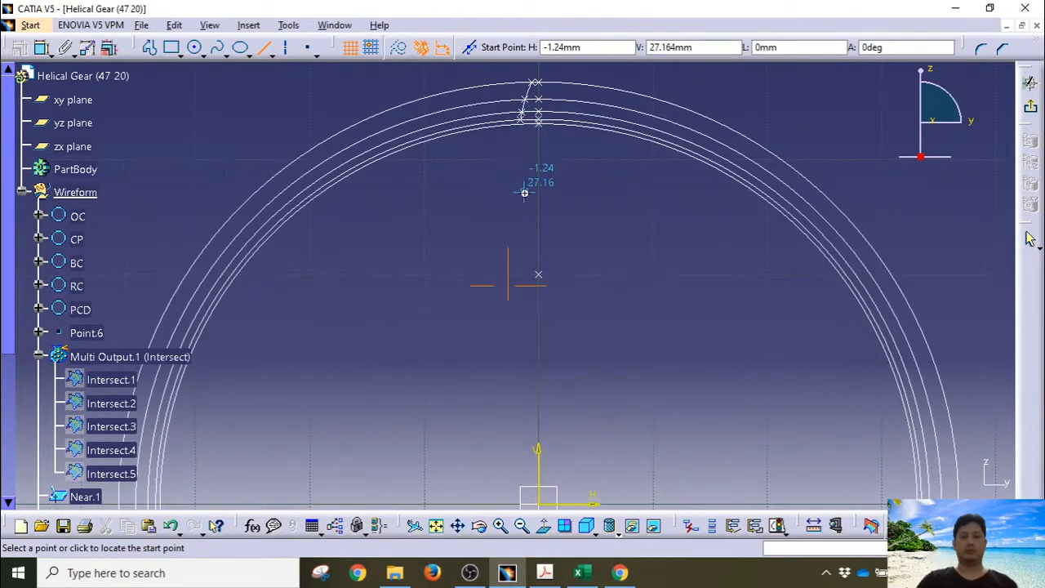
middle_click_drag(525, 191, 525, 171)
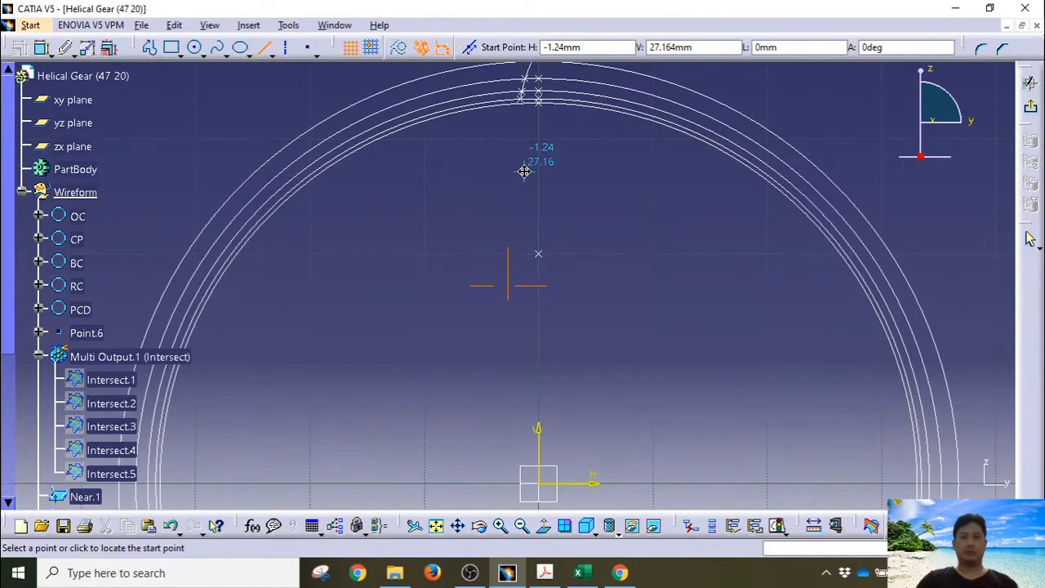
left_click(526, 98)
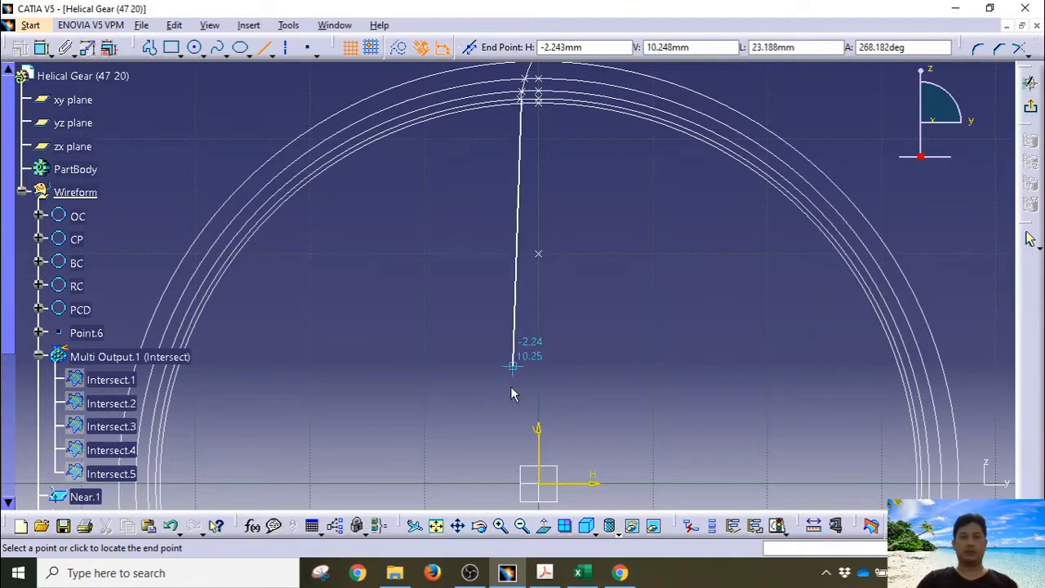
left_click(532, 489)
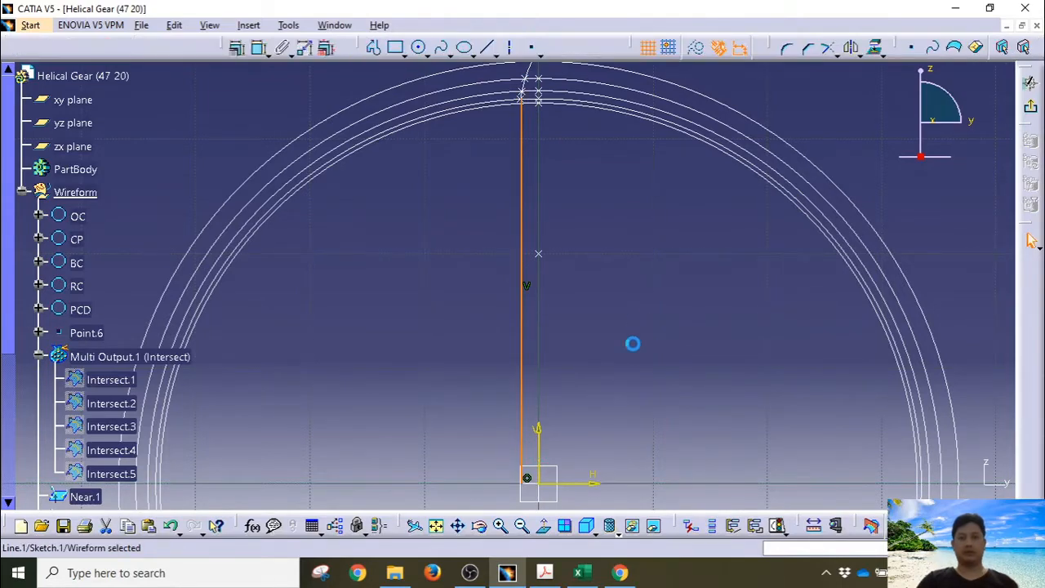
Constrain the line's upper endpoint coincident with the profile point on the RC circle and exit the sketch
mouse_move(625, 227)
middle_mouse_down()
mouse_move(590, 152)
mouse_move(600, 306)
mouse_move(618, 166)
mouse_move(535, 319)
mouse_move(560, 150)
middle_mouse_up()
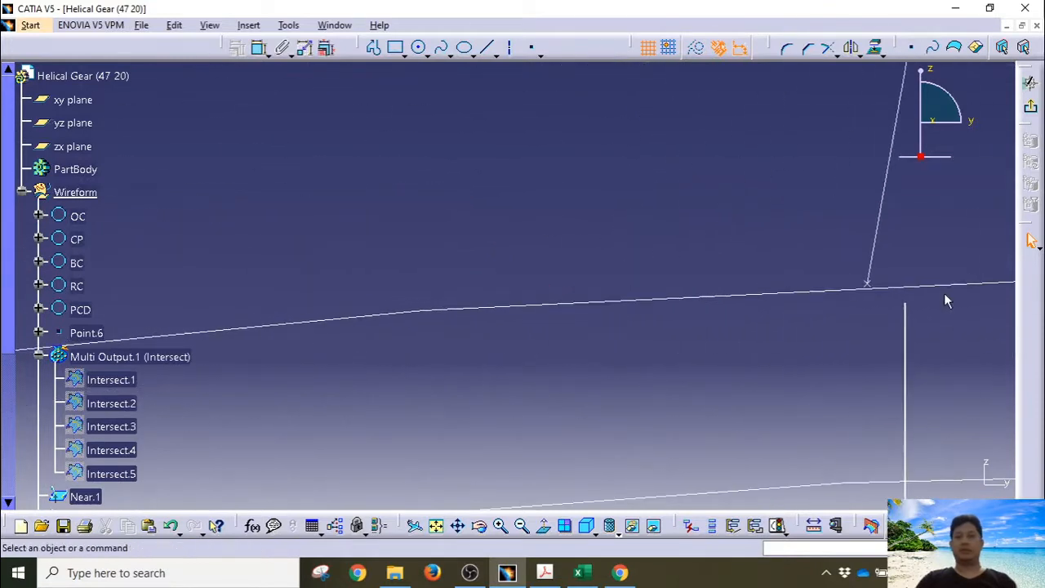
left_click(906, 303)
left_click(867, 282, "ctrl")
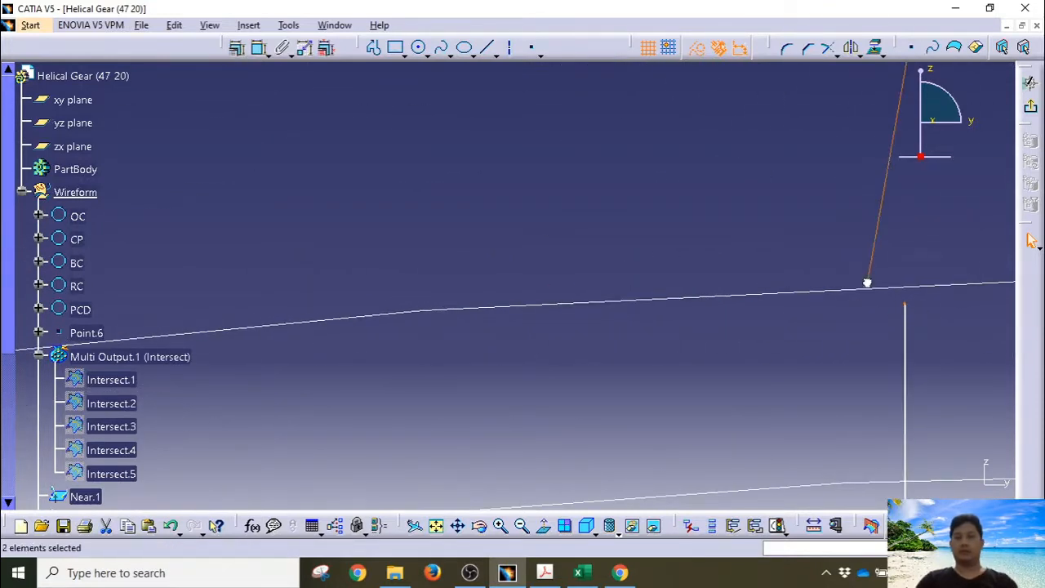
left_click(881, 300)
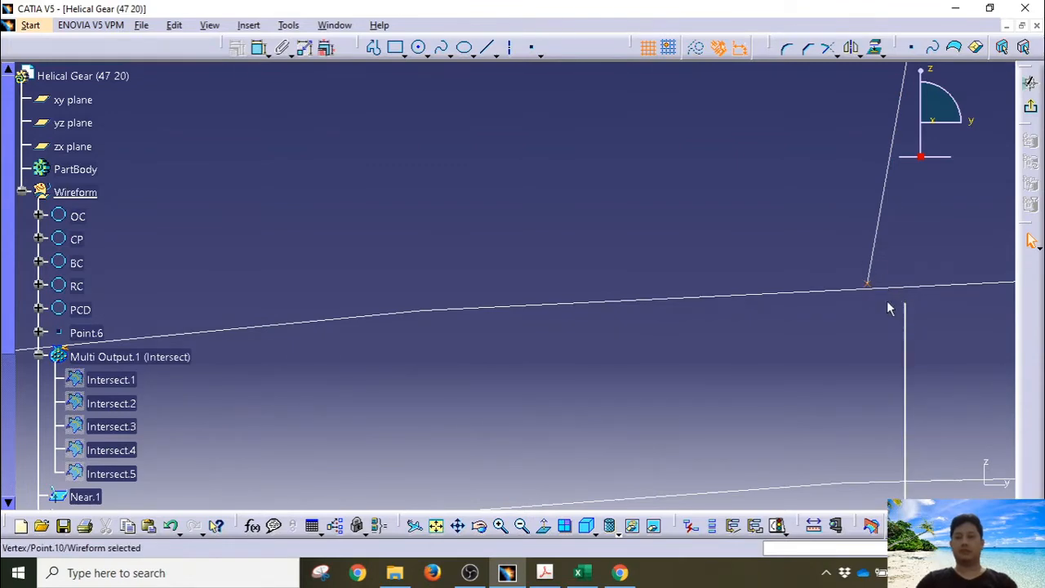
left_click(905, 304)
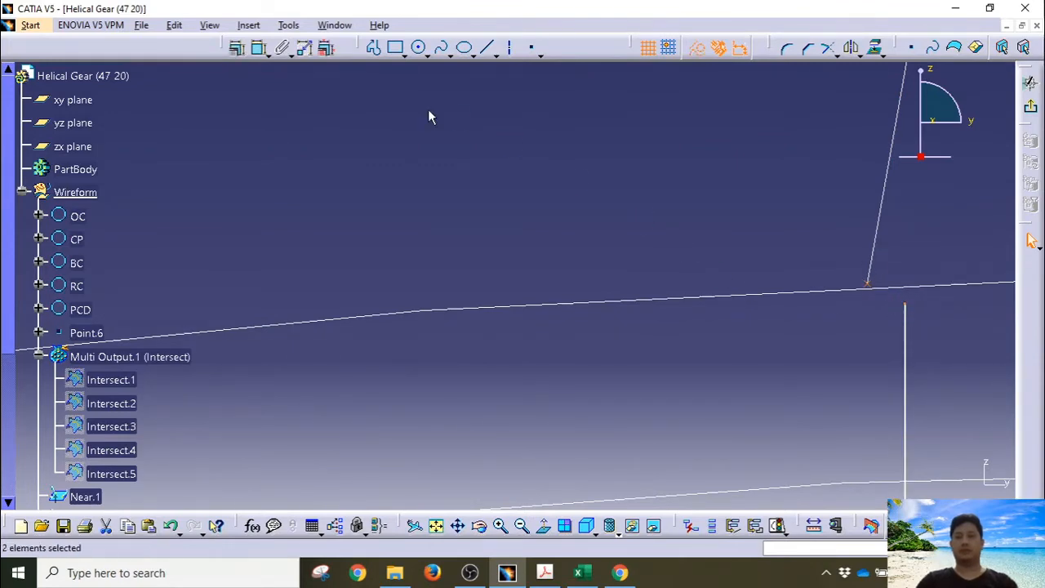
left_click(237, 48)
left_click(963, 340)
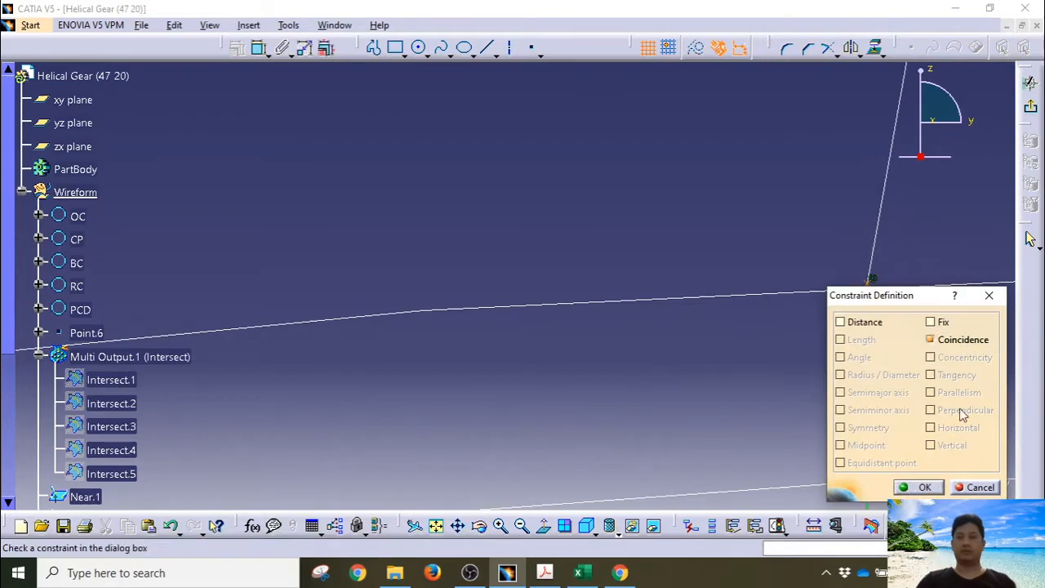
left_click(918, 486)
mouse_move(693, 390)
middle_mouse_down()
mouse_move(704, 441)
mouse_move(759, 324)
mouse_move(746, 155)
mouse_move(707, 261)
mouse_move(717, 102)
mouse_move(727, 212)
mouse_move(609, 324)
mouse_move(632, 189)
mouse_move(640, 403)
mouse_move(641, 334)
middle_mouse_up()
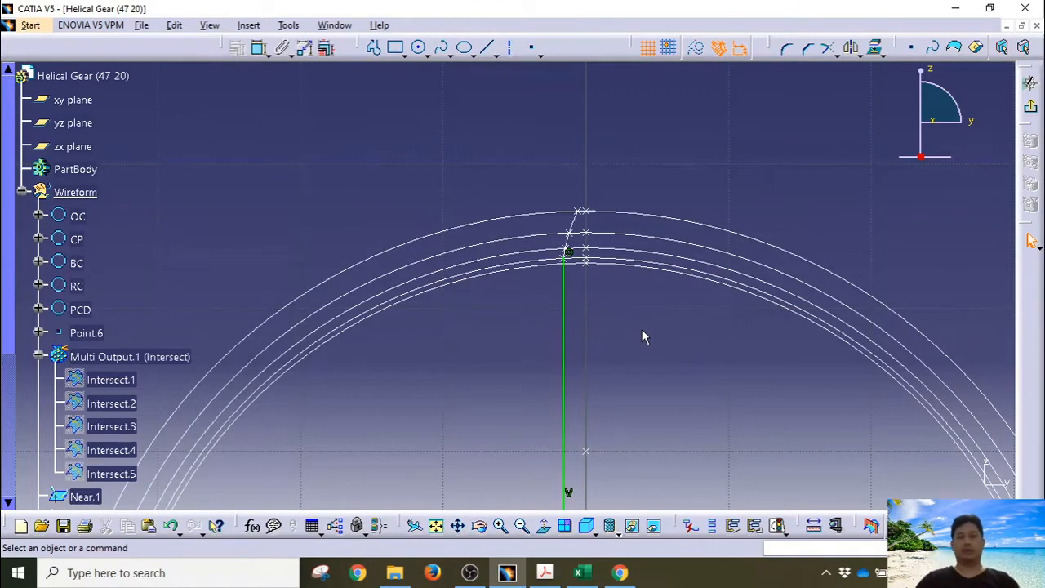
left_click(1030, 107)
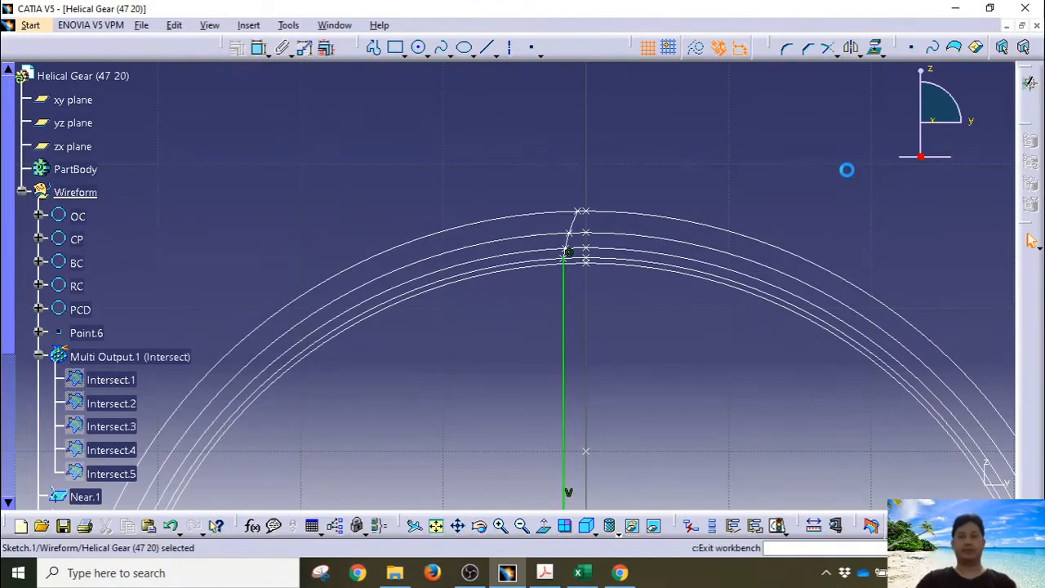
Collapse the Multi Output.1 (Intersect) branch in the specification tree
left_click(36, 359)
scroll(78, 365, "down", 3)
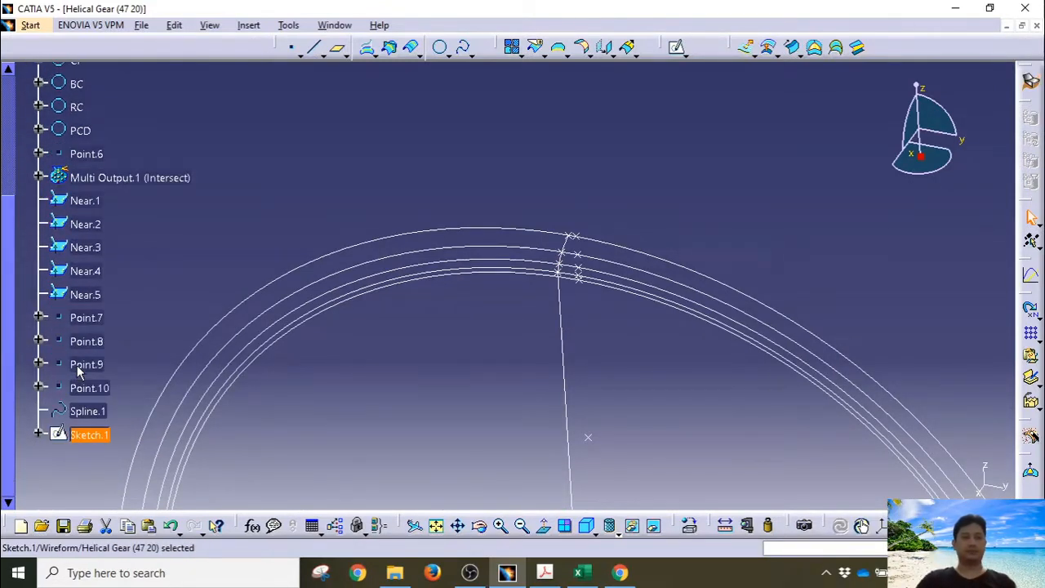
scroll(76, 365, "up", 2)
middle_click_drag(488, 408, 465, 253)
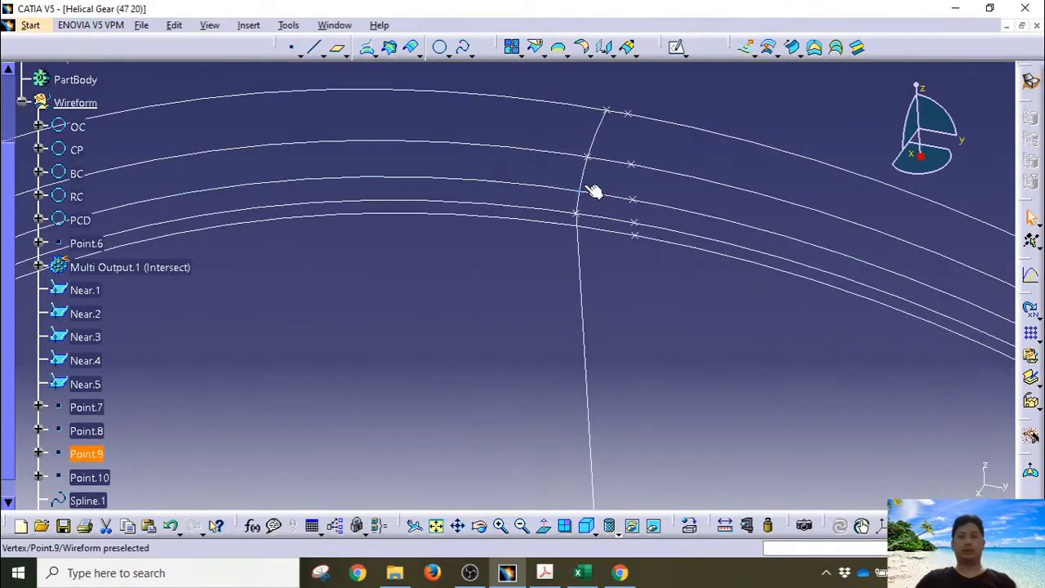
Join the tooth flank spline and the sketched line into one curve, and highlight the joined curve to check it
left_click(586, 274, "ctrl")
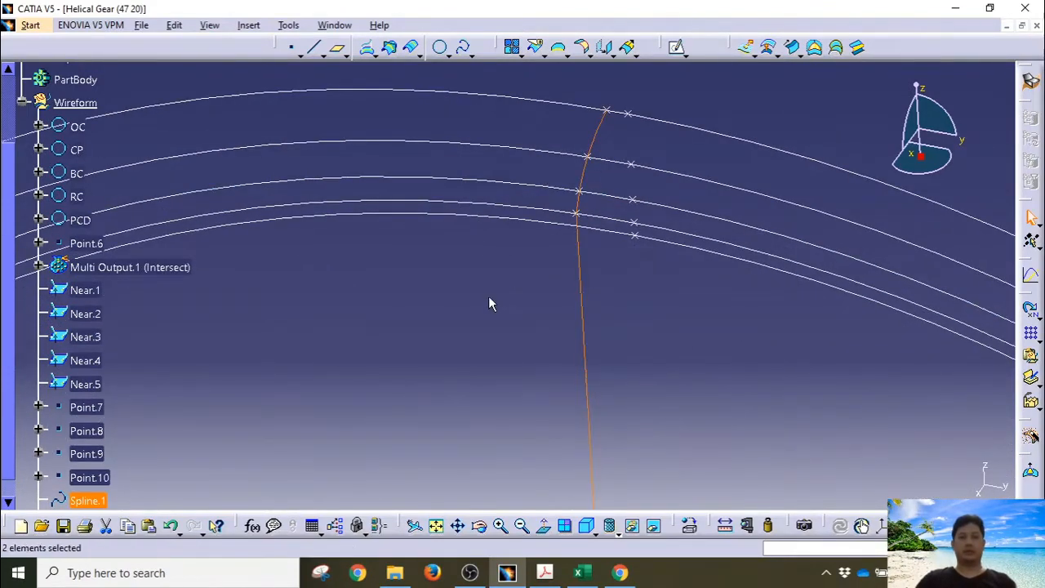
left_click(513, 47)
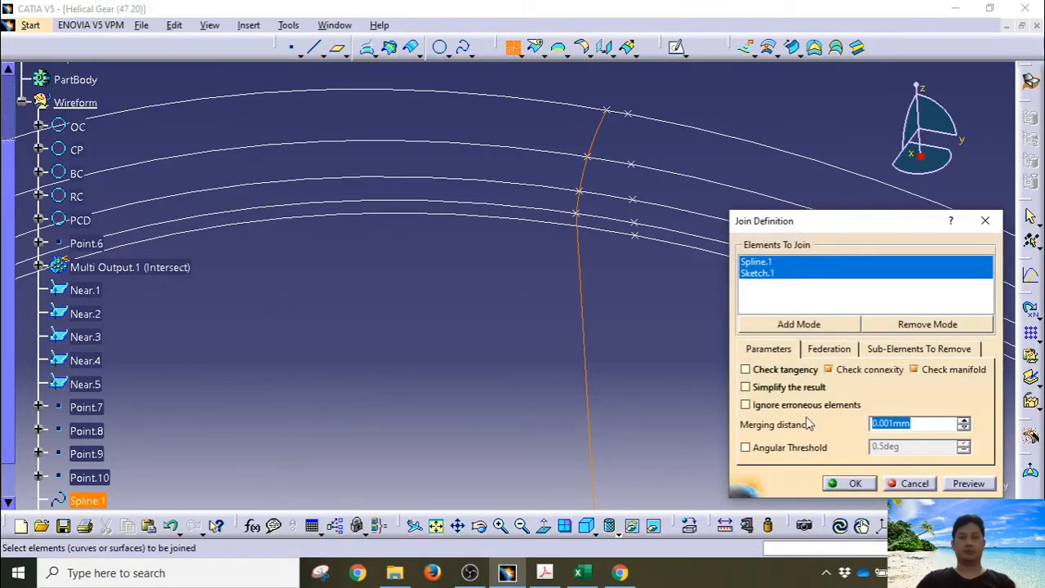
left_click(853, 483)
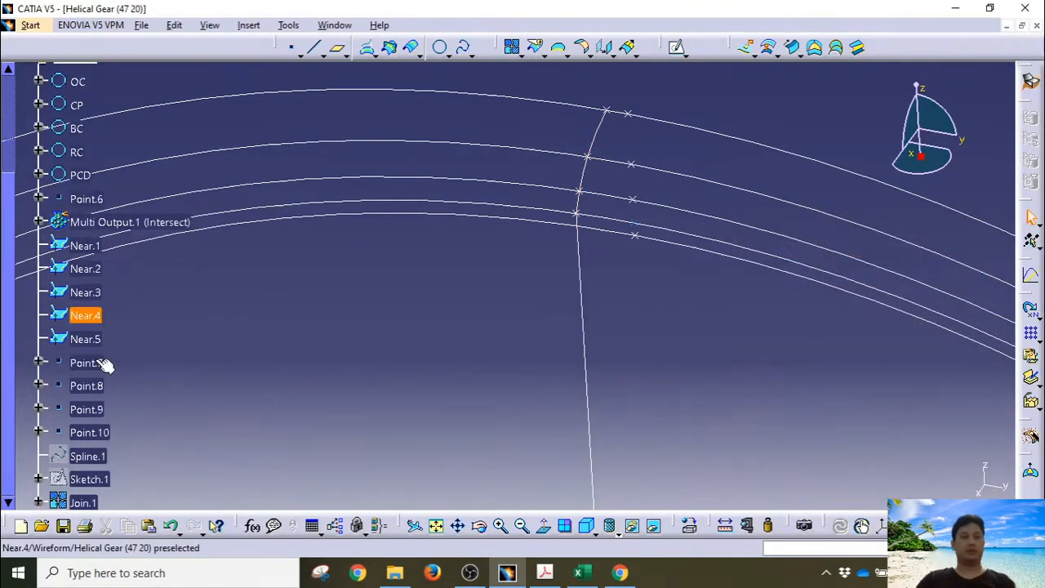
scroll(104, 364, "down", 2)
left_click(88, 414)
mouse_move(373, 376)
middle_mouse_down()
mouse_move(346, 275)
mouse_move(375, 386)
middle_mouse_up()
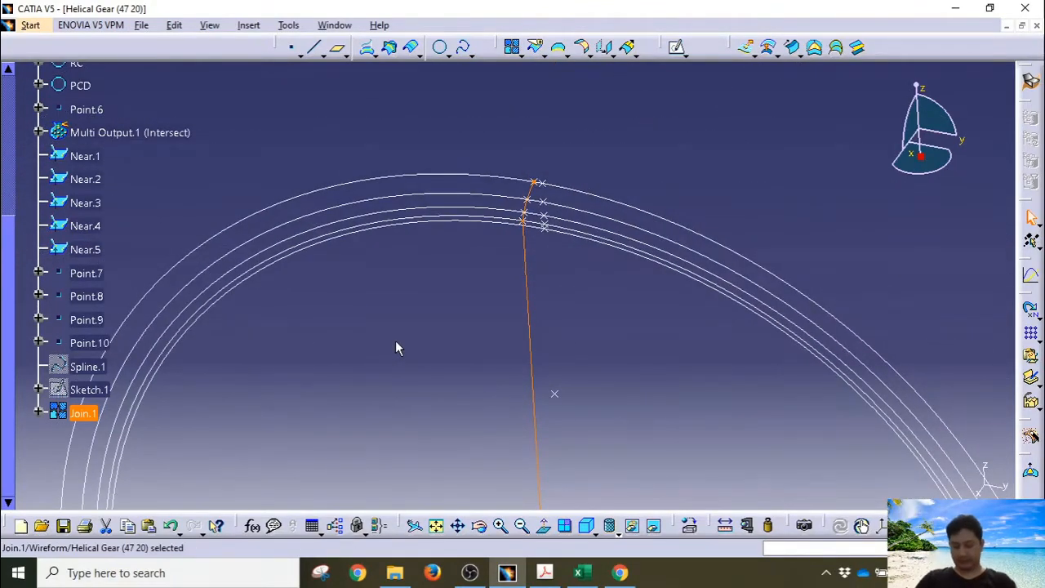
left_click(395, 348)
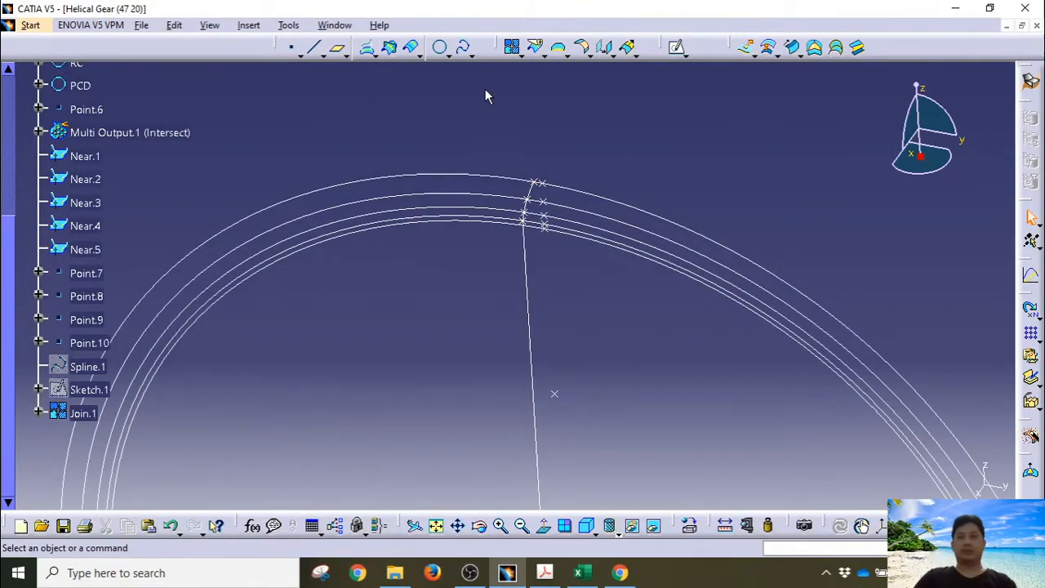
Start a Corner On Support between the joined flank curve and the BC circle near the tooth root
left_click(449, 53)
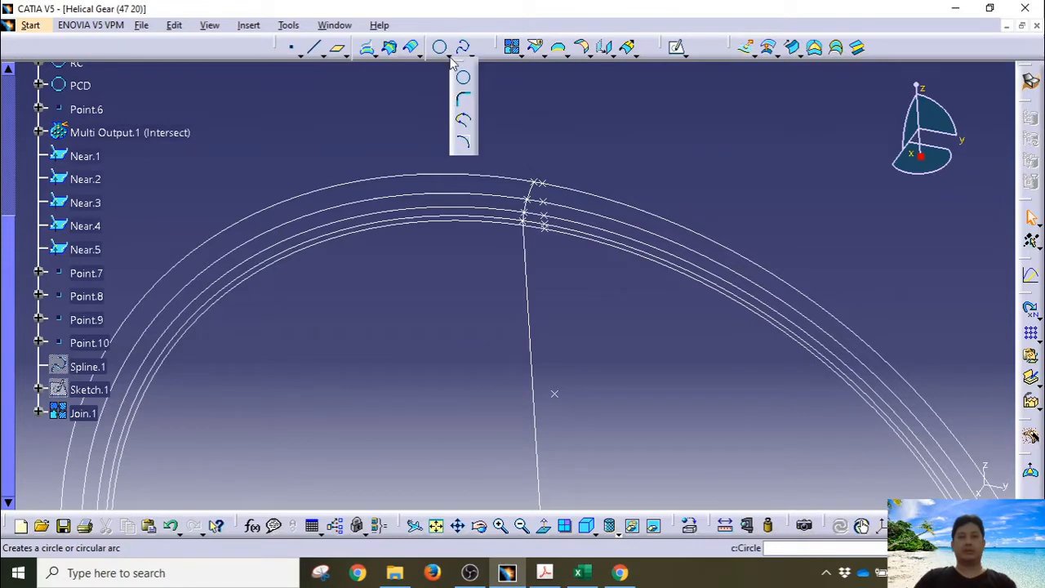
left_click(461, 101)
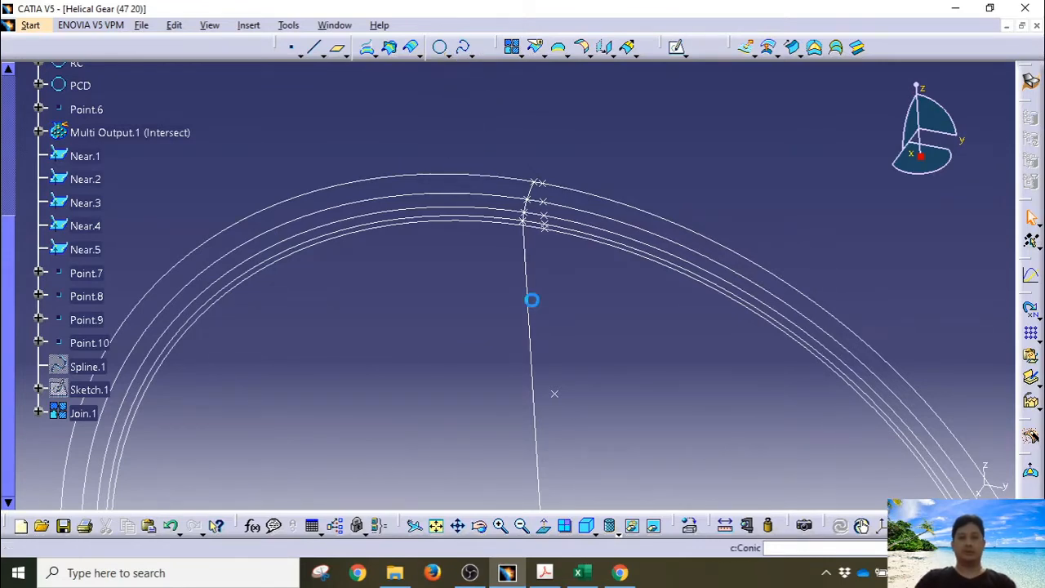
middle_click_drag(534, 357, 558, 51)
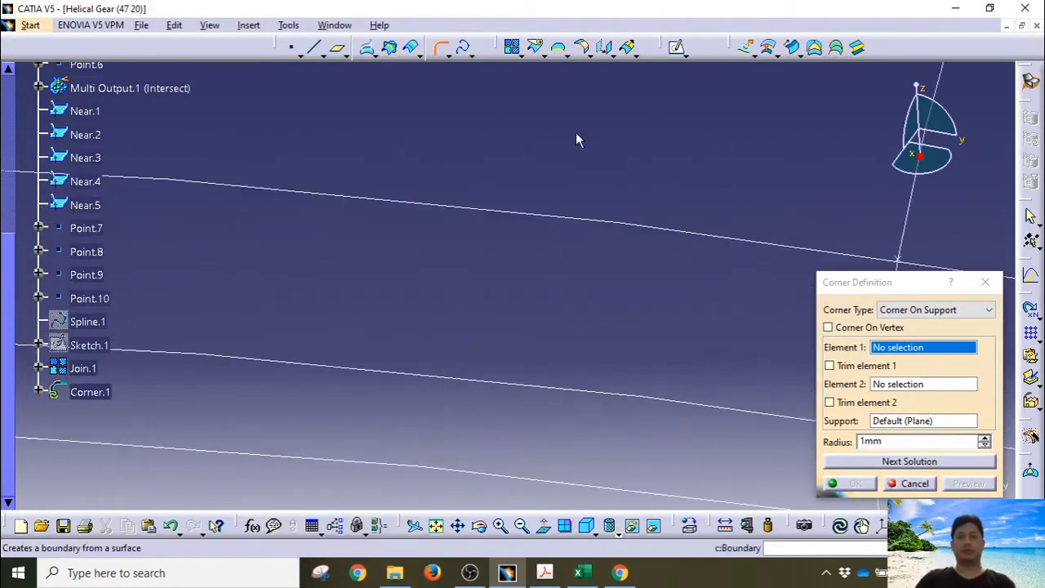
middle_click_drag(575, 135, 388, 34)
middle_click_drag(724, 313, 465, 203)
mouse_move(478, 257)
middle_mouse_down()
mouse_move(489, 231)
mouse_move(533, 236)
middle_mouse_up()
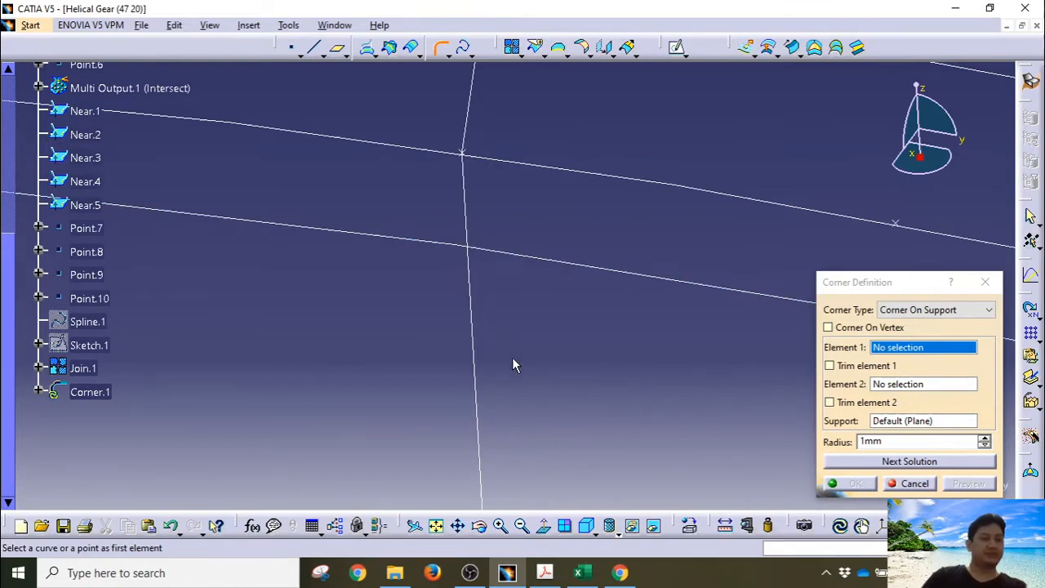
middle_click_drag(340, 317, 371, 359)
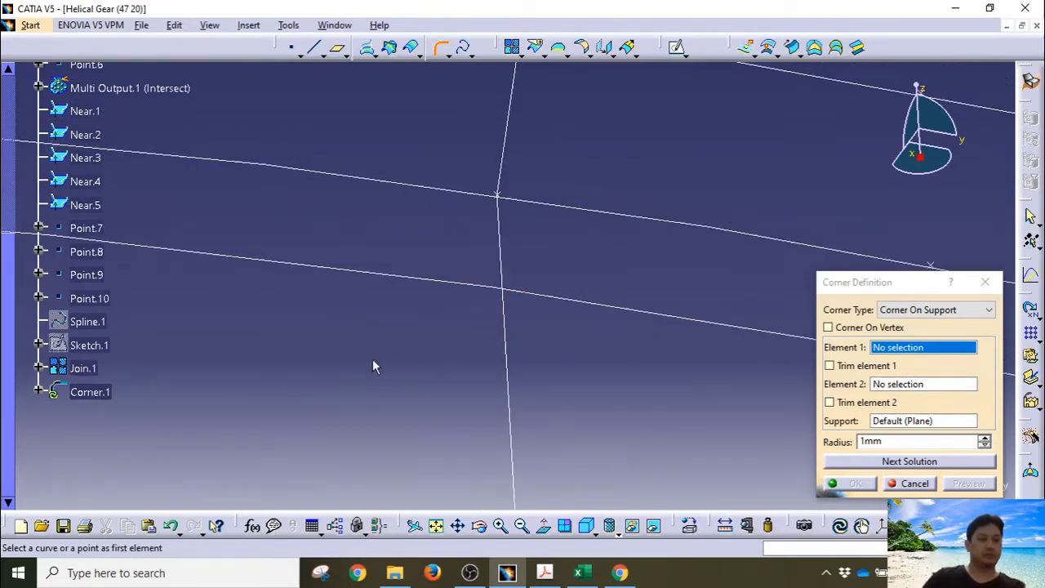
left_click(500, 250)
left_click(462, 284)
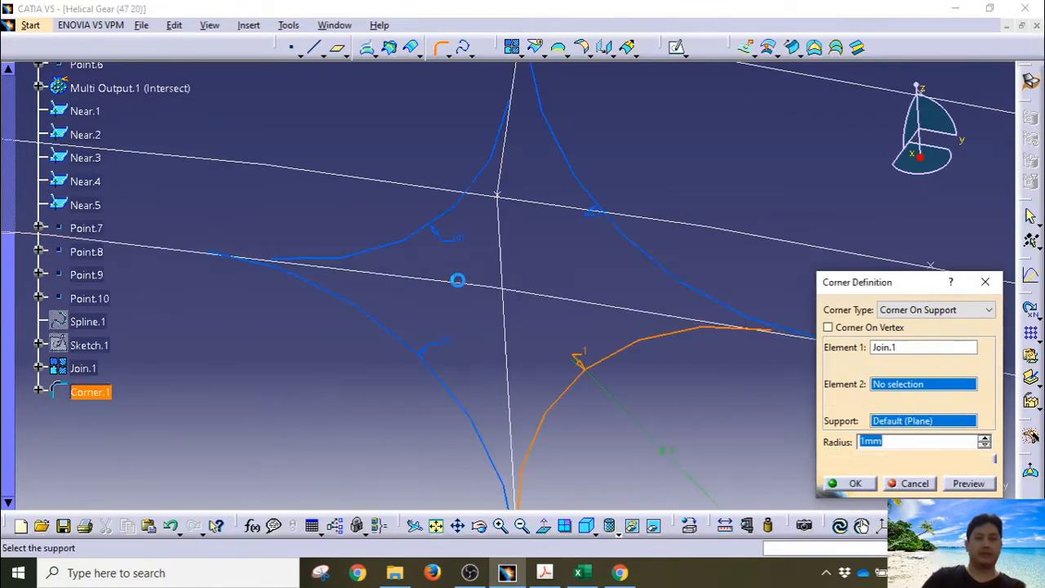
middle_click_drag(479, 356, 481, 450)
middle_click_drag(417, 315, 376, 330)
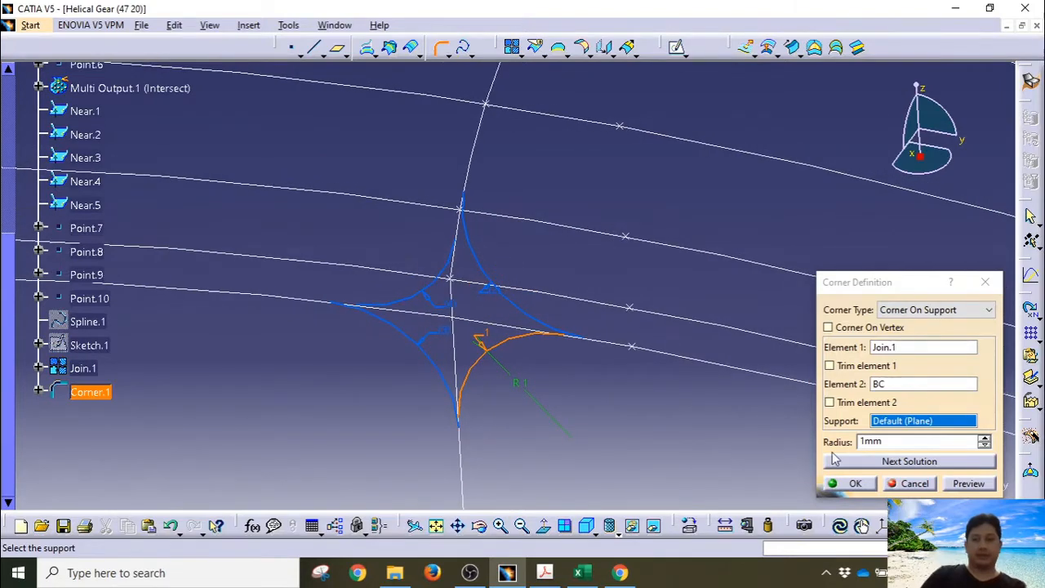
Choose the fourth corner solution, set its radius to 0.1*1.5 (0.15 mm), preview it and create the corner
left_click(892, 463)
left_click(891, 463)
left_click(891, 462)
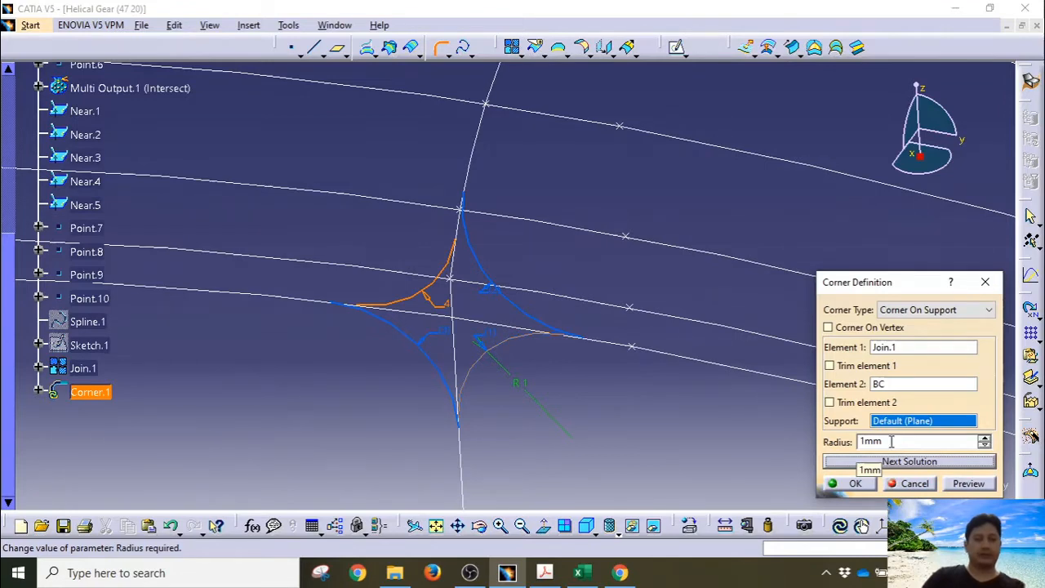
left_click_drag(891, 440, 860, 442)
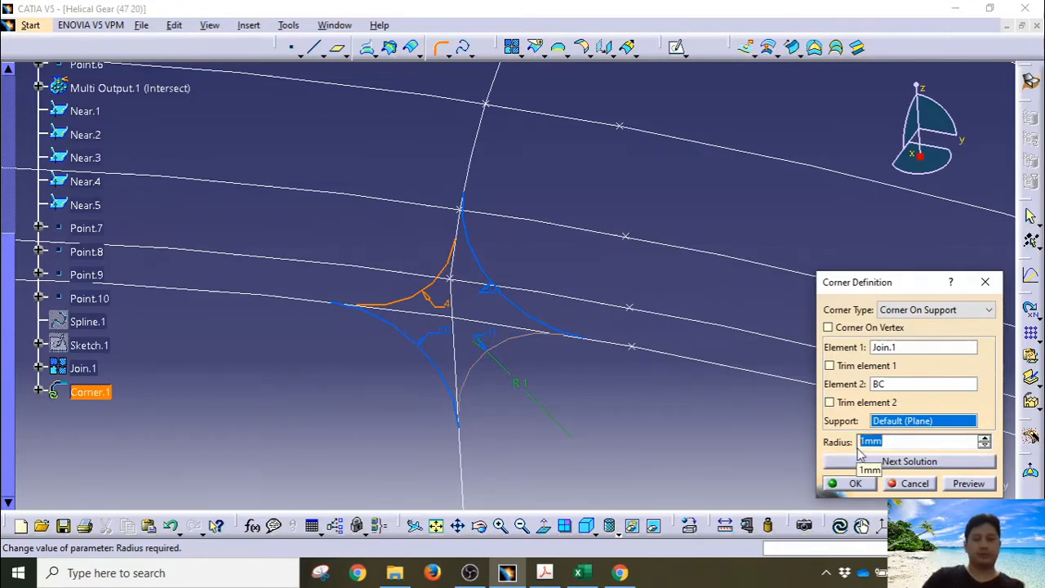
type("0.1*1")
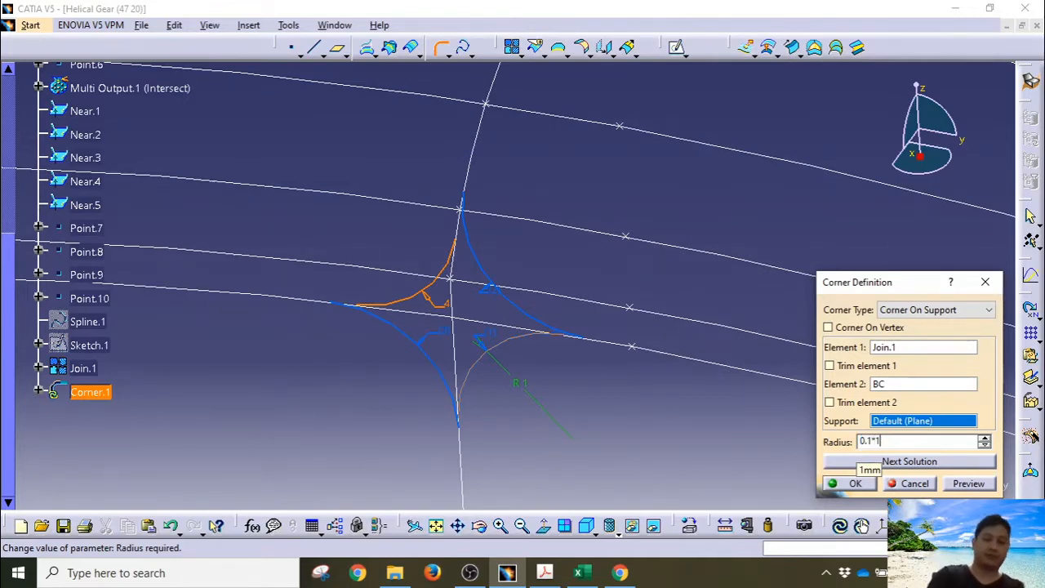
type(".5")
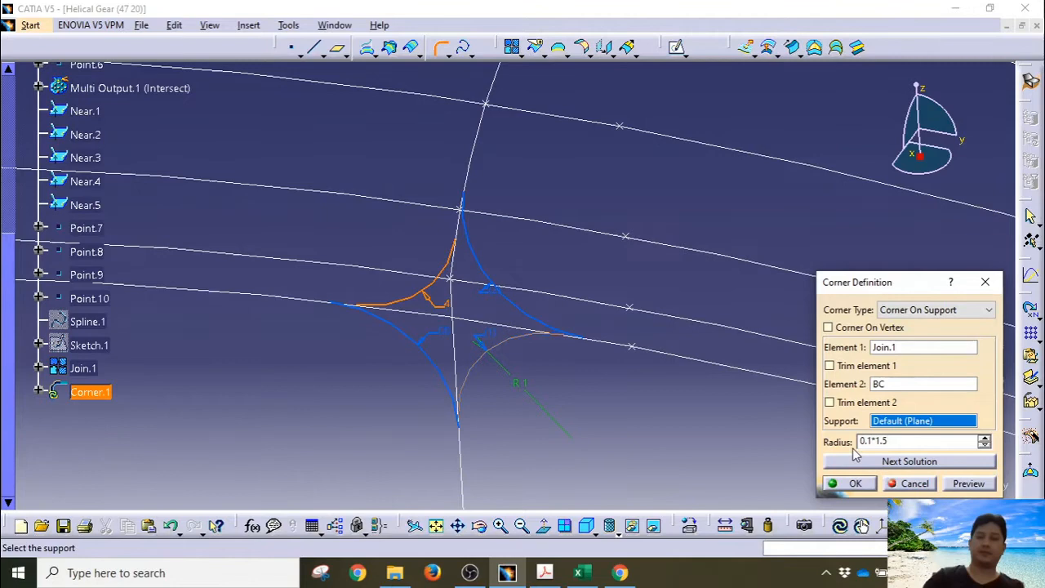
left_click(966, 484)
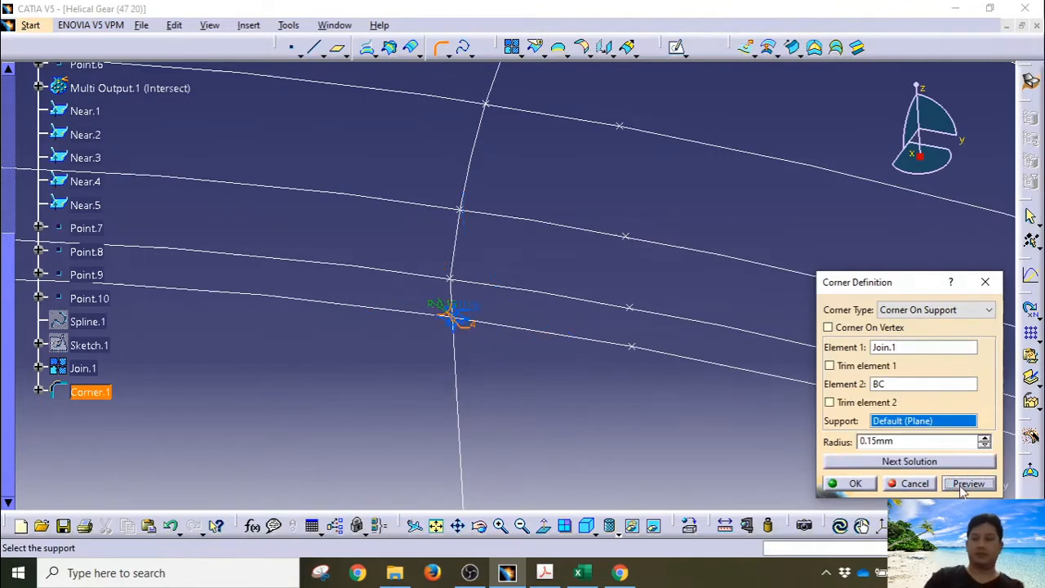
left_click(852, 483)
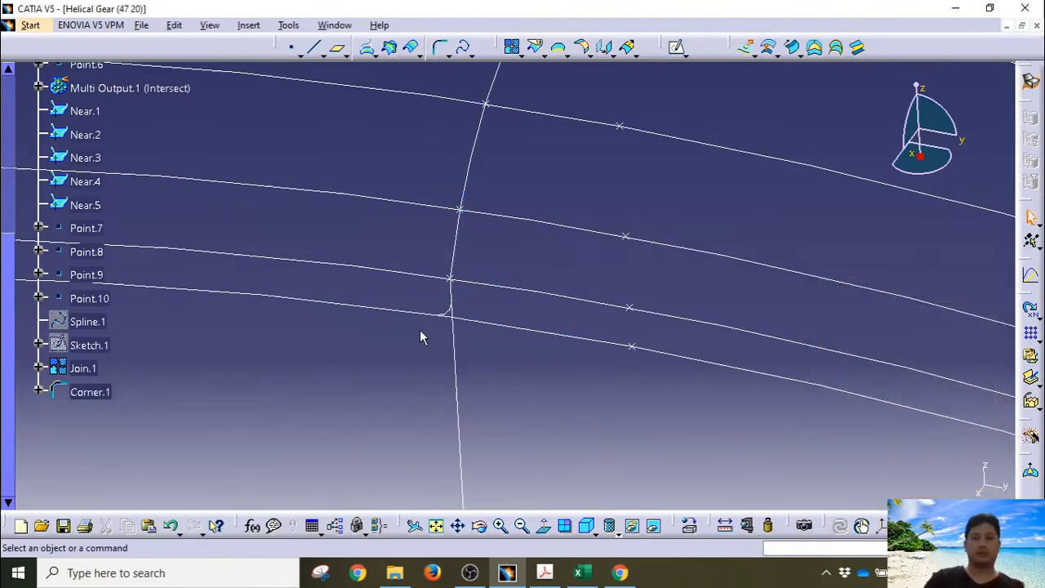
Edit the root corner so that it trims element 1, the joined flank curve
double_click(445, 314)
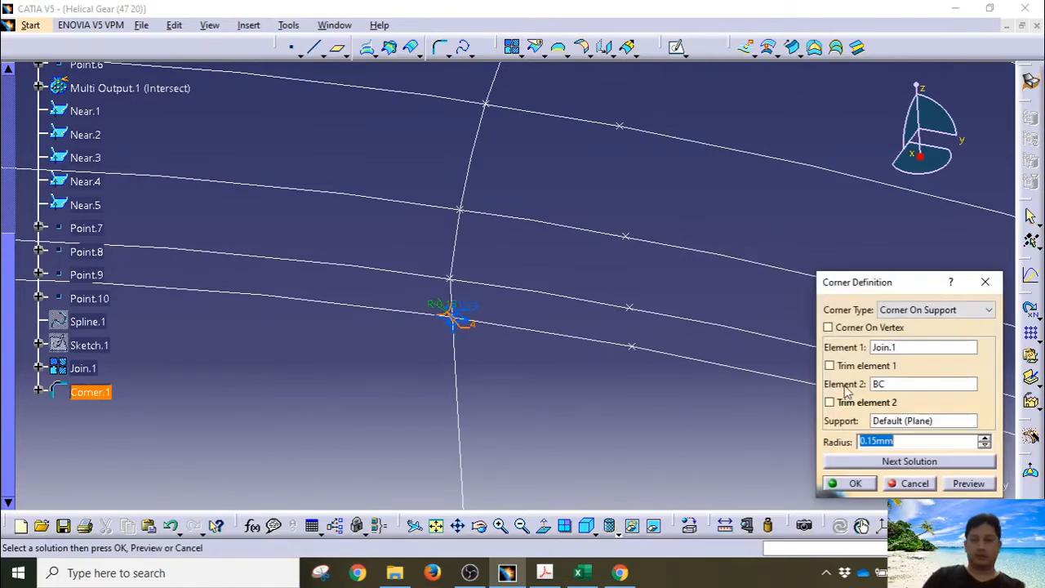
left_click(846, 372)
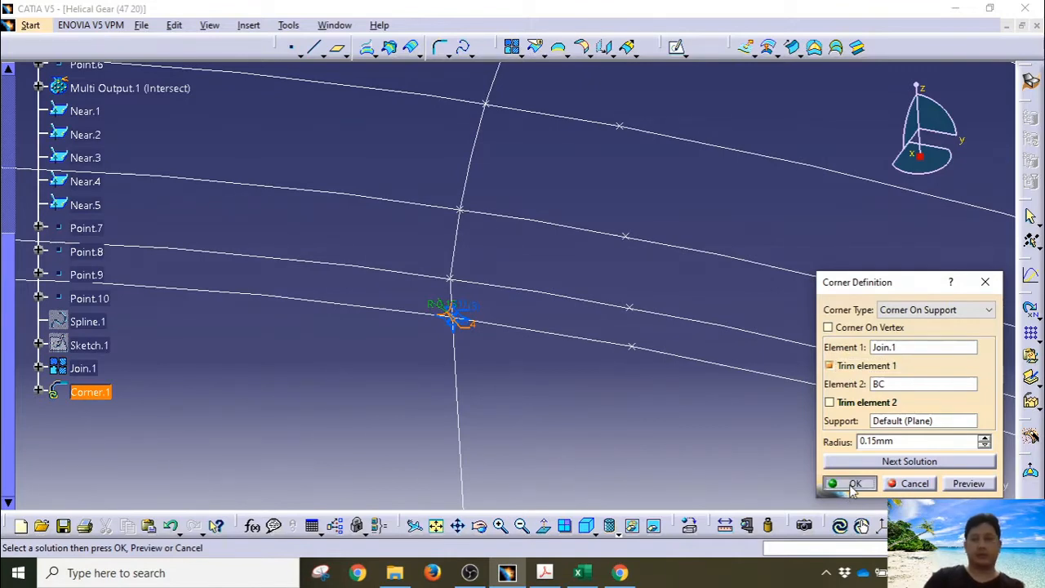
left_click(850, 483)
middle_click_drag(509, 280, 525, 243)
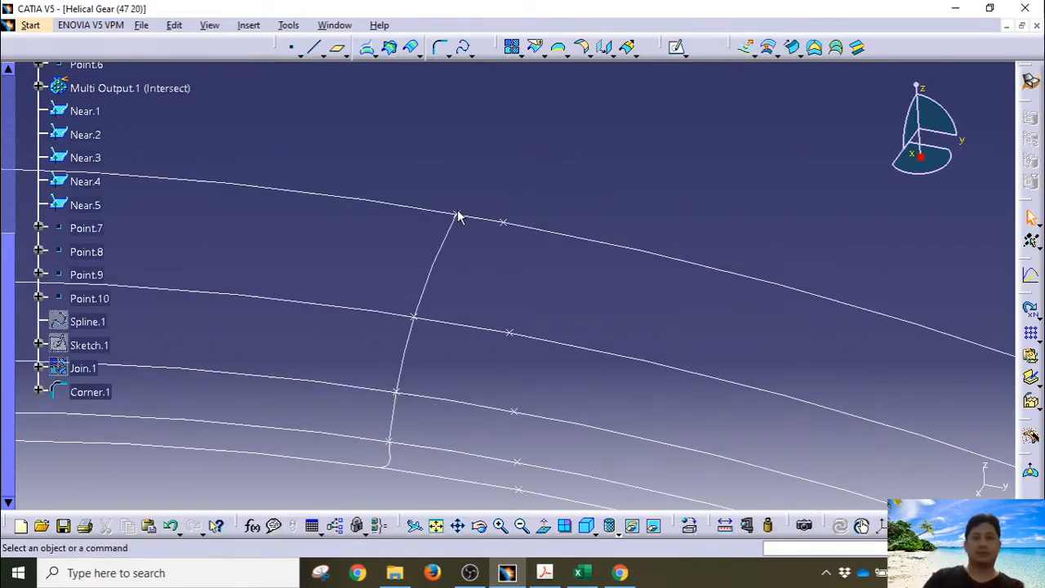
Create a spline from Point.7 at the flank's outer end to the Near.1 point on the outermost circle
left_click(470, 54)
left_click(465, 51)
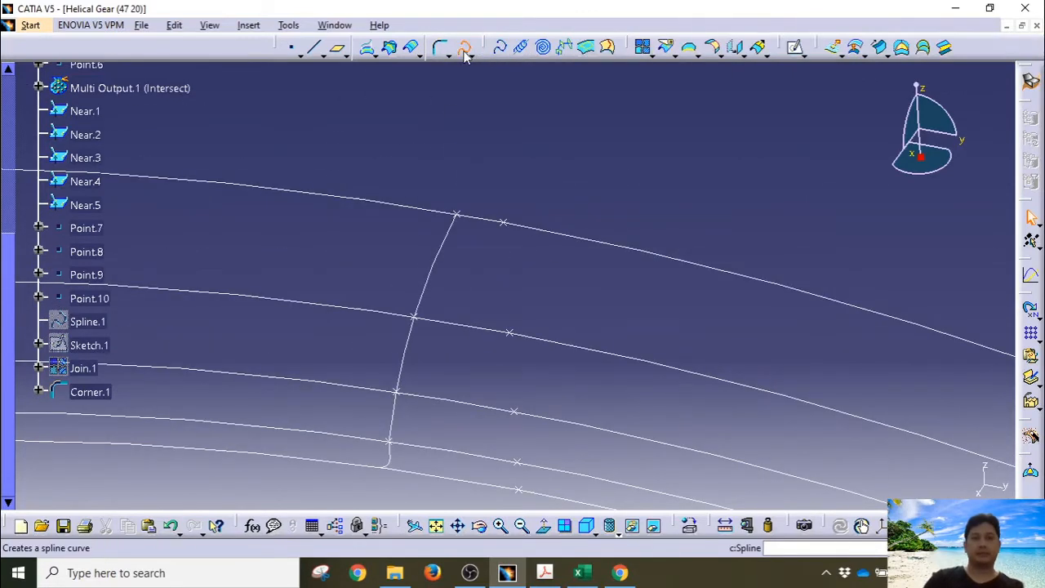
left_click(461, 217)
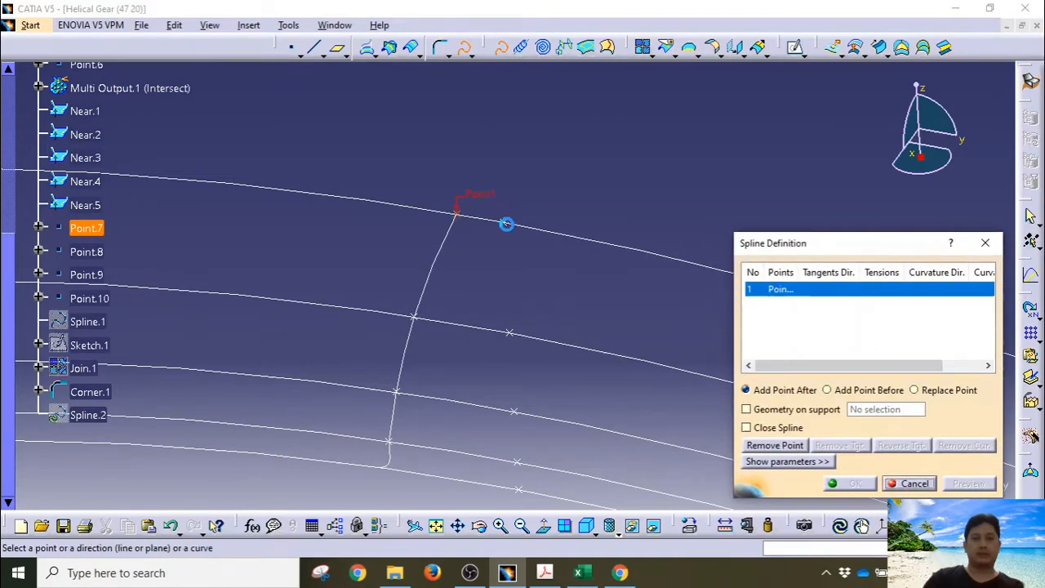
left_click(506, 222)
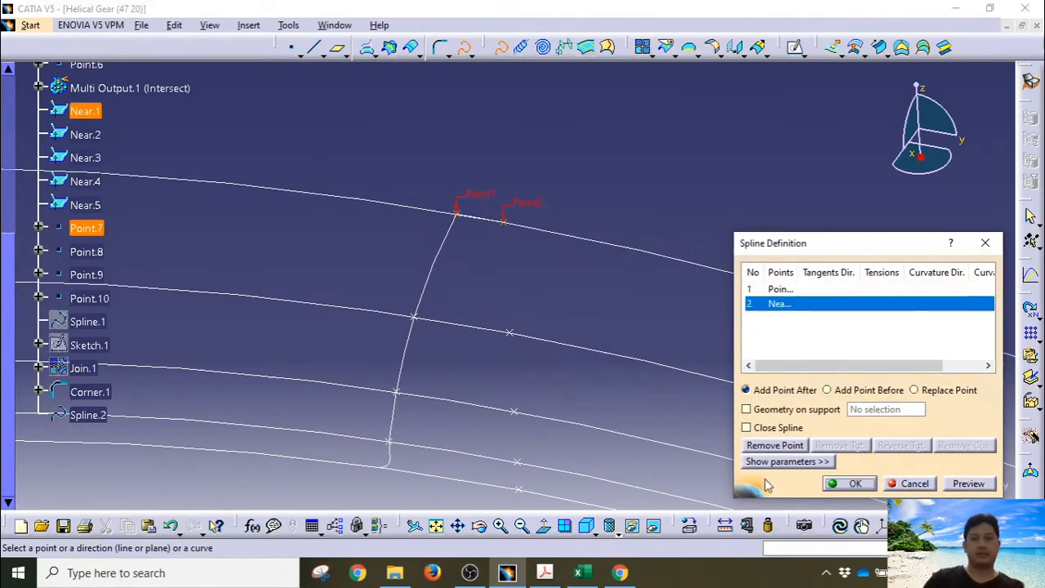
left_click(849, 483)
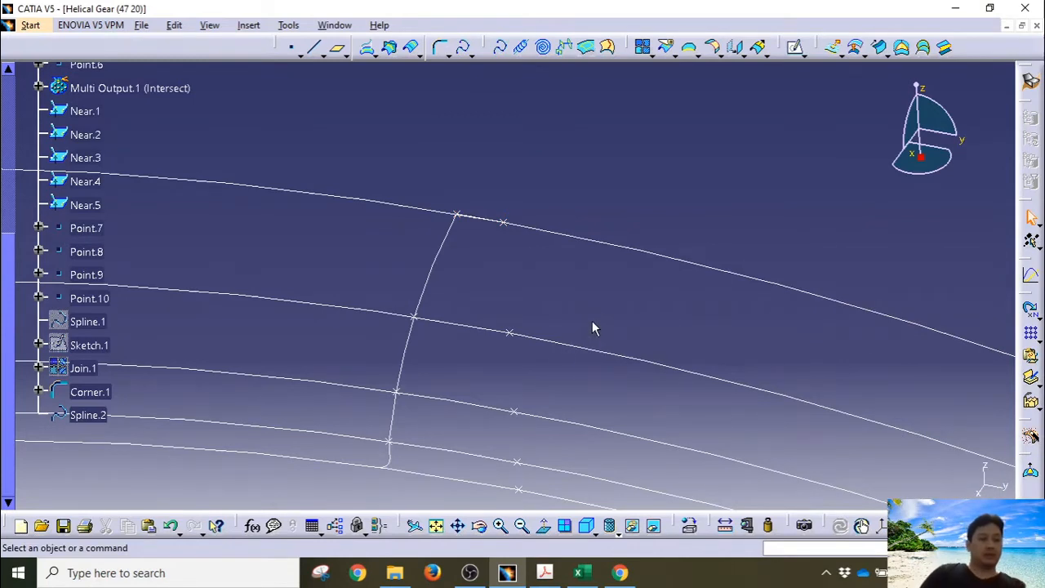
Create a Porcupine Curvature Analysis of type Radius on the short spline between Point.7 and Near.1 and inspect its curvature
left_click(488, 222)
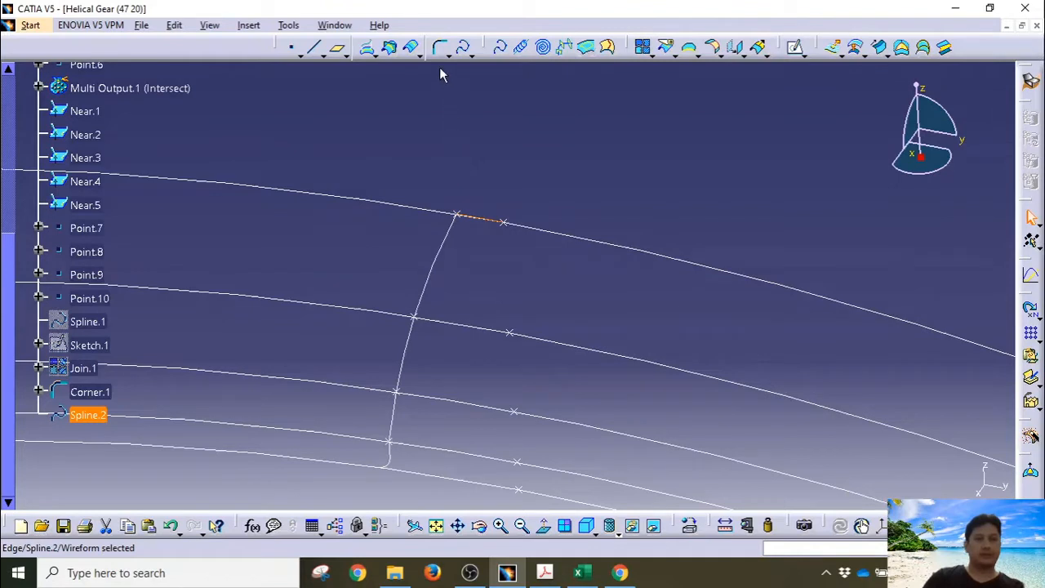
left_click(471, 54)
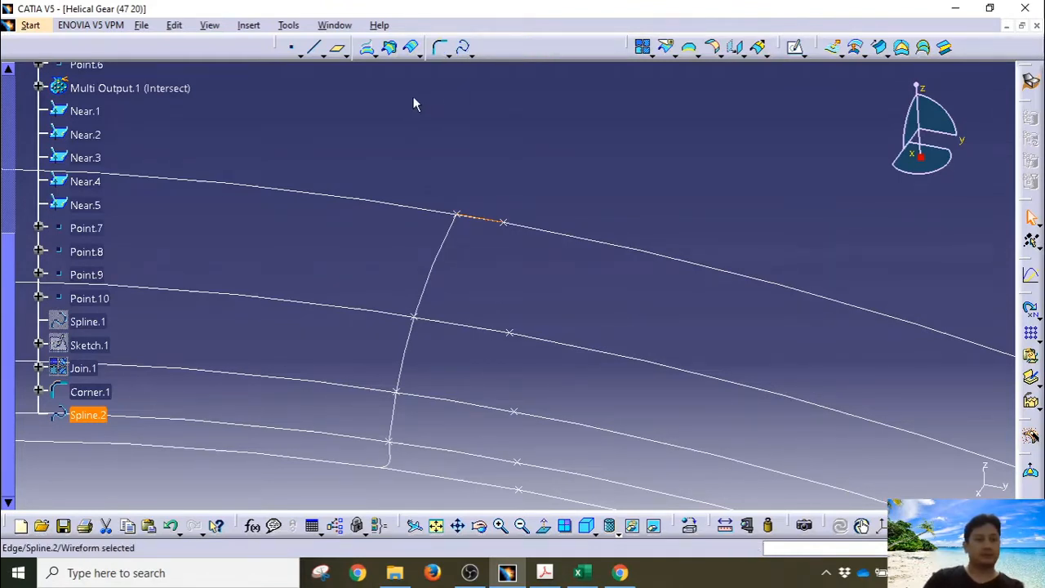
left_click(249, 25)
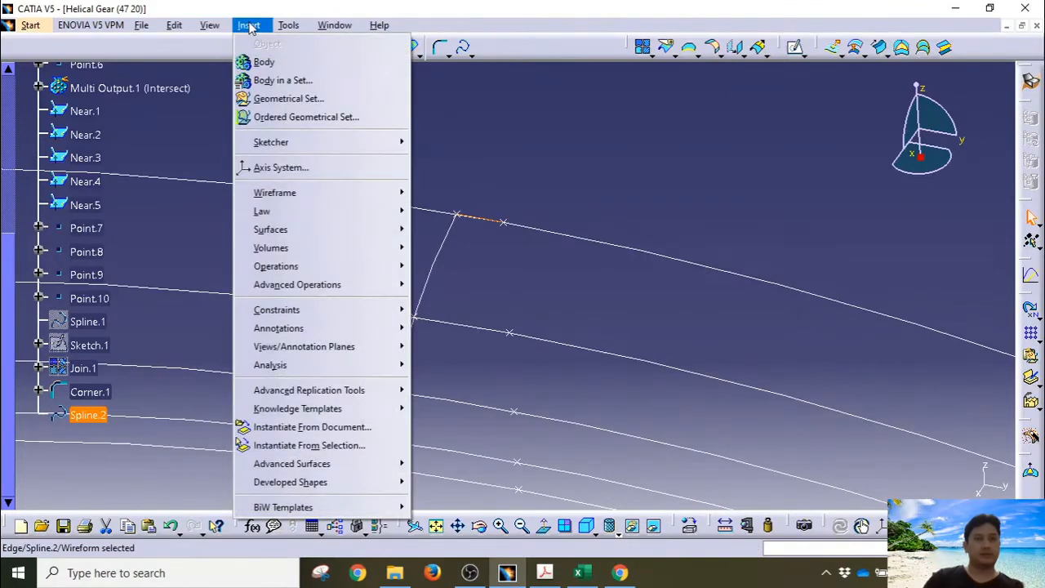
left_click(548, 143)
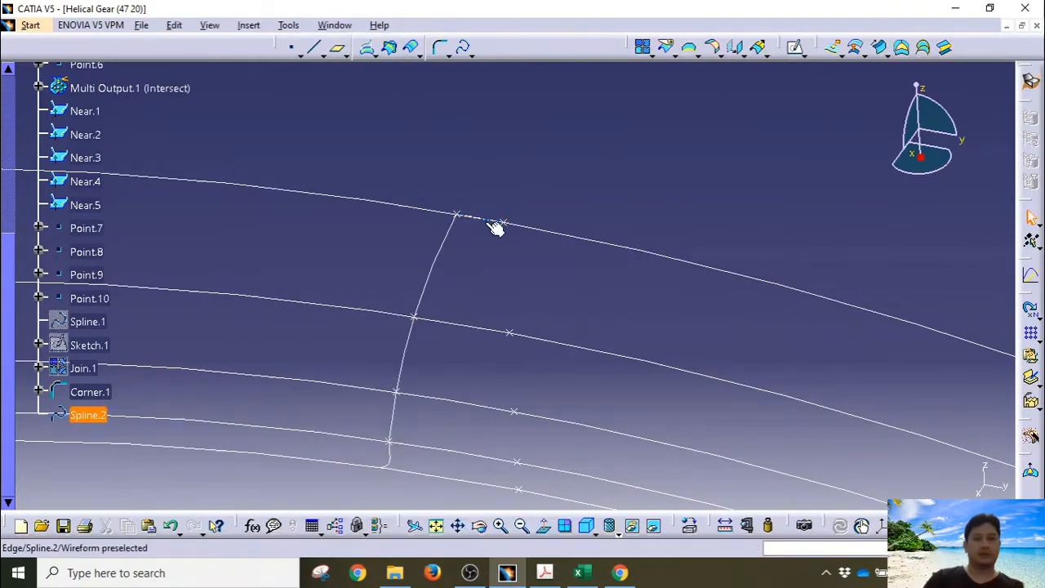
left_click(247, 25)
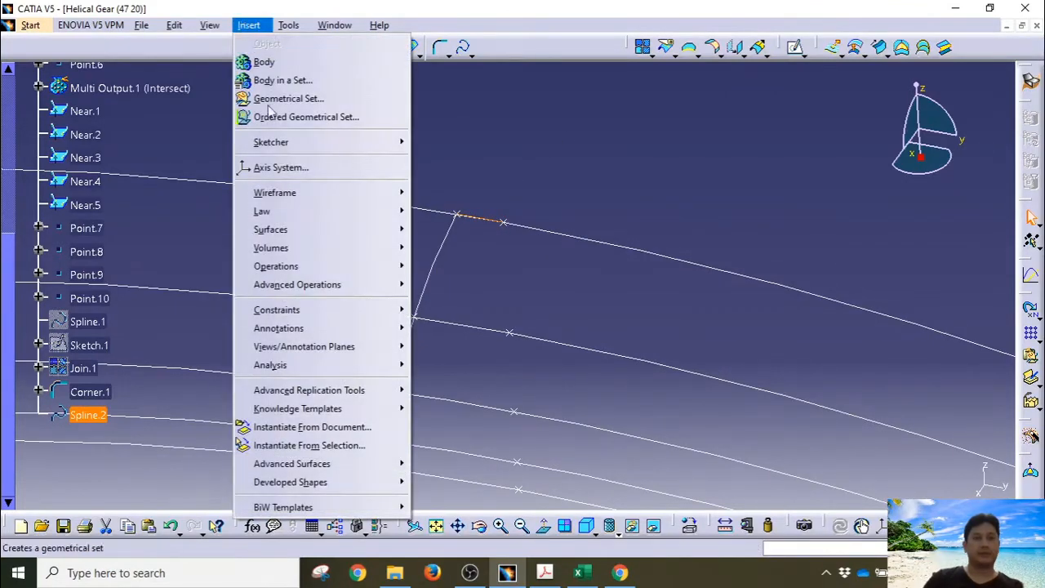
mouse_move(345, 348)
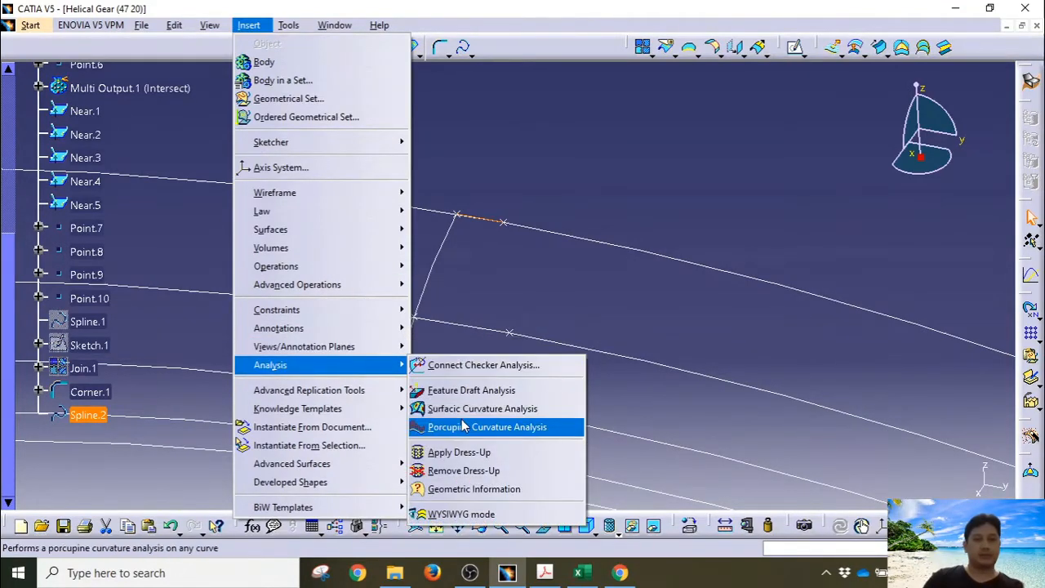
left_click(464, 427)
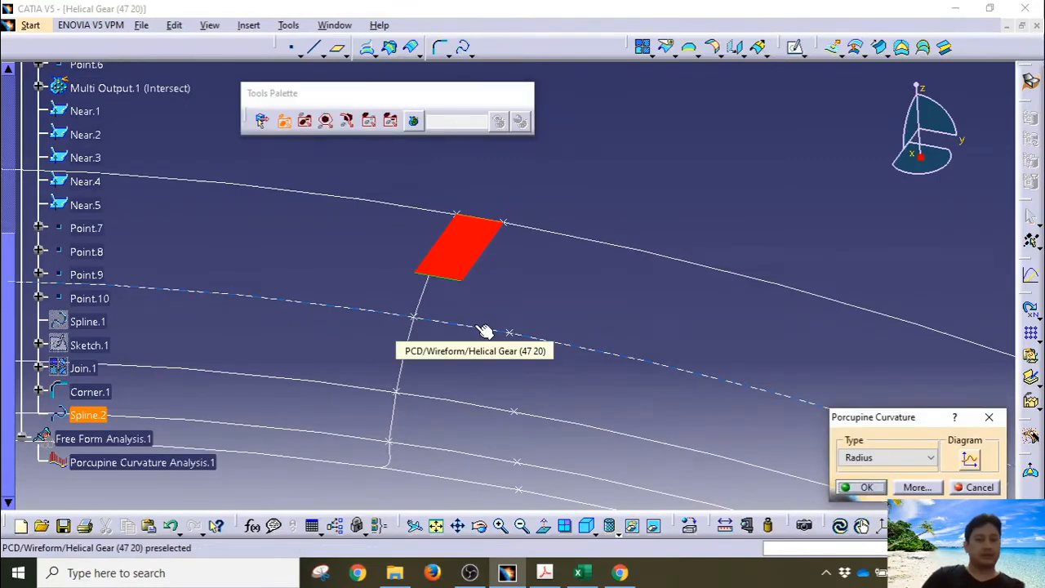
middle_click_drag(485, 329, 426, 322)
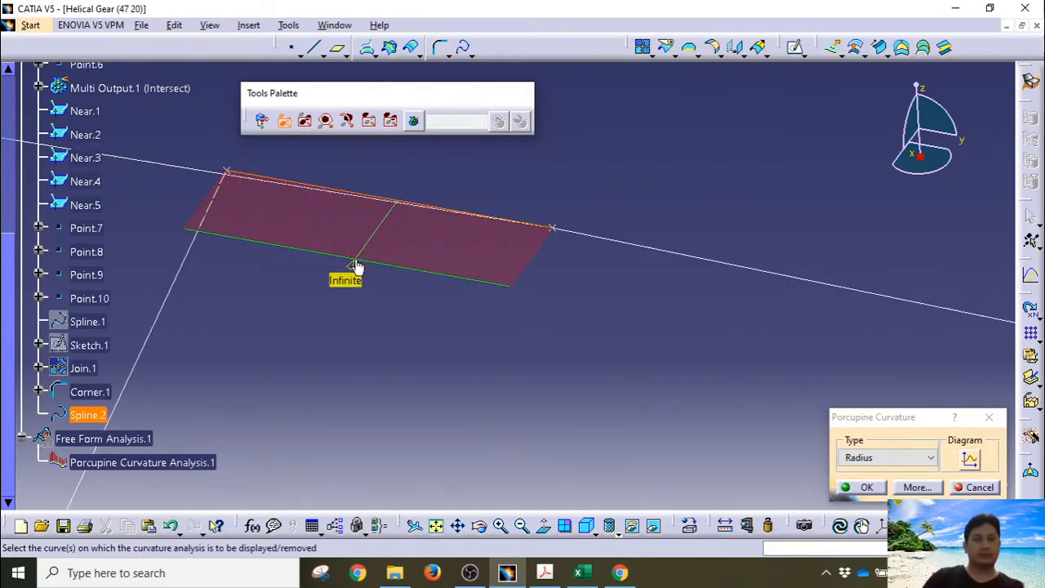
left_click(862, 487)
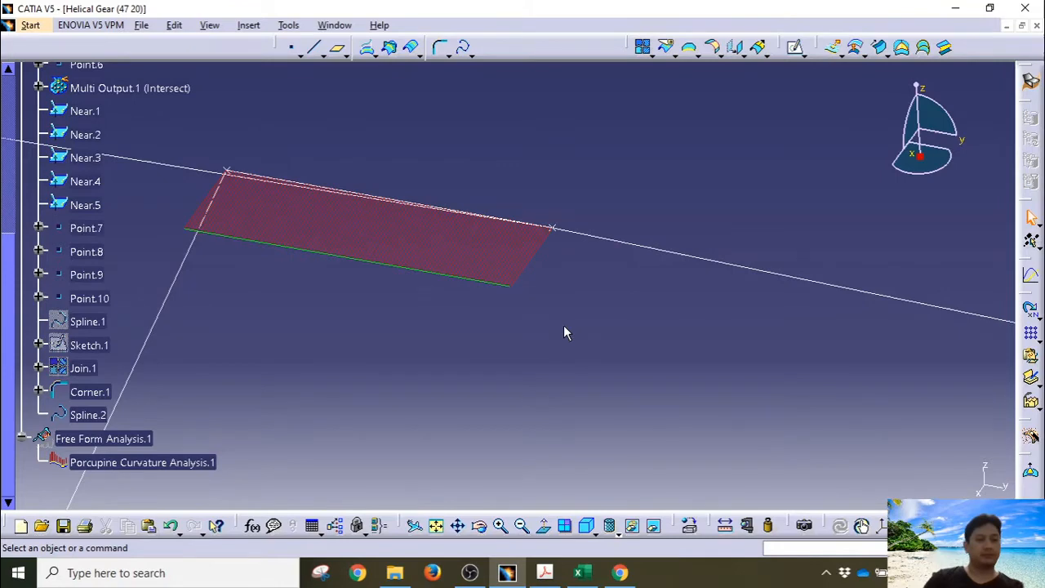
middle_click_drag(204, 291, 359, 326)
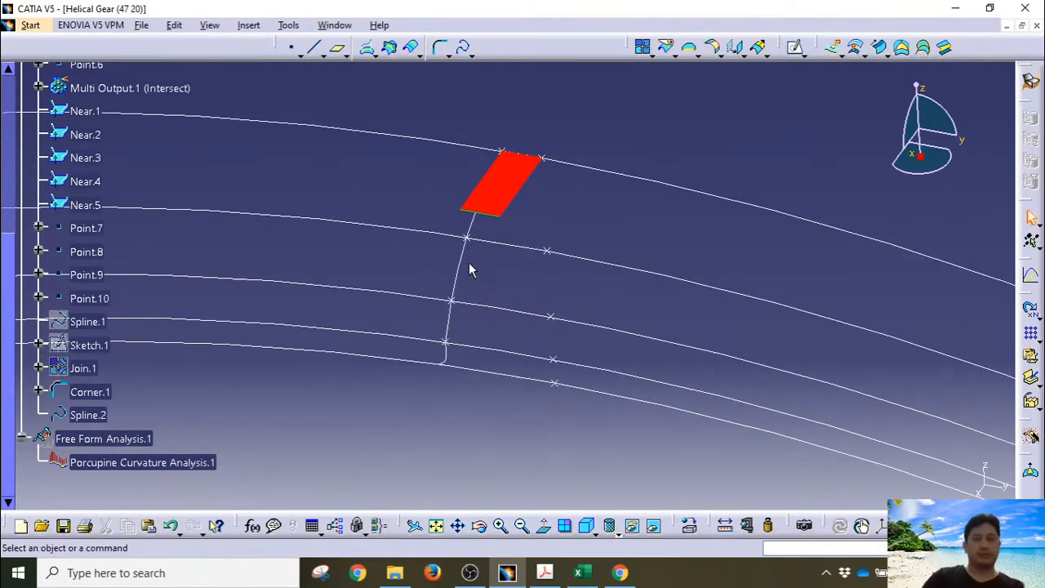
Hide the Free Form Analysis.1 set with its porcupine curvature analysis and collapse its branch in the tree
left_click(448, 355)
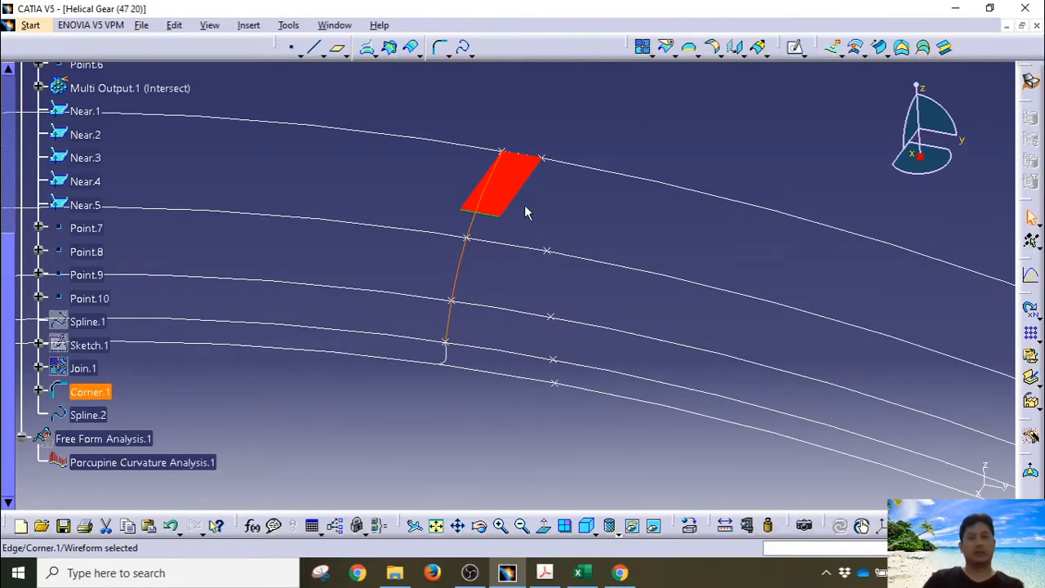
left_click(550, 145)
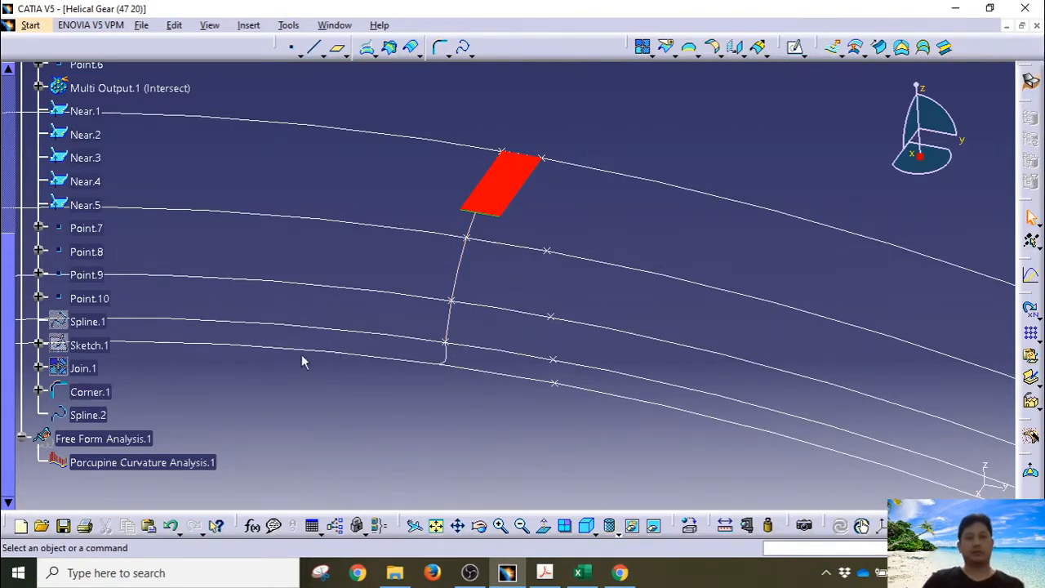
right_click(67, 439)
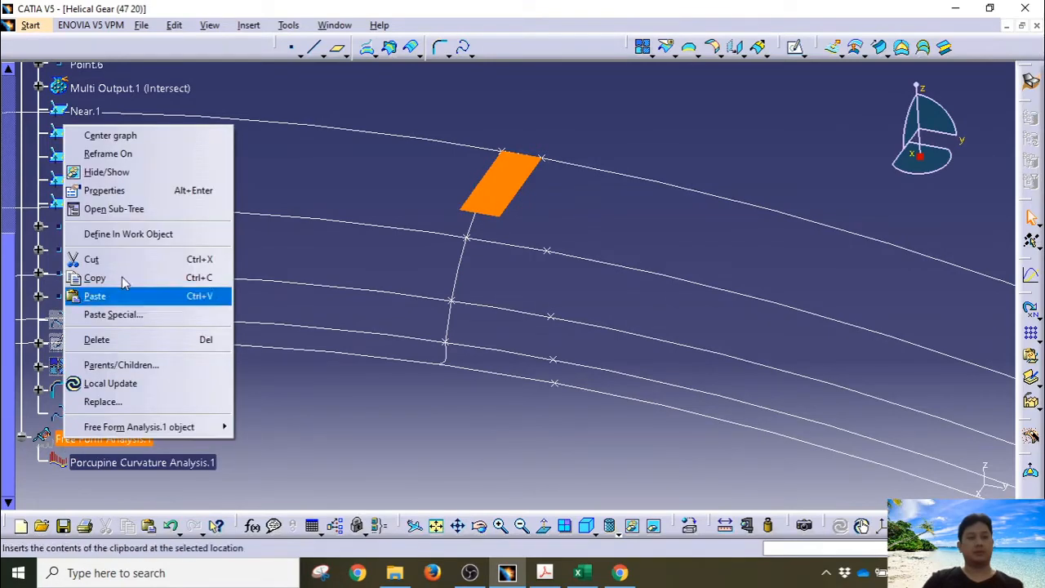
left_click(126, 172)
left_click(22, 439)
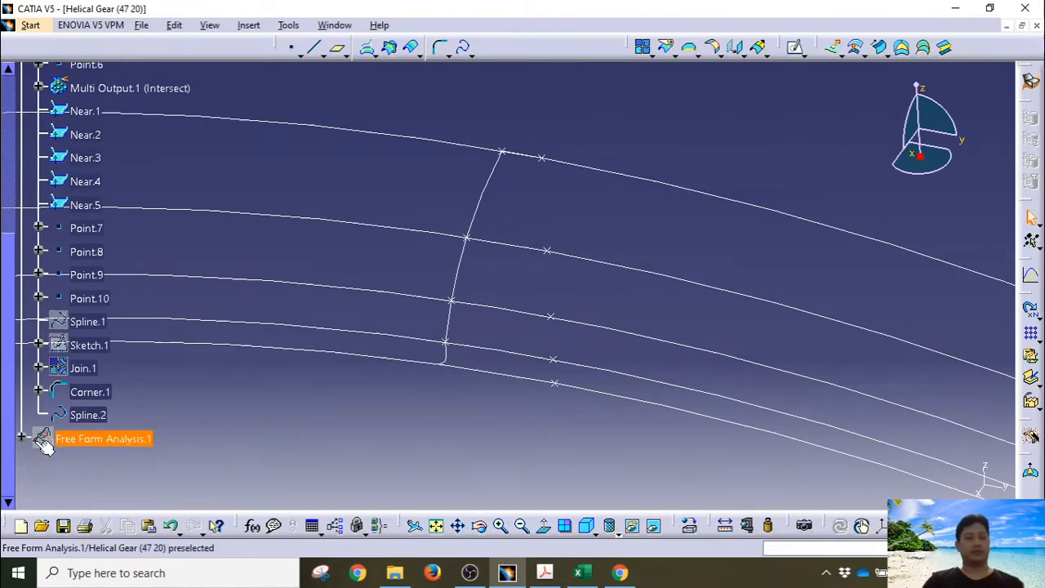
Join Corner.1, the flank with its root corner, and Spline.2, the tip spline, into one curve
left_click(453, 361)
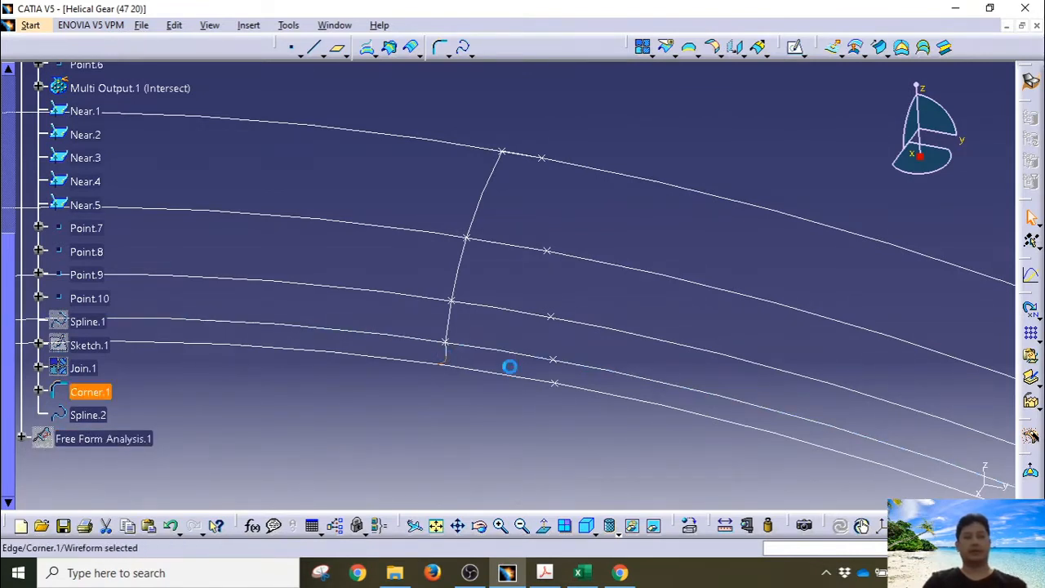
left_click(449, 315, "ctrl")
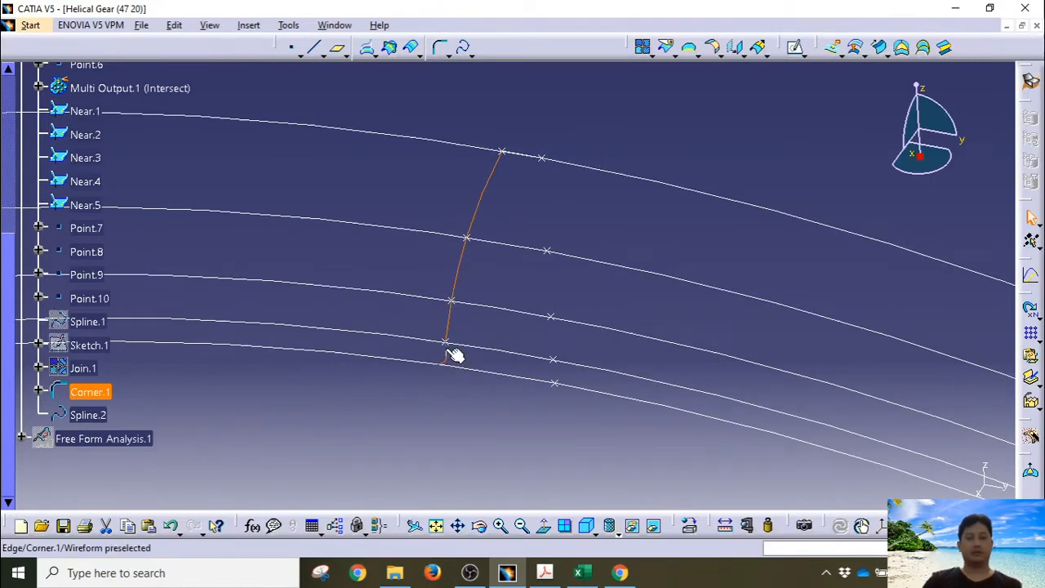
left_click(535, 160, "ctrl")
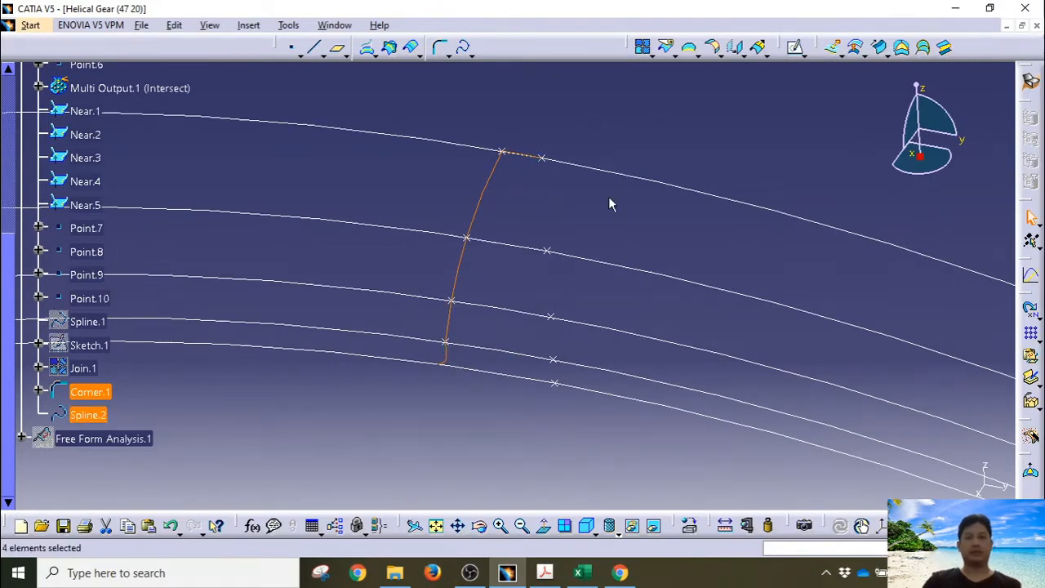
left_click(642, 47)
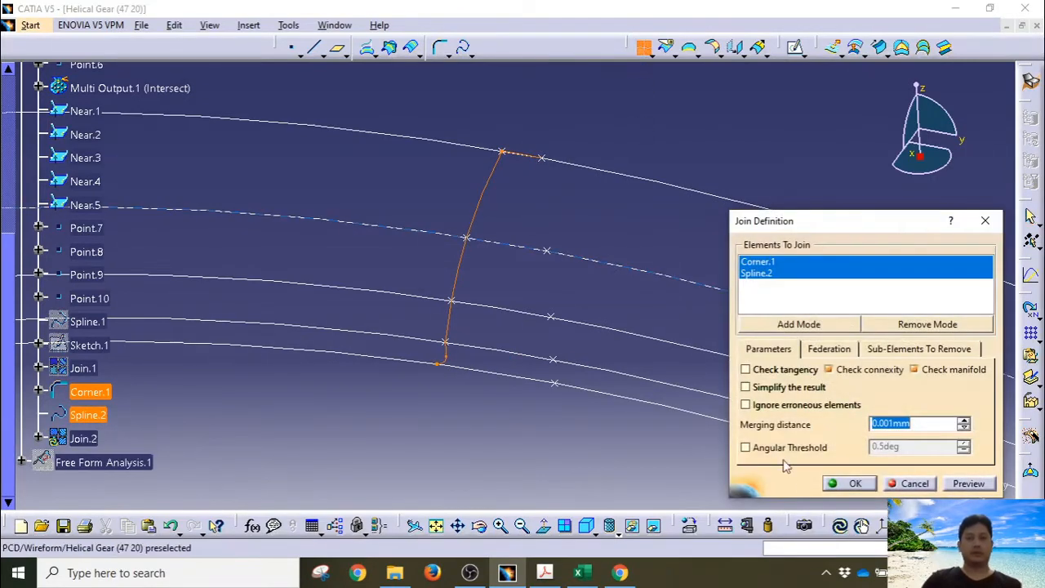
left_click(849, 483)
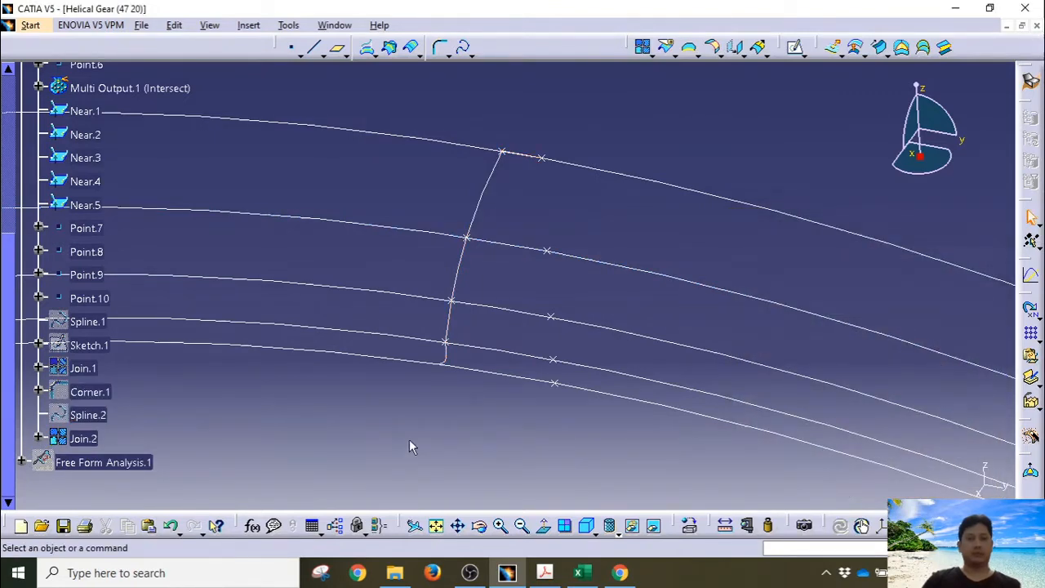
Mirror the joined half-tooth curve Join.2 about the ZX plane with a Symmetry
left_click(82, 438)
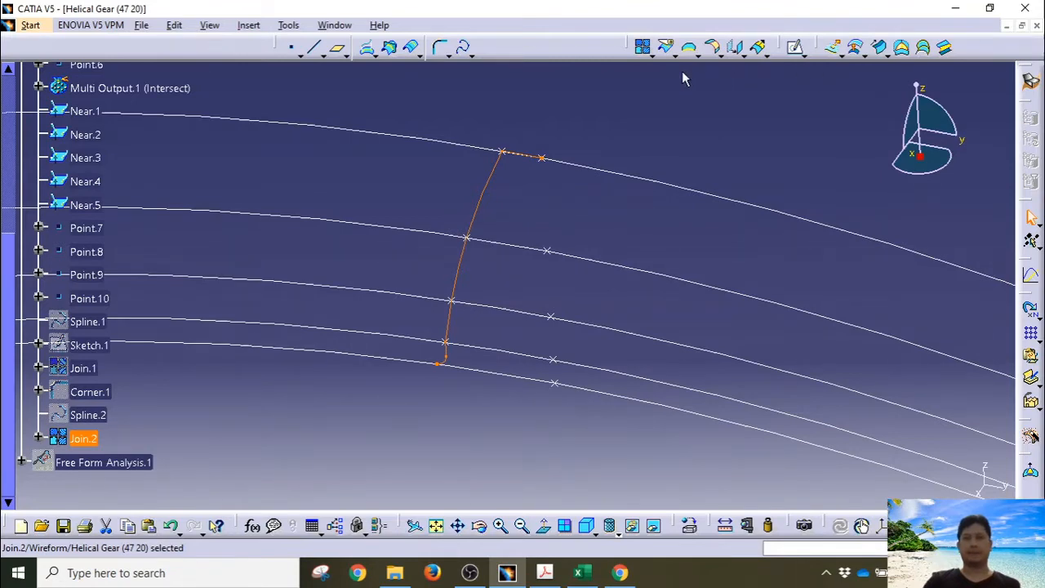
left_click(746, 54)
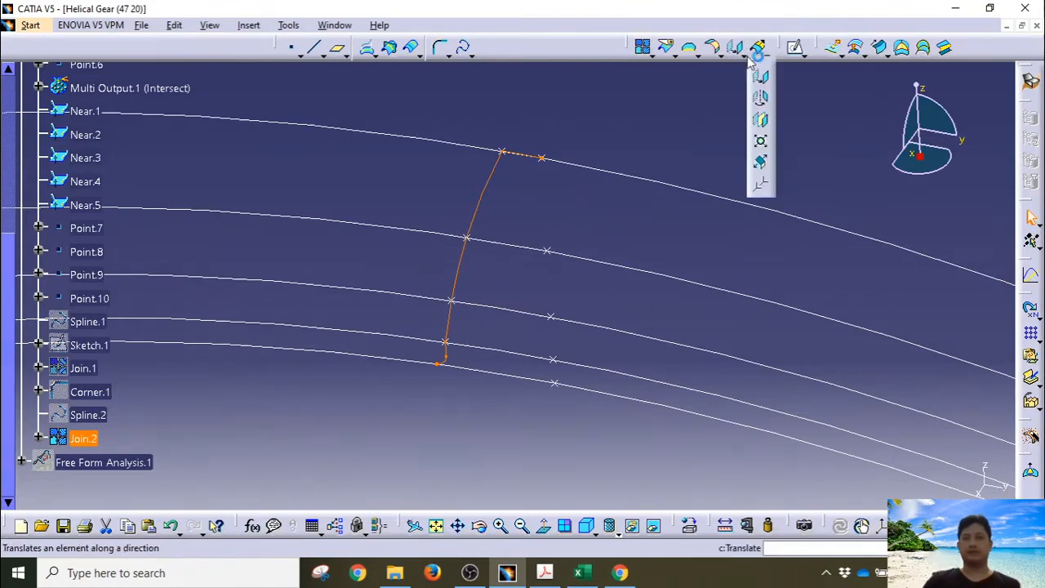
left_click(761, 123)
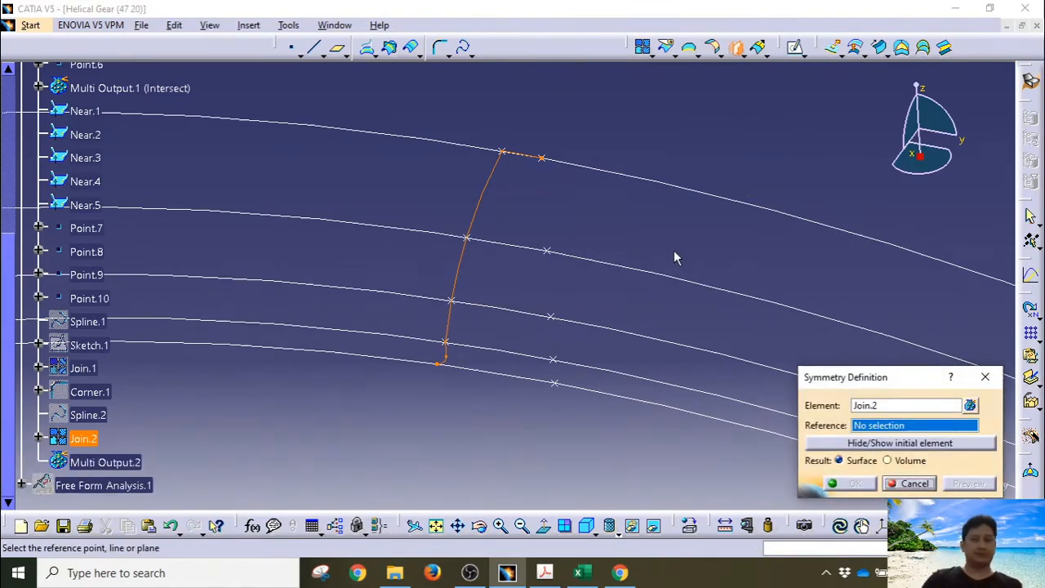
middle_click_drag(660, 242, 593, 264)
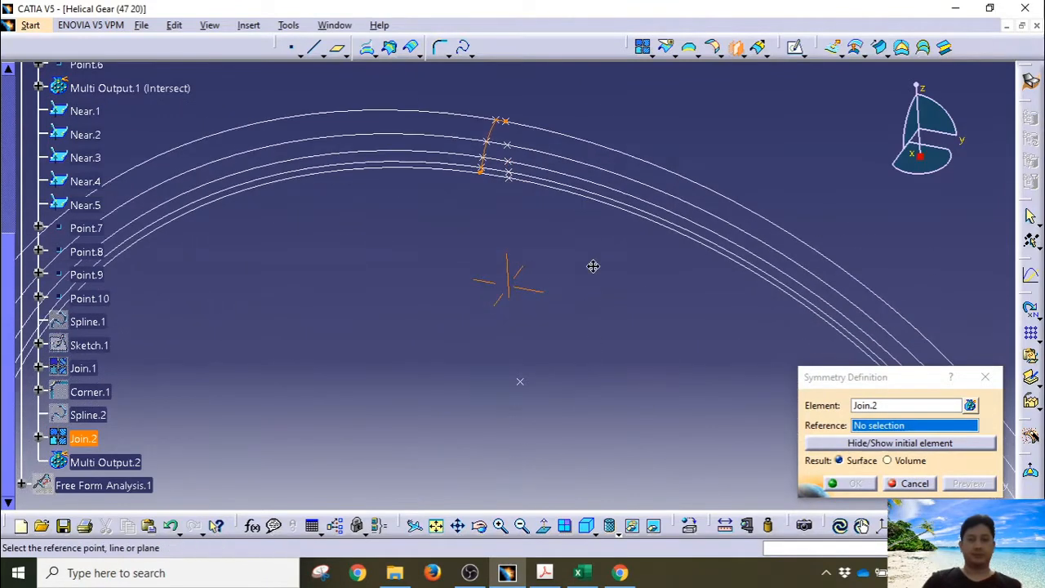
right_click(910, 433)
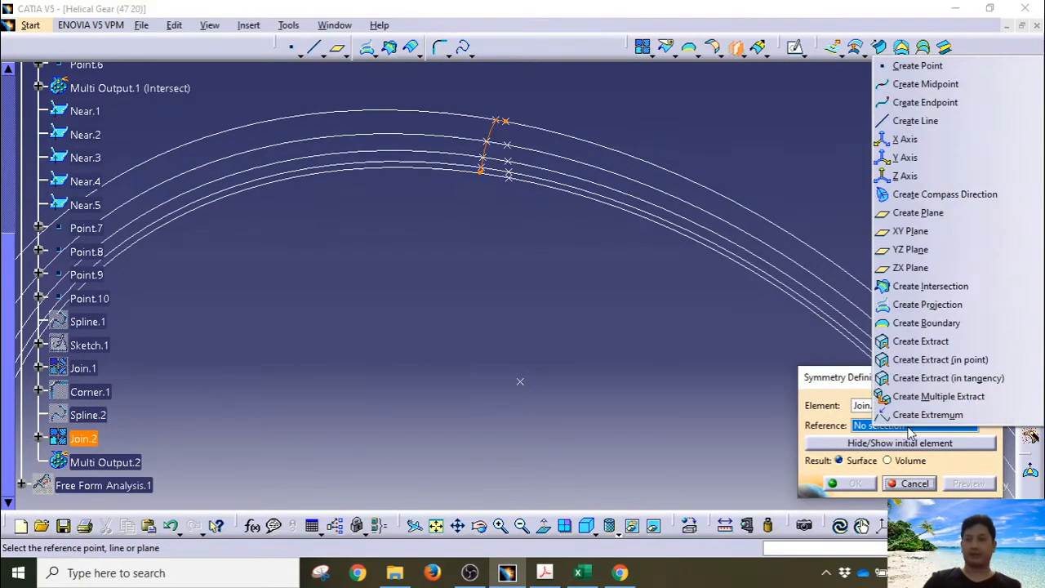
left_click(915, 266)
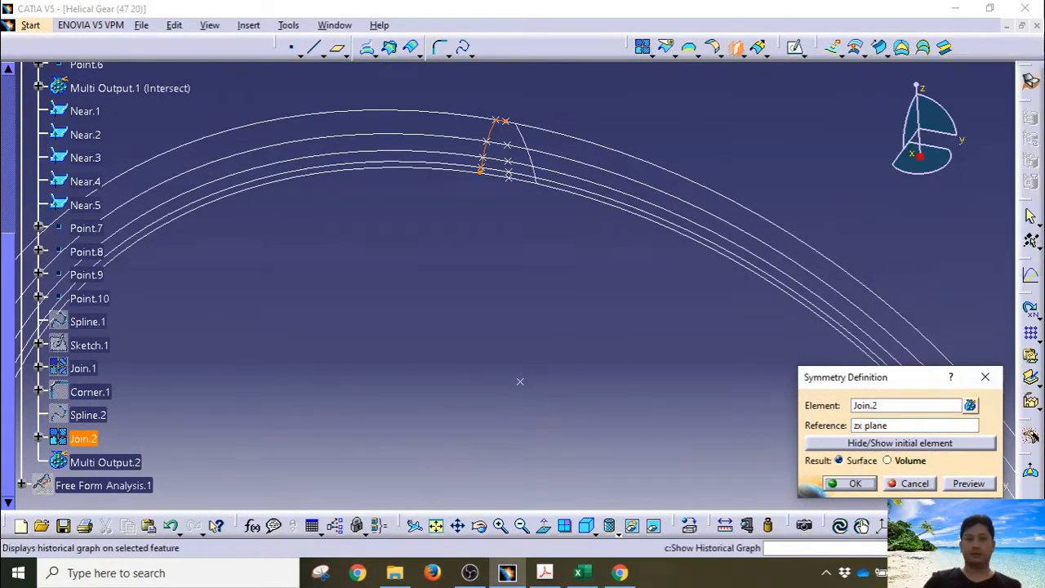
left_click(850, 483)
Join the half-tooth curve Join.2 and its mirrored copy Symmetry.1 into one tooth outline
middle_click_drag(608, 314, 564, 317)
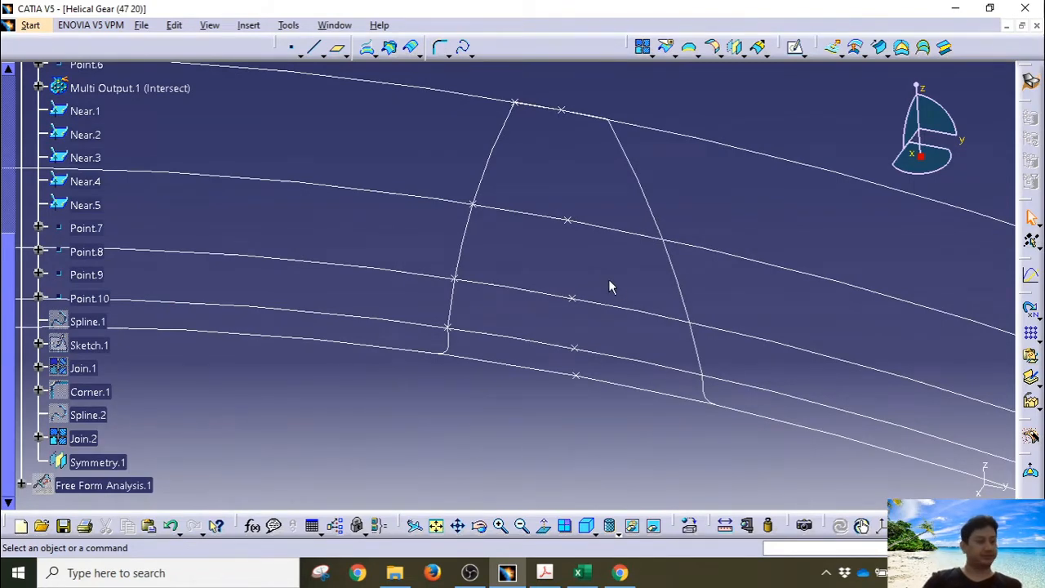
left_click(499, 145)
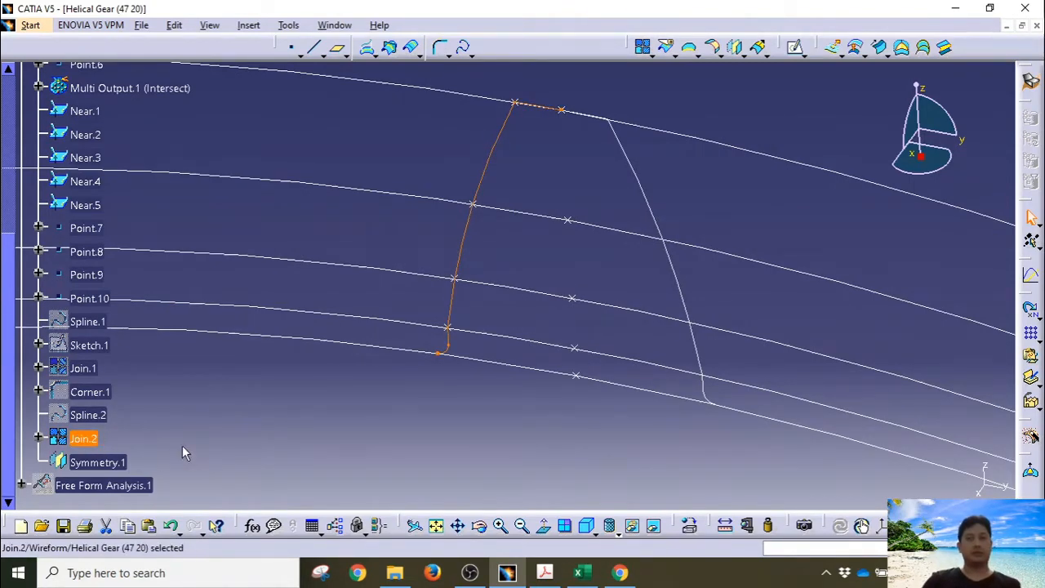
left_click(114, 462, "ctrl")
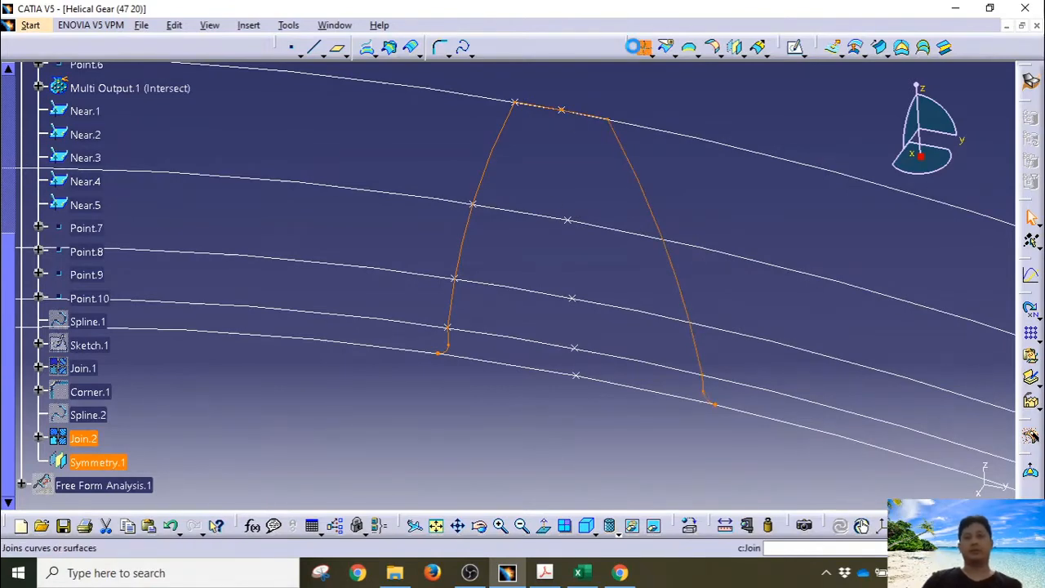
left_click(635, 47)
left_click(845, 480)
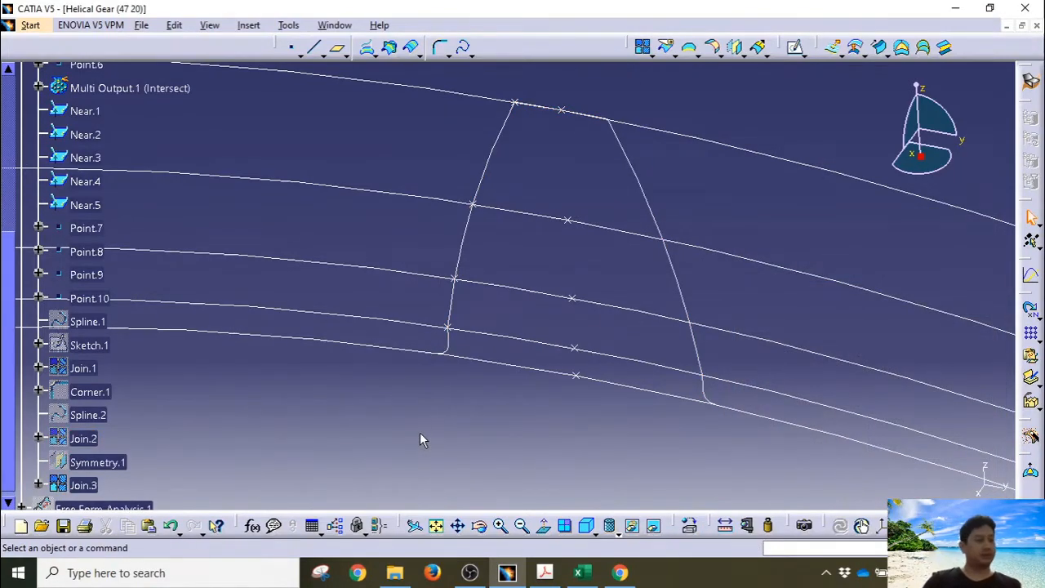
scroll(164, 379, "down", 2)
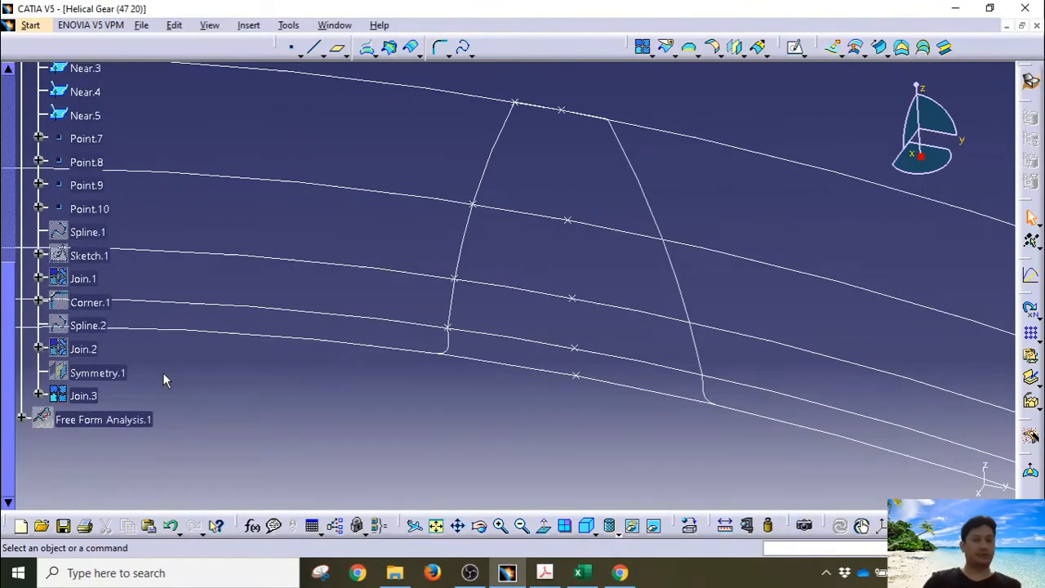
scroll(217, 358, "up", 3)
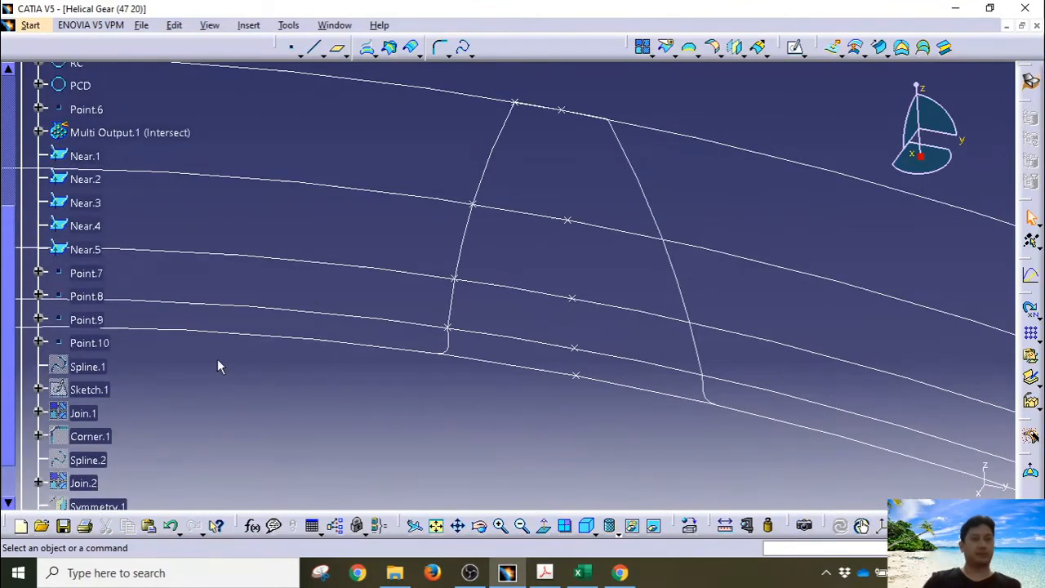
scroll(217, 359, "down", 2)
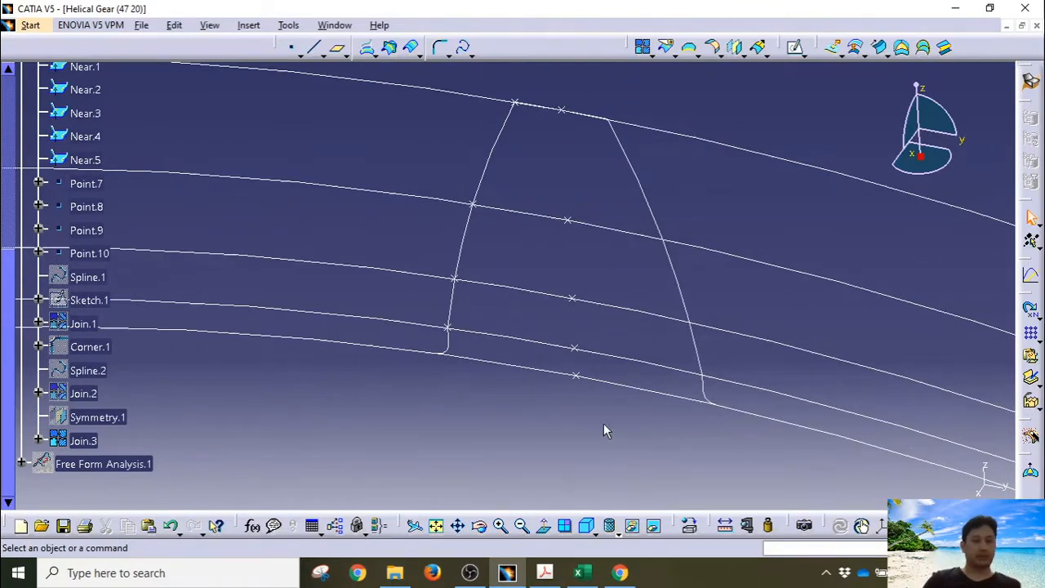
left_click(641, 388)
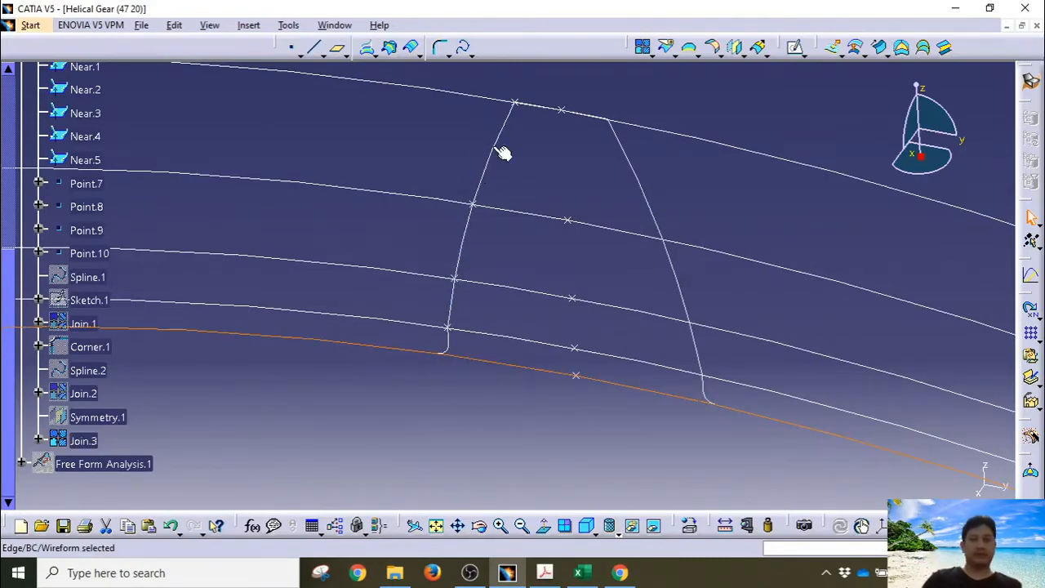
left_click(653, 89)
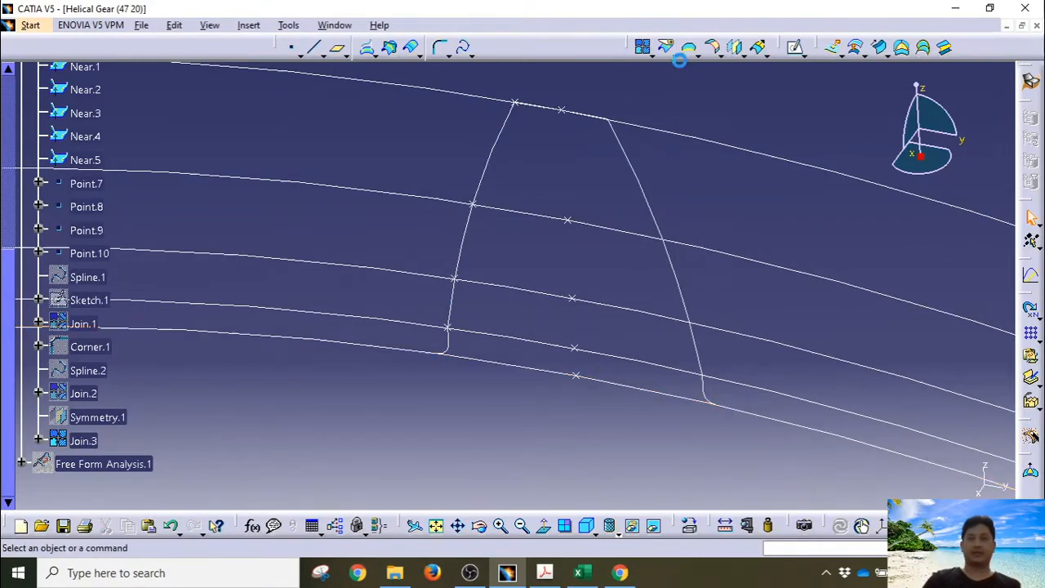
Split the BC circle with the tooth outline Join.3, keeping only the short arc between the two tooth roots
left_click(667, 48)
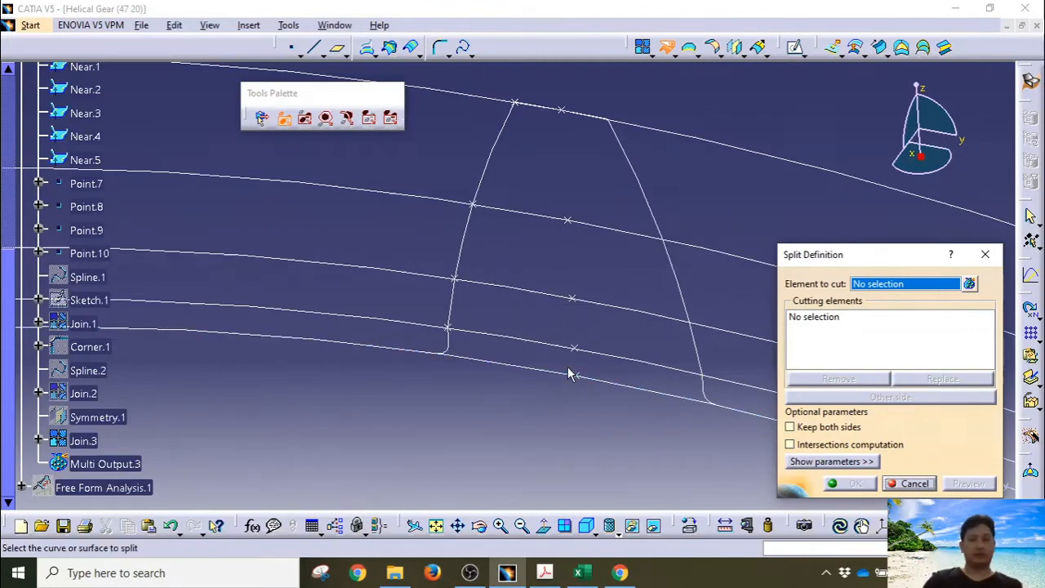
left_click(369, 350)
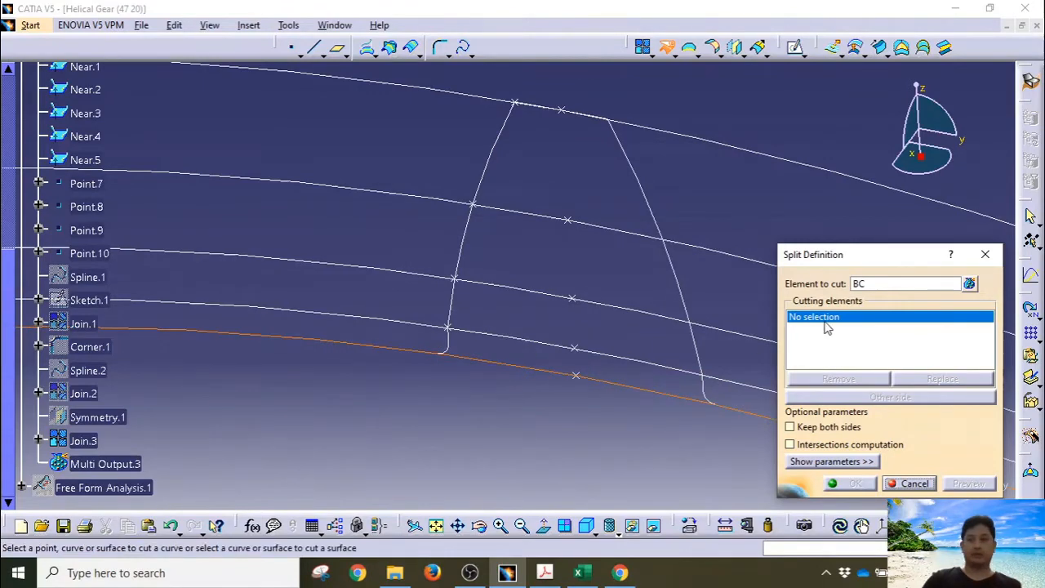
left_click(82, 440)
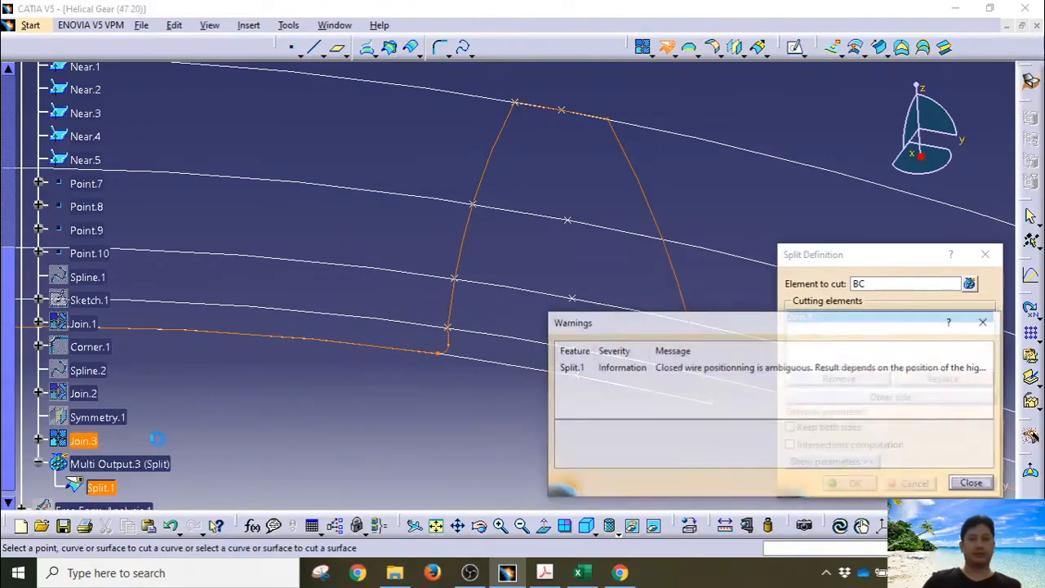
left_click(971, 483)
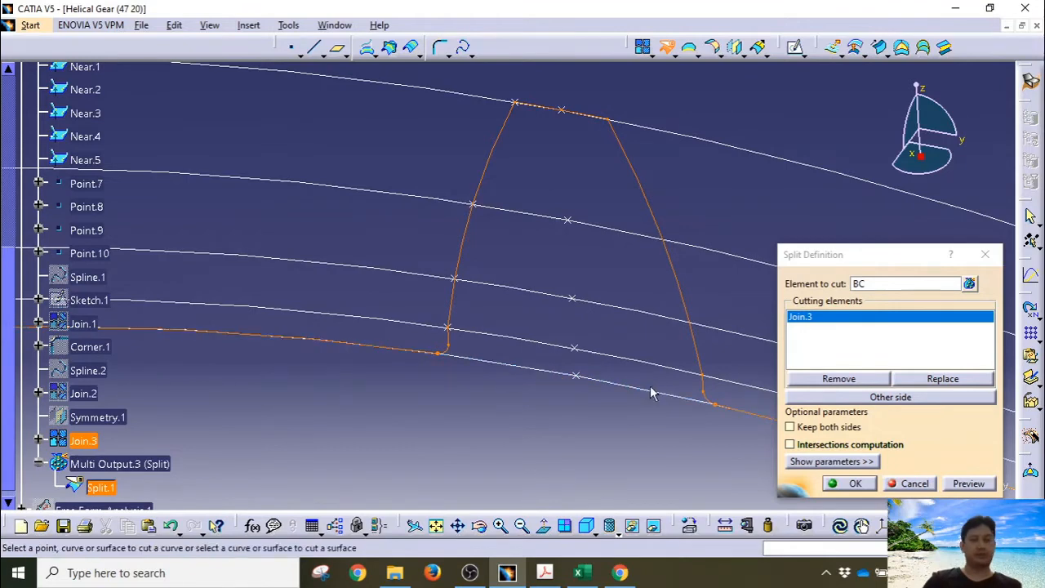
left_click(910, 397)
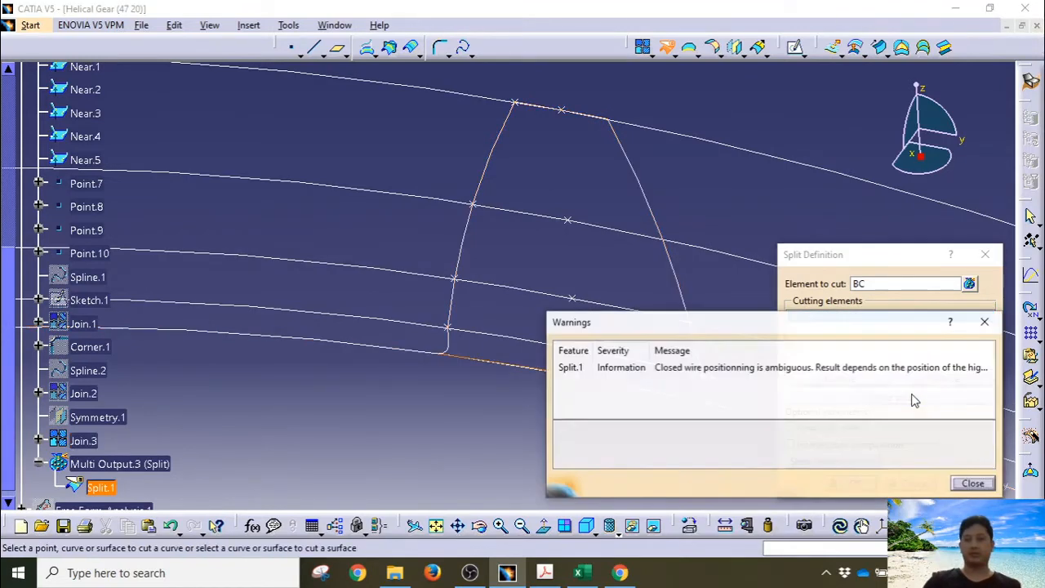
left_click(971, 483)
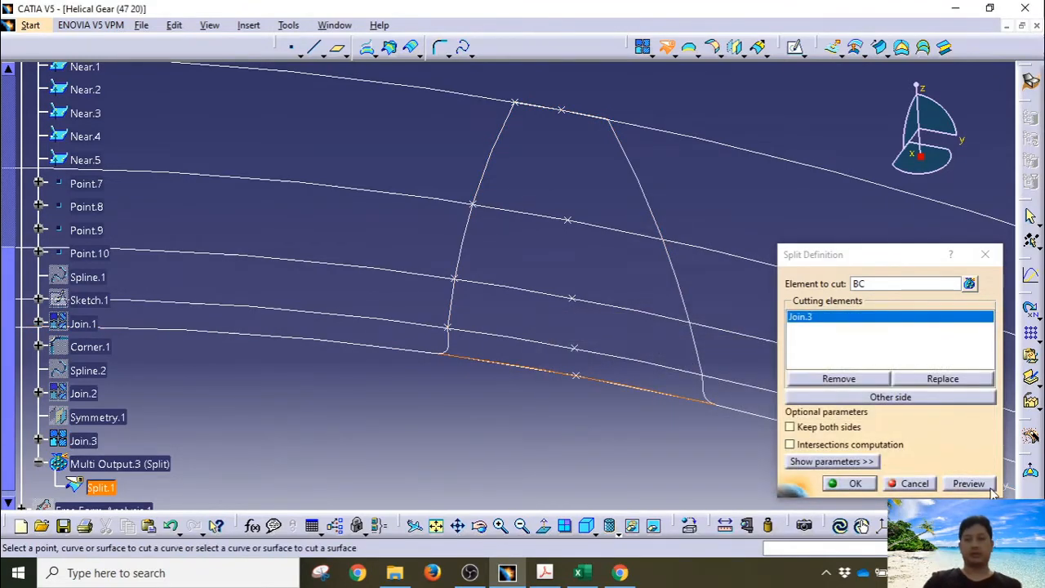
left_click(833, 485)
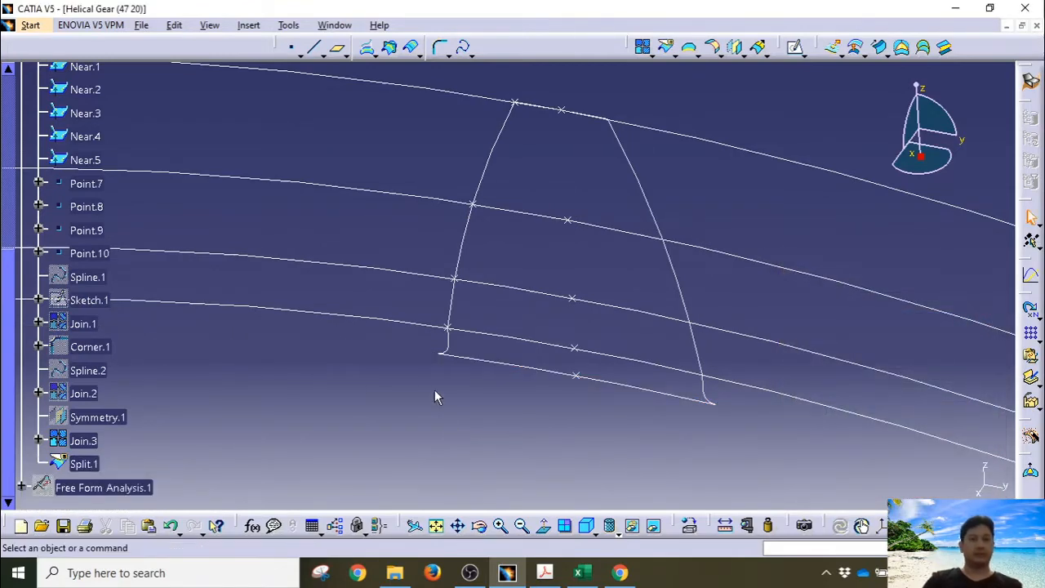
Show the hidden BC circle again
left_click(82, 463)
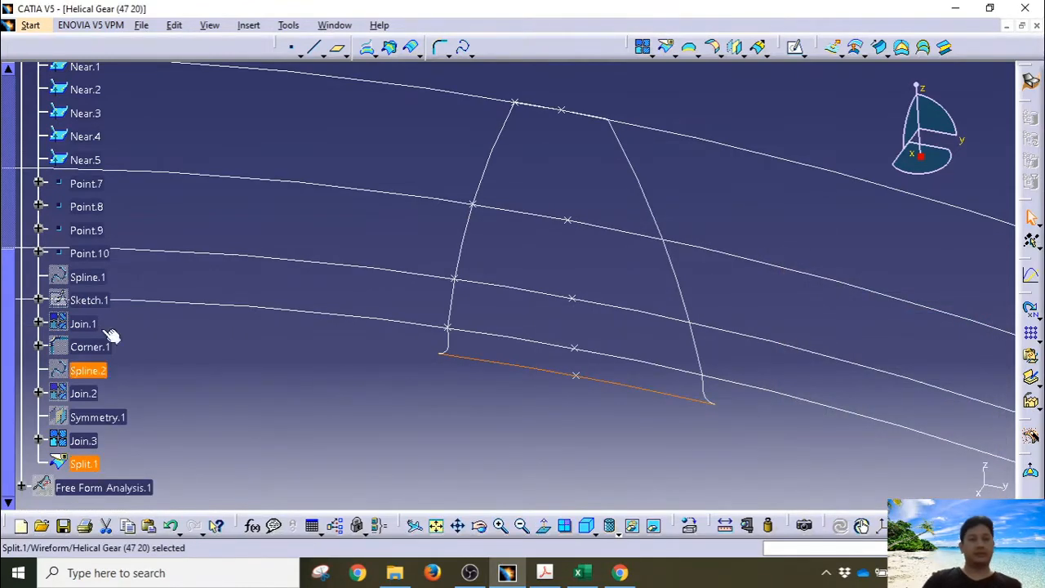
scroll(100, 281, "up", 3)
right_click(77, 128)
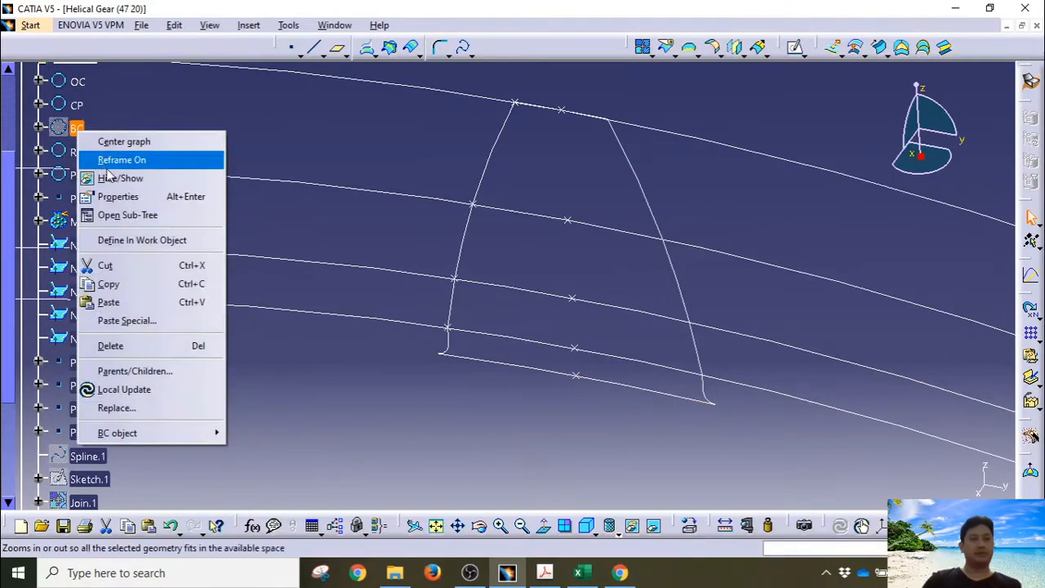
left_click(114, 178)
scroll(239, 387, "down", 4)
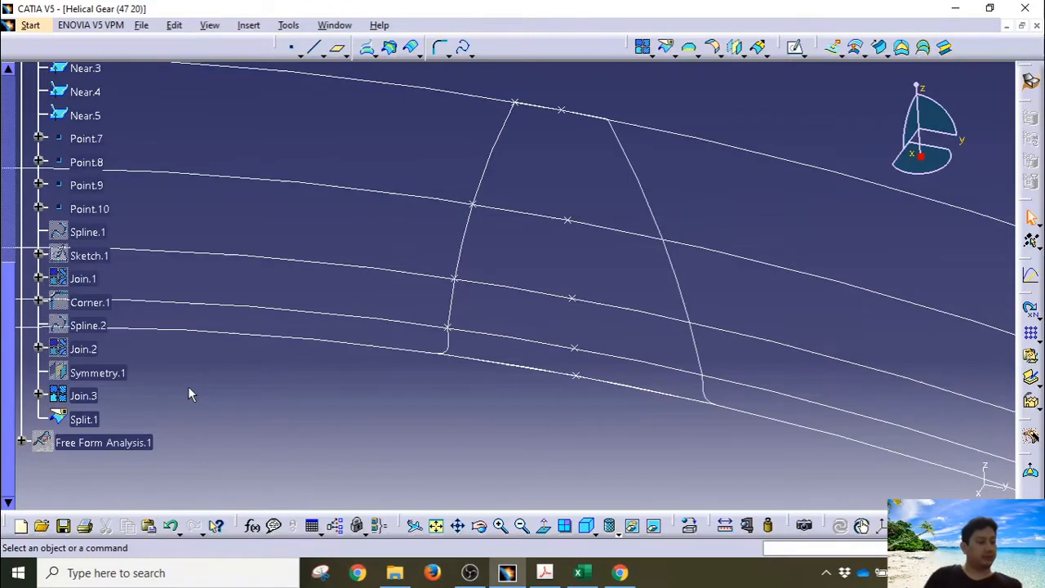
Join the tooth outline Join.3 and the root arc Split.1 into a closed tooth profile and select the result
left_click(84, 419)
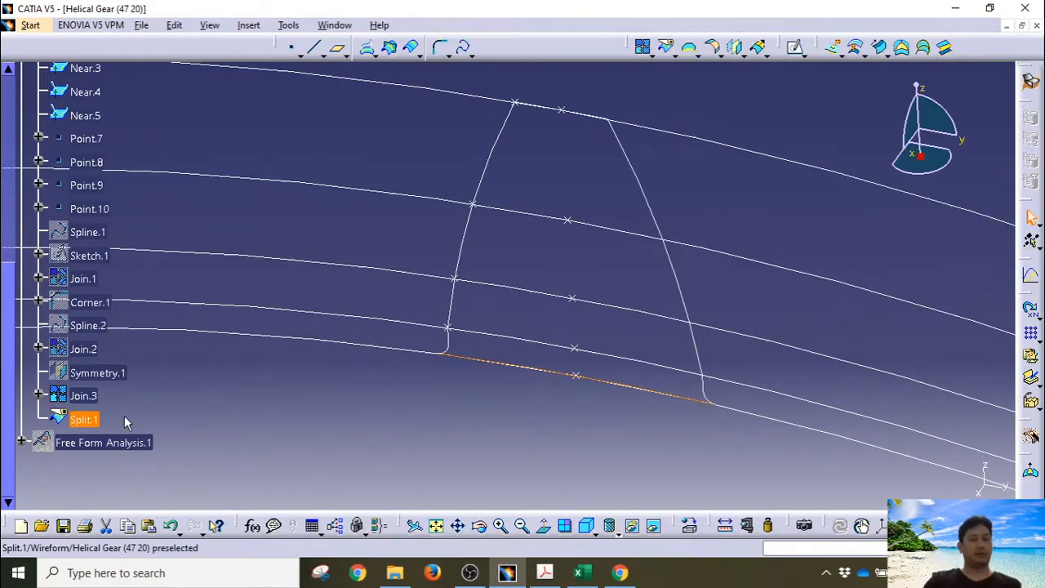
left_click(82, 396, "ctrl")
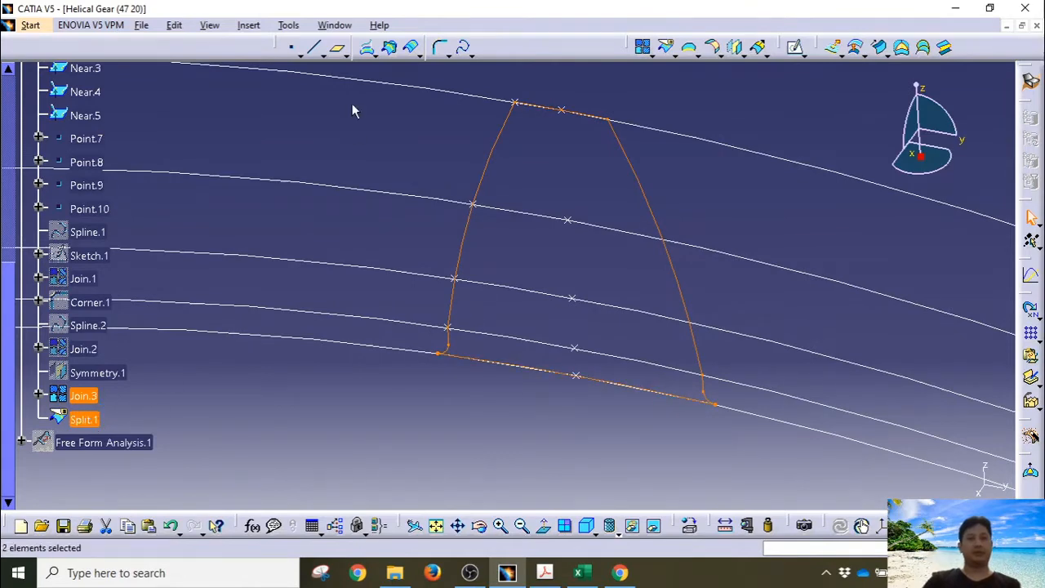
left_click(642, 47)
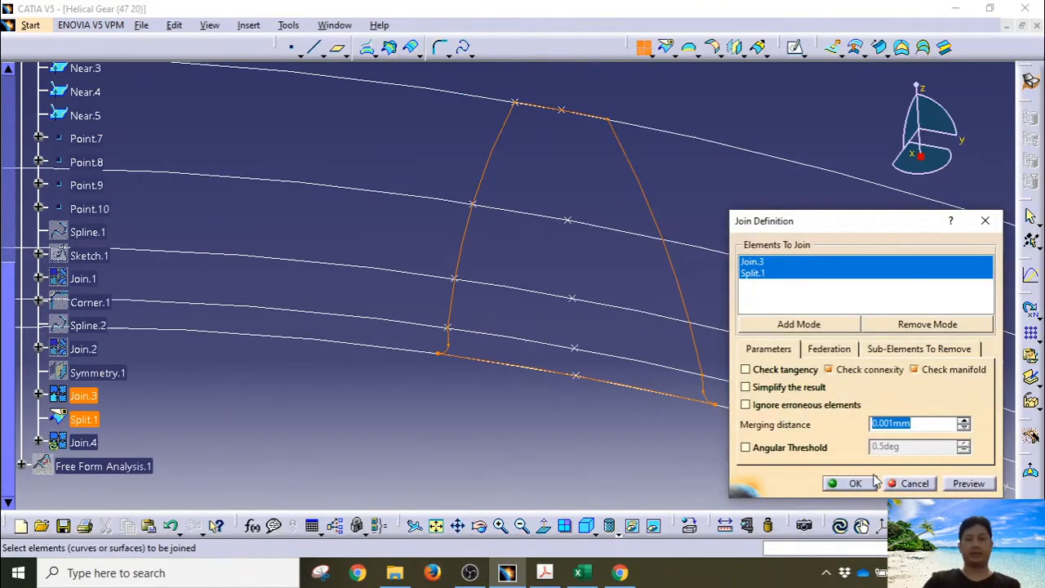
left_click(874, 483)
left_click(82, 442)
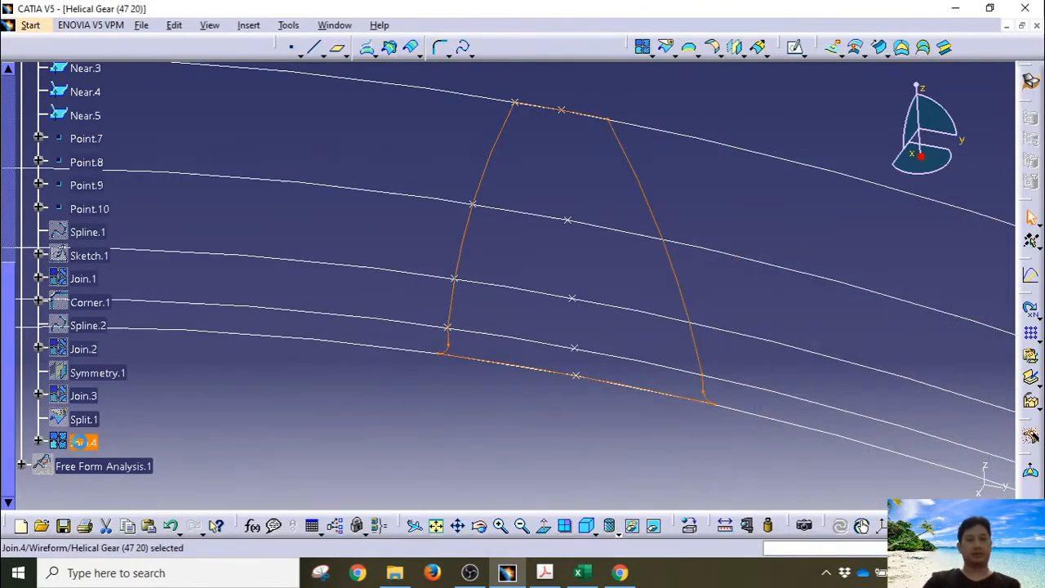
middle_click_drag(571, 414, 529, 487)
left_click(528, 420)
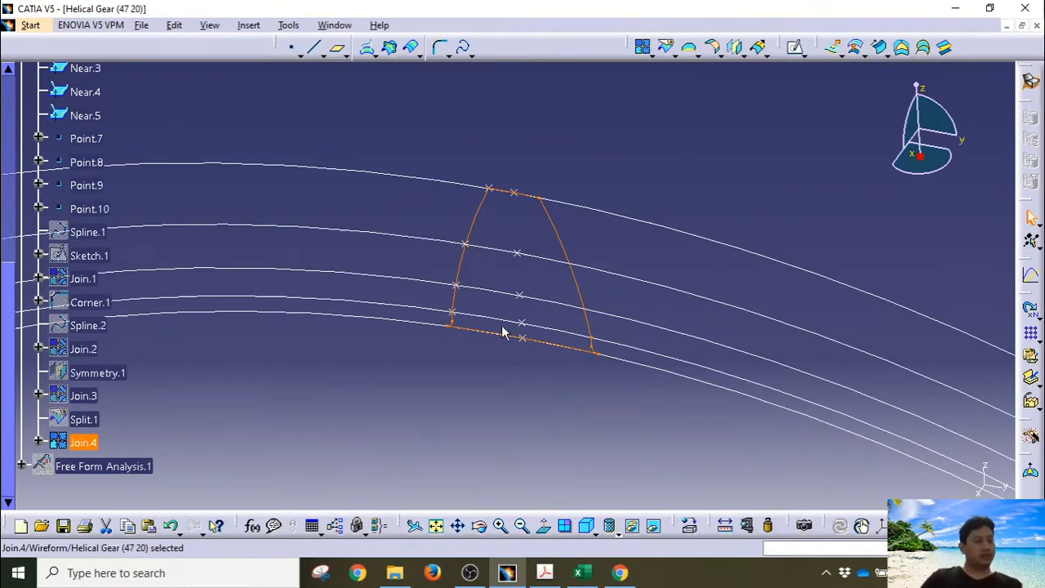
Collapse the Wireform set in the tree and insert a new geometrical set named Surface under Helical Gear (47 20)
scroll(24, 269, "up", 5)
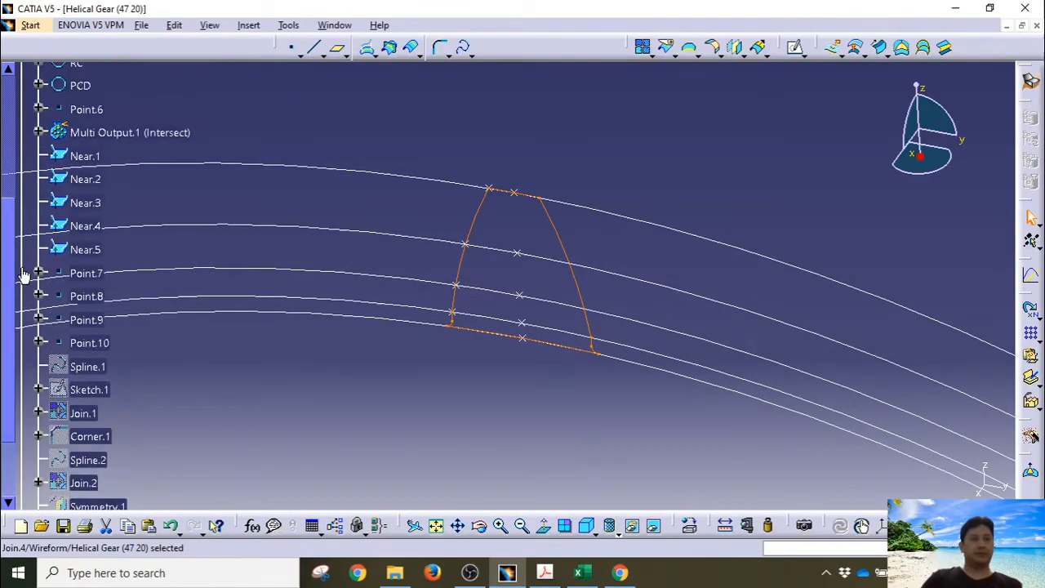
left_click(23, 103)
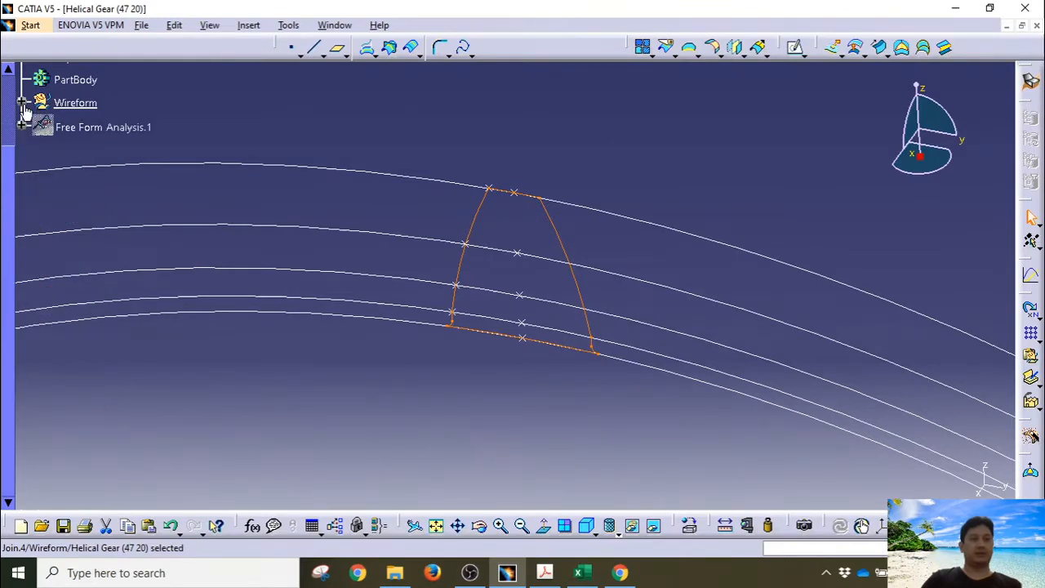
left_click(245, 105)
scroll(226, 168, "up", 3)
left_click(248, 24)
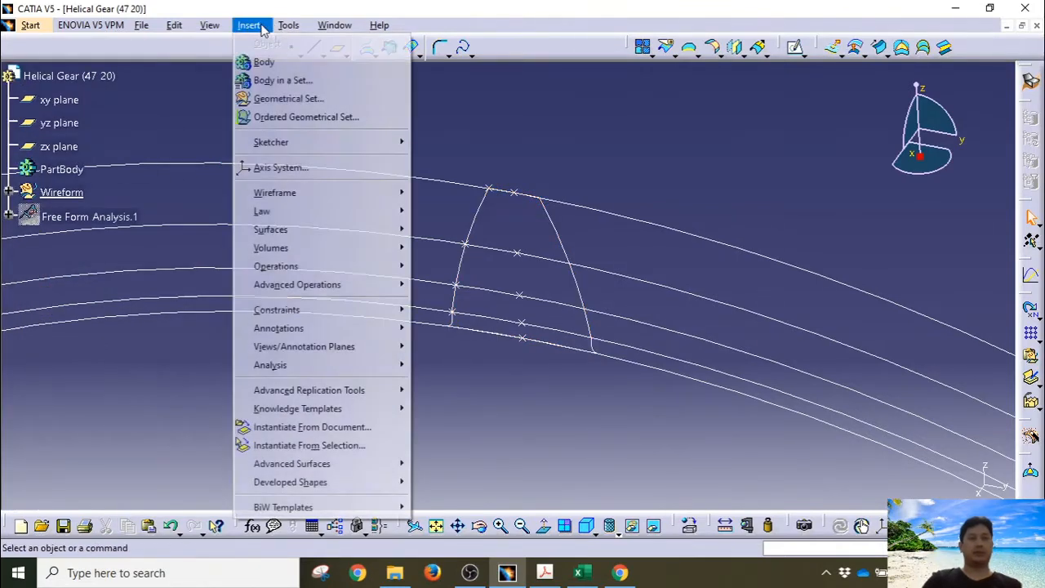
left_click(278, 99)
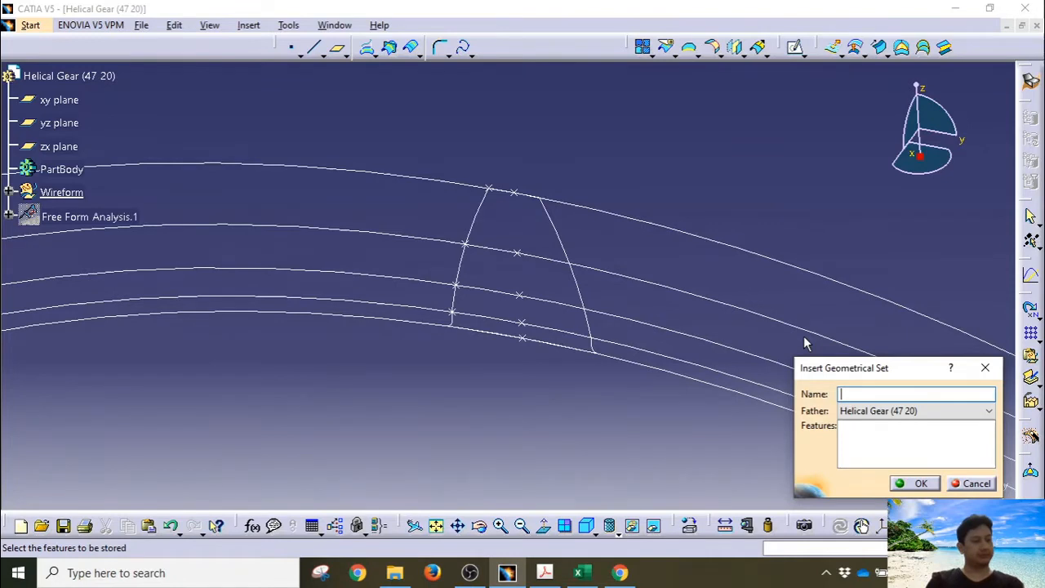
type("Surface")
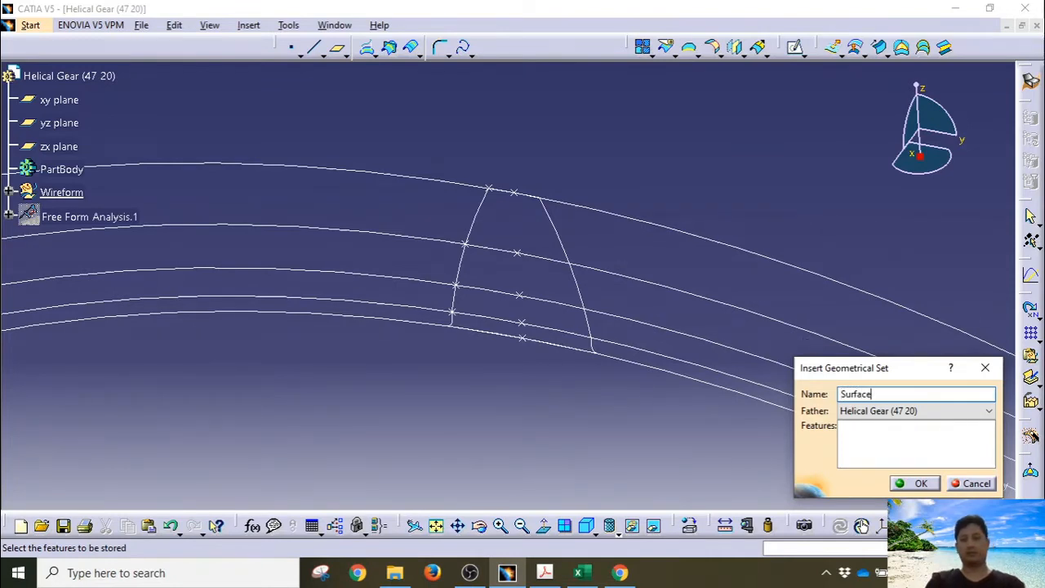
key("Return")
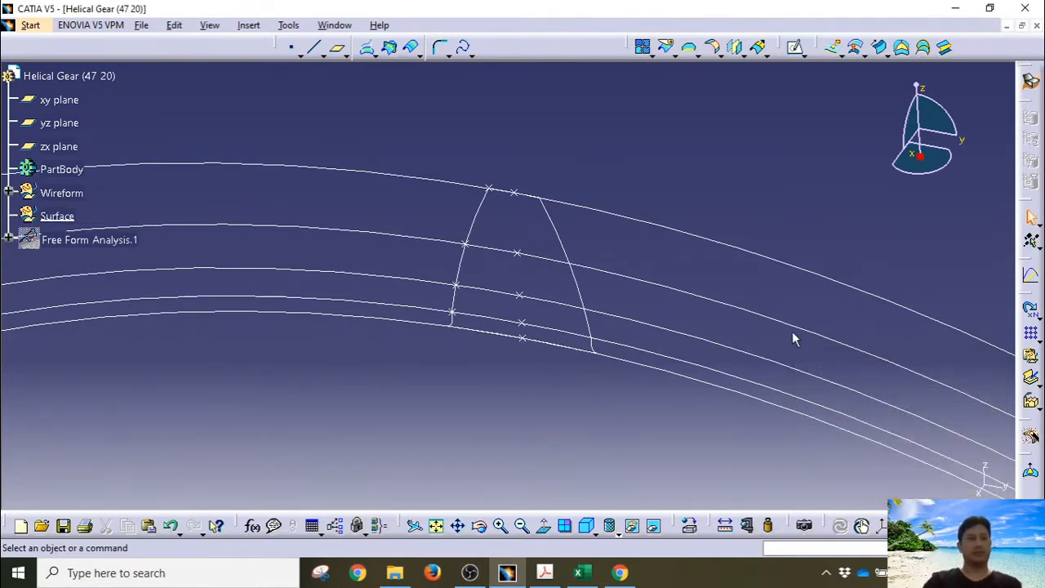
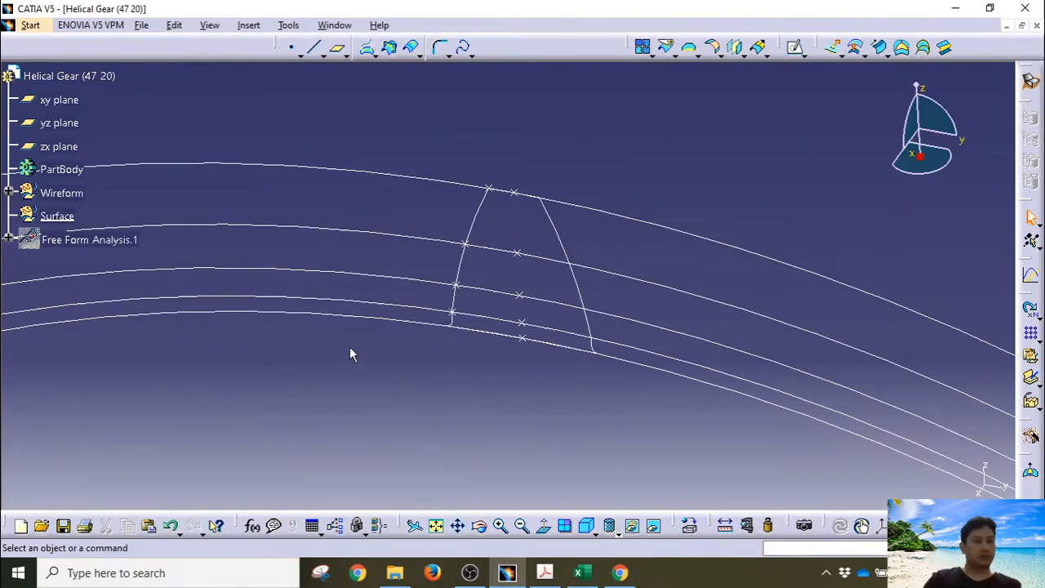
Set up an extruded surface from the BC circle along the X component with a 20 mm first limit
left_click(251, 315)
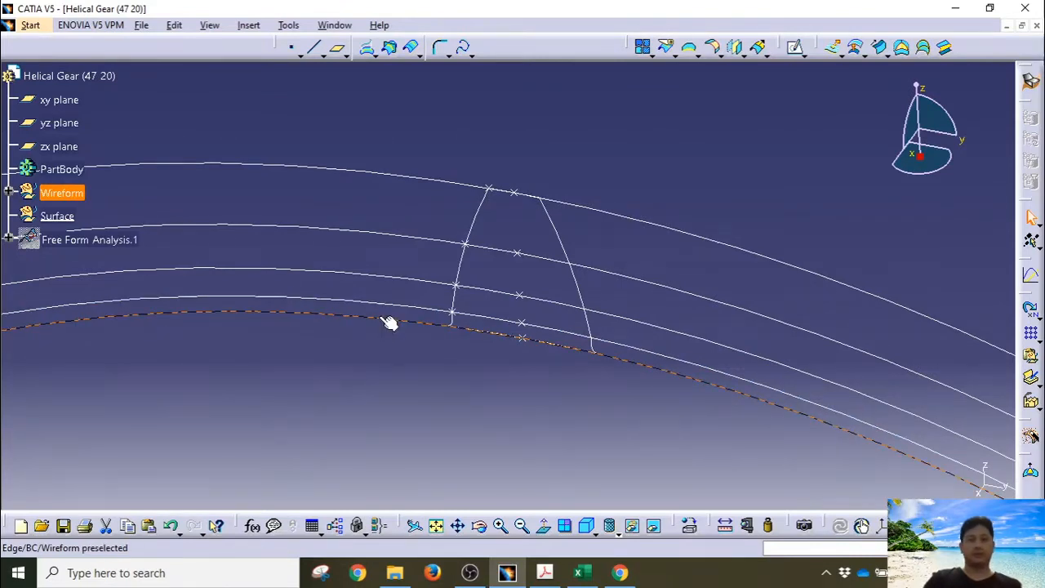
middle_click_drag(392, 339, 414, 452)
middle_click_drag(680, 240, 644, 140)
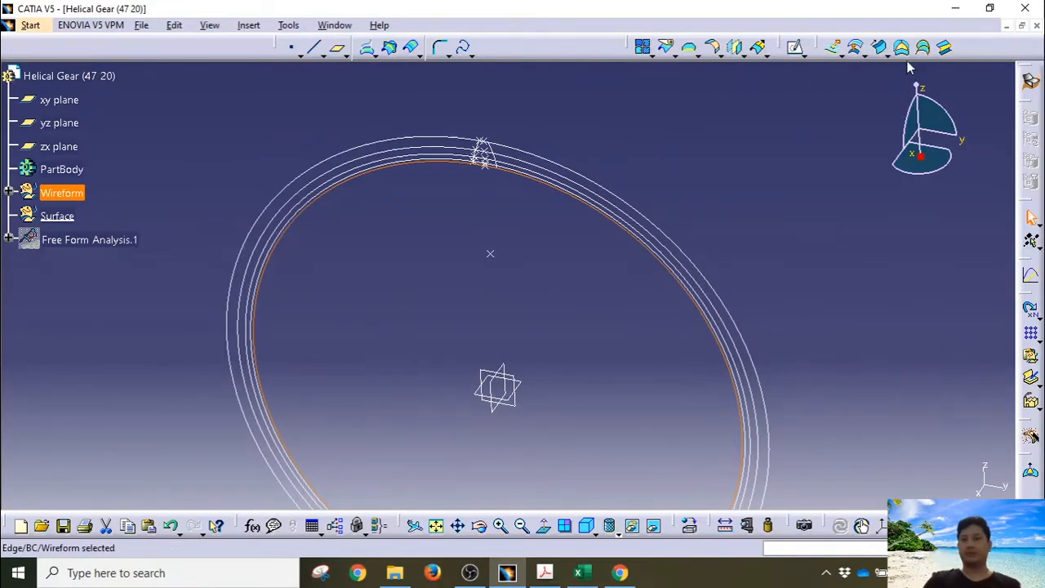
left_click(834, 48)
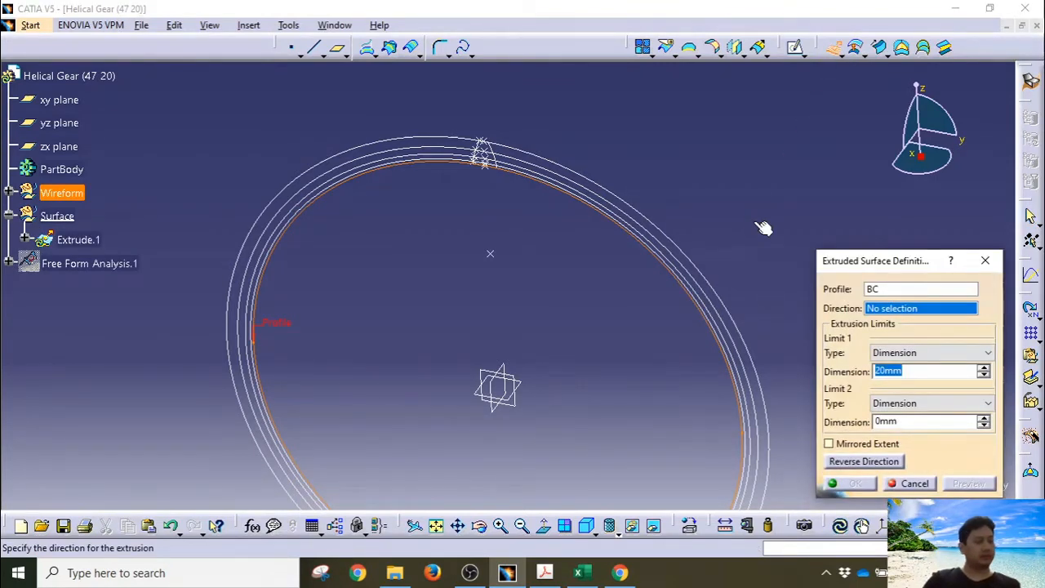
right_click(881, 311)
left_click(929, 379)
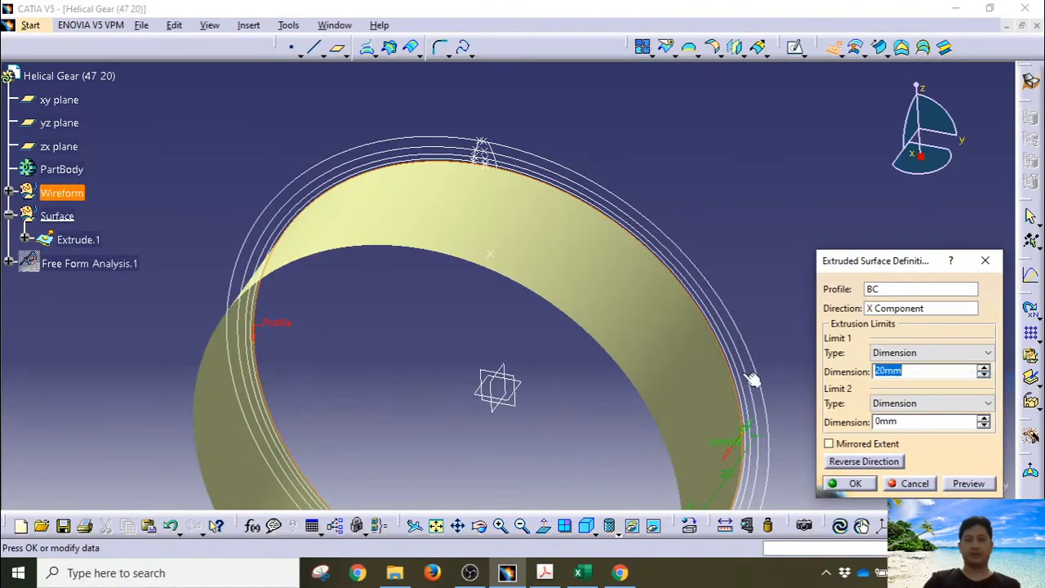
left_click(869, 265)
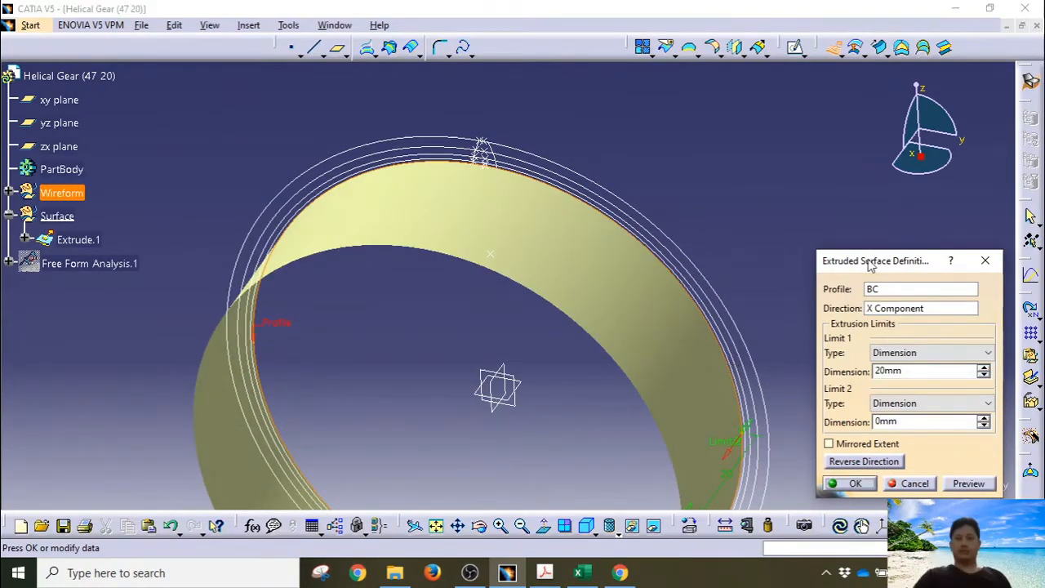
left_click(880, 372)
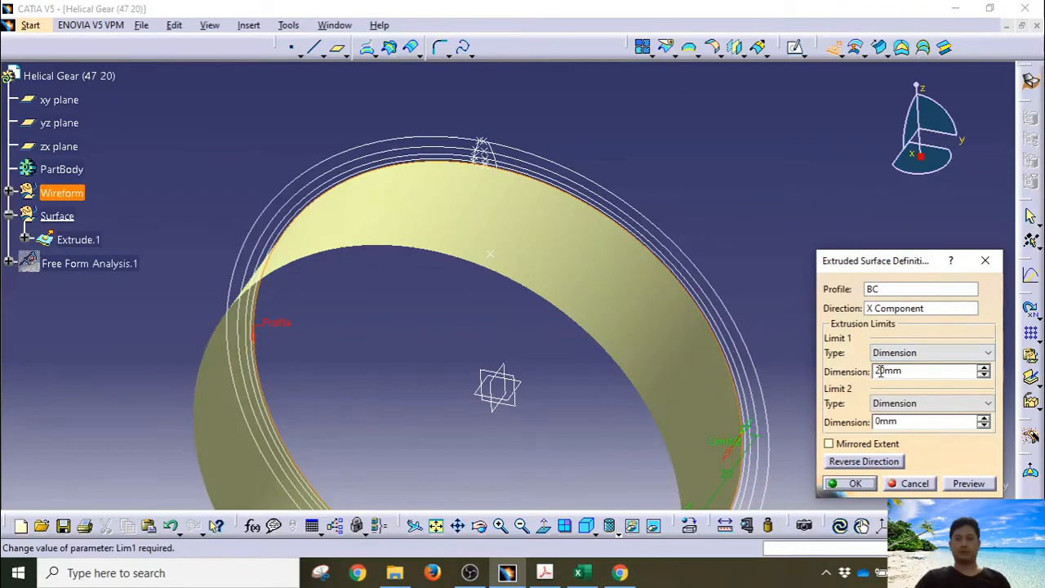
Check the gear width in the GEARBOX PDF drawing, return to CATIA and accept the surface extrusion at 20 mm
left_click(545, 572)
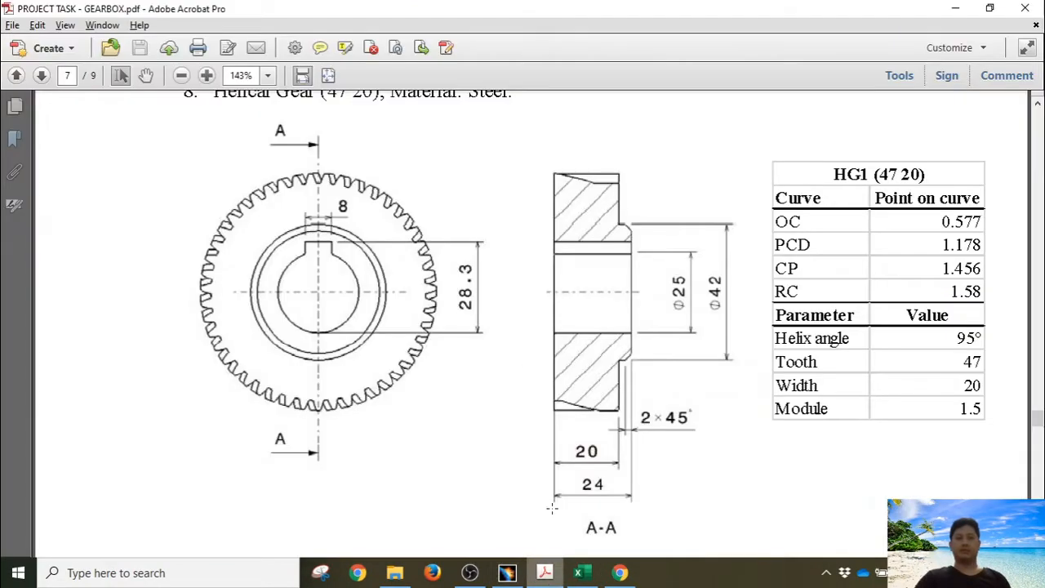
scroll(607, 307, "down", 1)
scroll(607, 307, "up", 1)
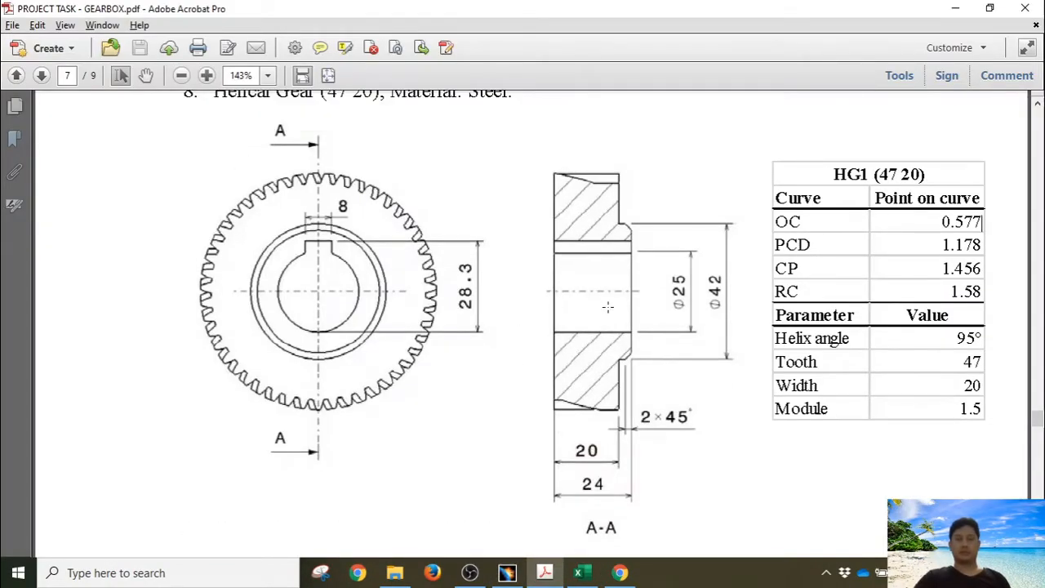
scroll(607, 307, "up", 1)
scroll(604, 305, "down", 1)
left_click(952, 7)
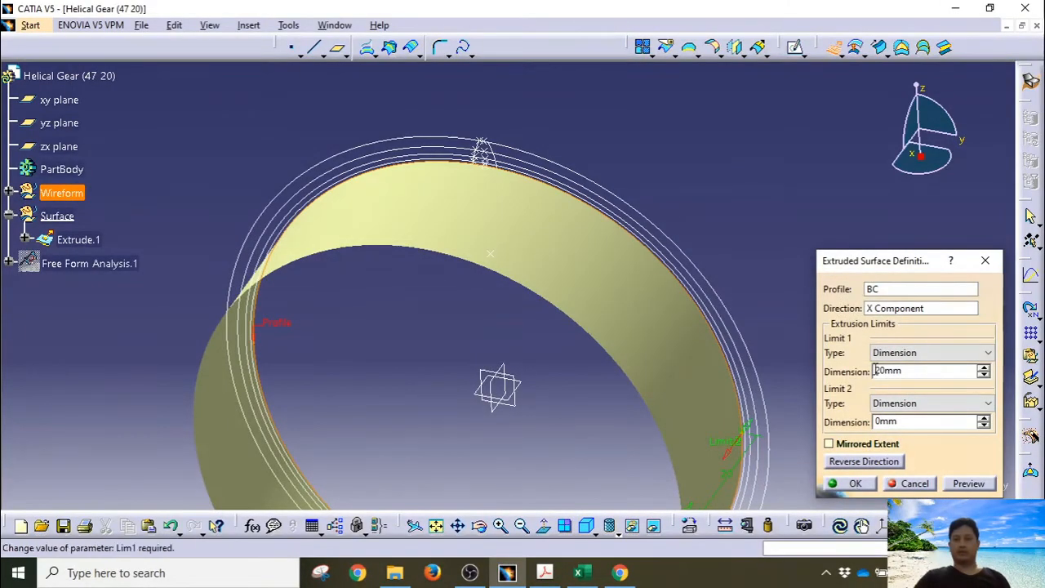
left_click(839, 483)
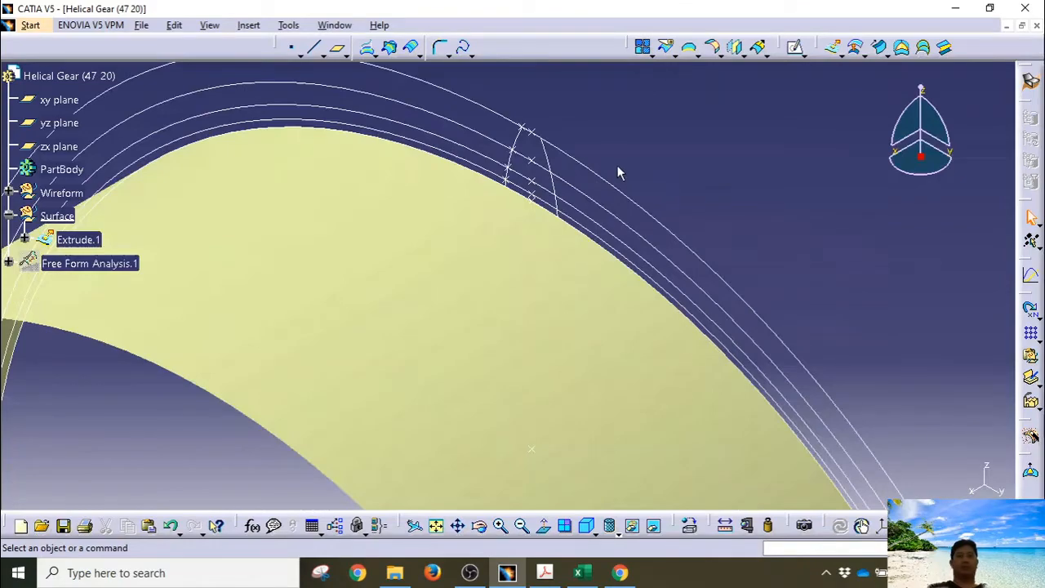
Start a new line definition of type Angle/Normal to curve for the tooth's helix guide
mouse_move(618, 168)
middle_mouse_down()
mouse_move(630, 163)
mouse_move(662, 187)
mouse_move(630, 224)
mouse_move(629, 156)
mouse_move(618, 149)
middle_mouse_up()
middle_click_drag(707, 275, 538, 313)
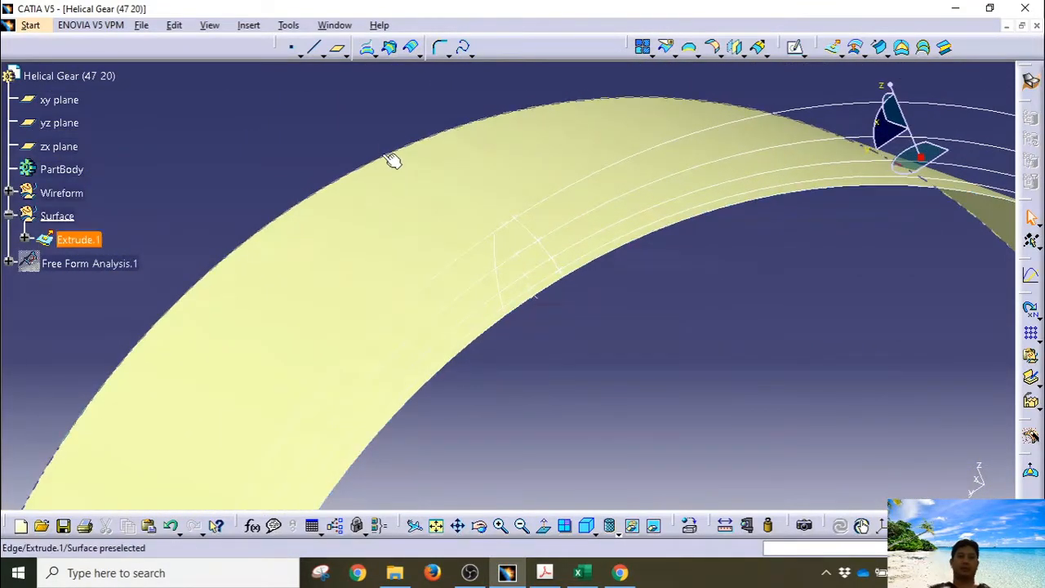
middle_click_drag(385, 155, 443, 189)
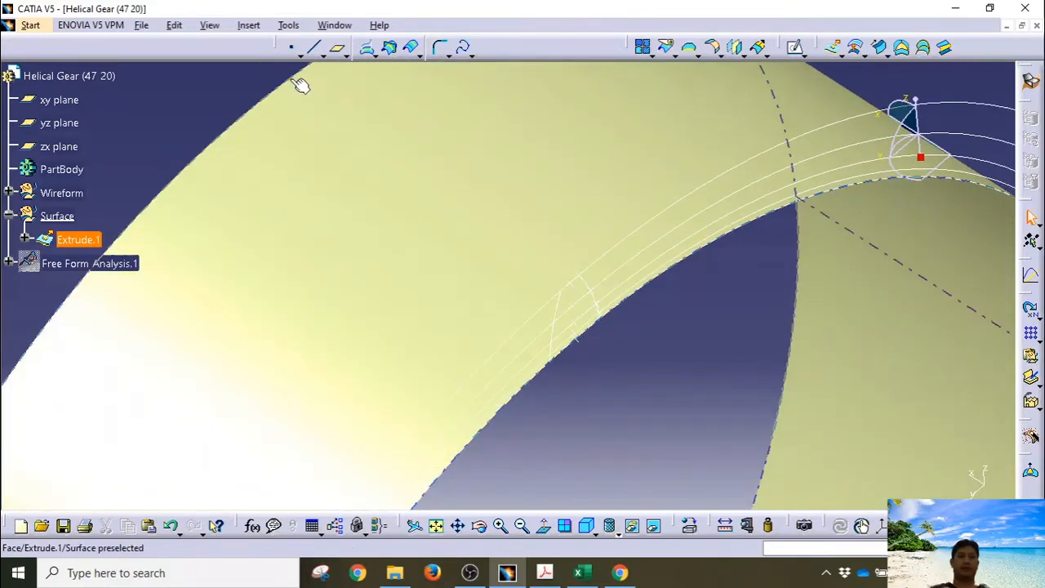
middle_click_drag(297, 85, 384, 236)
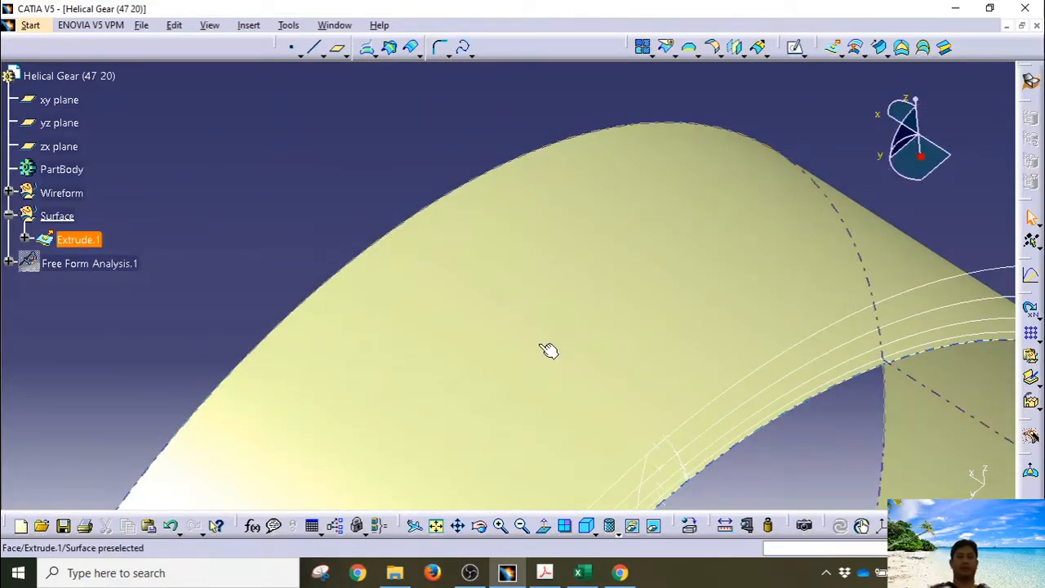
middle_click_drag(548, 351, 435, 194)
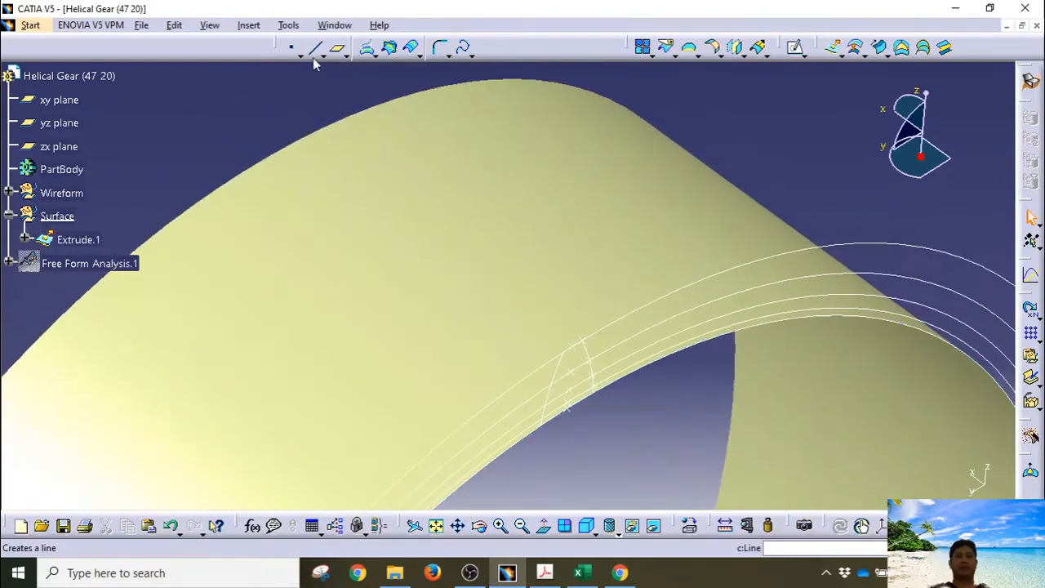
left_click(315, 49)
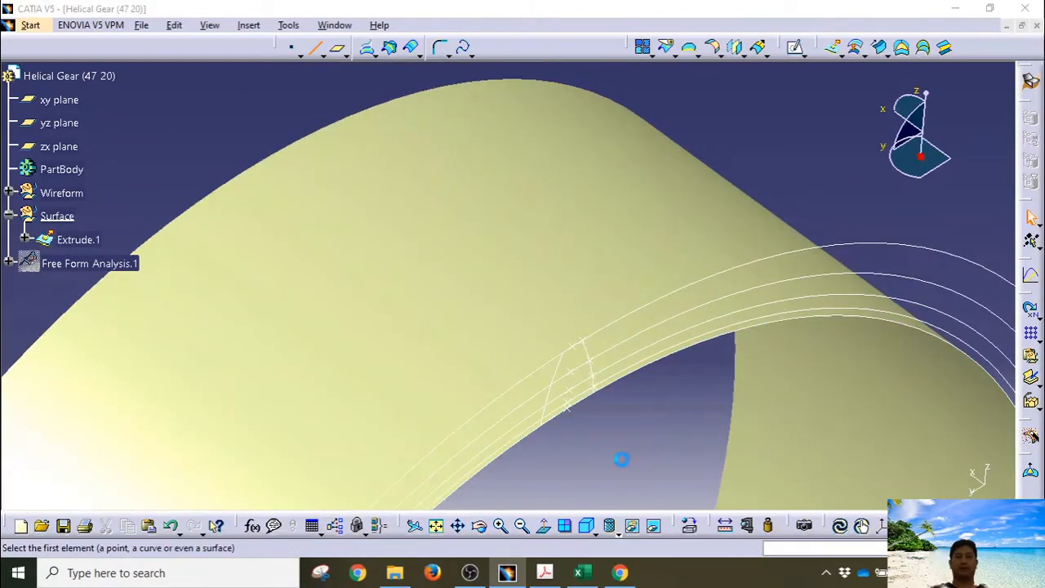
middle_click_drag(602, 440, 623, 285)
middle_click_drag(597, 375, 495, 343)
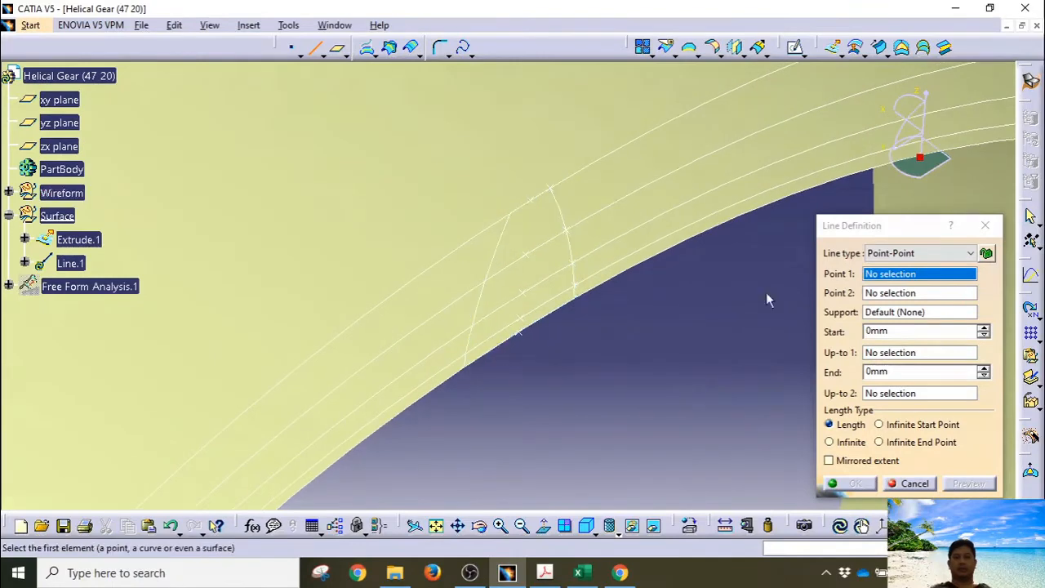
left_click(906, 255)
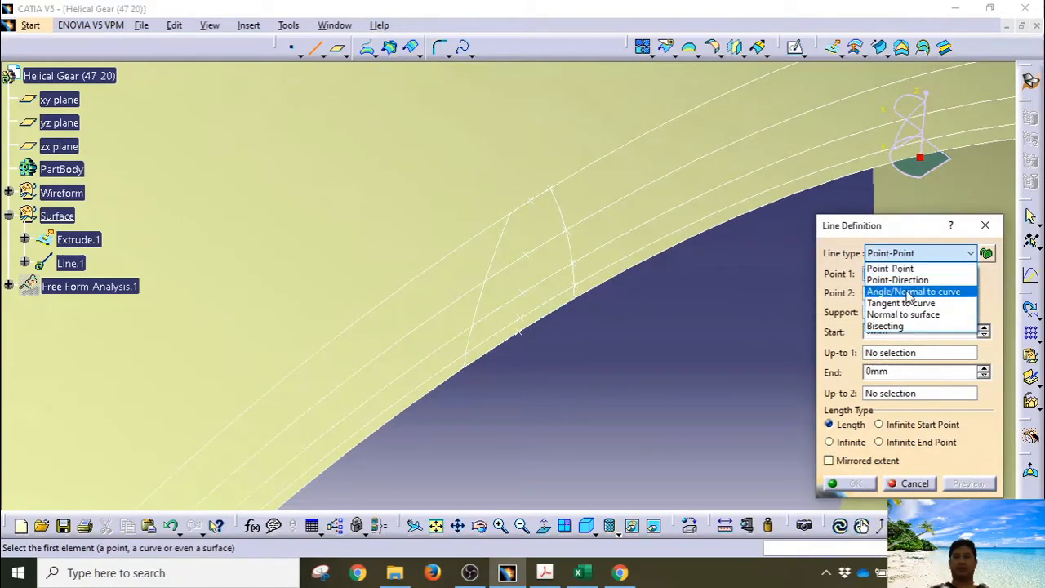
left_click(909, 293)
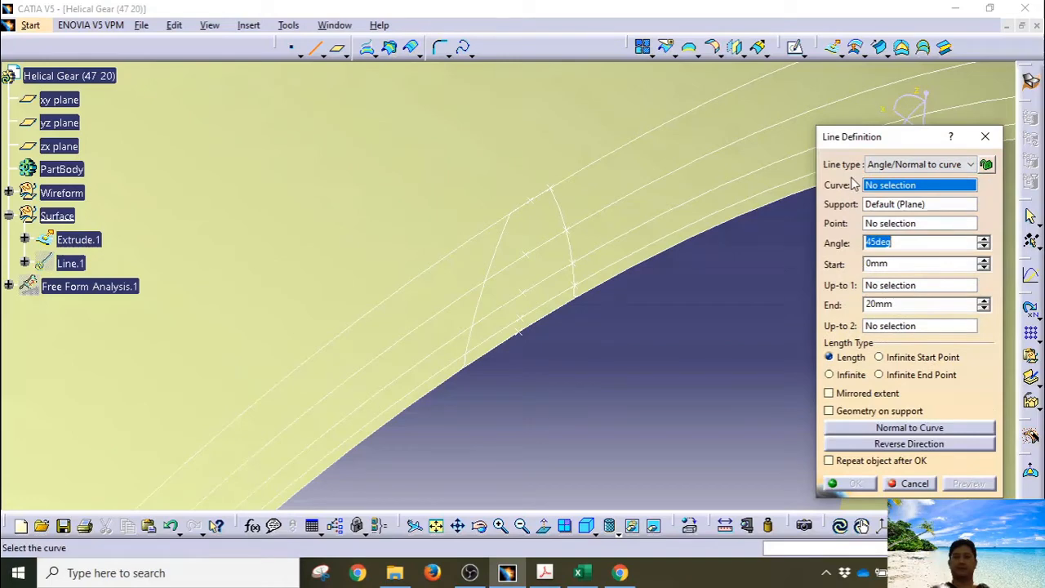
Define the line from curve BC on the extruded surface, starting at point Near.3 on that circle, at a 95° angle
left_click(589, 292)
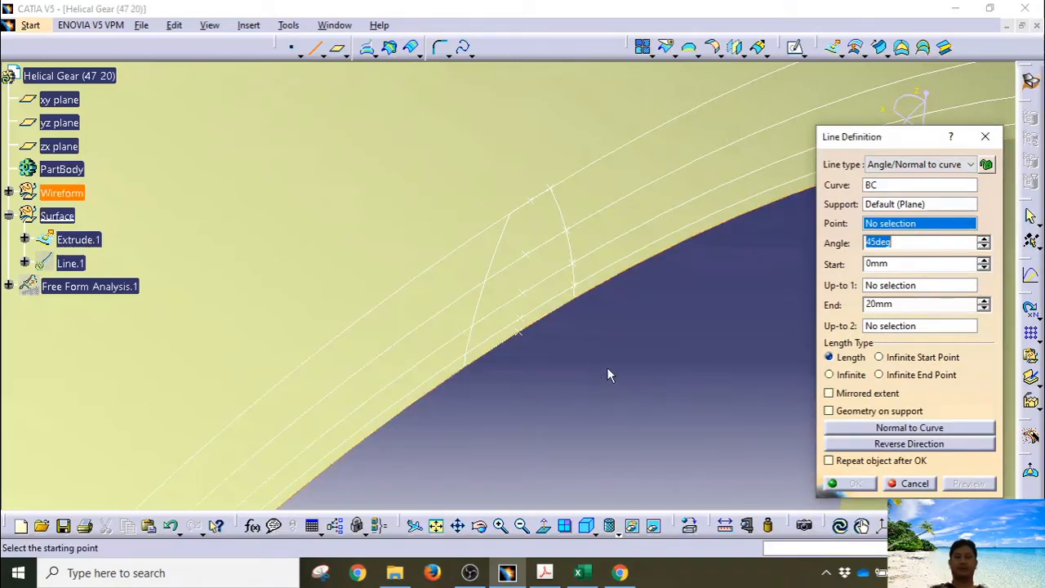
left_click(904, 210)
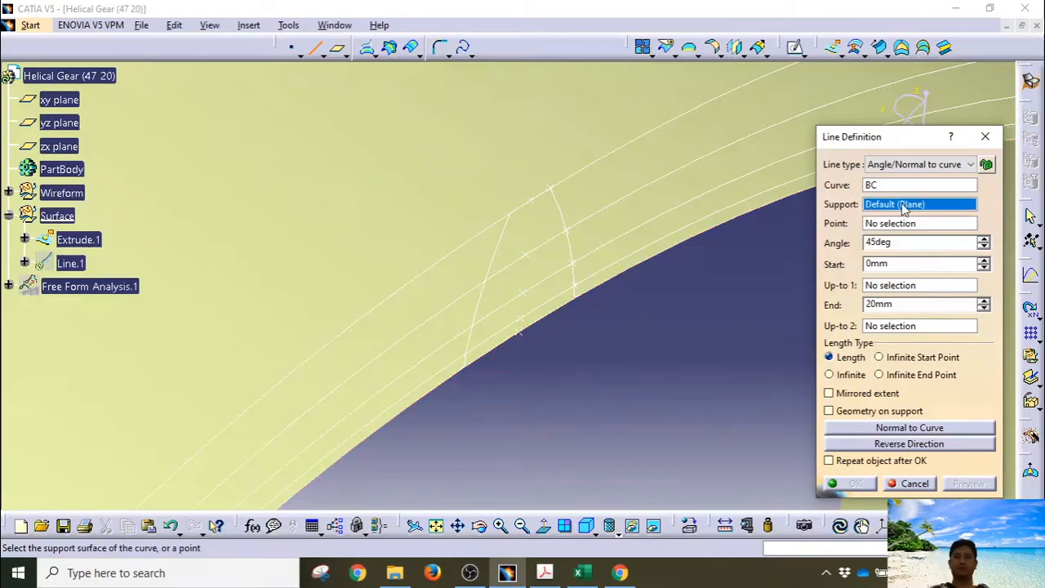
left_click(286, 234)
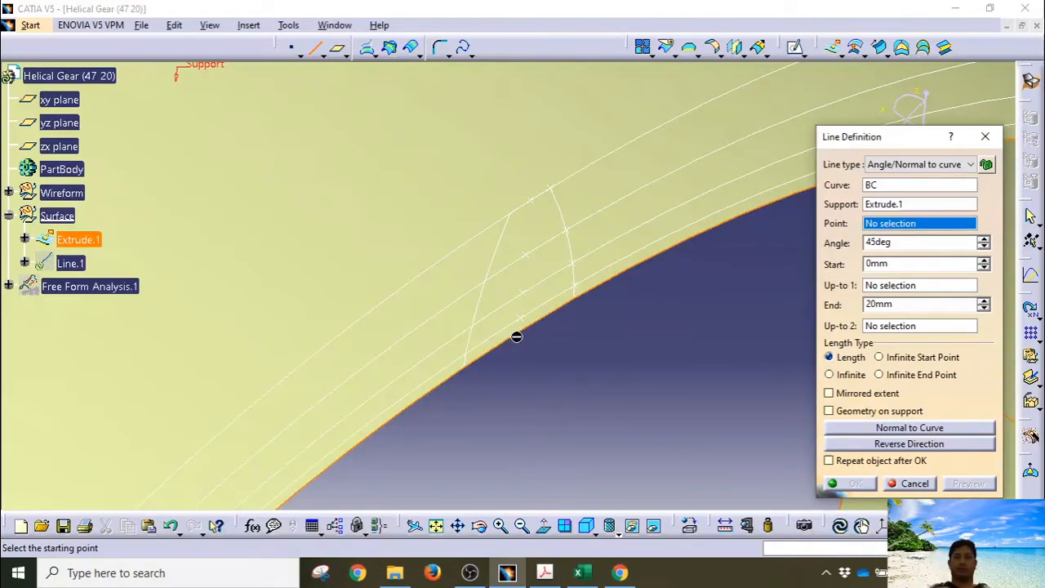
left_click(516, 334)
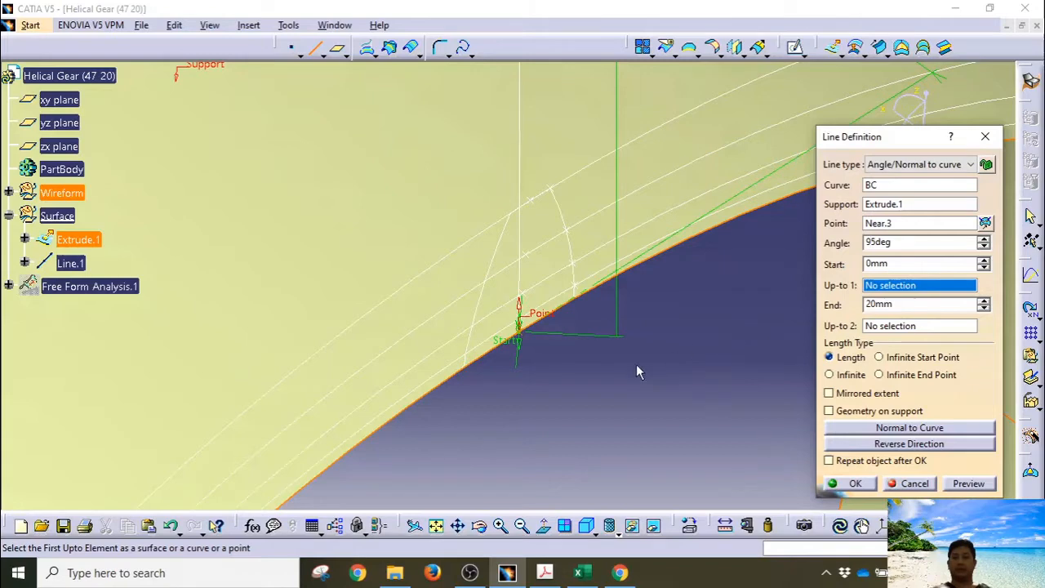
Limit the line's second end to the far edge of the extruded surface and enable Geometry on support
middle_click_drag(445, 234, 776, 513)
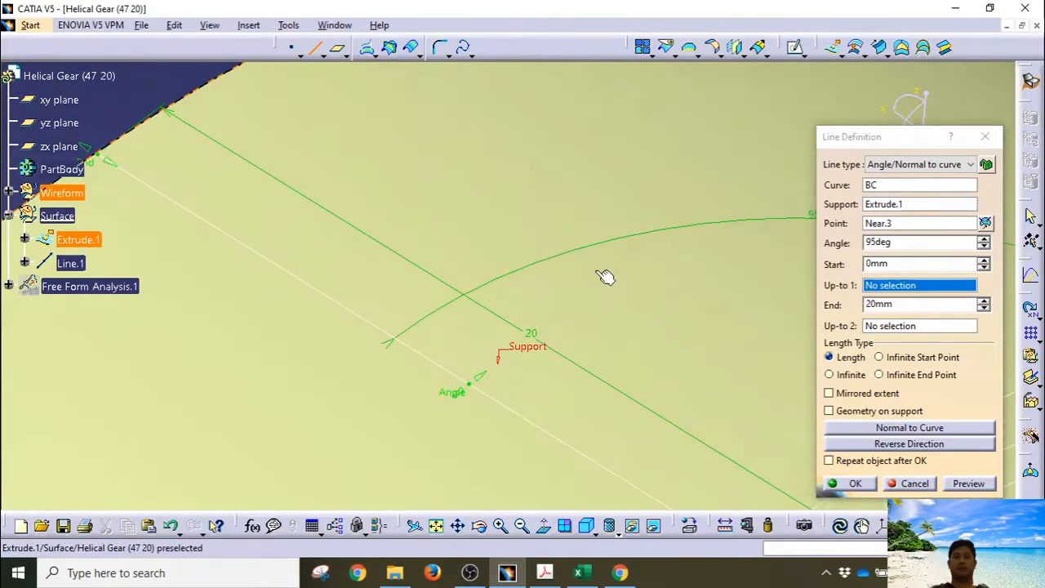
left_click(880, 325)
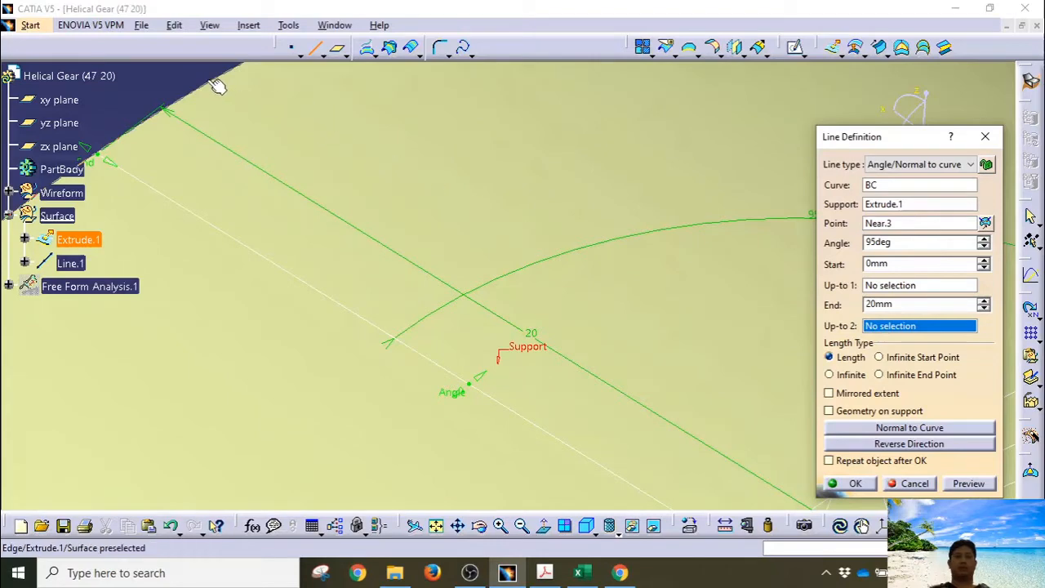
middle_click_drag(245, 119, 417, 223)
middle_click_drag(457, 343, 484, 216)
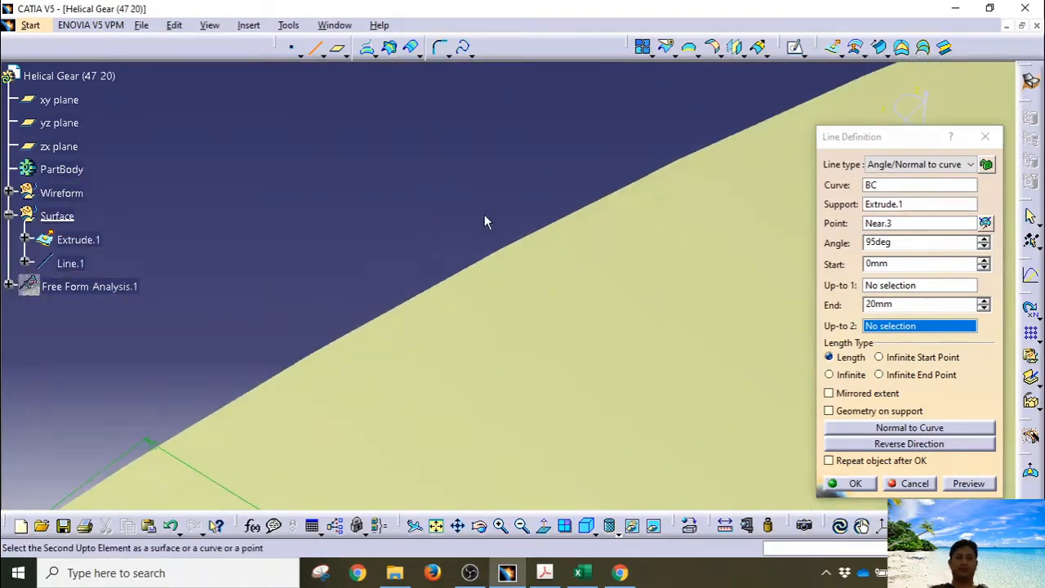
left_click(415, 298)
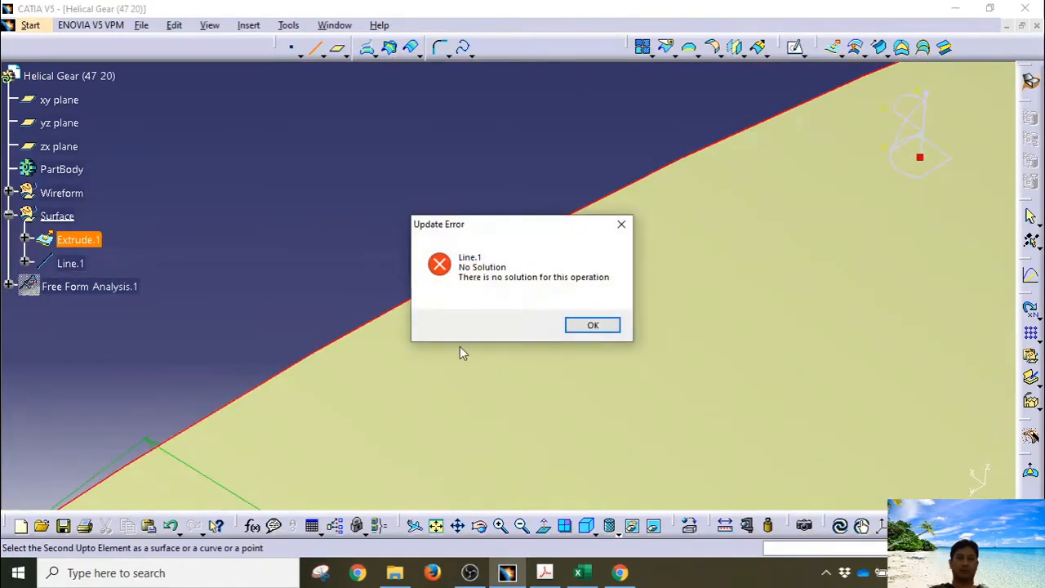
left_click(605, 333)
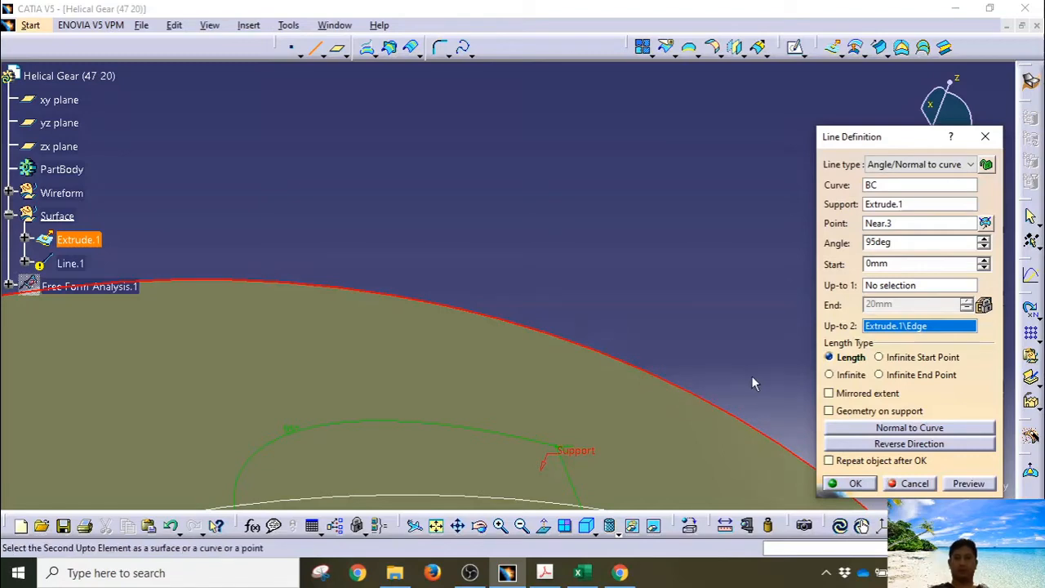
left_click(829, 411)
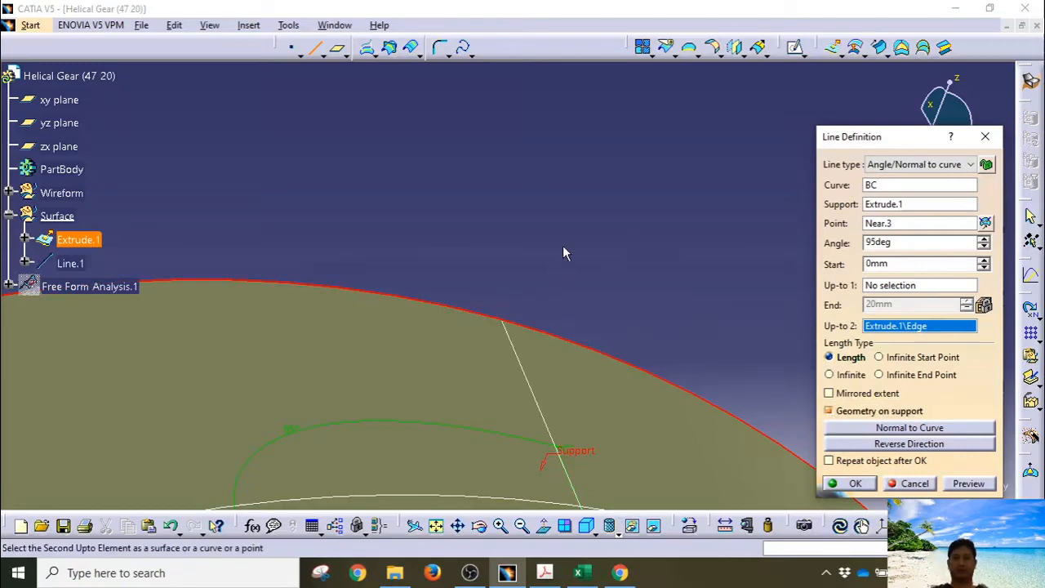
Accept the 95° guide line definition on the extruded surface
middle_click_drag(563, 245, 651, 381)
middle_click_drag(490, 368, 488, 342)
left_click(849, 483)
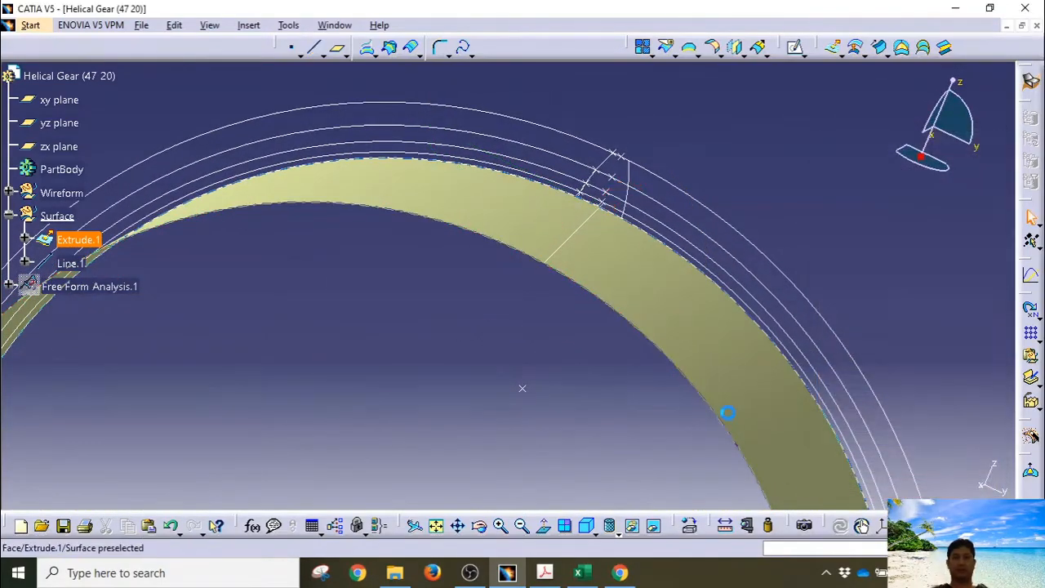
Examine the guide line's slant across the extruded surface in the front view and from slightly tilted angles
middle_click_drag(595, 309, 645, 261)
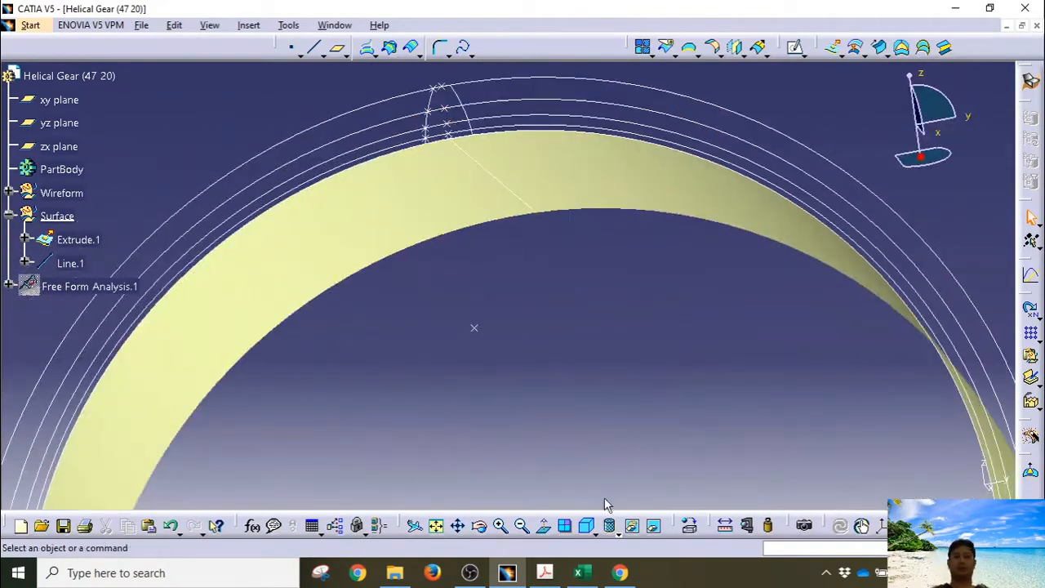
left_click(593, 530)
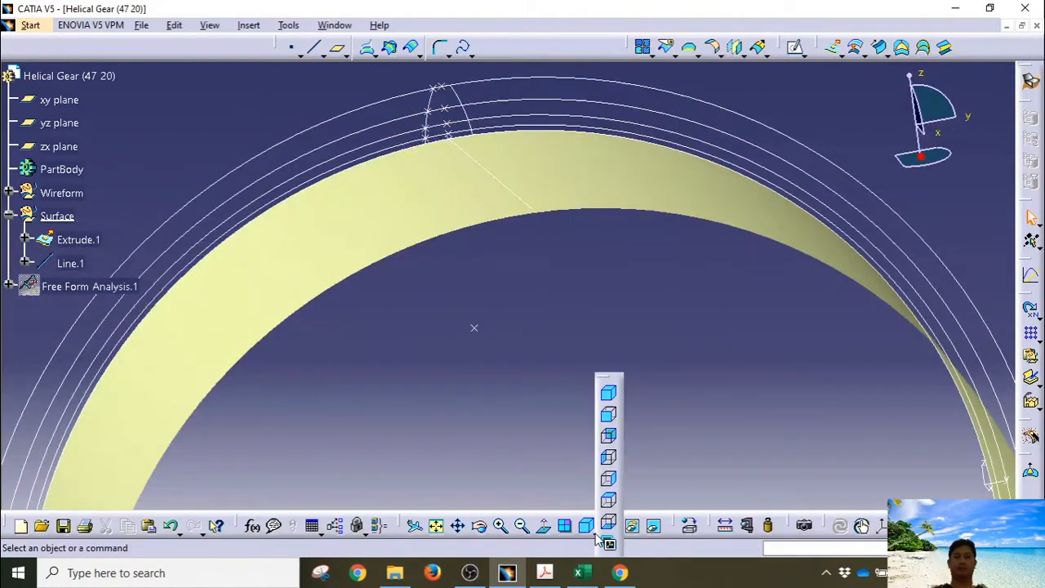
left_click(602, 416)
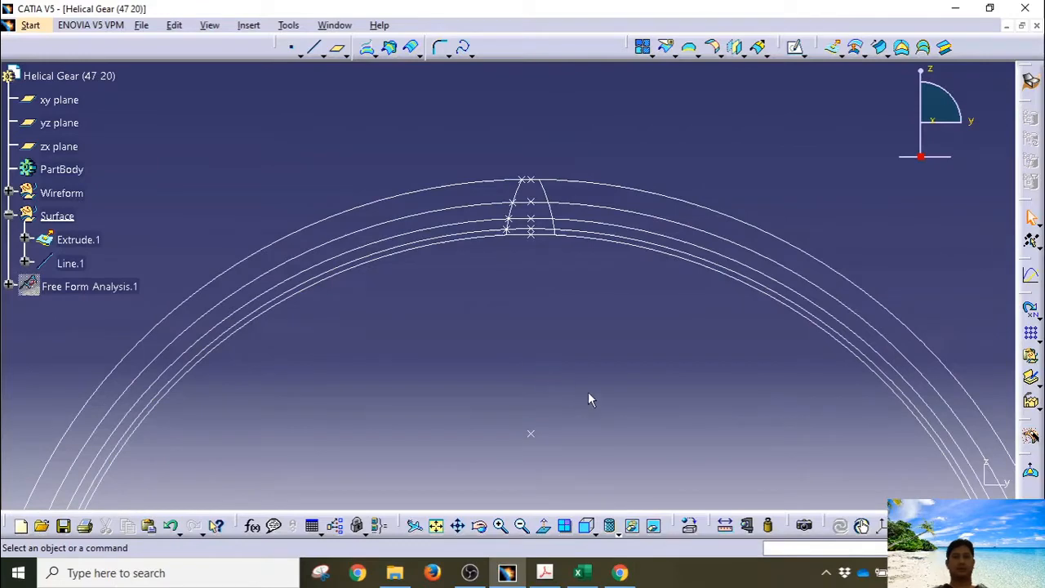
middle_click_drag(523, 295, 520, 320)
left_click(436, 526)
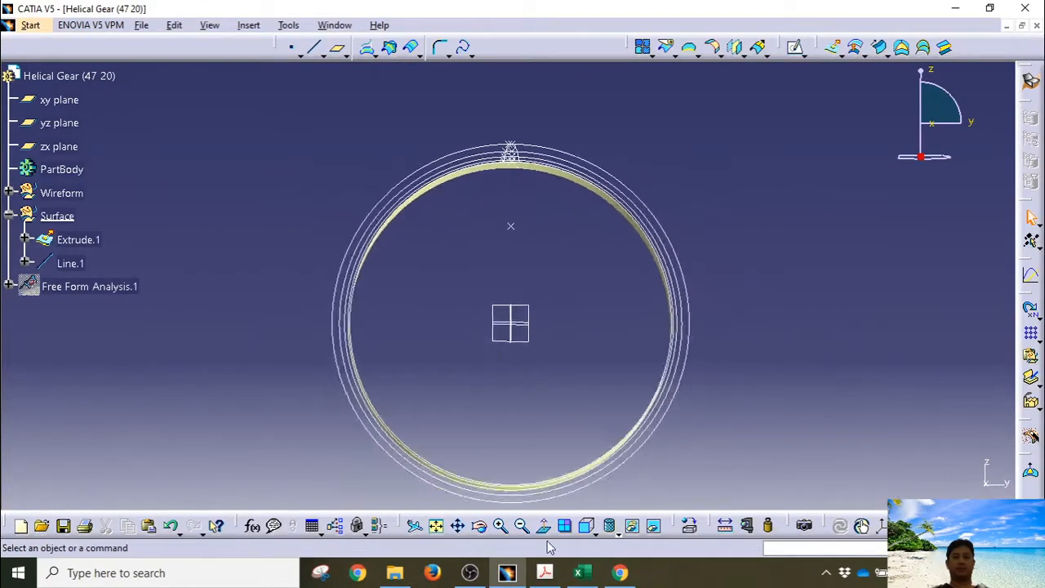
left_click(586, 523)
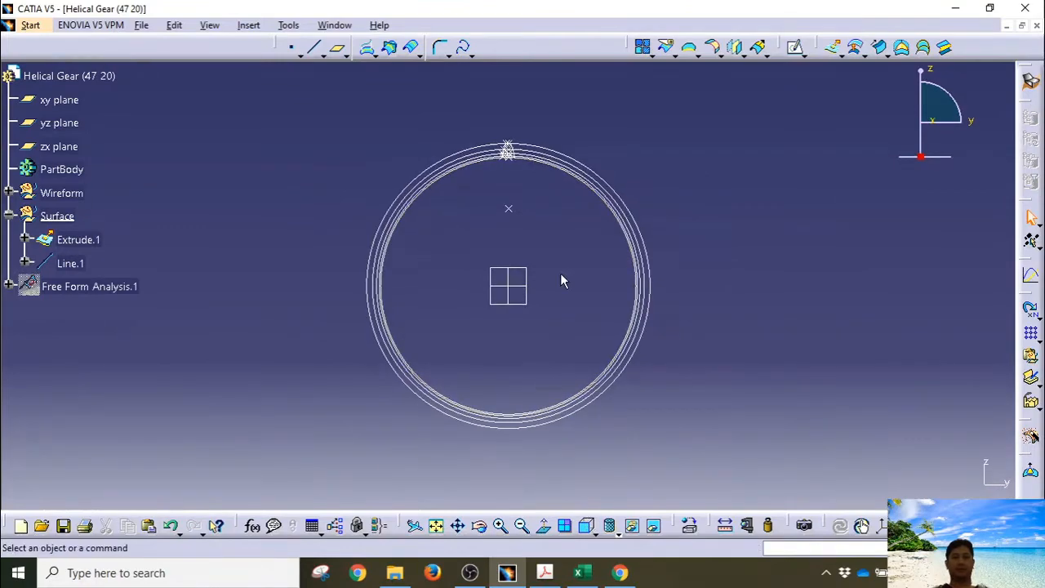
mouse_move(563, 280)
middle_mouse_down()
mouse_move(557, 362)
mouse_move(558, 233)
mouse_move(520, 211)
mouse_move(506, 331)
mouse_move(506, 242)
mouse_move(515, 319)
mouse_move(501, 341)
mouse_move(500, 398)
middle_mouse_up()
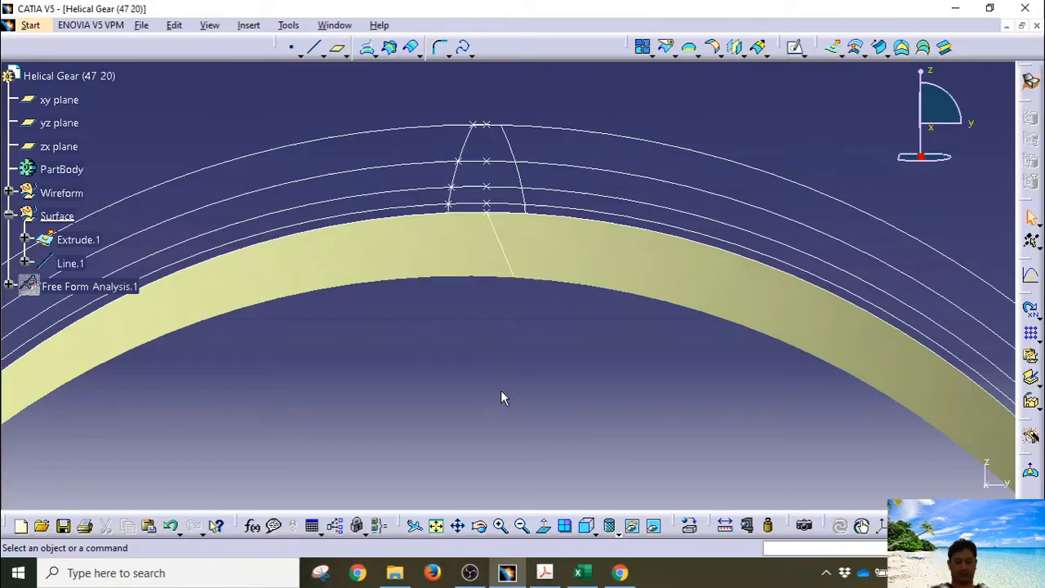
middle_click_drag(504, 395, 546, 408)
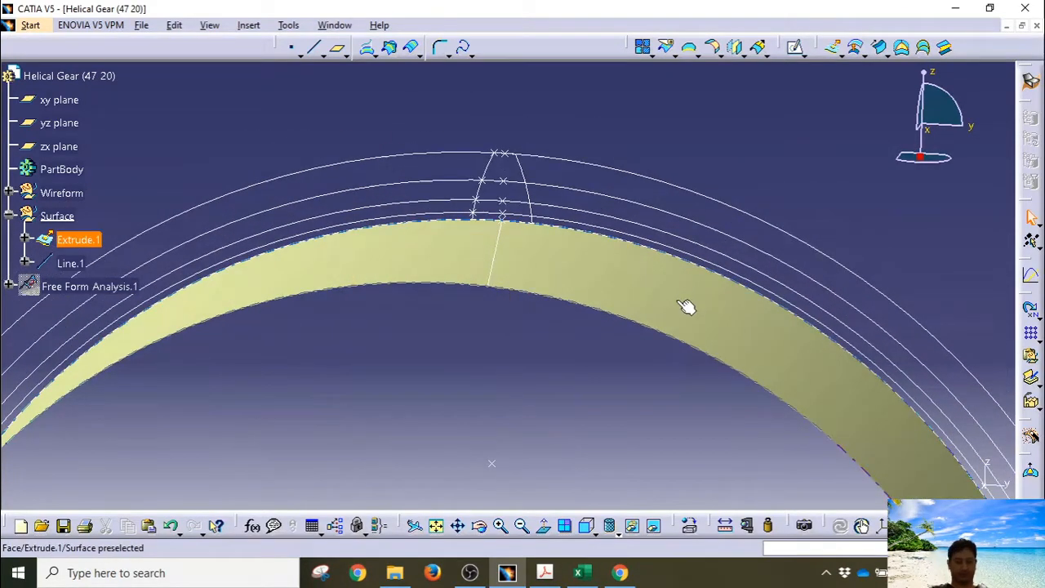
Define a swept surface with reference surface, using tooth profile Join.4, guide curve Line.1 and reference surface Extrude.1
left_click(880, 49)
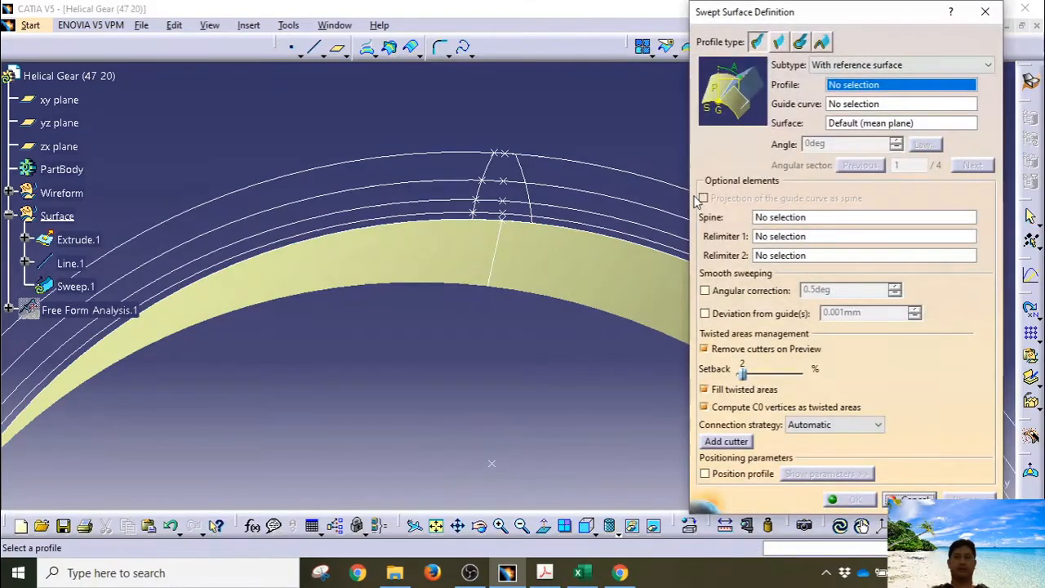
middle_click_drag(632, 175, 518, 275)
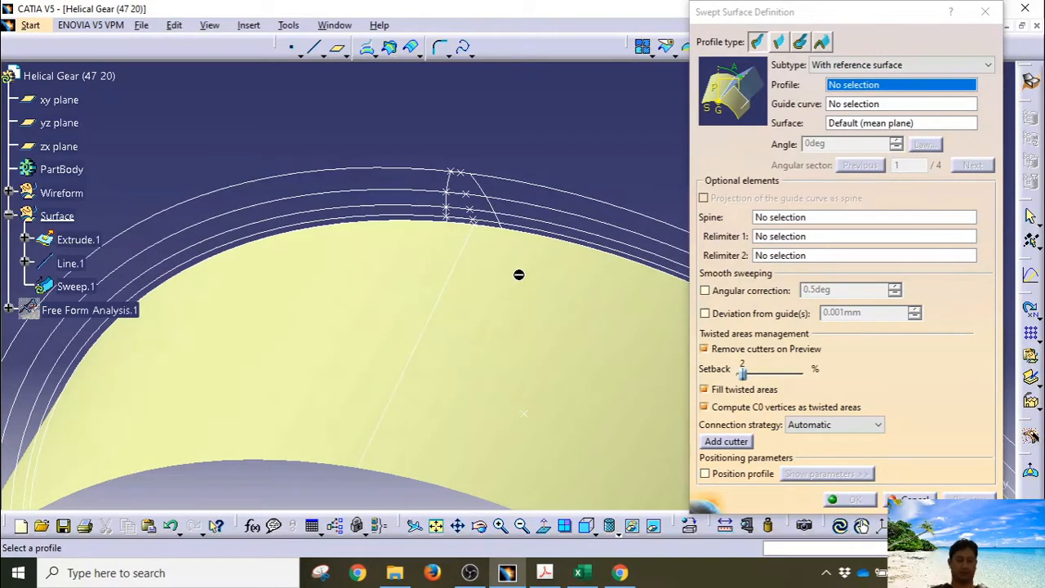
left_click(480, 189)
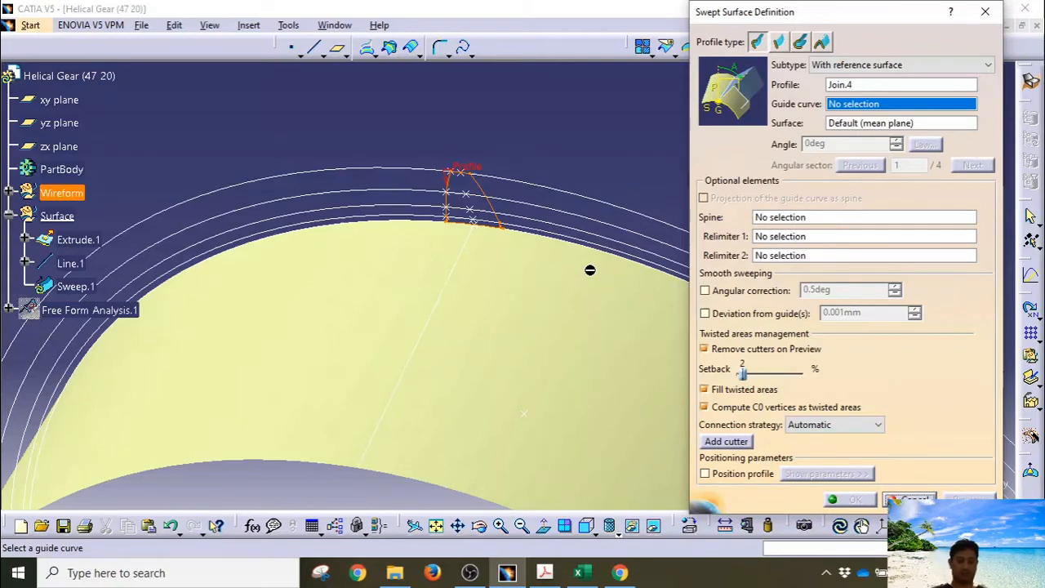
left_click(448, 276)
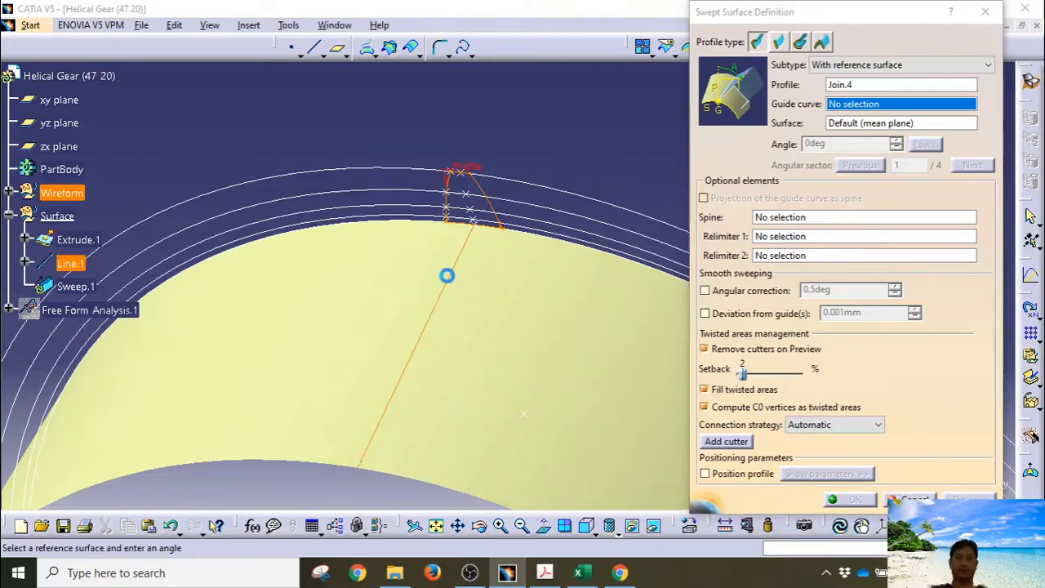
left_click(499, 334)
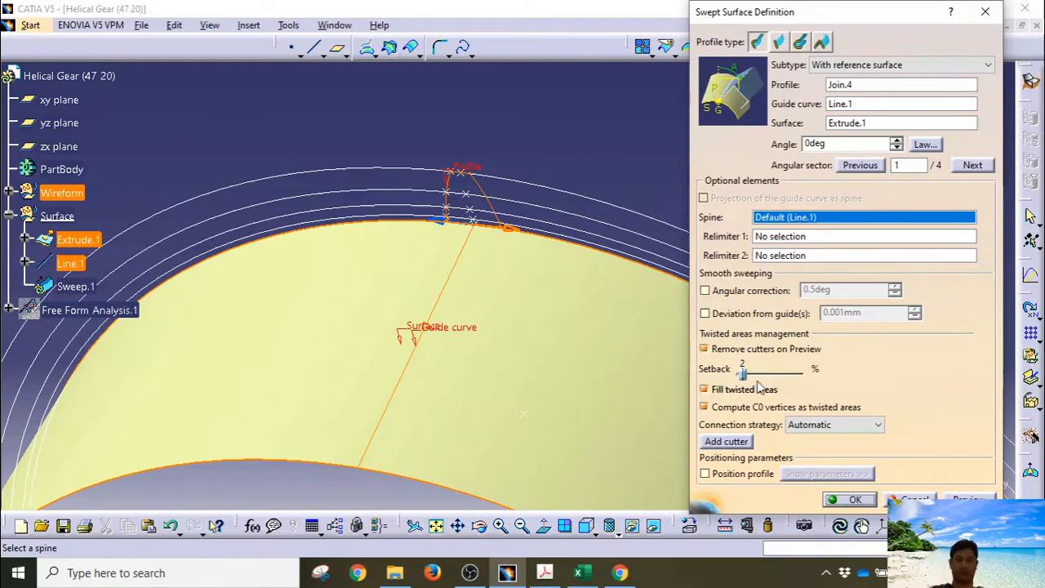
Disable Fill twisted areas and Compute C0 vertices as twisted areas, and accept the tooth sweep
left_click(704, 389)
left_click(703, 407)
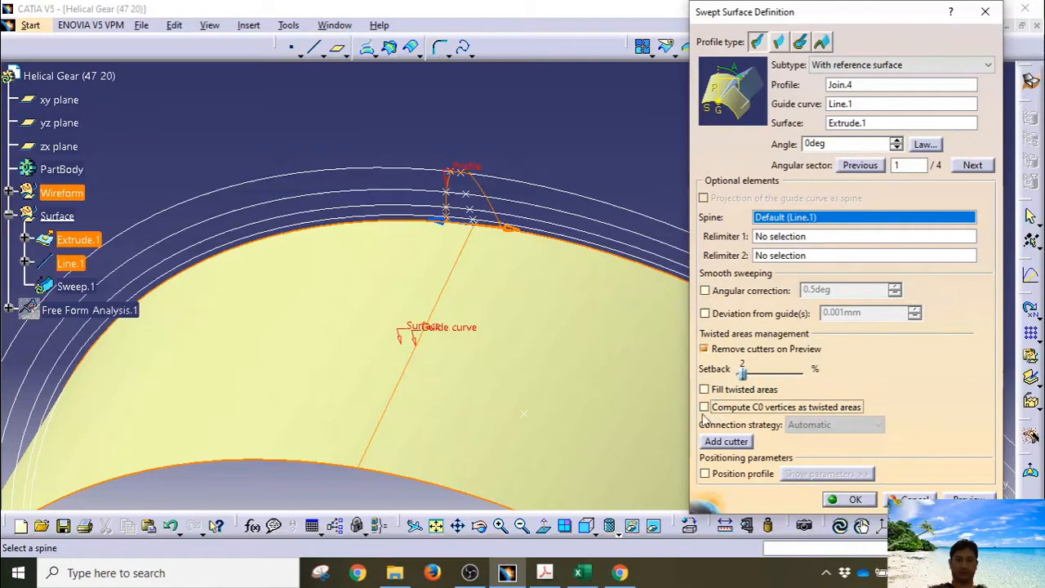
middle_click_drag(529, 402, 469, 288)
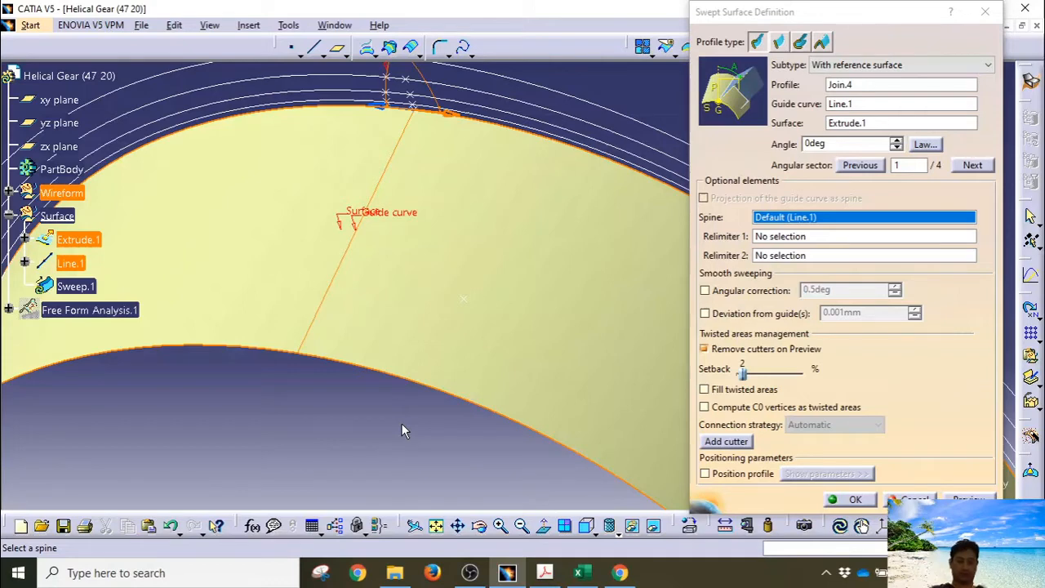
left_click(849, 499)
Make the Wireform geometrical set the in-work object
middle_click_drag(369, 386, 431, 347)
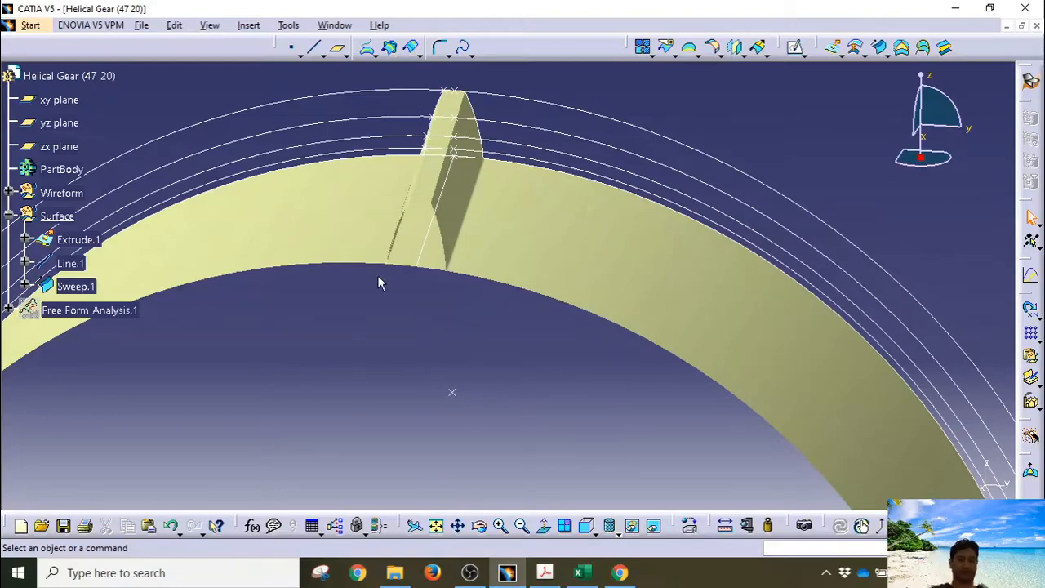
middle_click_drag(378, 280, 327, 221)
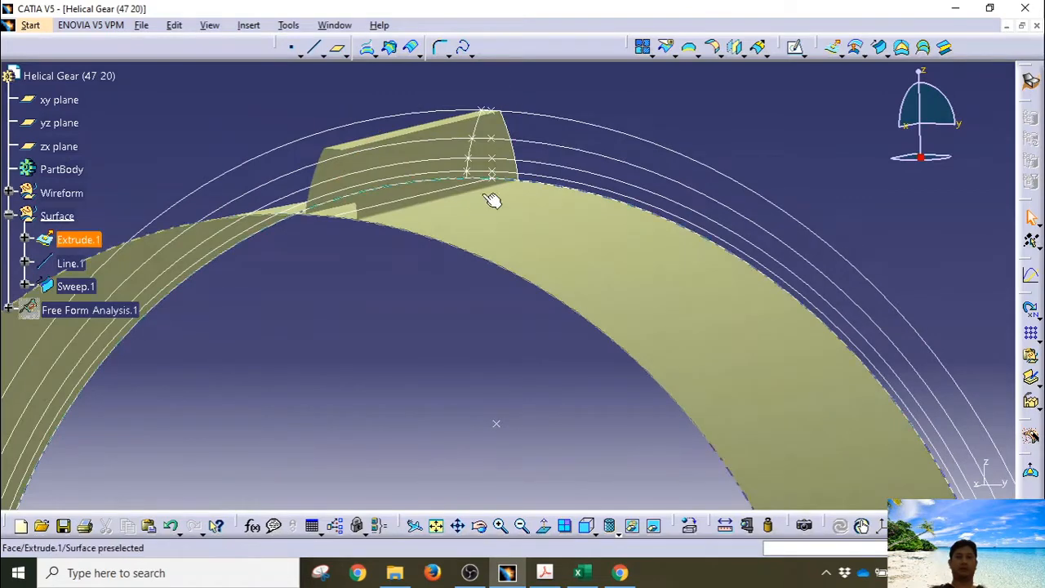
middle_click_drag(532, 224, 363, 404)
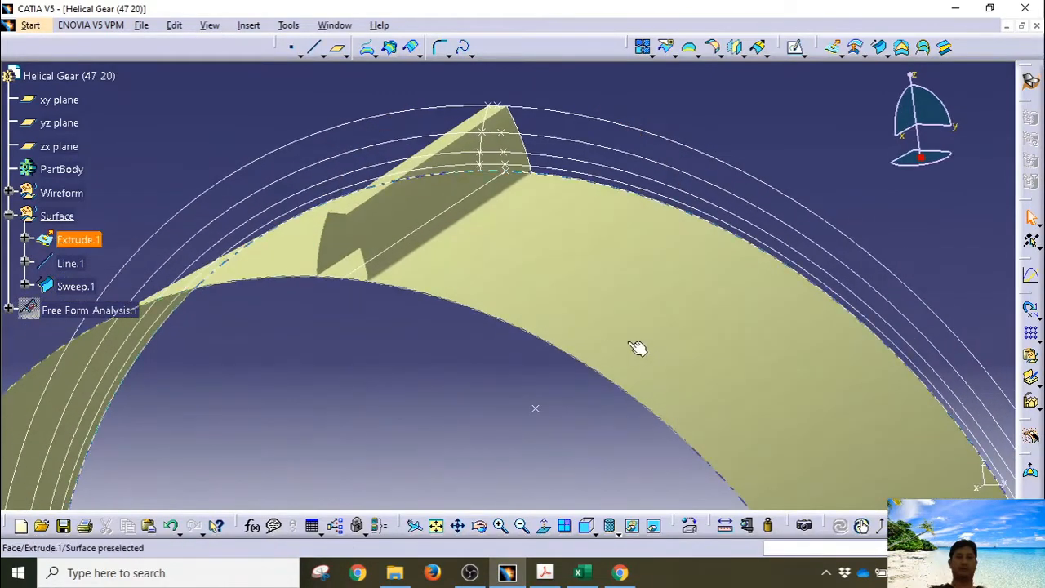
middle_click_drag(343, 331, 399, 346)
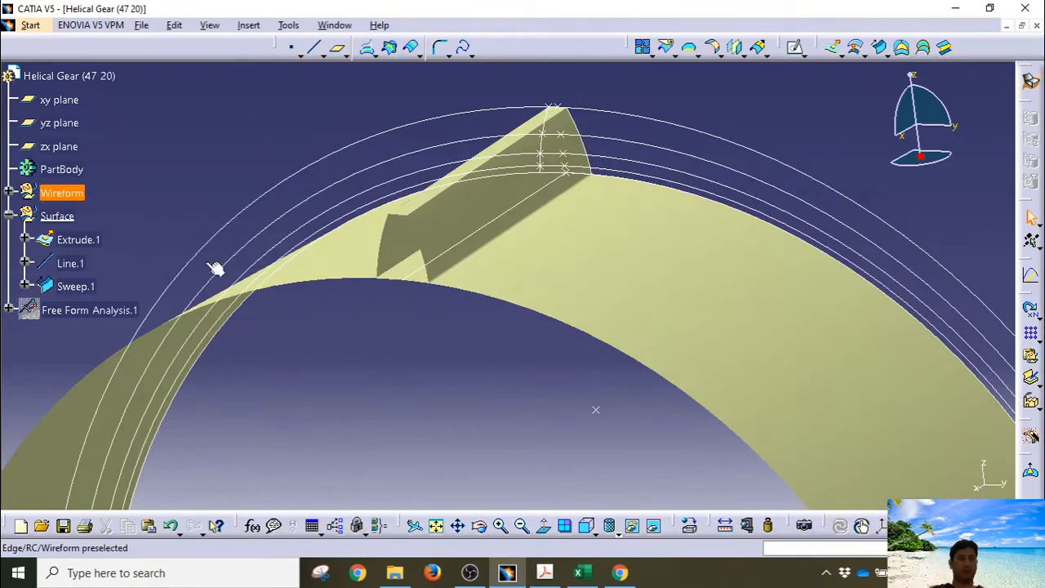
right_click(61, 200)
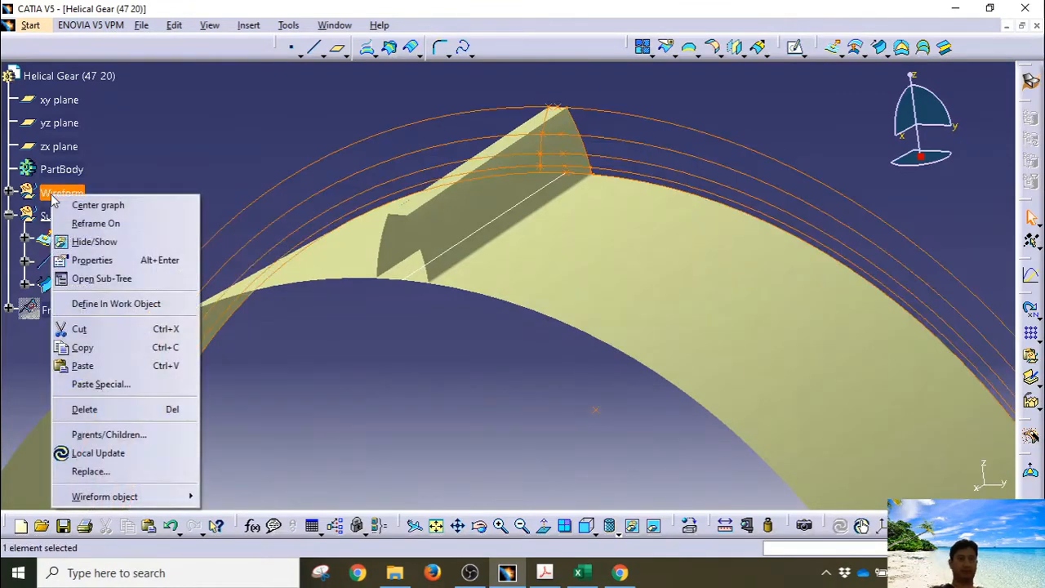
left_click(106, 304)
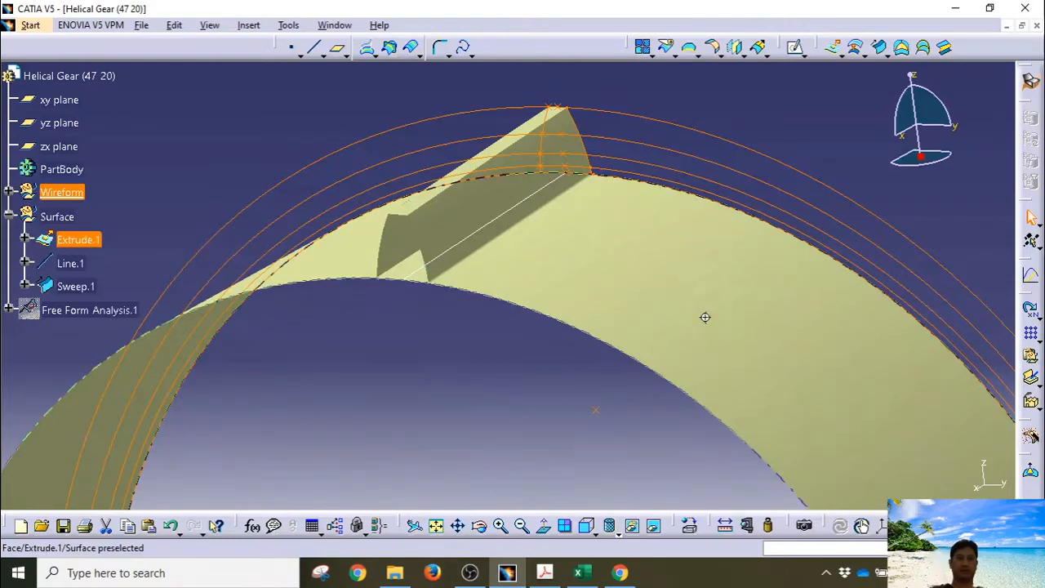
middle_click_drag(705, 315, 535, 333)
left_click(730, 163)
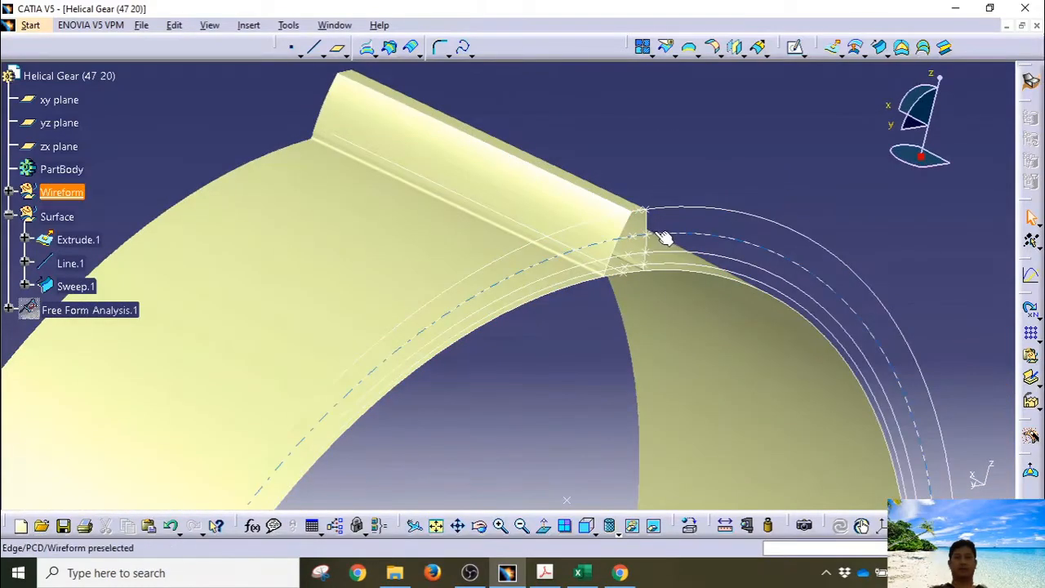
Create a boundary around the whole swept tooth surface Sweep.1, without any limits
middle_click_drag(641, 245, 571, 156)
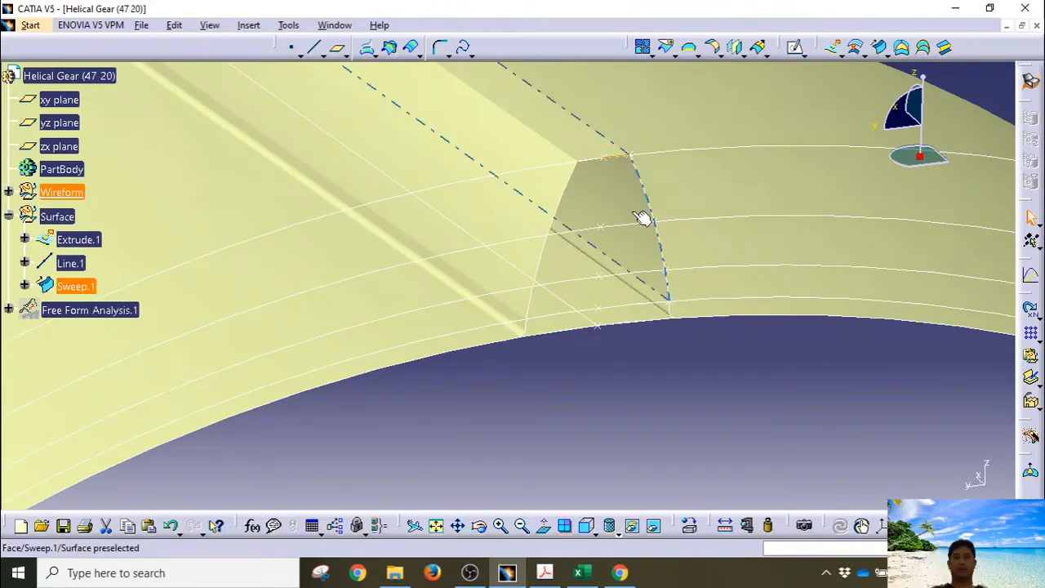
left_click(78, 286)
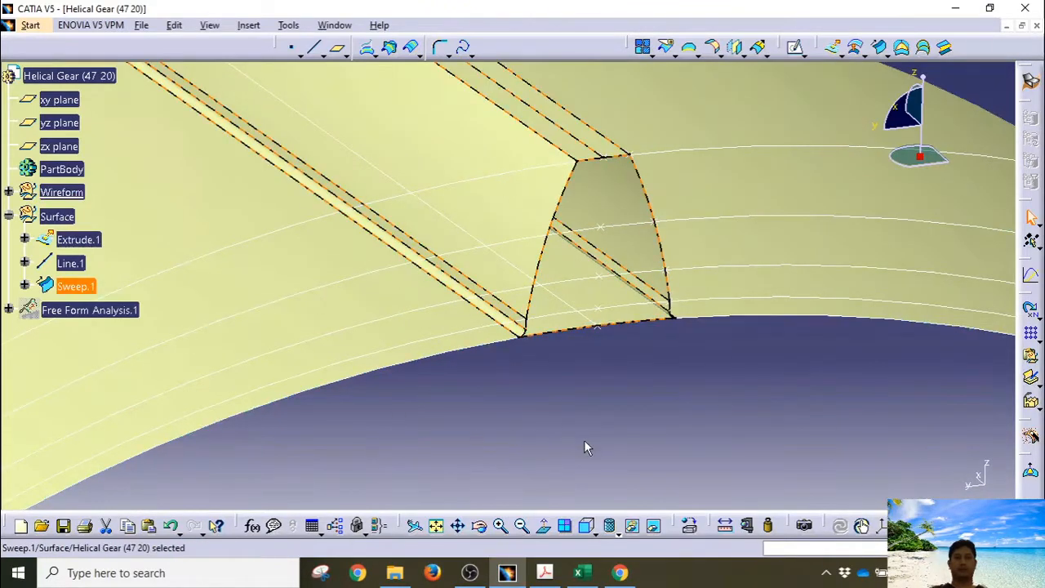
left_click(585, 448)
left_click(76, 286)
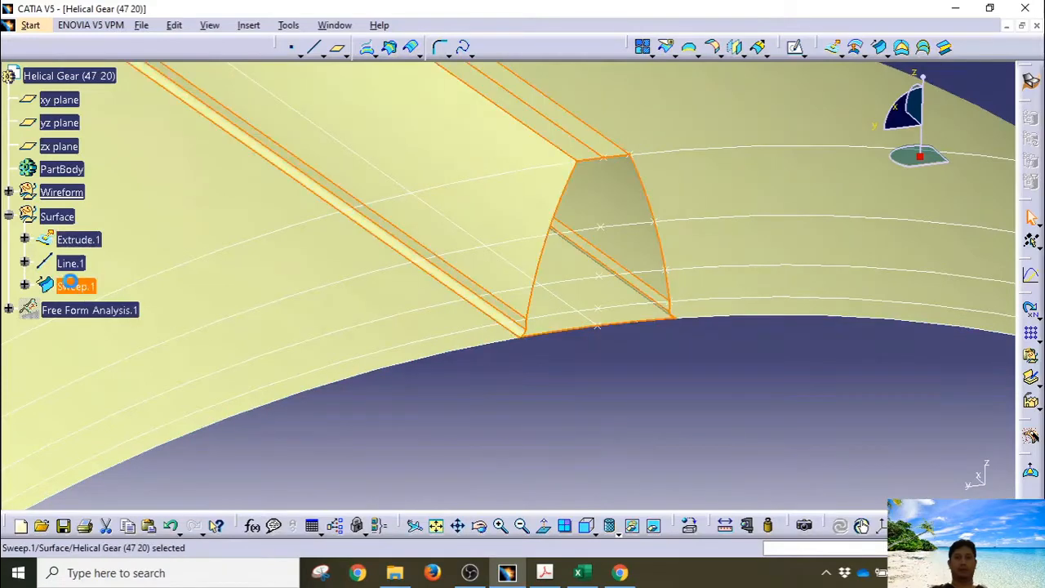
left_click(660, 257, "ctrl")
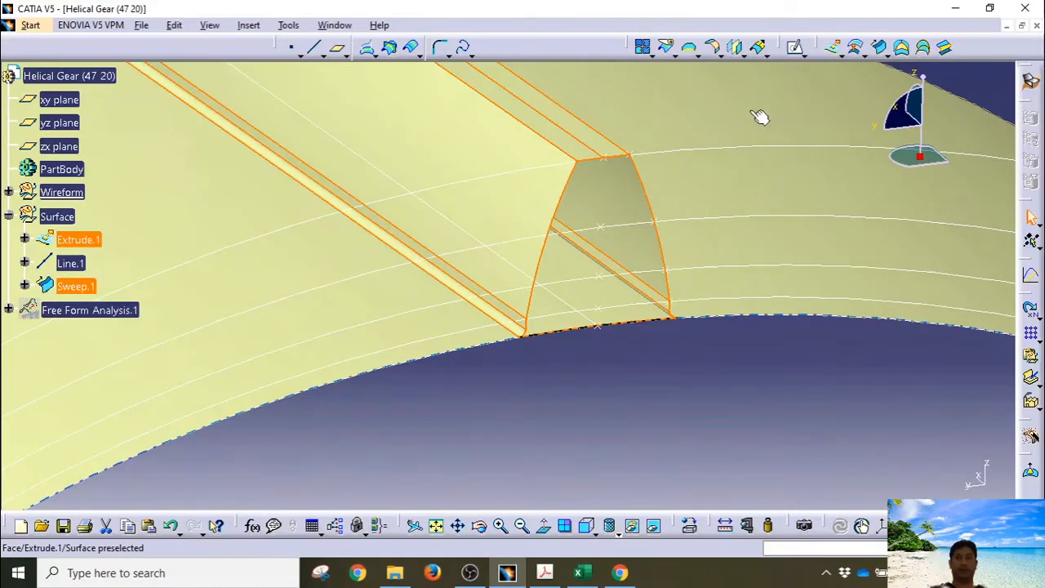
left_click(690, 51)
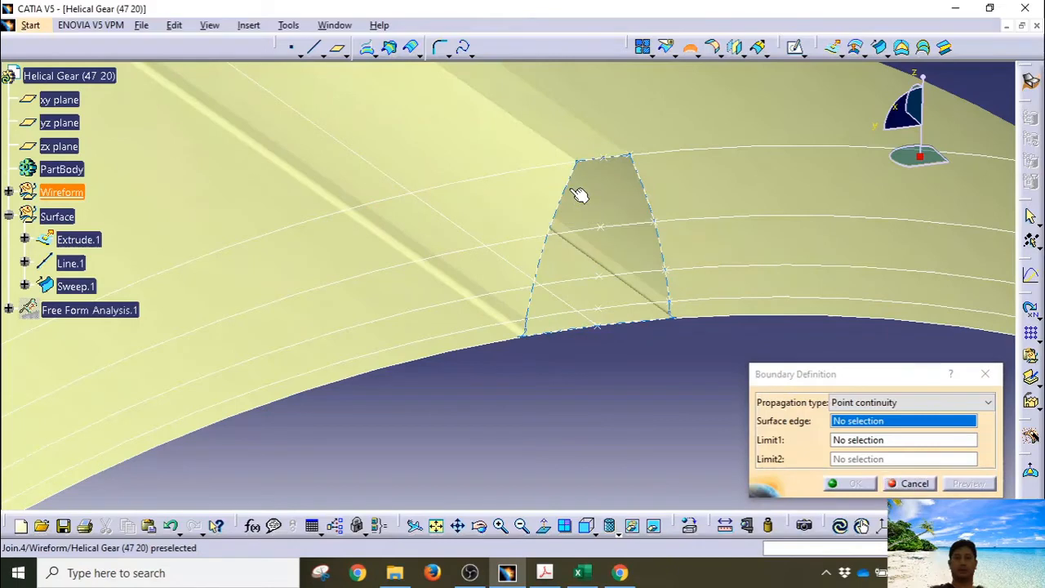
left_click(555, 202)
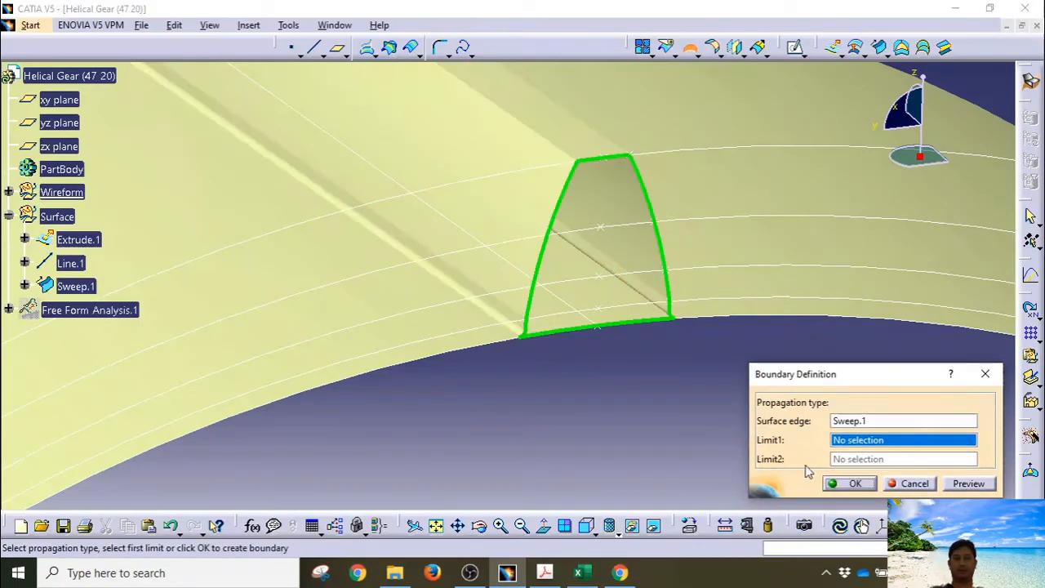
left_click(837, 483)
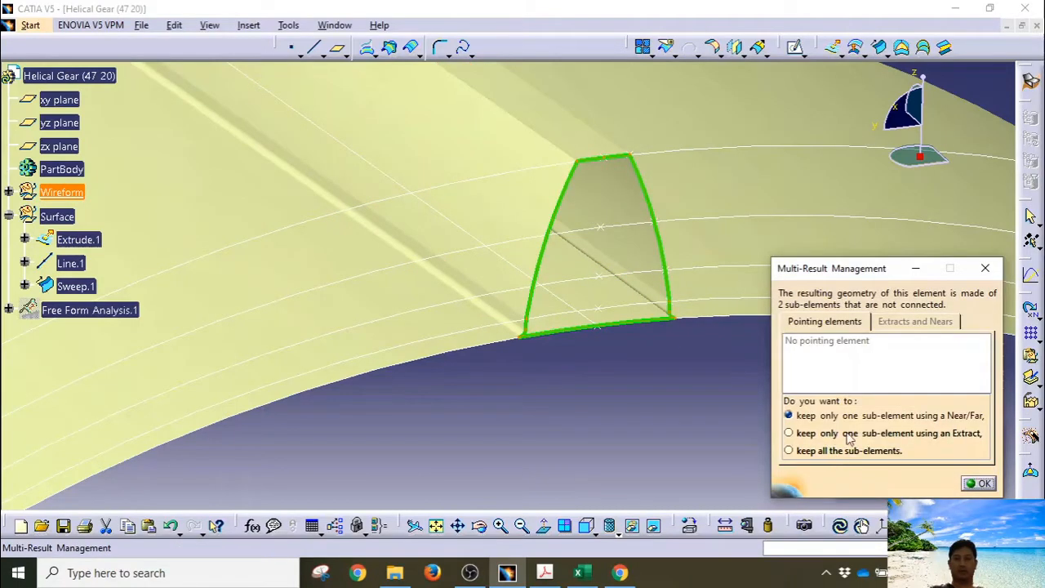
Keep only one sub-element of the tooth boundary, the one Far from reference point Near.3
left_click(979, 483)
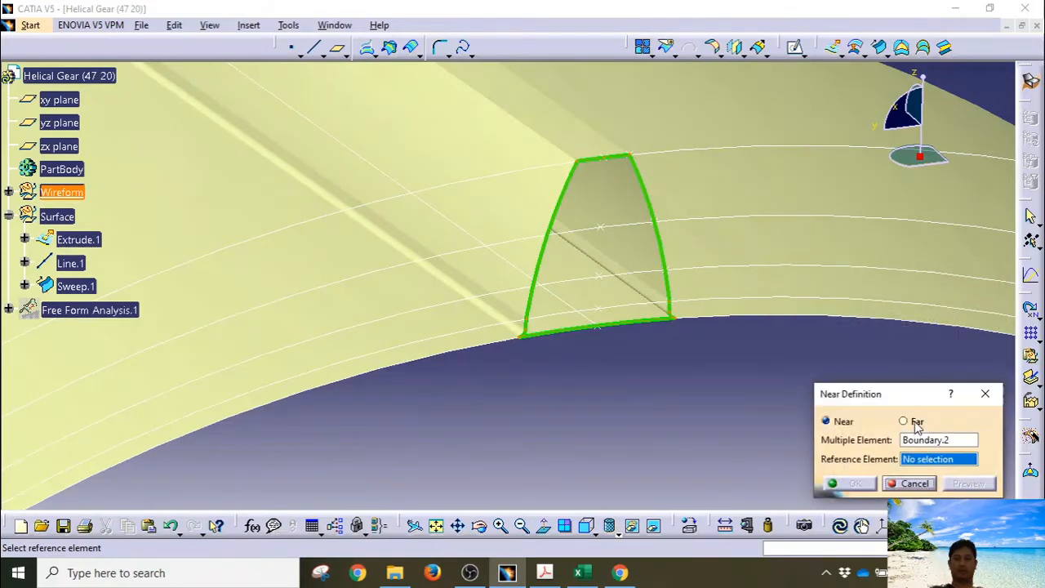
left_click(904, 421)
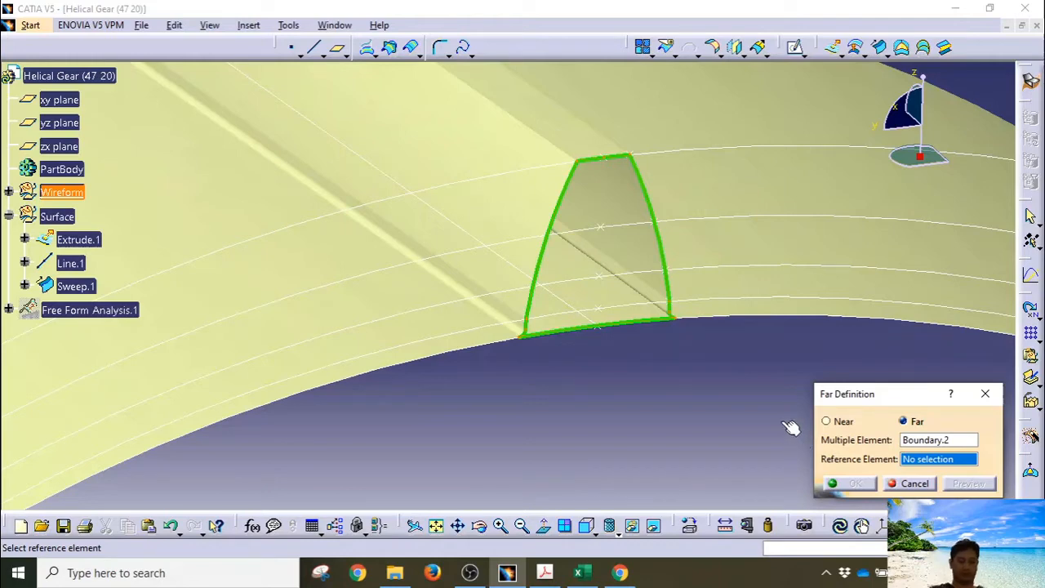
left_click(596, 323)
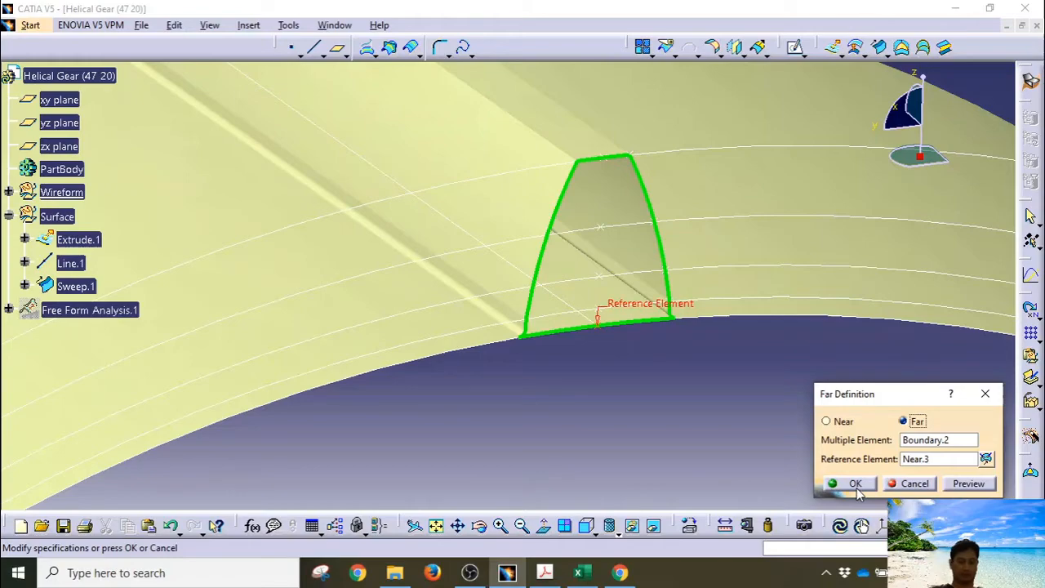
left_click(854, 484)
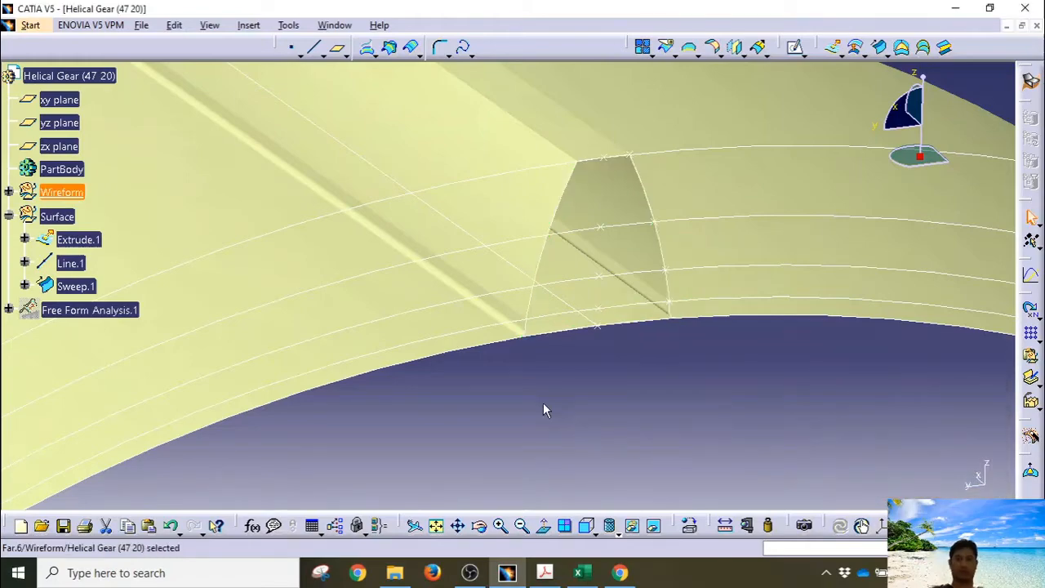
Expand the Wireform geometrical set and highlight Boundary.1 to examine the edges of the swept tooth
middle_click_drag(543, 403, 867, 490)
middle_click_drag(345, 394, 390, 363)
middle_click(247, 285)
middle_click_drag(458, 371, 607, 340)
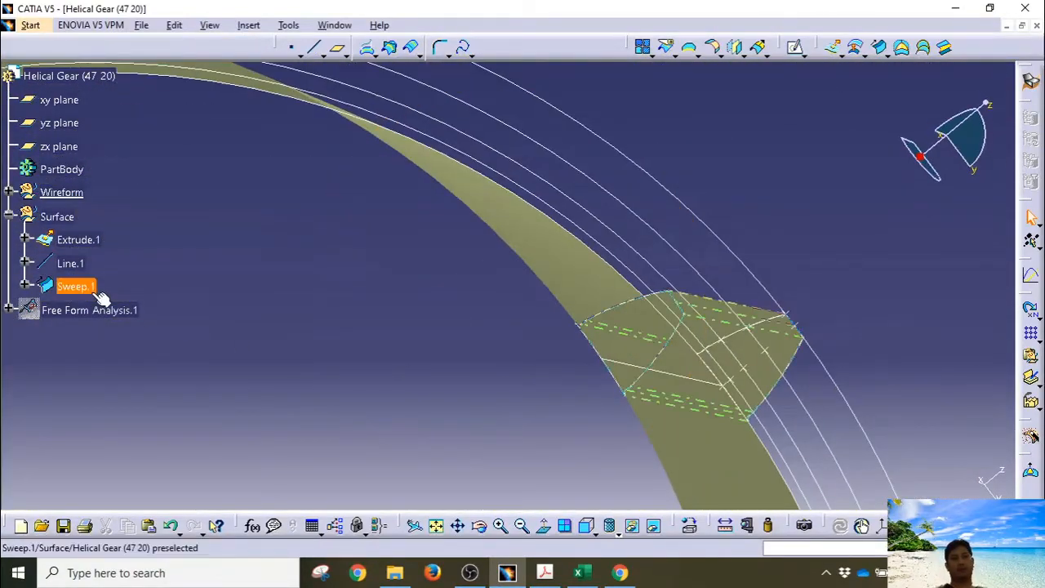
left_click(8, 192)
scroll(44, 338, "down", 6)
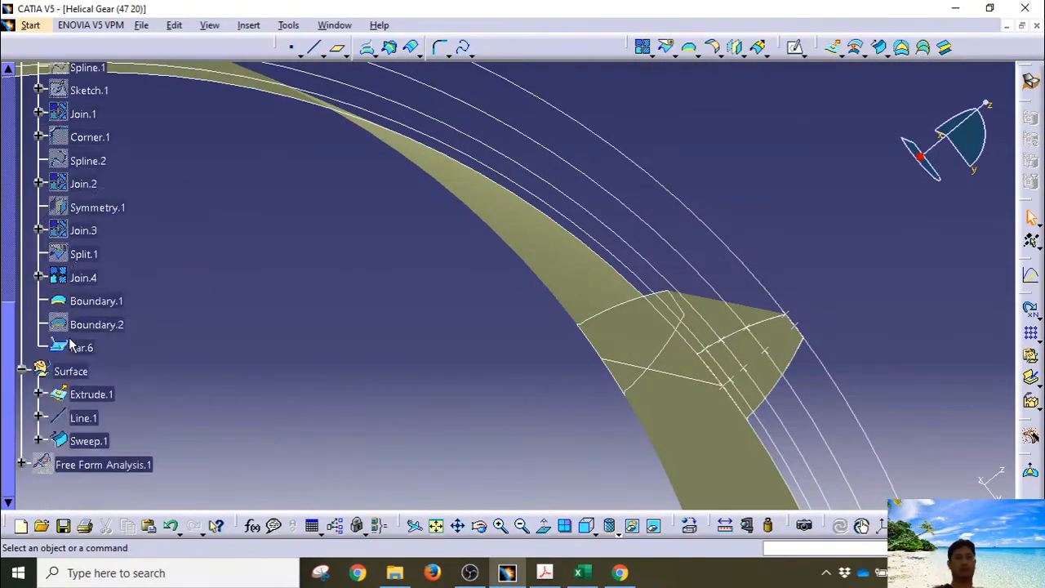
scroll(72, 346, "down", 2)
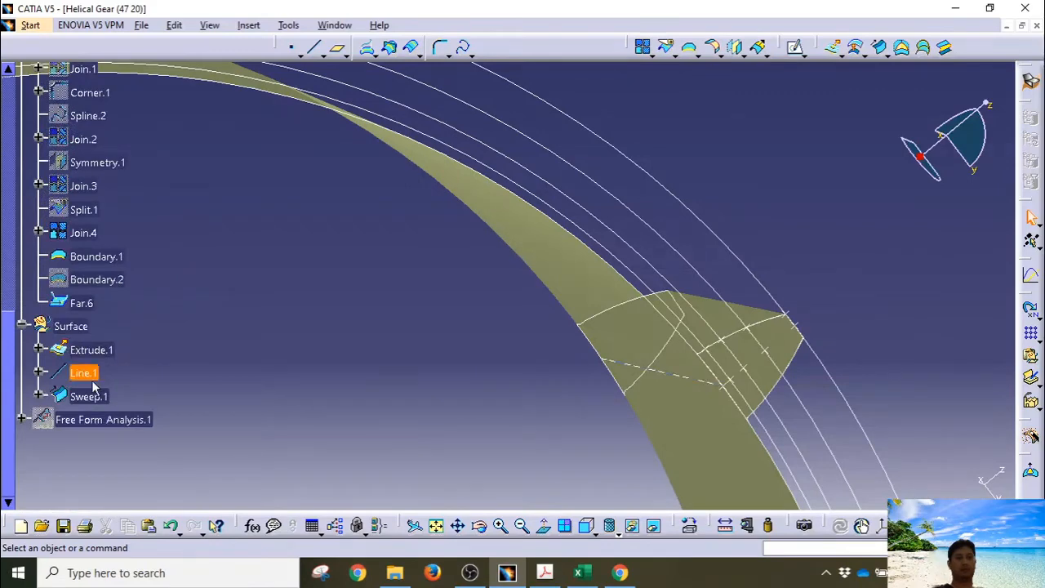
left_click(97, 257)
middle_click_drag(398, 351, 497, 328)
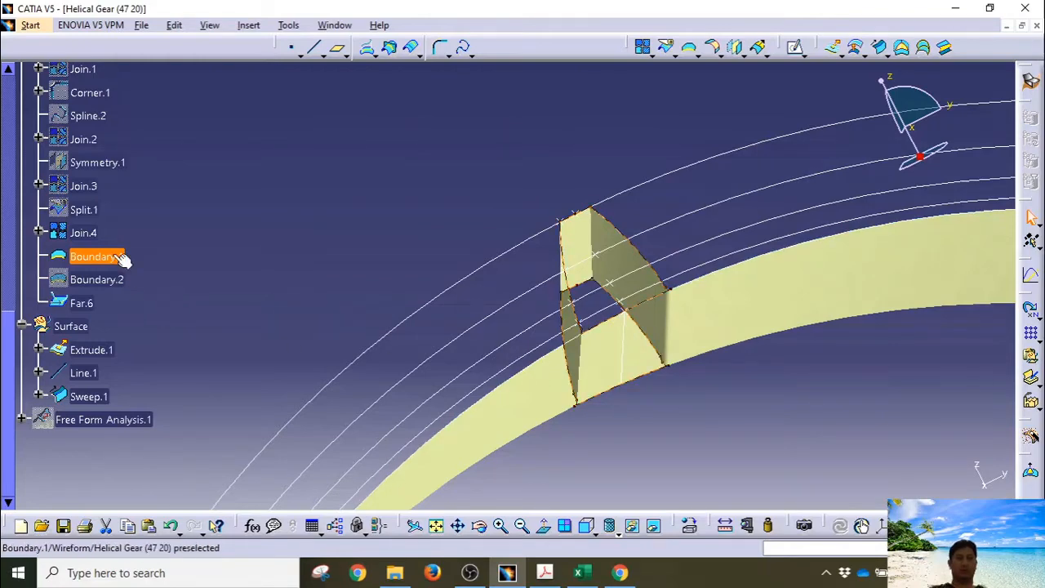
Edit Boundary.1 of the tooth sweep and keep only one sub-element, the one Far from reference element Point.6
double_click(96, 256)
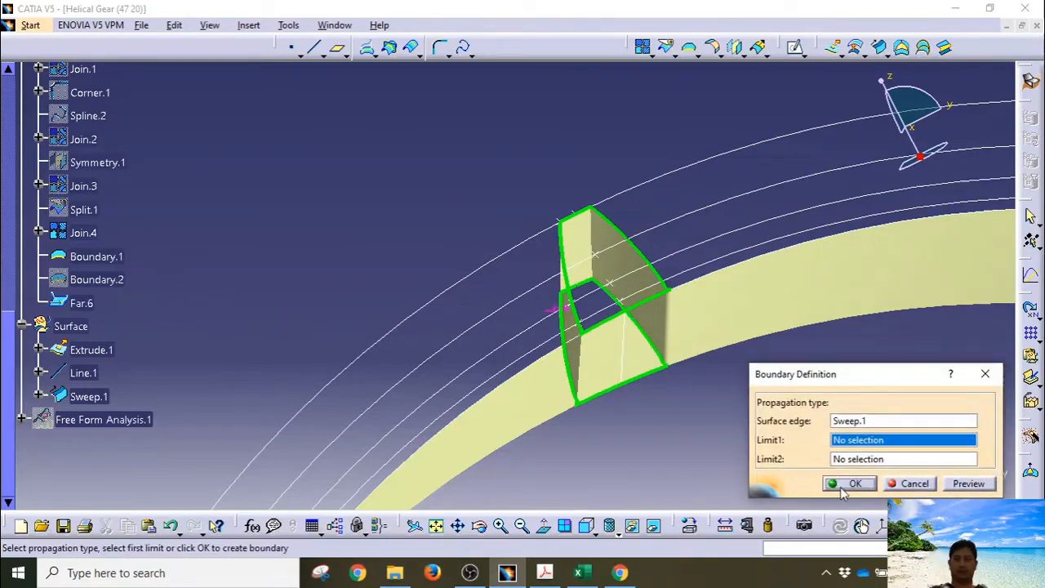
left_click(849, 484)
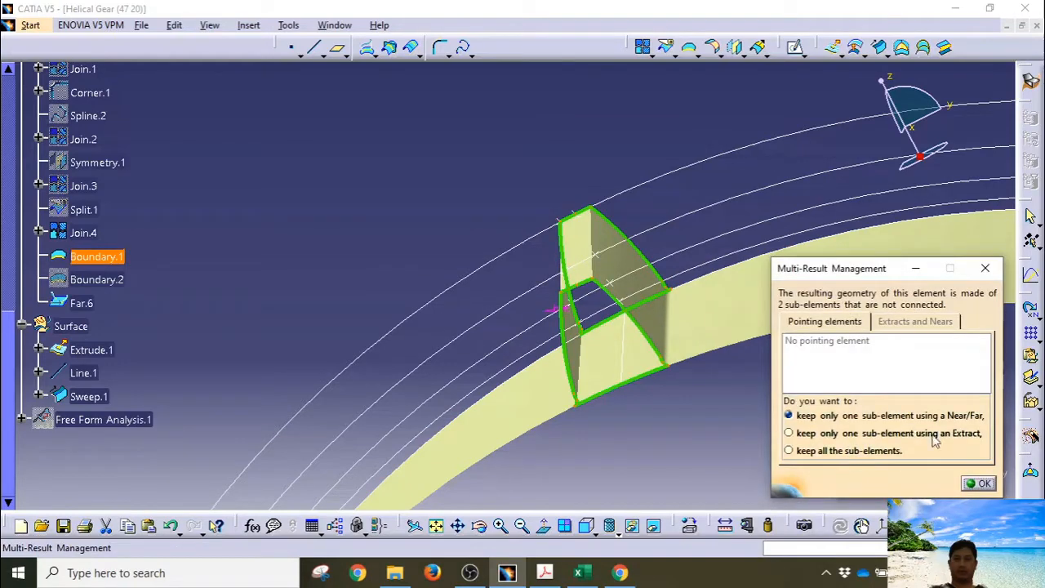
left_click(982, 483)
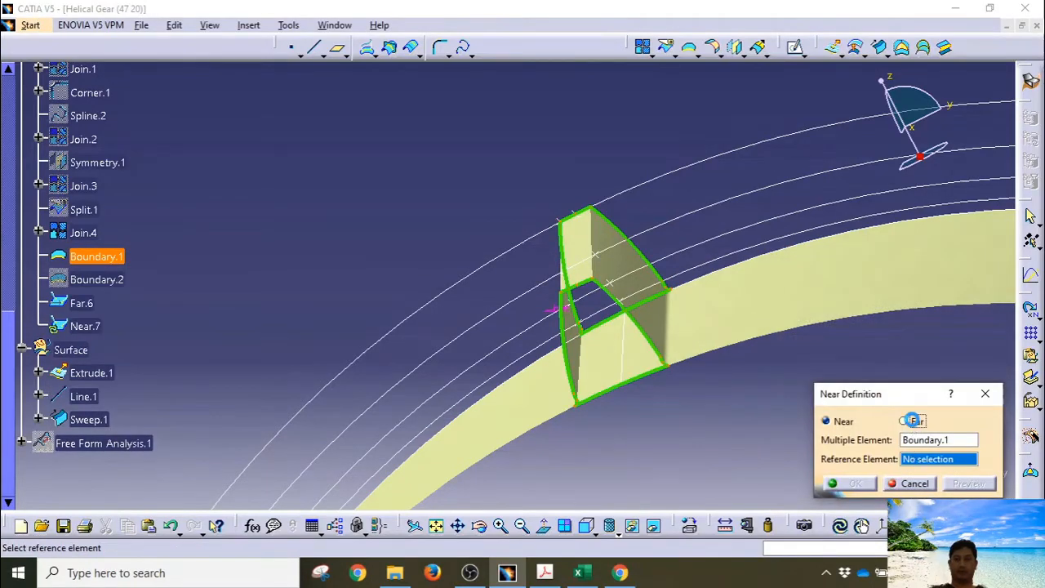
middle_click_drag(649, 464, 434, 283)
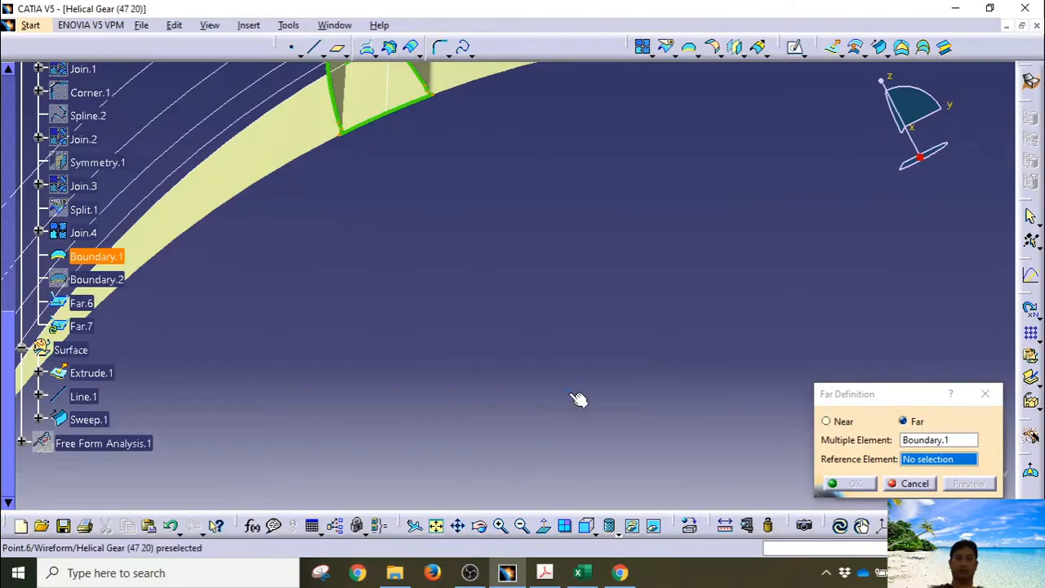
left_click(577, 398)
left_click(851, 486)
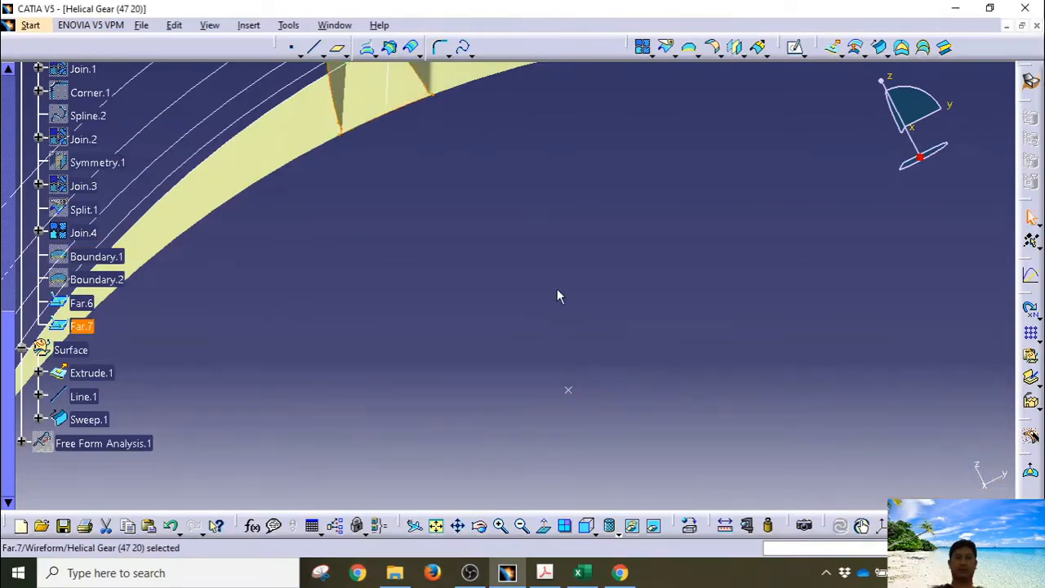
middle_click_drag(557, 289, 585, 430)
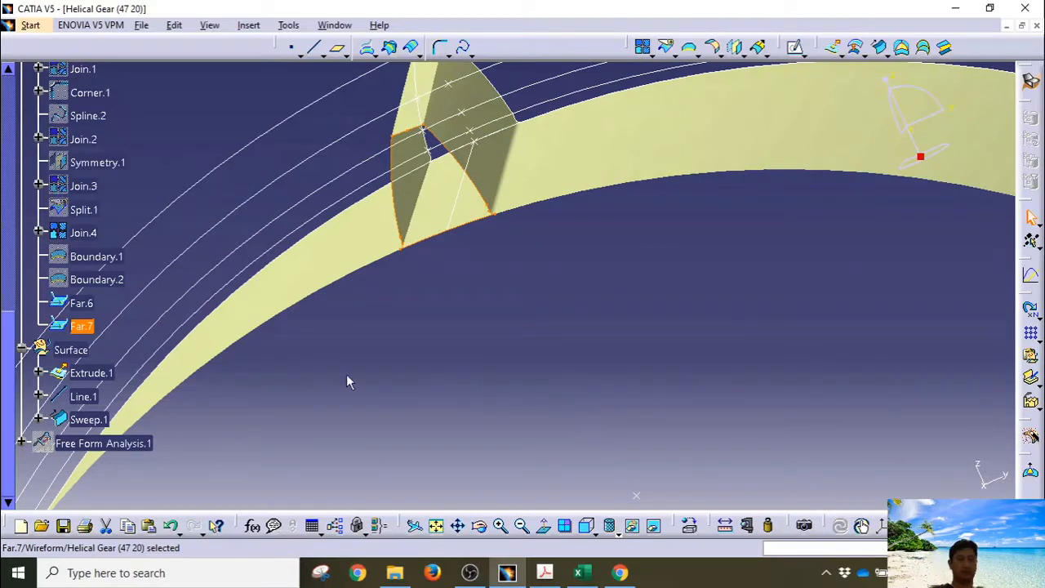
Make the Surface geometrical set the in-work object
right_click(71, 351)
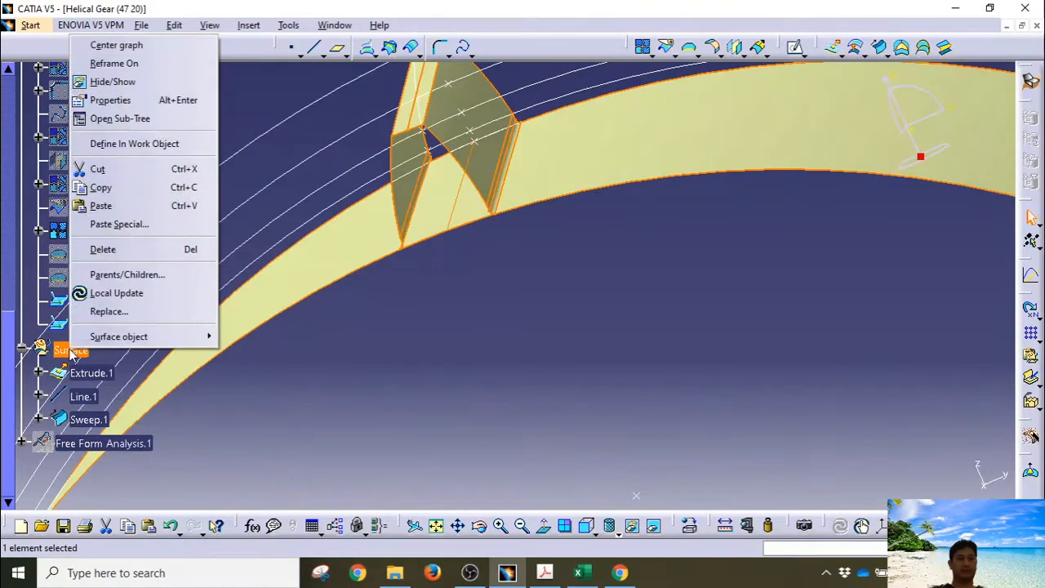
left_click(138, 144)
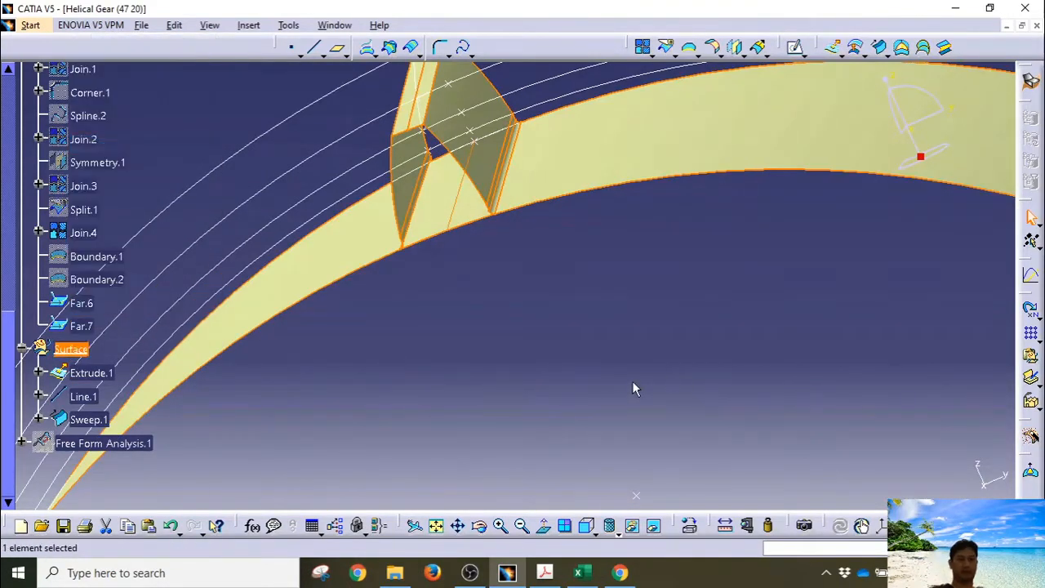
middle_click_drag(600, 348, 635, 316)
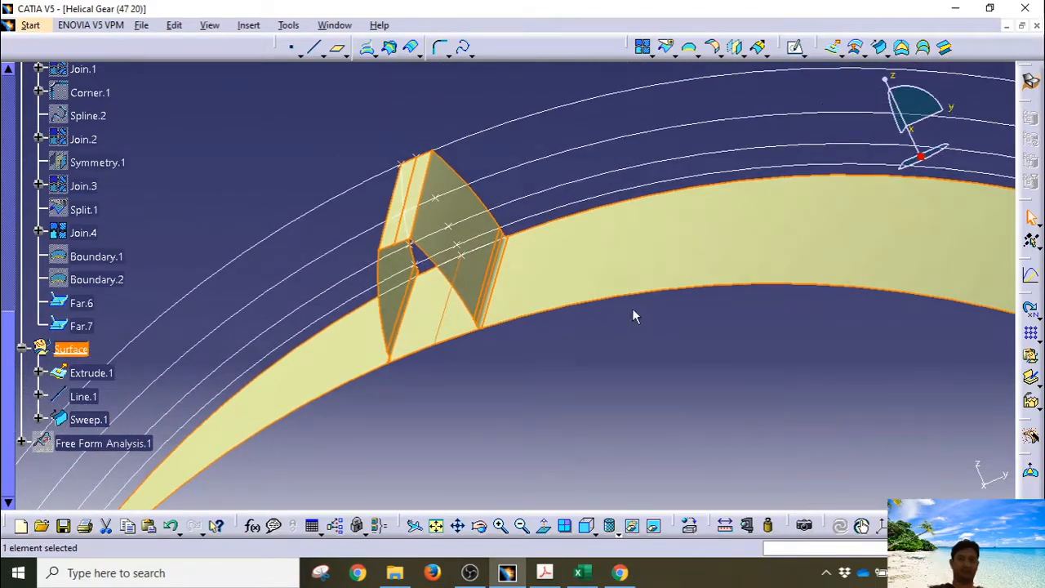
Close one end of the swept tooth with a Fill surface bounded by the extracted end profile Far.7
left_click(902, 51)
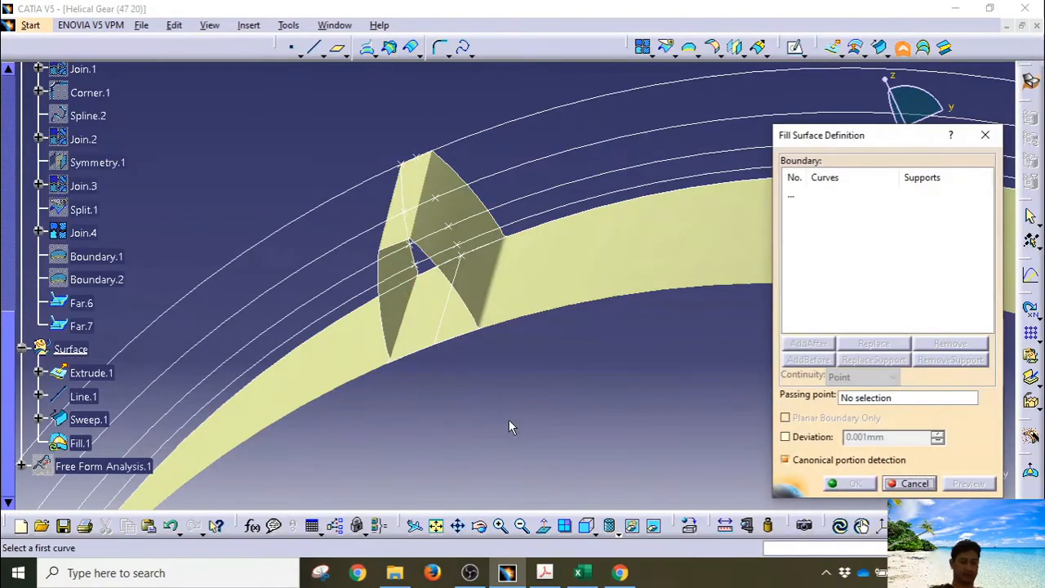
left_click(476, 330)
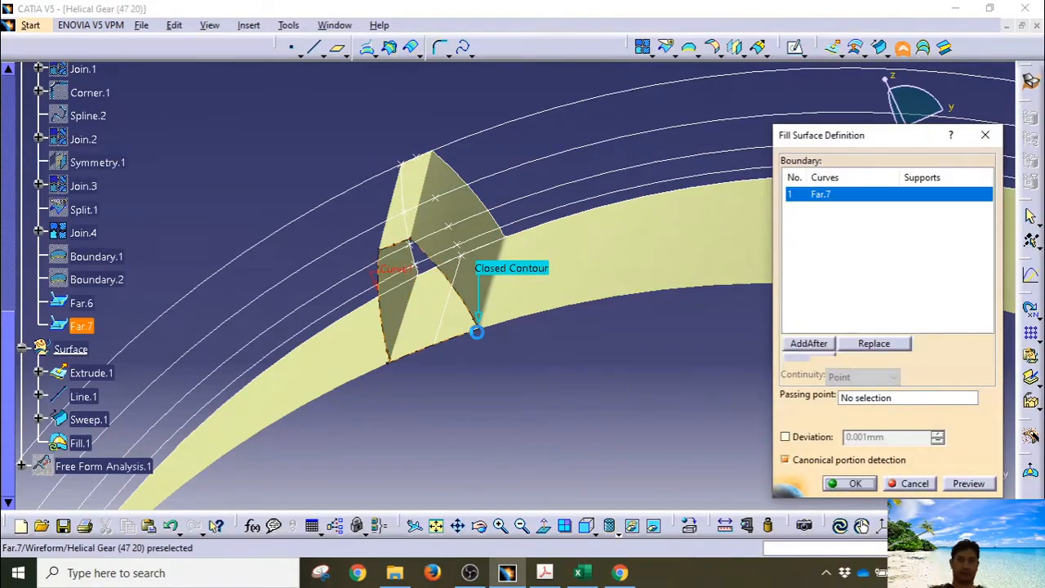
left_click(836, 483)
Close the opposite end of the swept tooth with a Fill surface bounded by the tooth profile Join.4
middle_click_drag(654, 388, 343, 466)
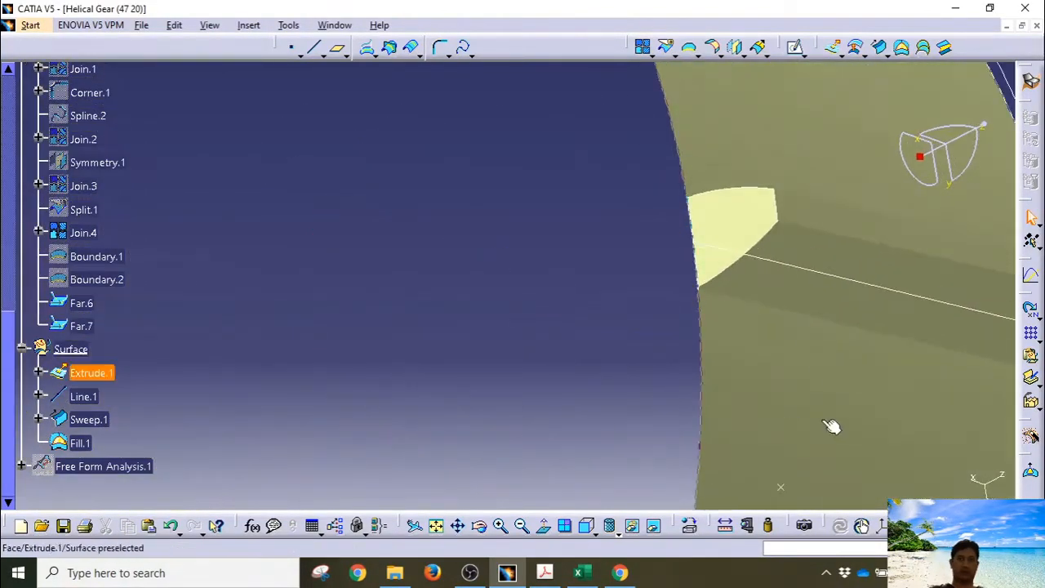
middle_click_drag(833, 426, 816, 499)
middle_click_drag(759, 331, 719, 216)
middle_click_drag(806, 388, 635, 390)
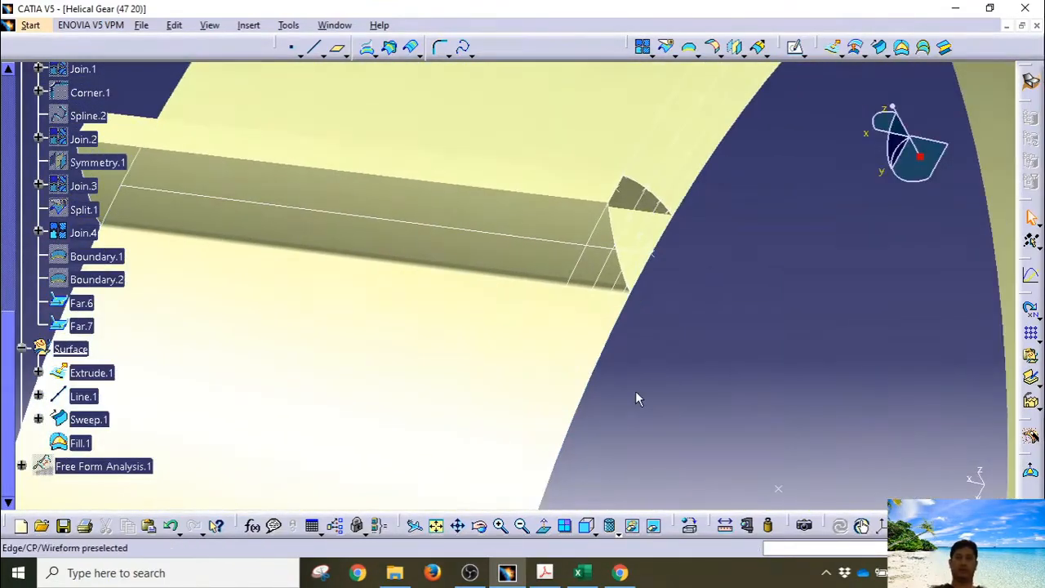
middle_click_drag(754, 258, 763, 247)
left_click(901, 47)
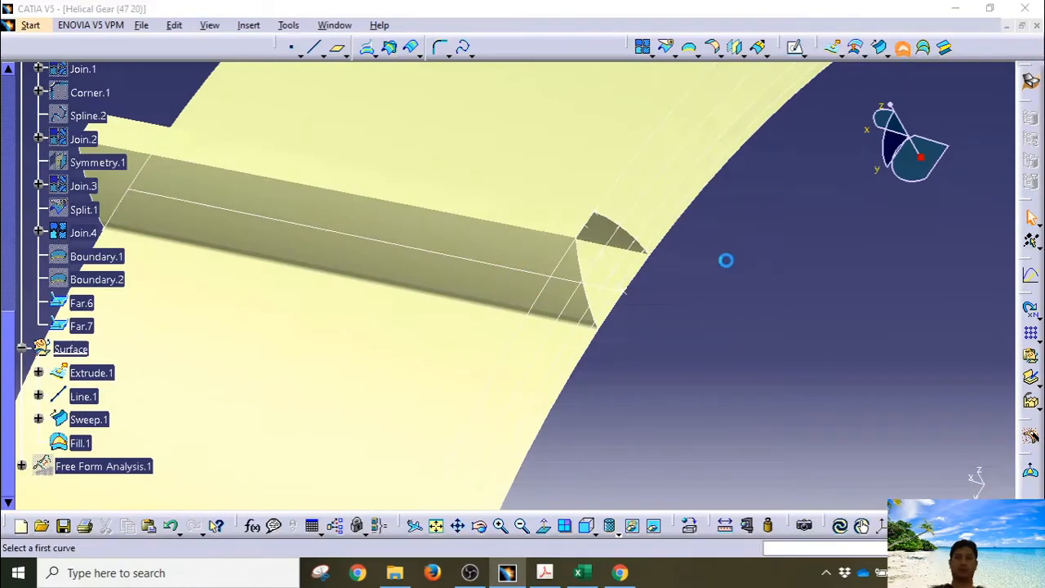
left_click(588, 266)
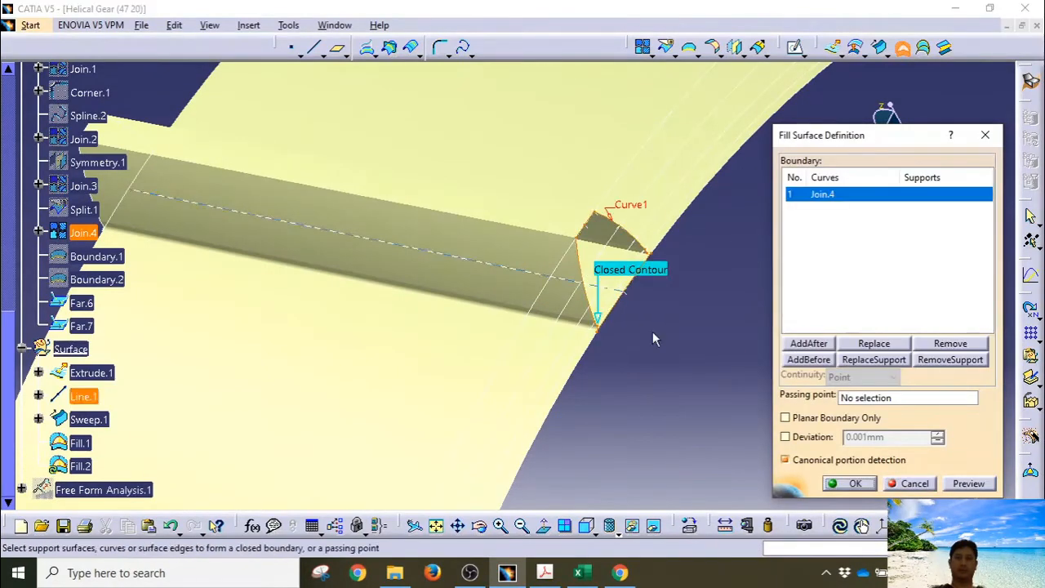
left_click(849, 483)
Join the swept tooth surface Sweep.1 with its two end caps, Fill.1 and Fill.2
middle_click_drag(698, 394, 485, 318)
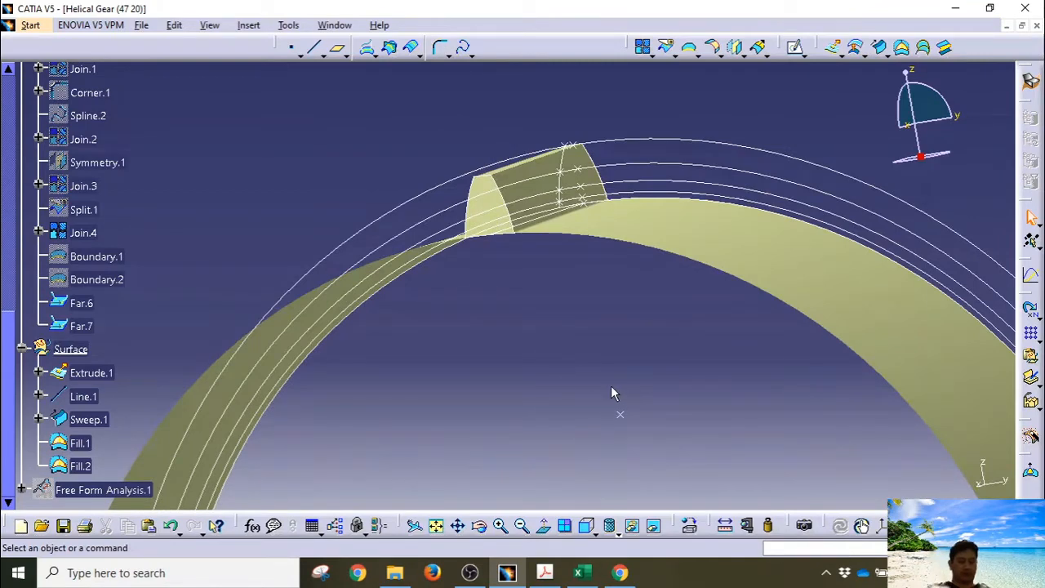
left_click(94, 421)
left_click(95, 446, "ctrl")
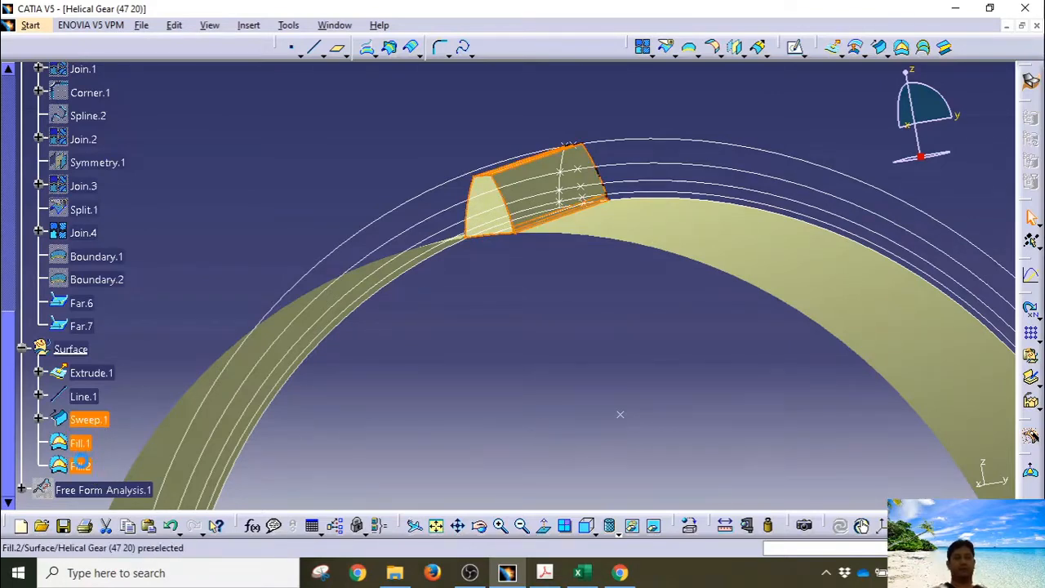
left_click(86, 467, "ctrl")
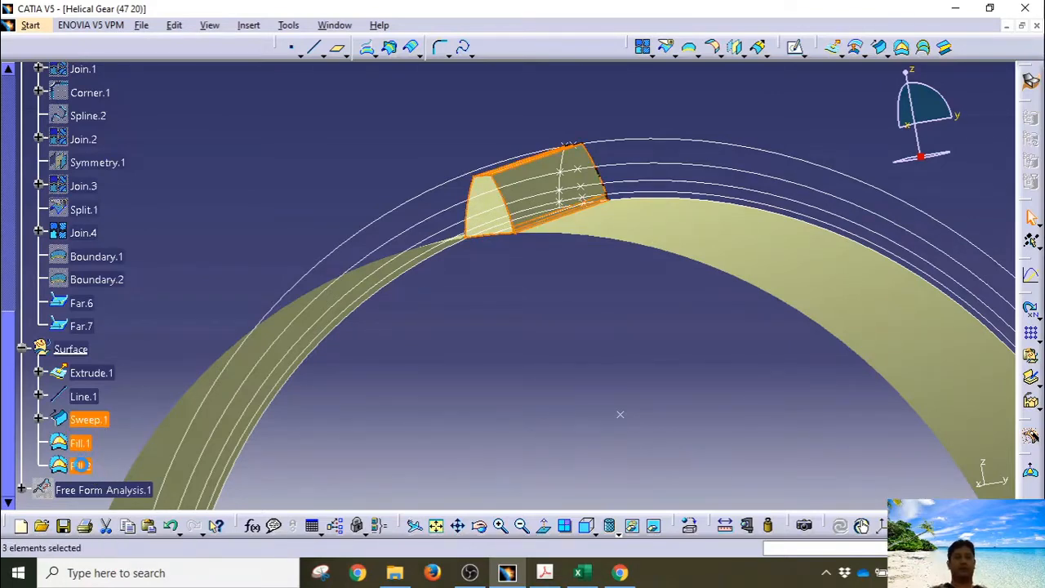
left_click(643, 49)
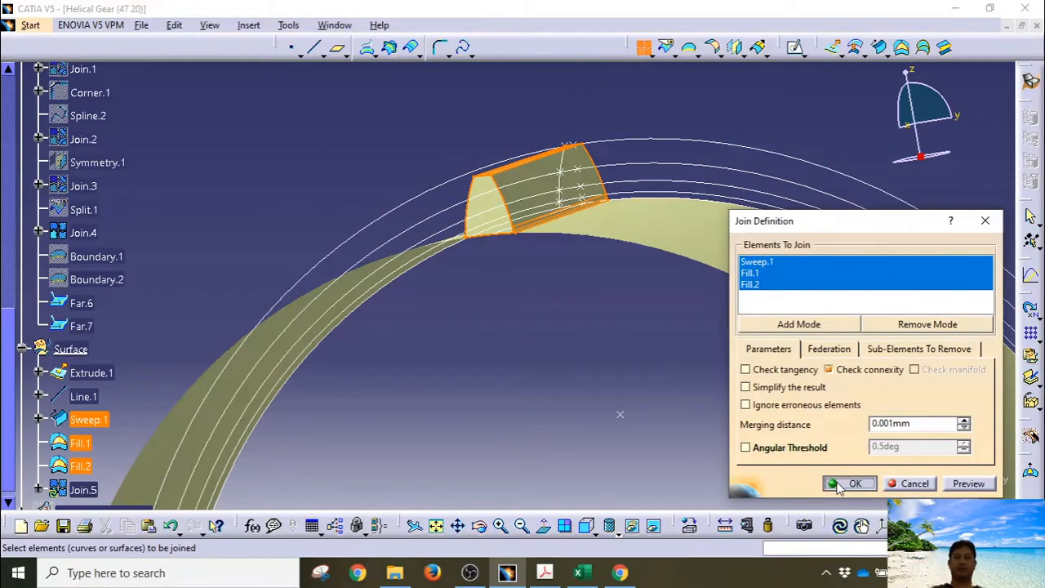
left_click(849, 483)
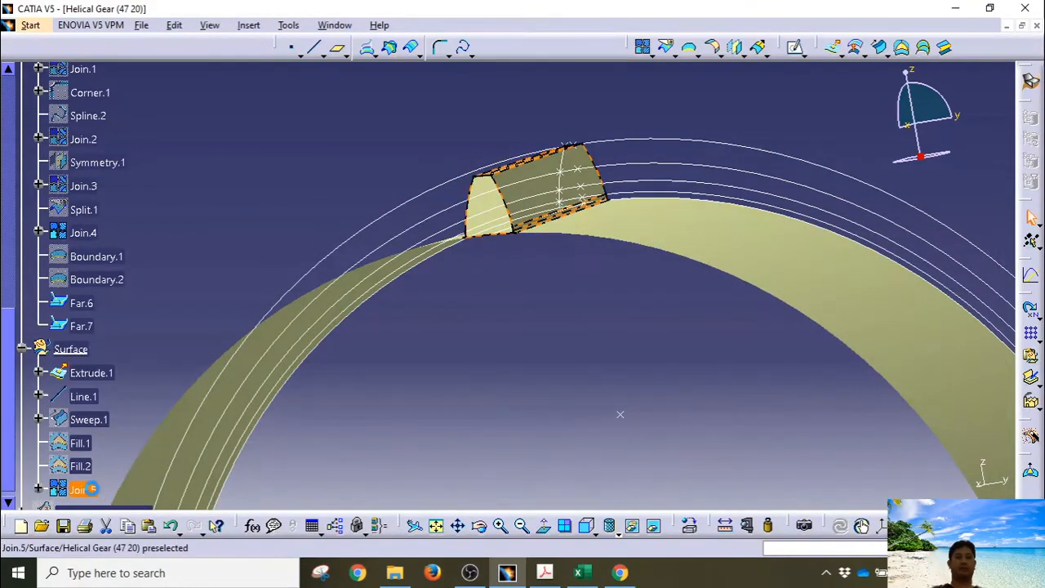
Deselect the joined tooth and collapse the Surface and Wireform geometrical sets in the specification tree
middle_click_drag(492, 429, 539, 433)
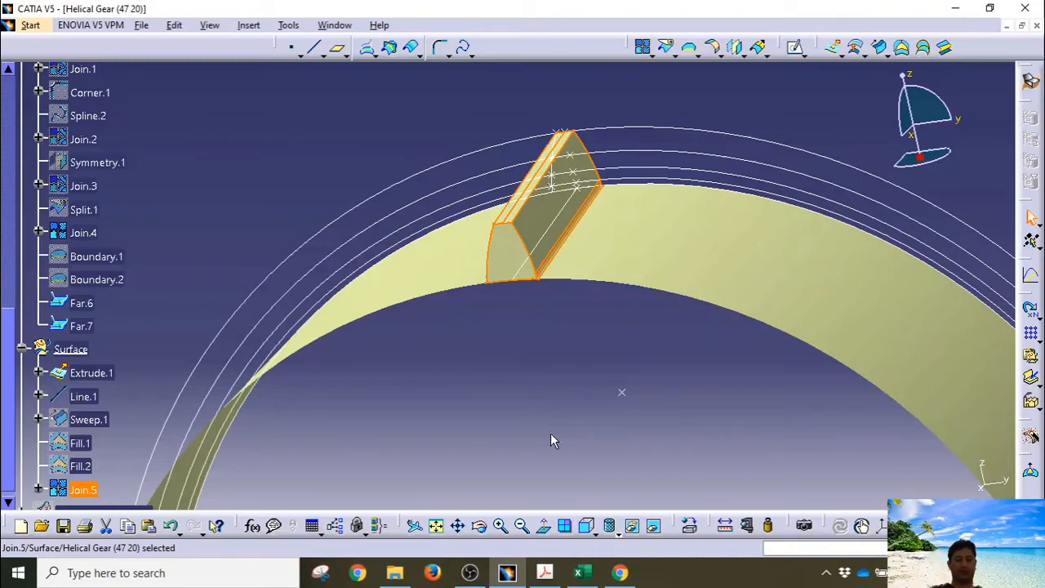
left_click(501, 403)
middle_click_drag(501, 403, 595, 366)
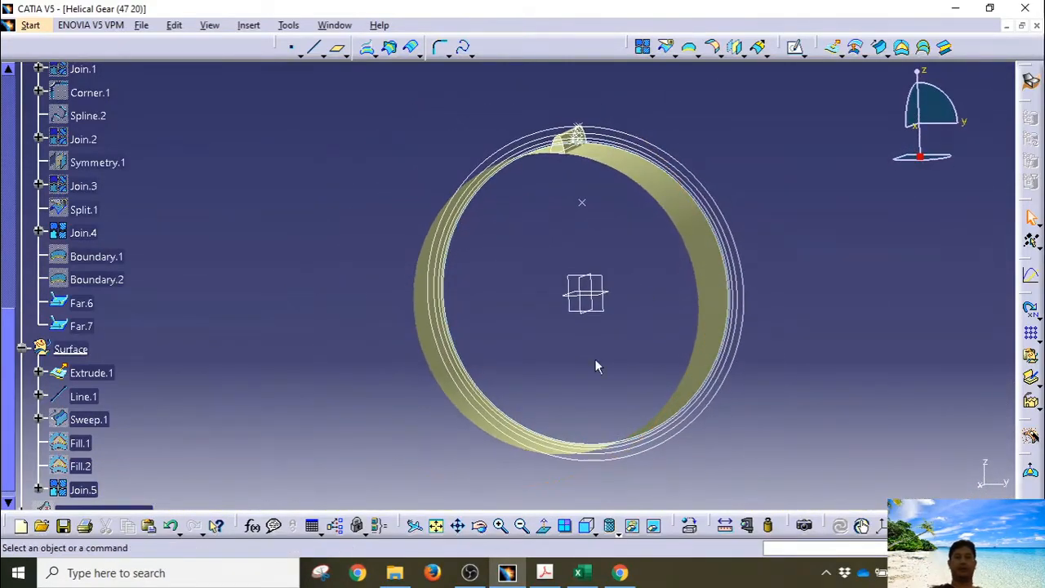
scroll(32, 326, "up", 4)
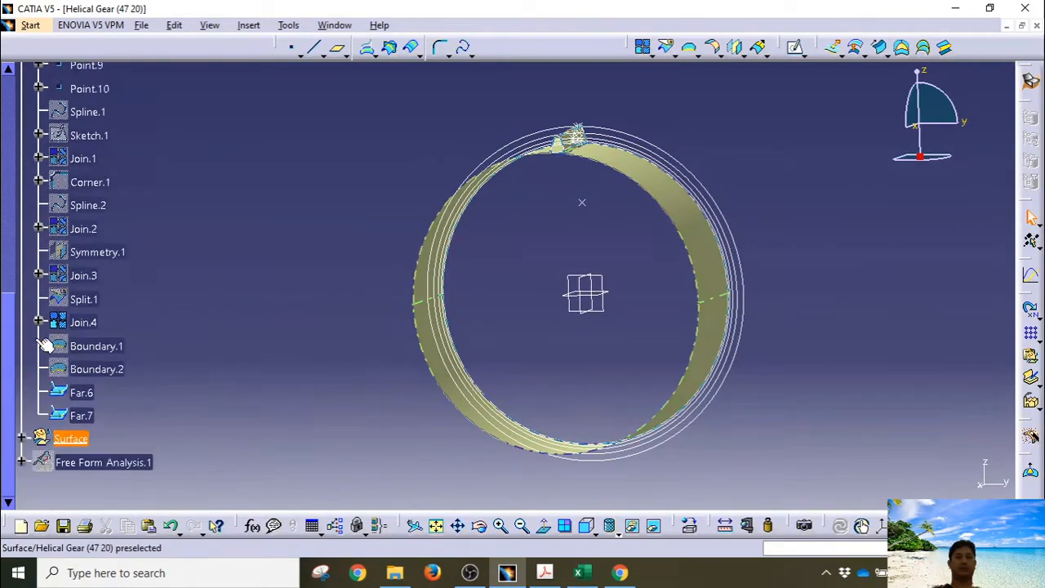
scroll(25, 249, "up", 4)
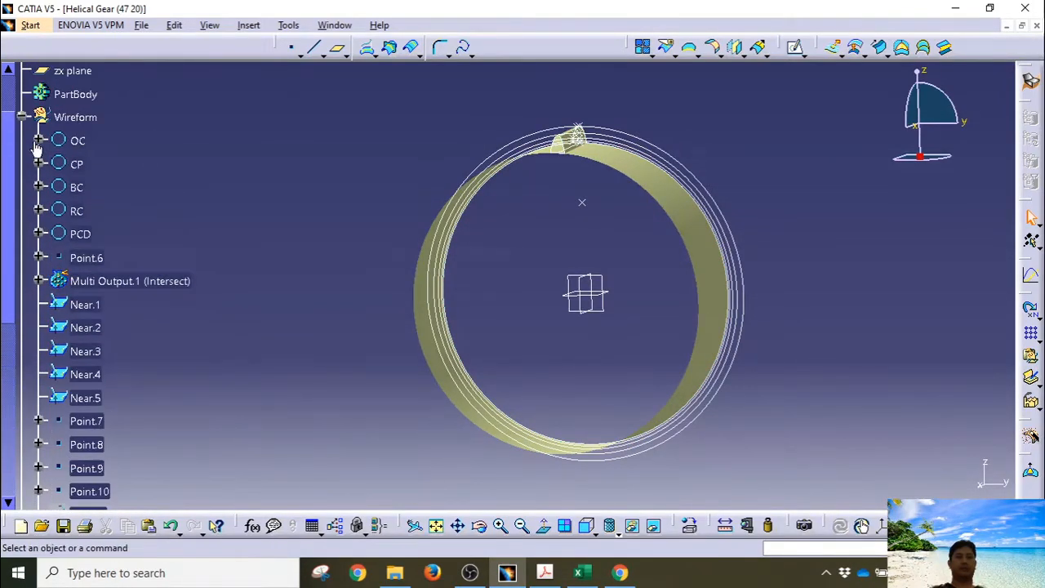
left_click(21, 117)
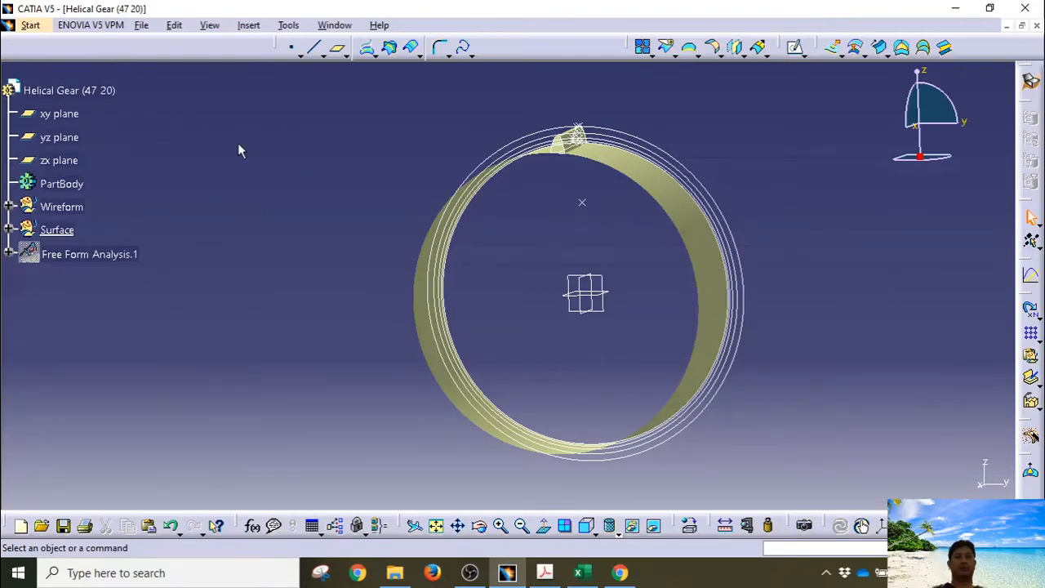
Save the part as the CATPart file Helical Gear (47 20) in the GEAR folder under GEARBOX on Volume (G:)
left_click(148, 29)
left_click(160, 141)
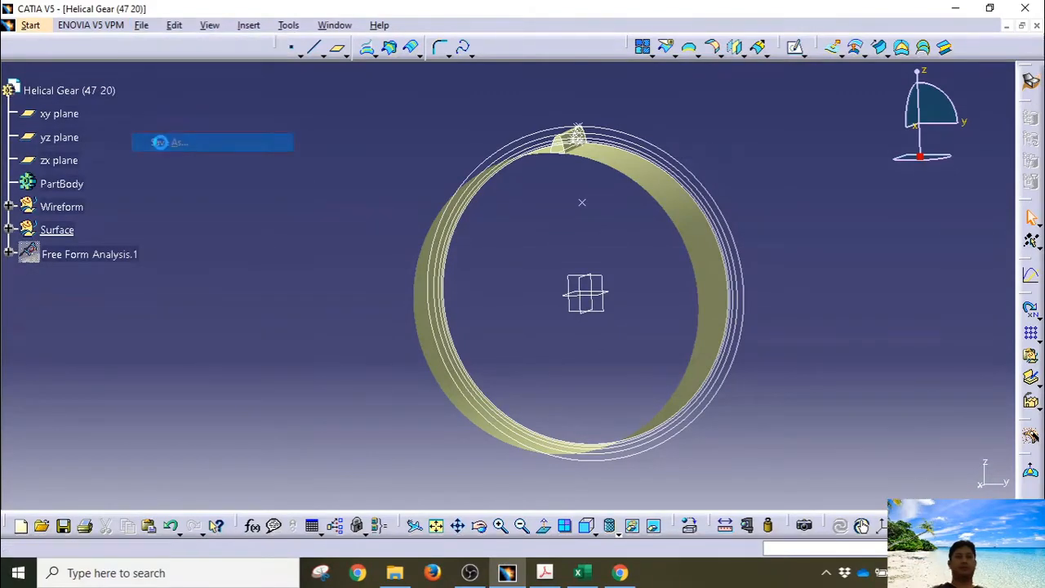
left_click(470, 573)
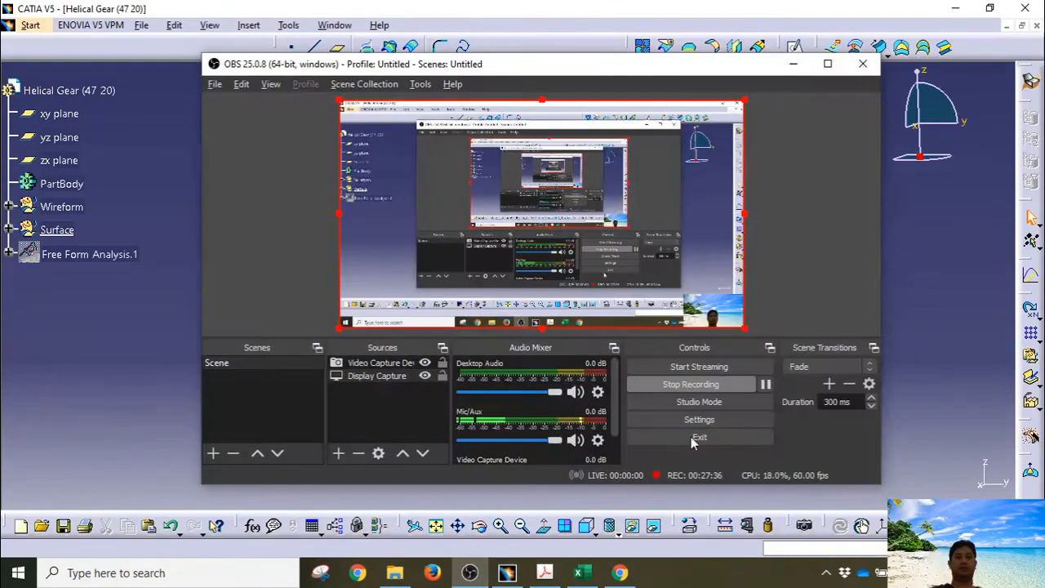
left_click(795, 67)
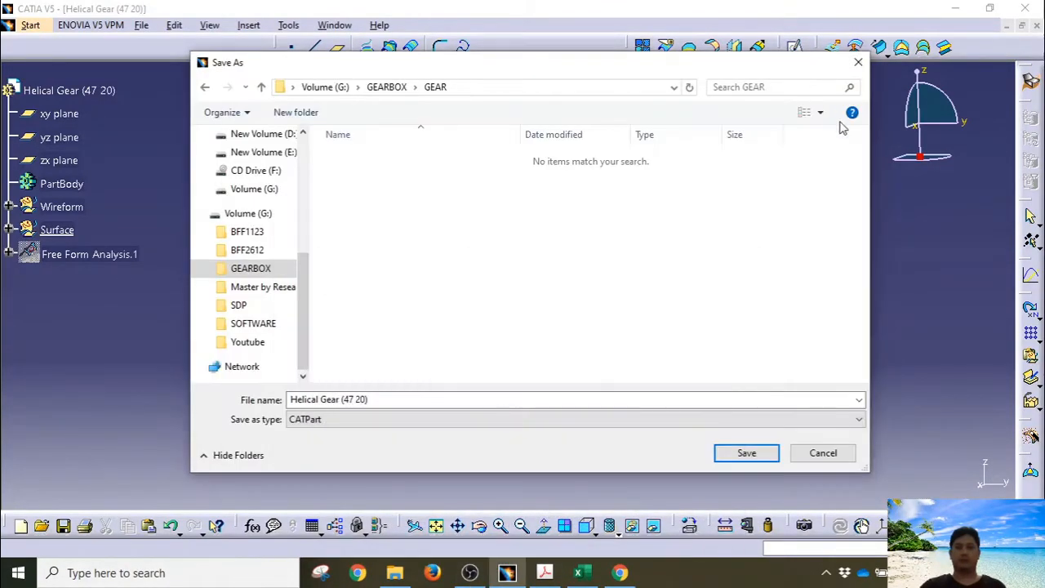
left_click(747, 453)
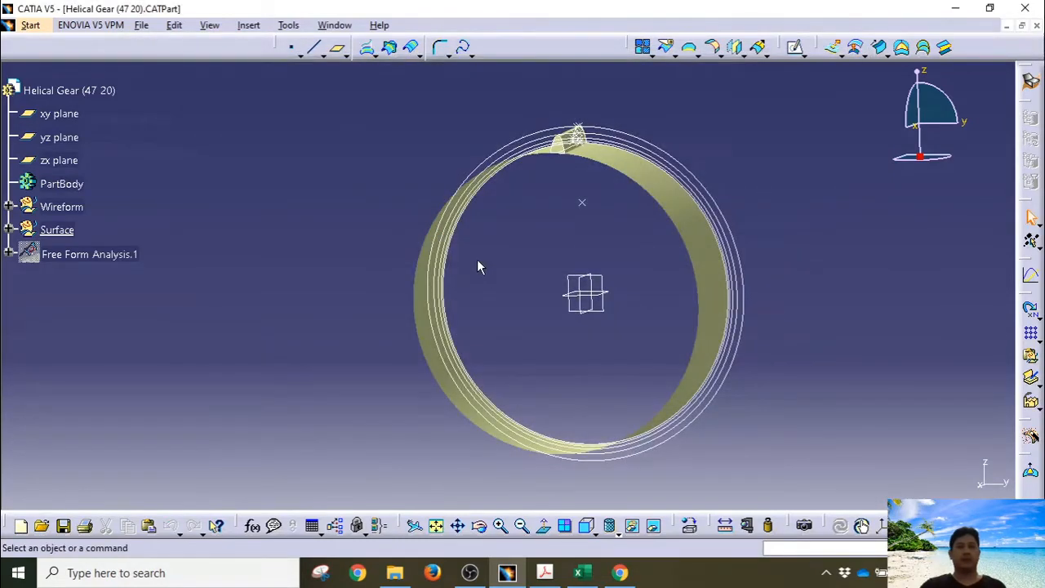
Switch the helical gear part to the Part Design workbench of Mechanical Design
middle_click_drag(570, 340, 378, 270)
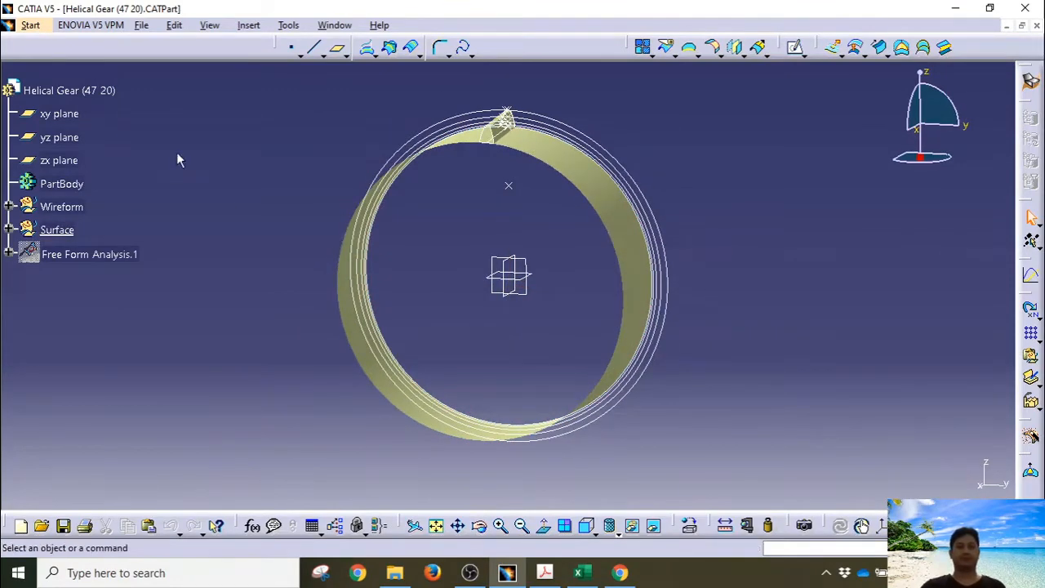
left_click(33, 25)
mouse_move(122, 62)
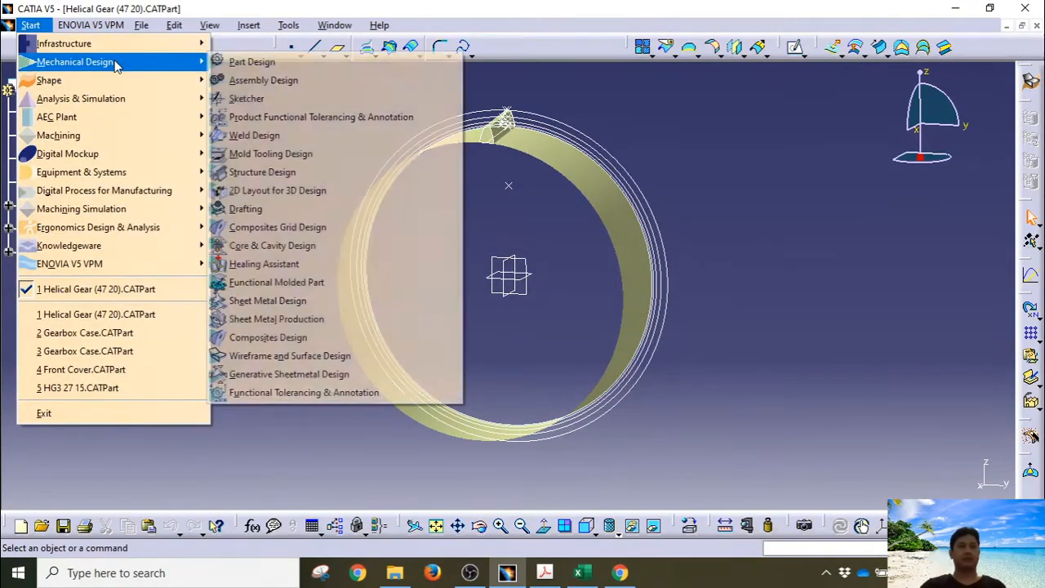
left_click(253, 62)
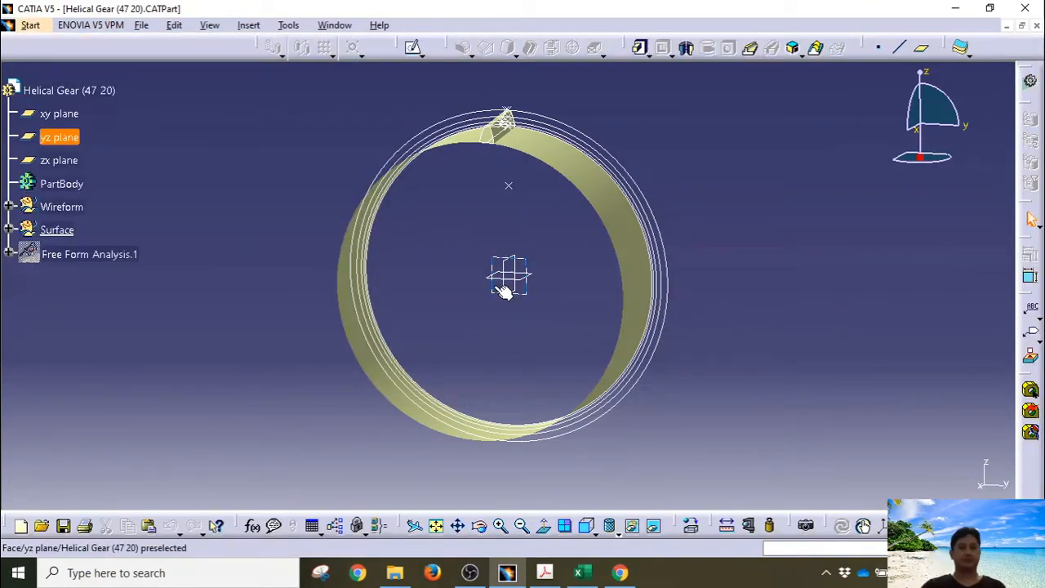
middle_click_drag(441, 266, 449, 291)
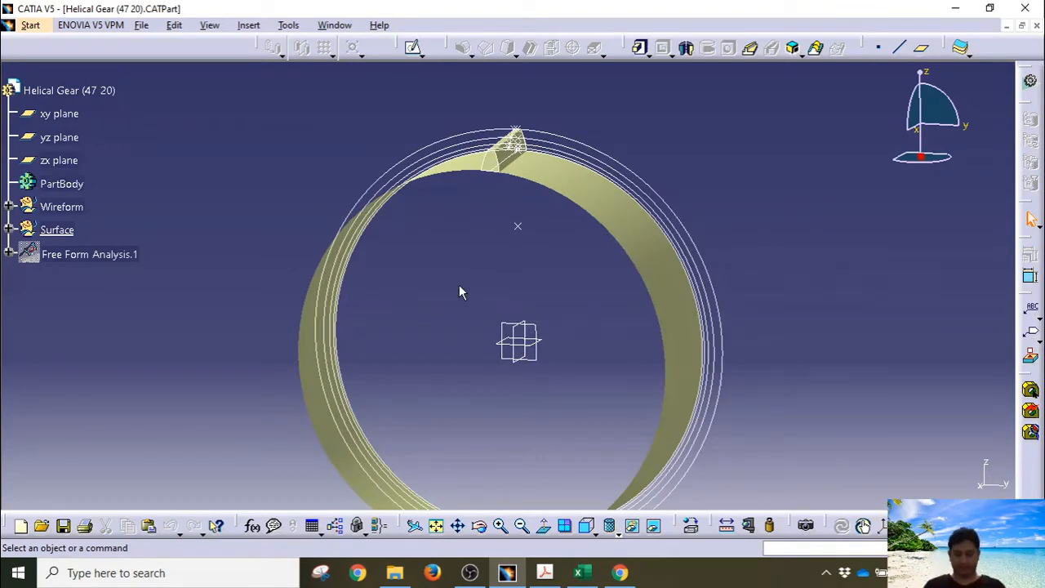
key("p")
left_click(635, 320)
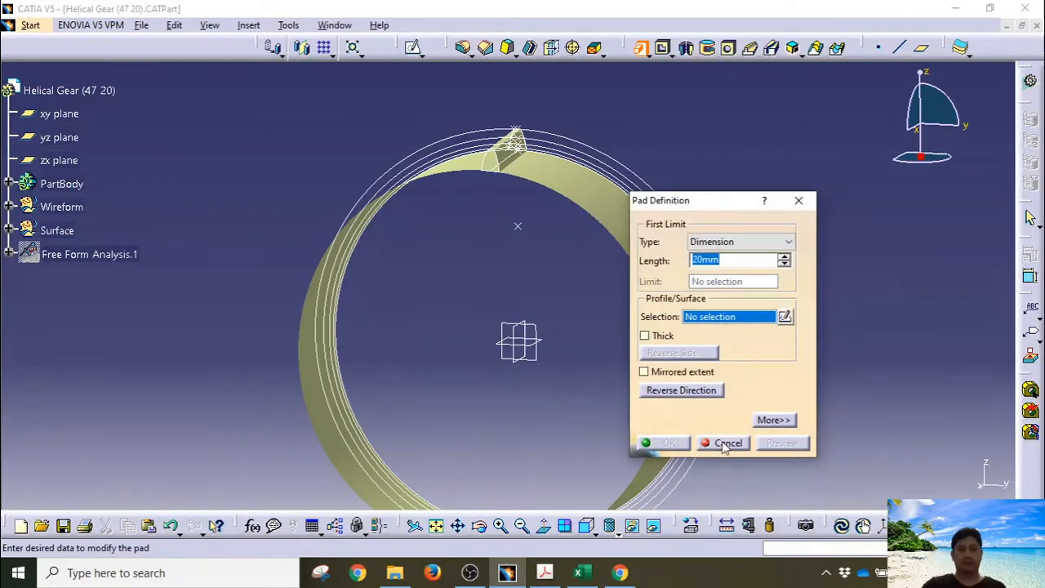
left_click(727, 443)
Define PartBody as the in-work object and pad the circle BC 20 mm in the reversed direction
right_click(75, 183)
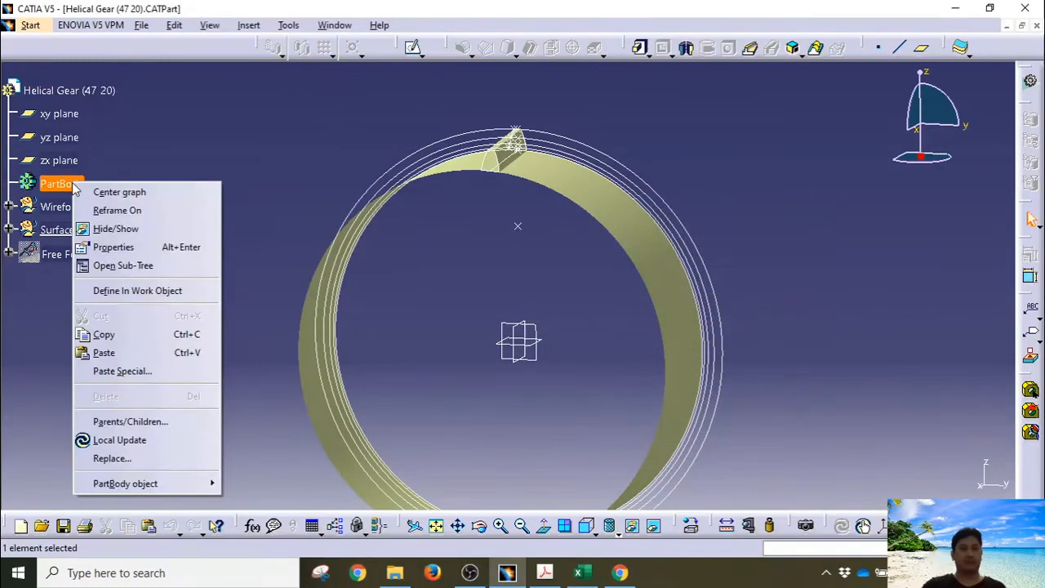
left_click(130, 290)
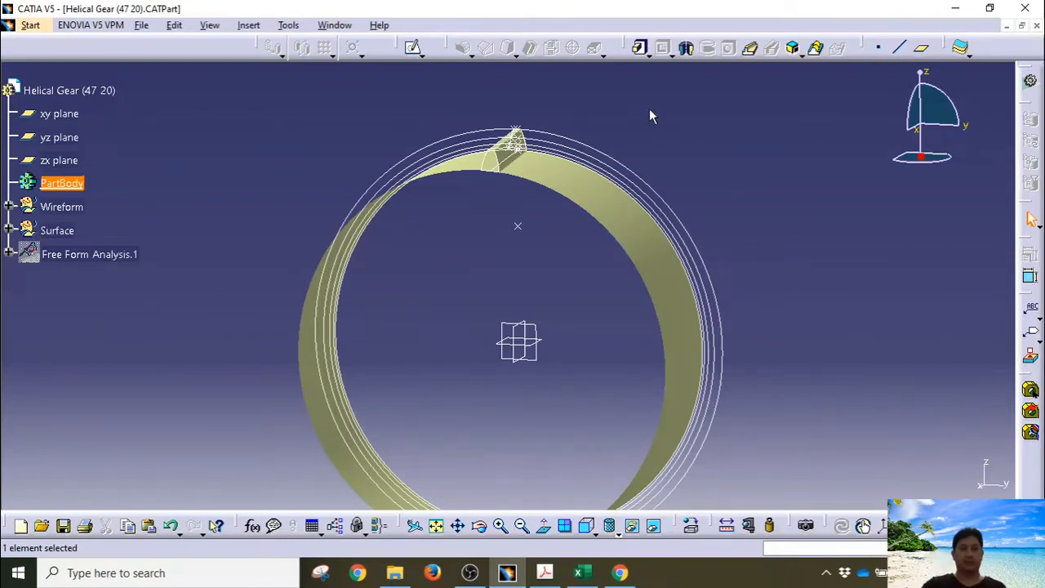
left_click(639, 47)
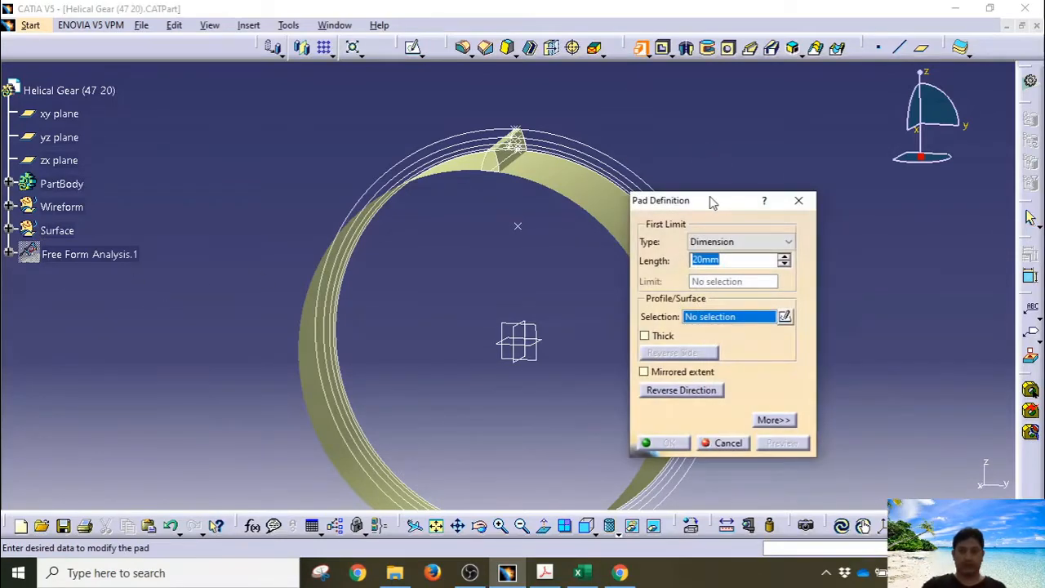
left_click_drag(710, 202, 846, 193)
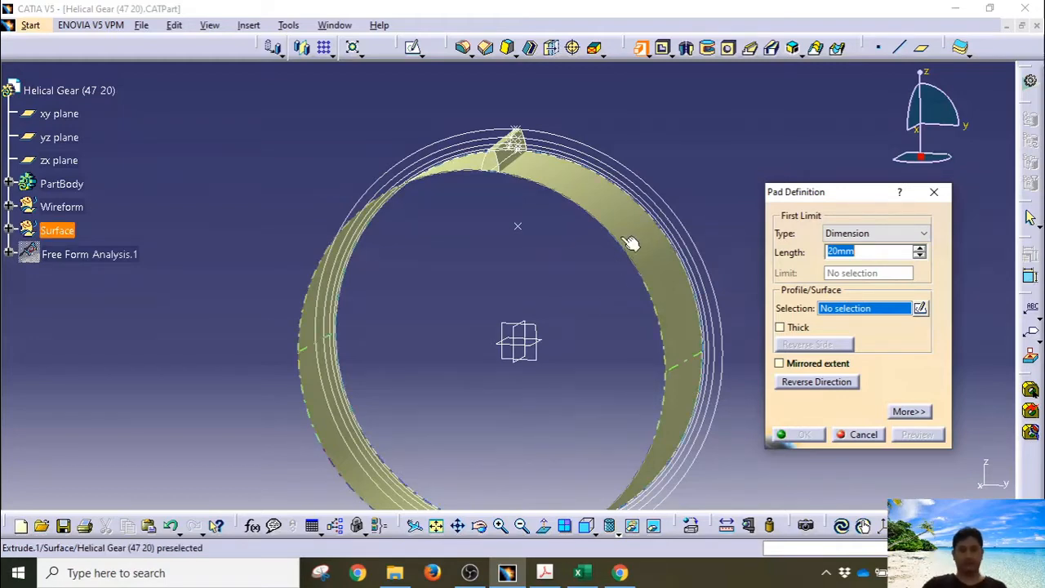
left_click(10, 208)
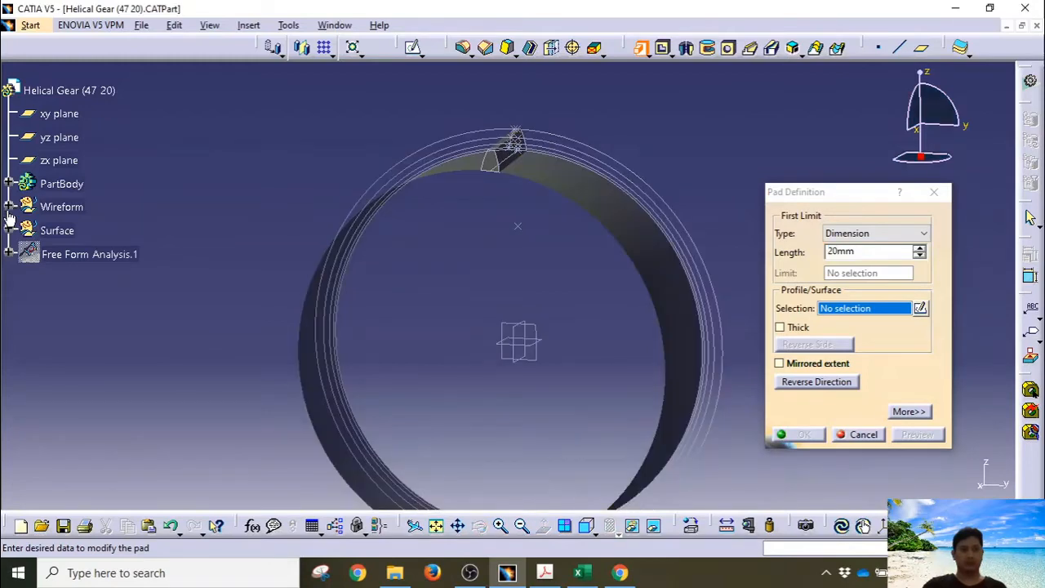
left_click(9, 207)
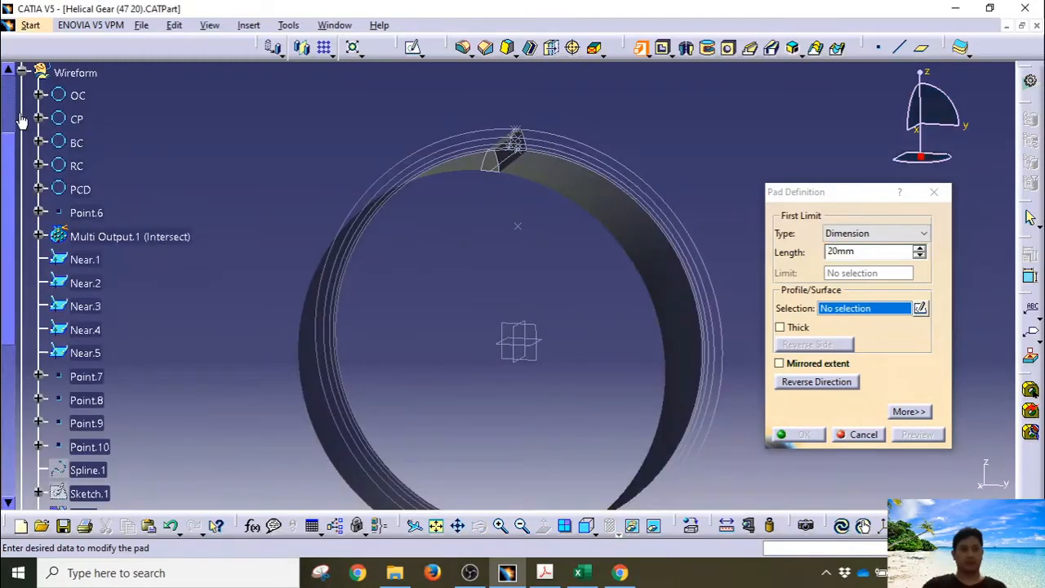
left_click(22, 115)
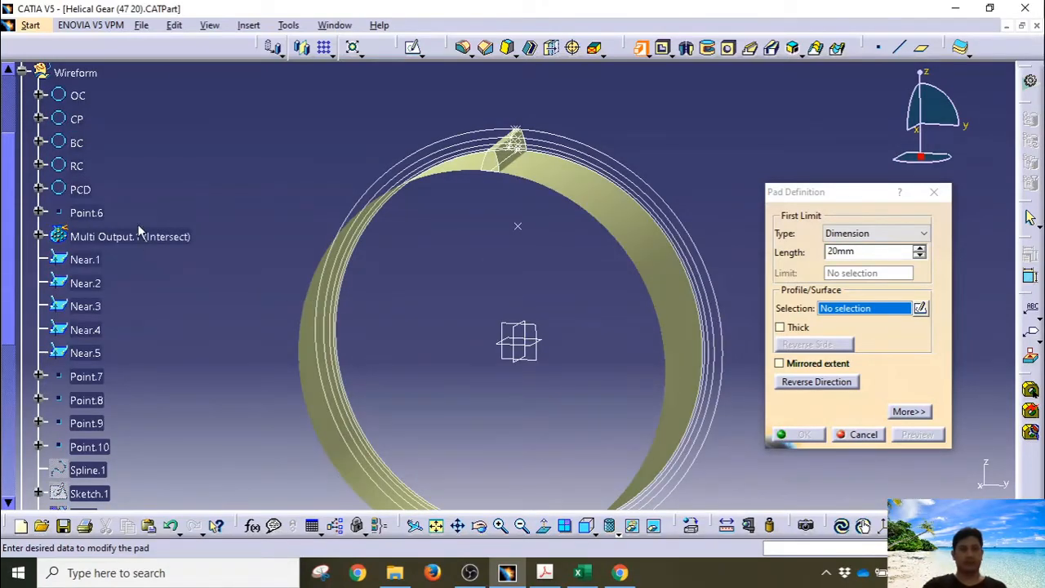
left_click(77, 144)
left_click(786, 384)
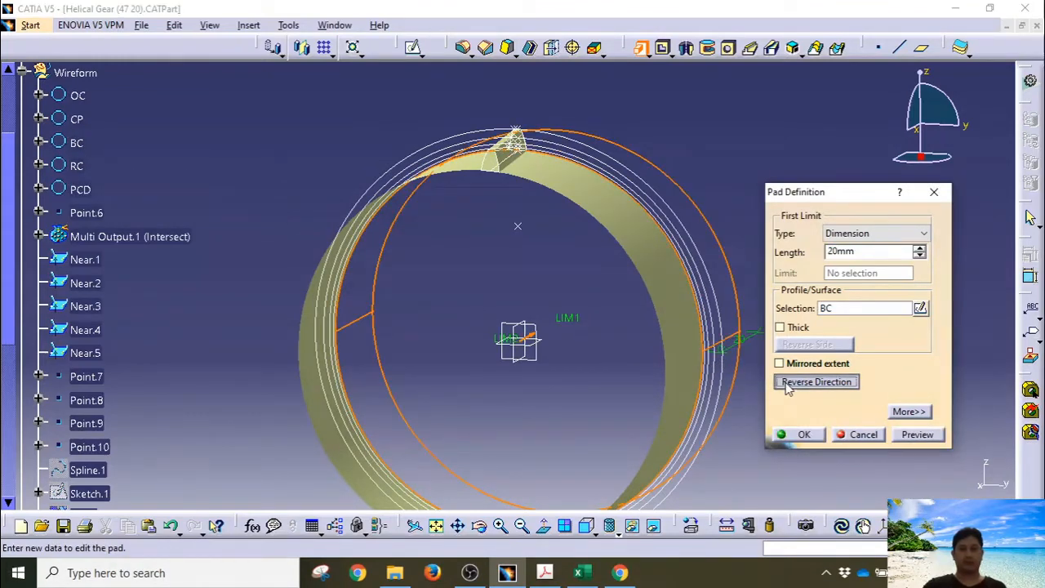
left_click(803, 435)
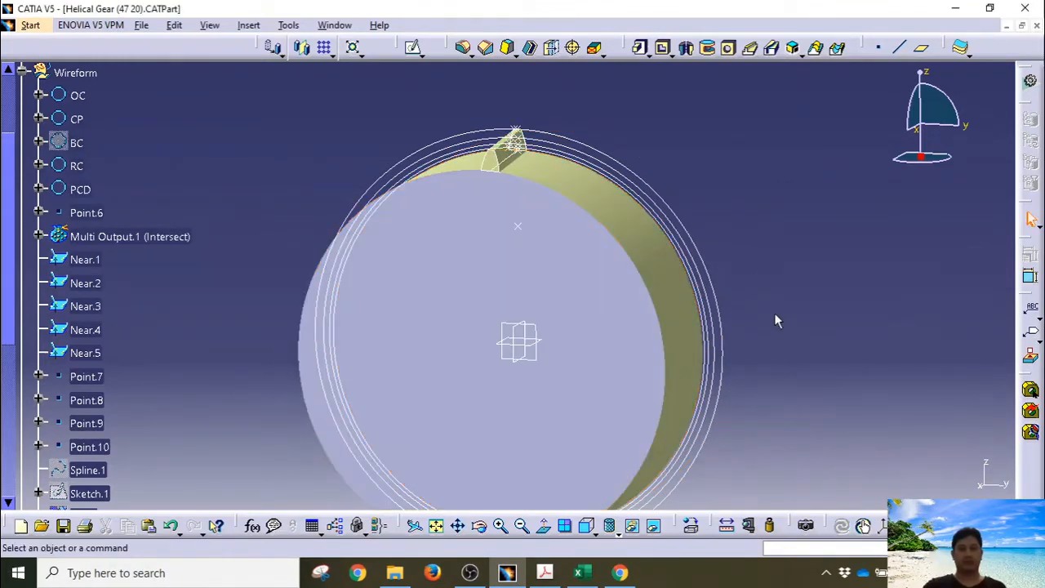
Turn the joined tooth surface Join.5 into a solid with Close Surface
middle_click_drag(774, 315, 694, 329)
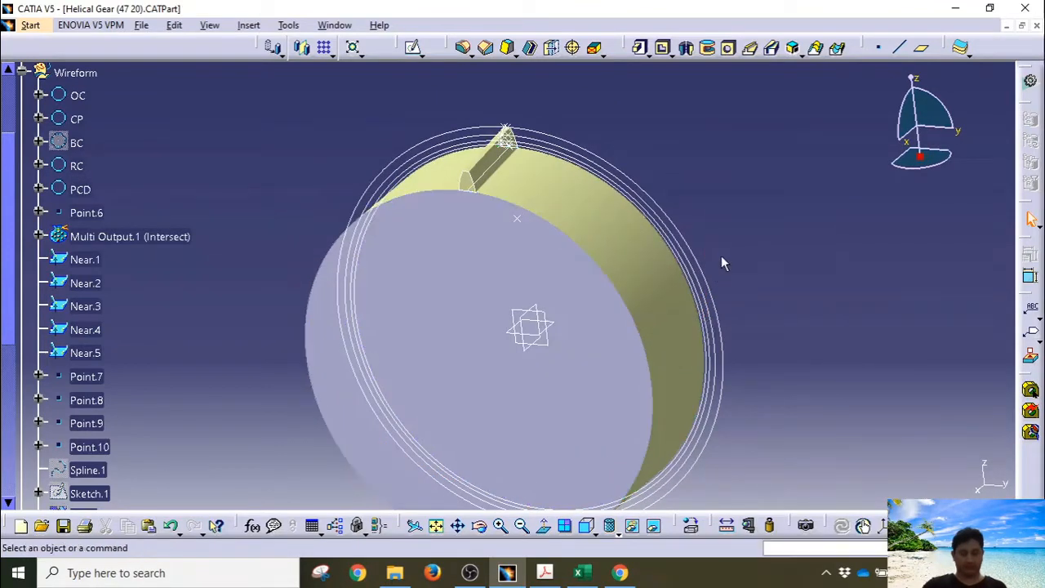
left_click(967, 55)
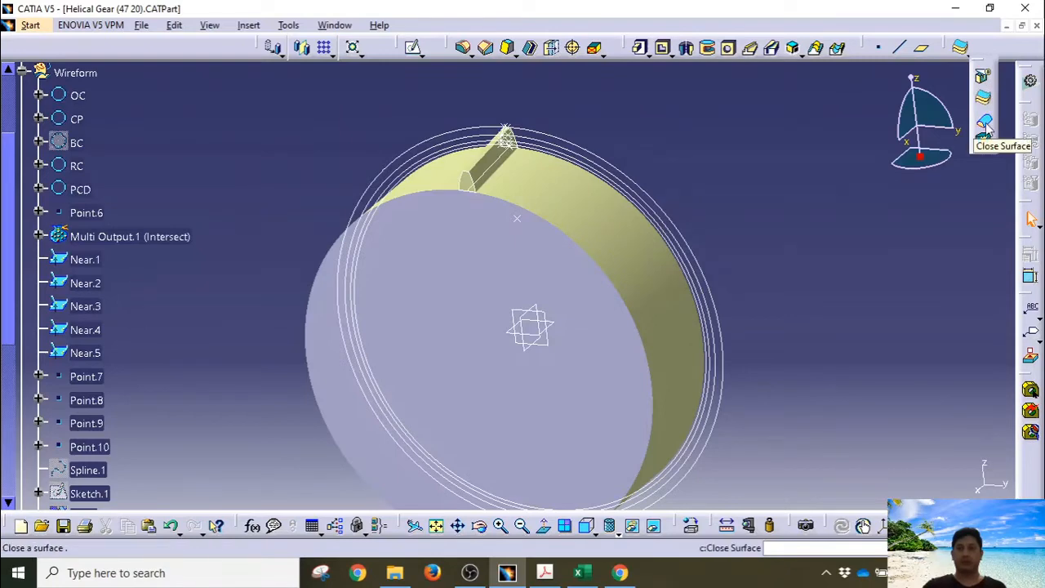
left_click(984, 122)
middle_click_drag(555, 170, 588, 150)
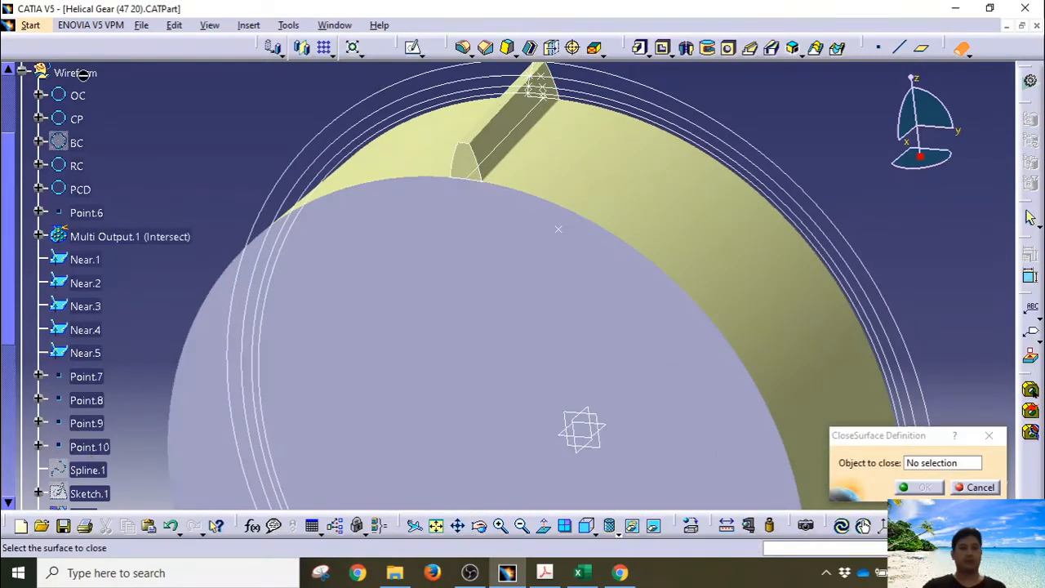
left_click(22, 73)
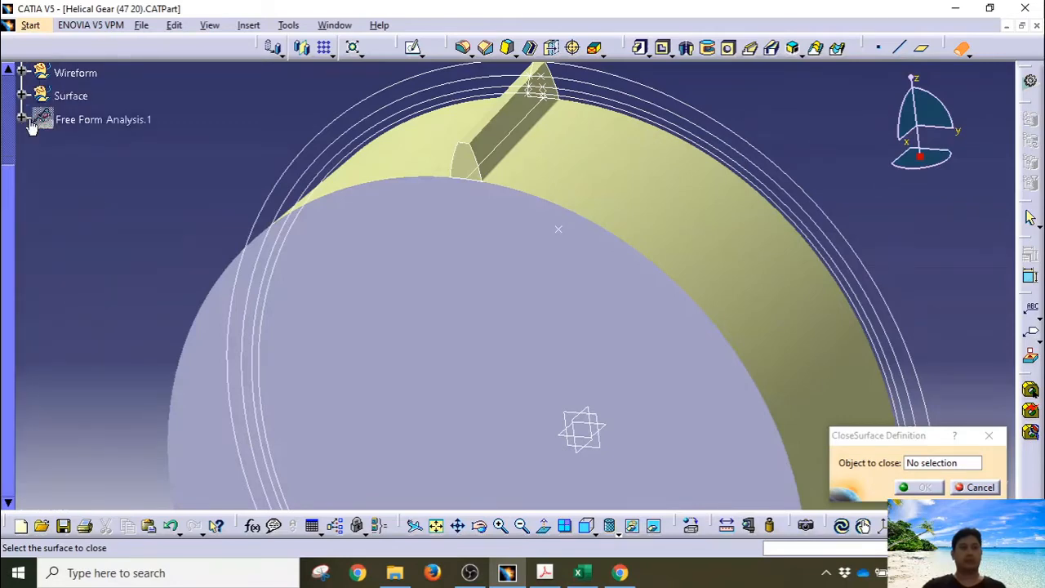
left_click(23, 95)
left_click(82, 235)
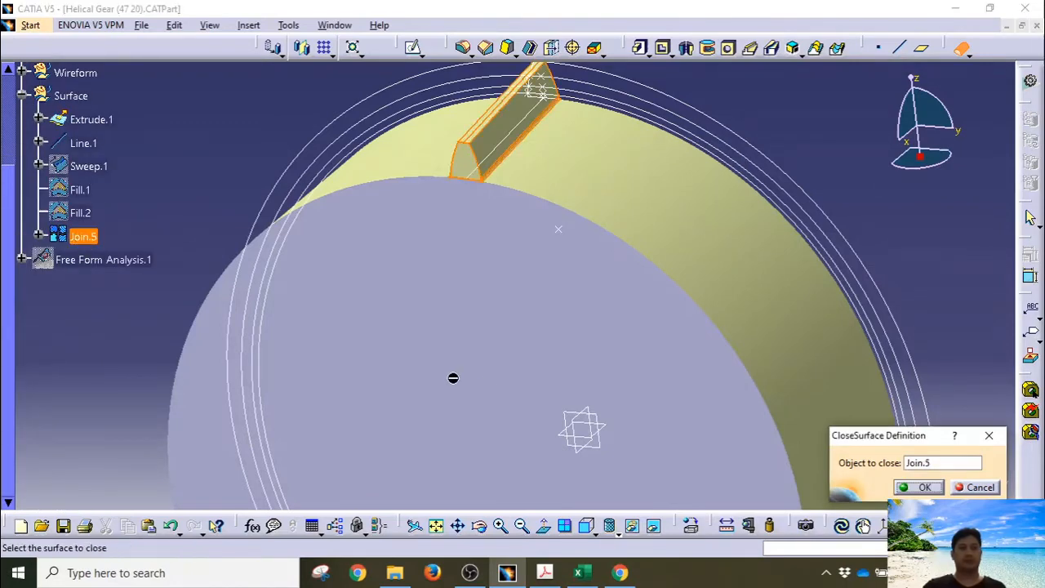
left_click(906, 488)
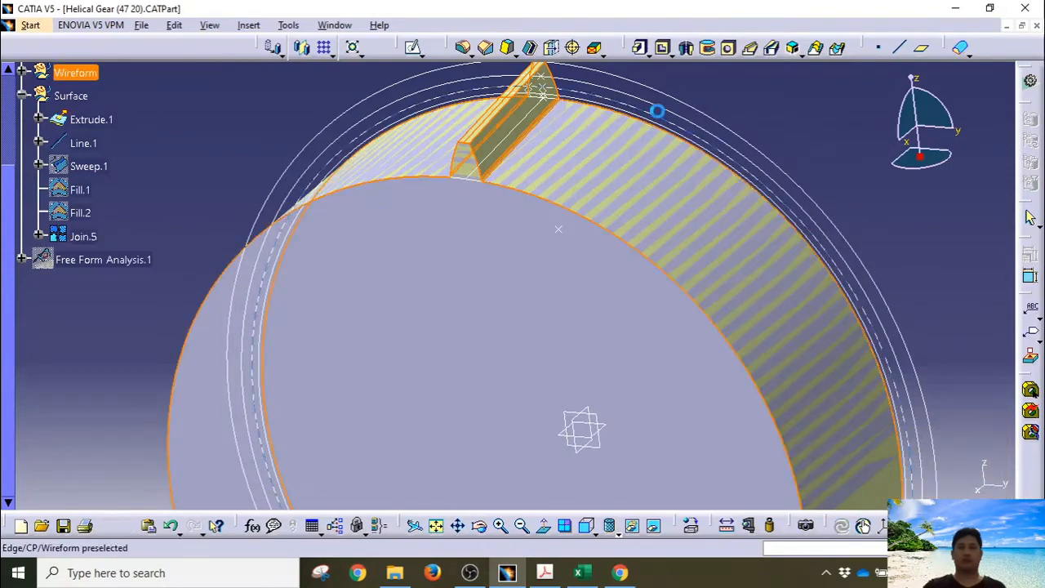
Hide the tooth profile Join.4 in the Wireform geometrical set and collapse that set
right_click(524, 123)
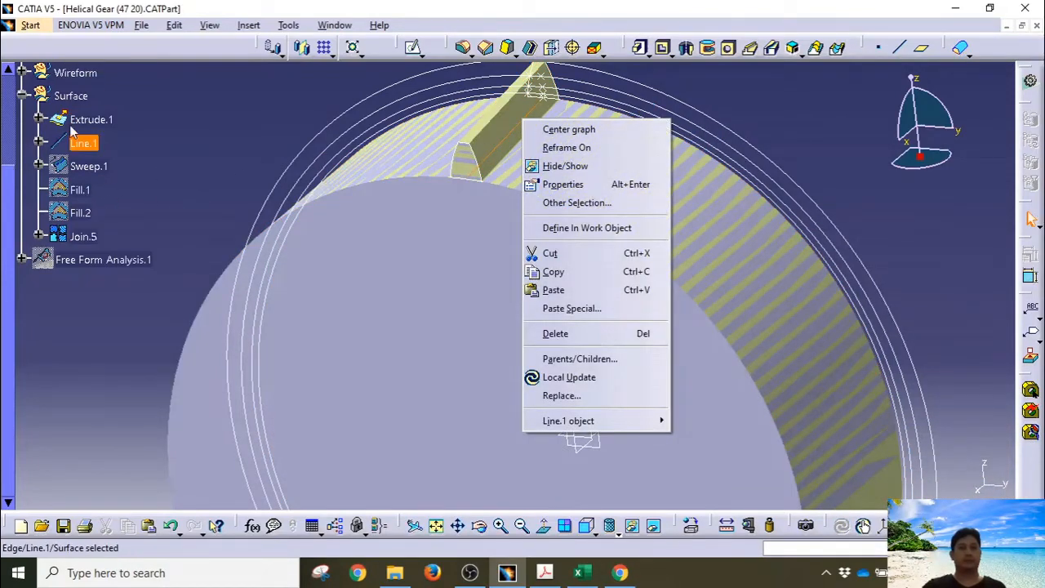
left_click(22, 95)
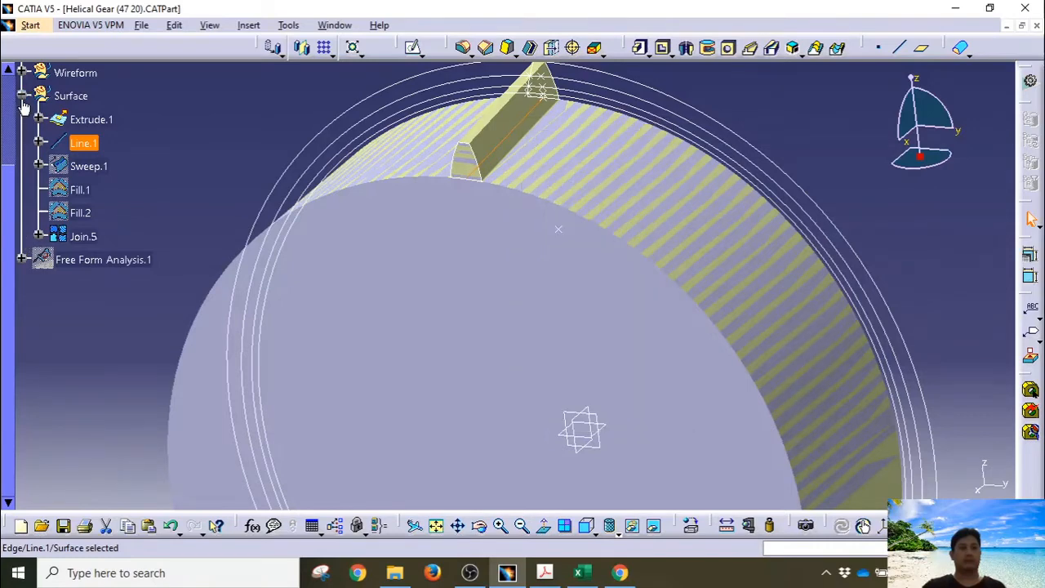
left_click(23, 95)
left_click(21, 72)
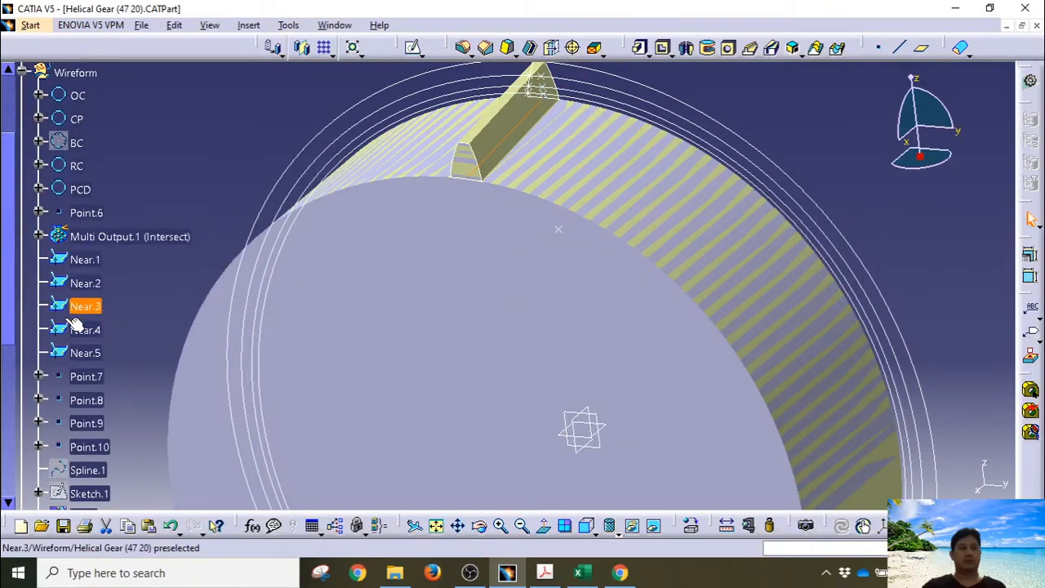
scroll(80, 310, "down", 6)
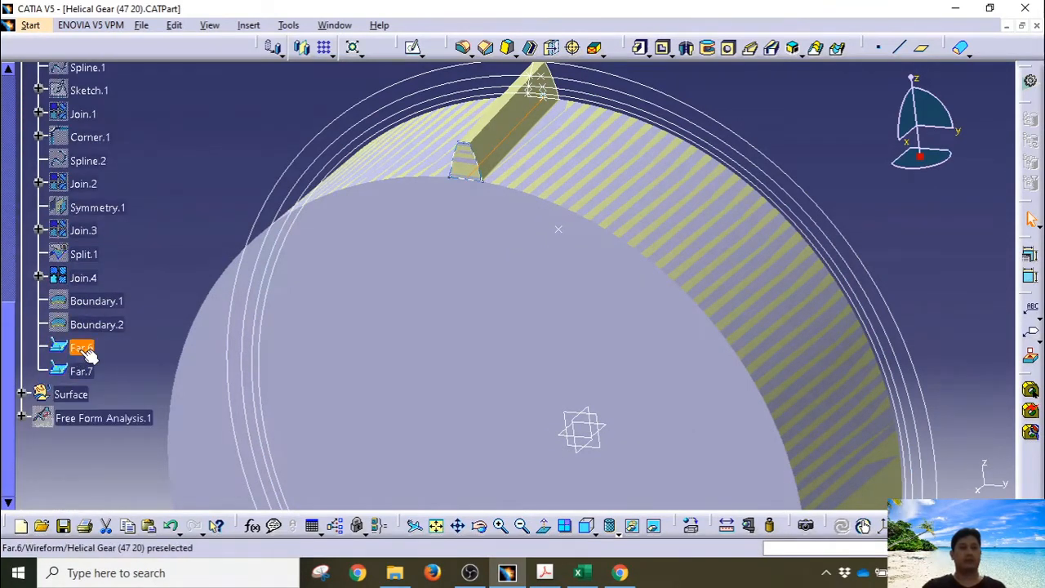
right_click(81, 278)
left_click(121, 292)
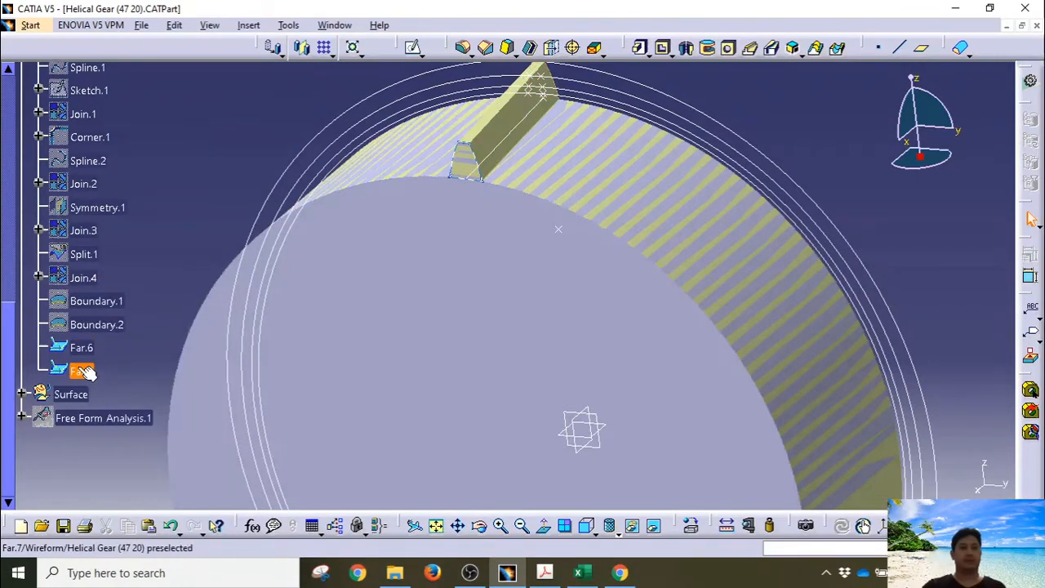
scroll(43, 343, "up", 8)
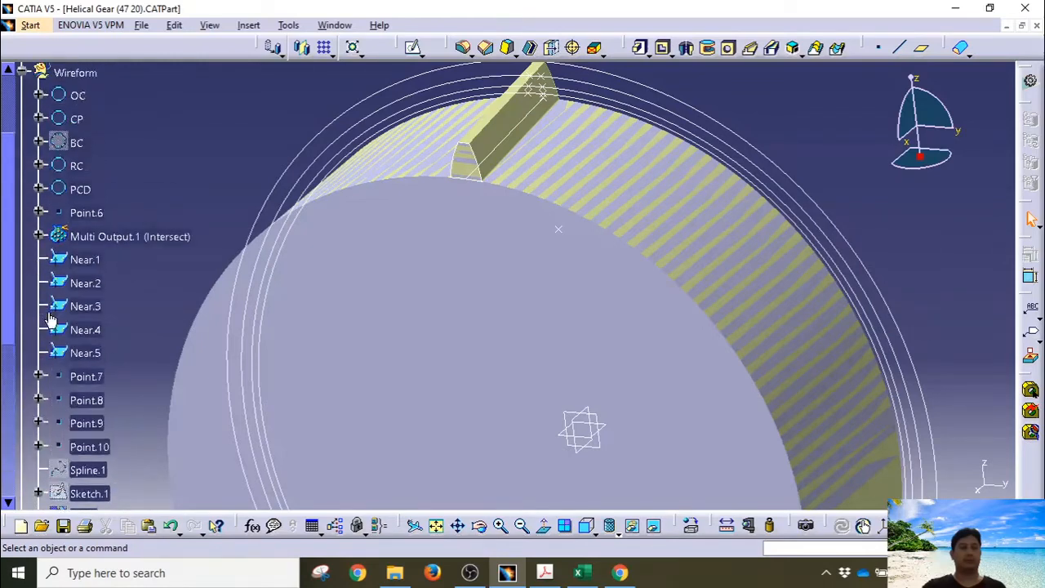
left_click(23, 207)
Hide the joined tooth surface Join.5 and the cylindrical surface Extrude.1 in the Surface geometrical set
left_click(8, 230)
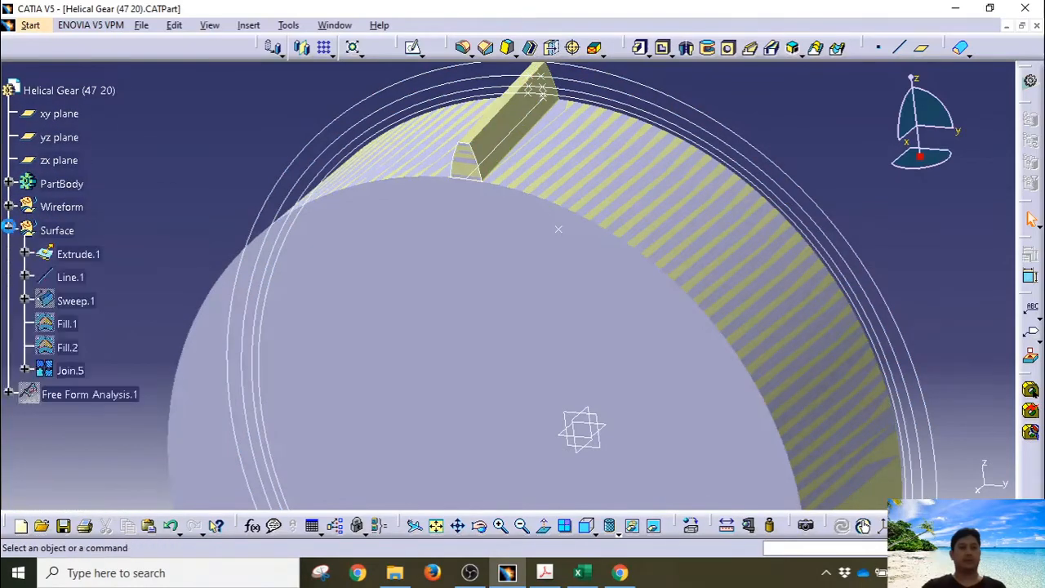
right_click(59, 371)
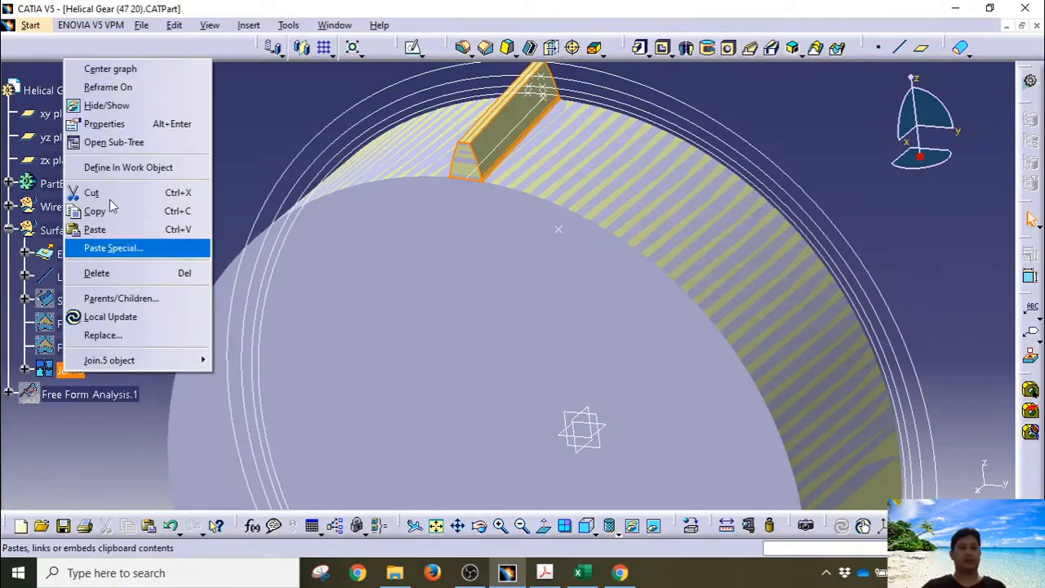
left_click(106, 103)
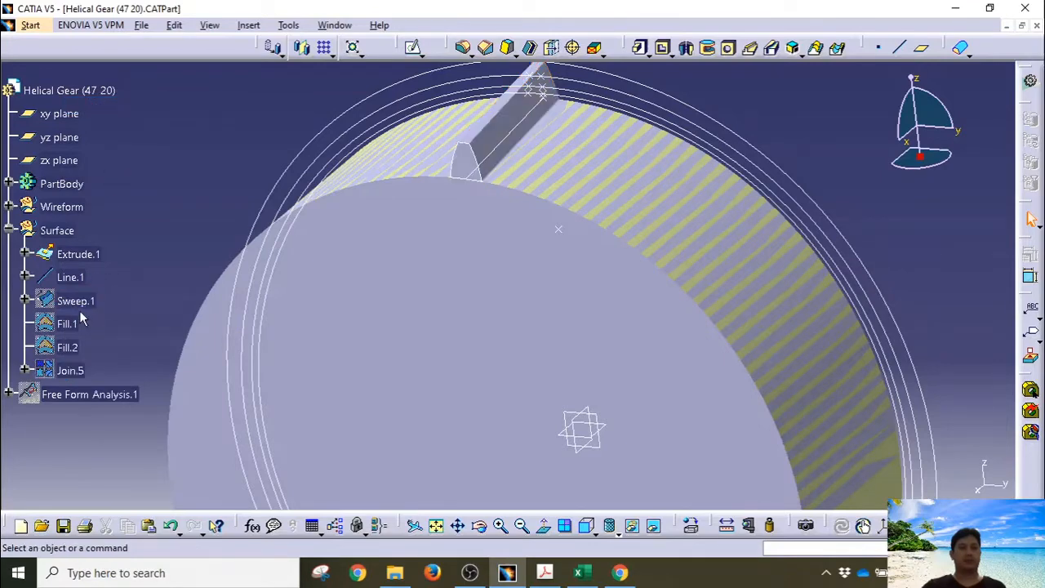
left_click(620, 188)
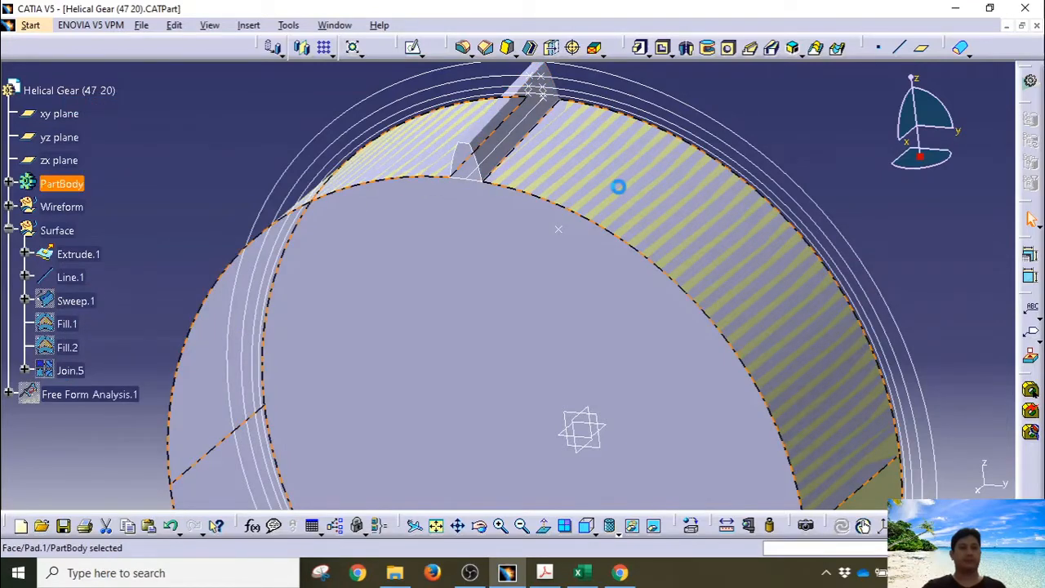
right_click(82, 251)
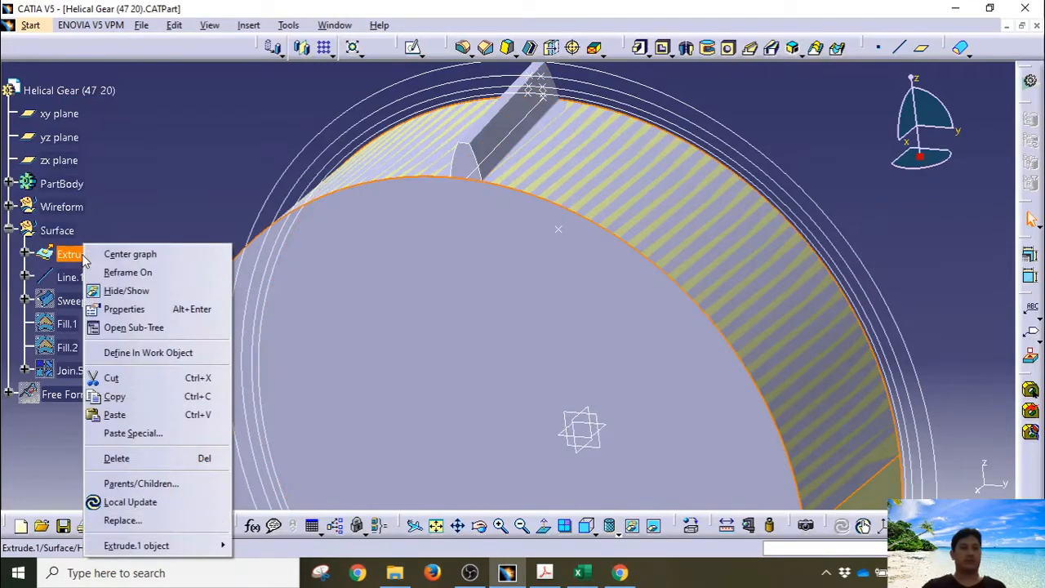
left_click(122, 289)
Start a complete-crown circular pattern of the current solid with 47 instances, looking up the tooth count in the Spline Excel sheet
middle_click_drag(378, 226, 446, 270)
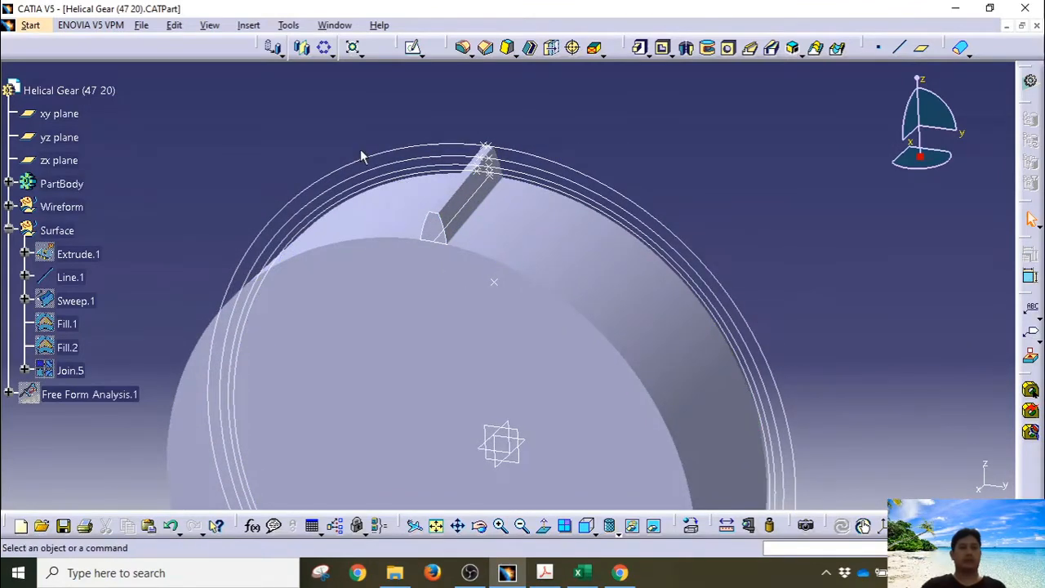
left_click(325, 48)
left_click(775, 231)
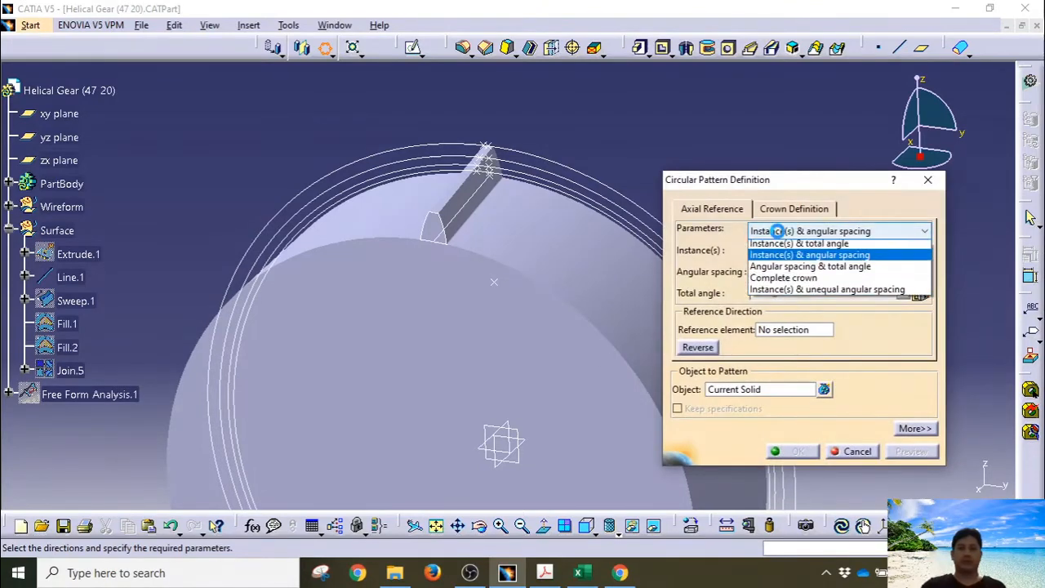
left_click(775, 280)
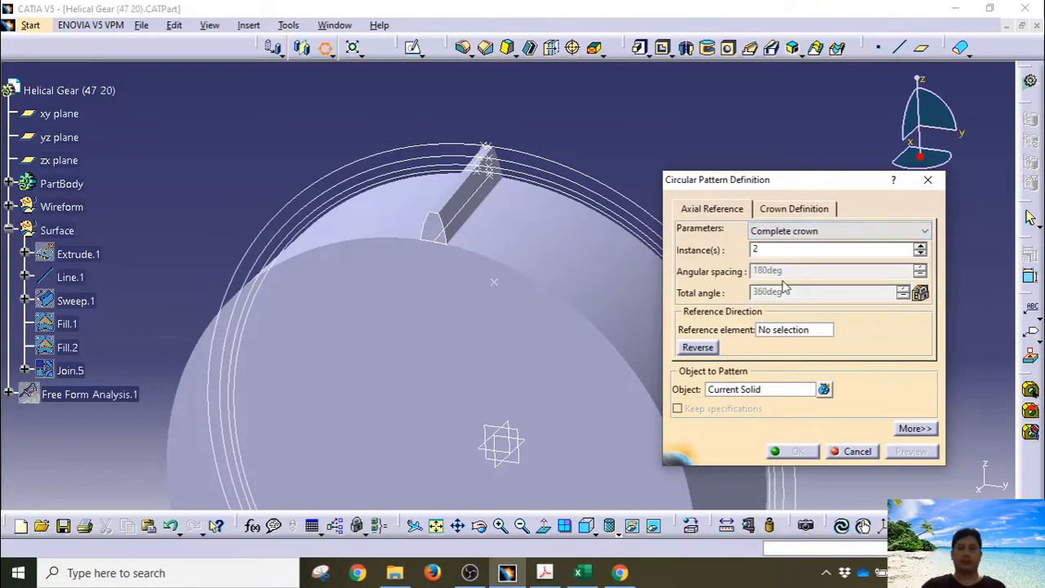
left_click(577, 572)
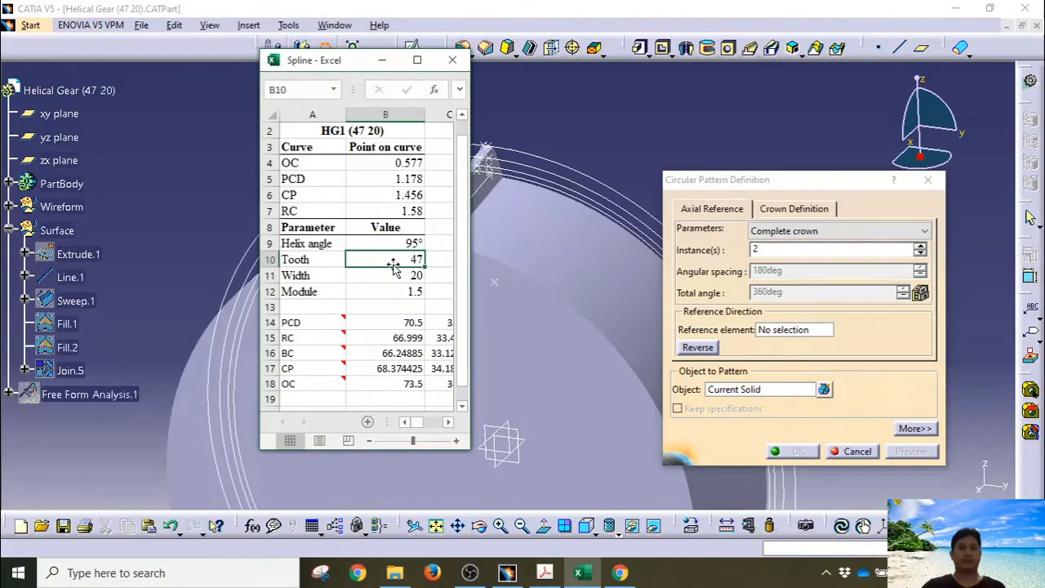
left_click(819, 294)
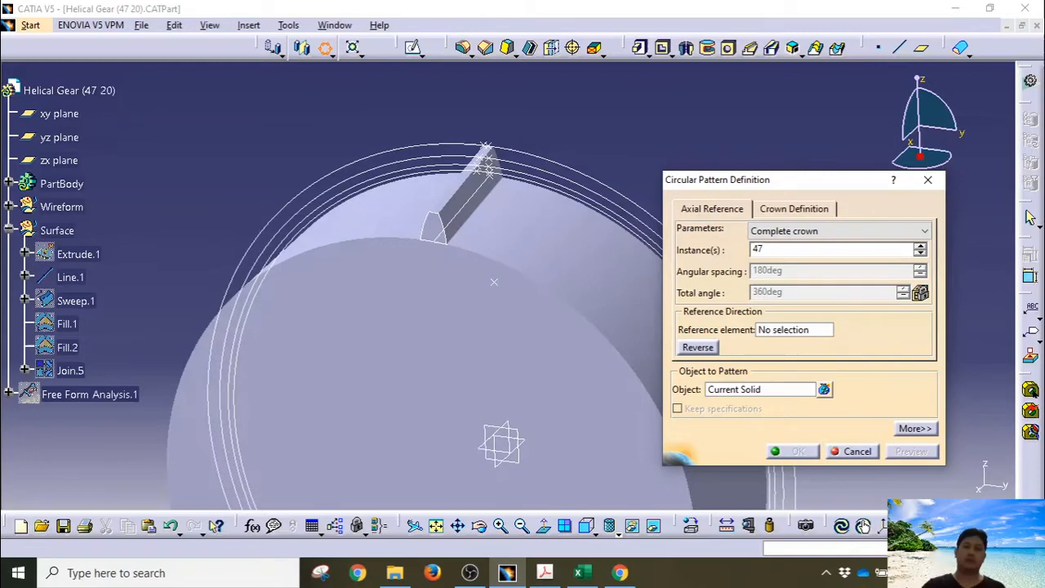
left_click(752, 249)
Use the X axis as the circular pattern's reference direction and create the full ring of teeth
middle_click_drag(506, 335, 490, 318)
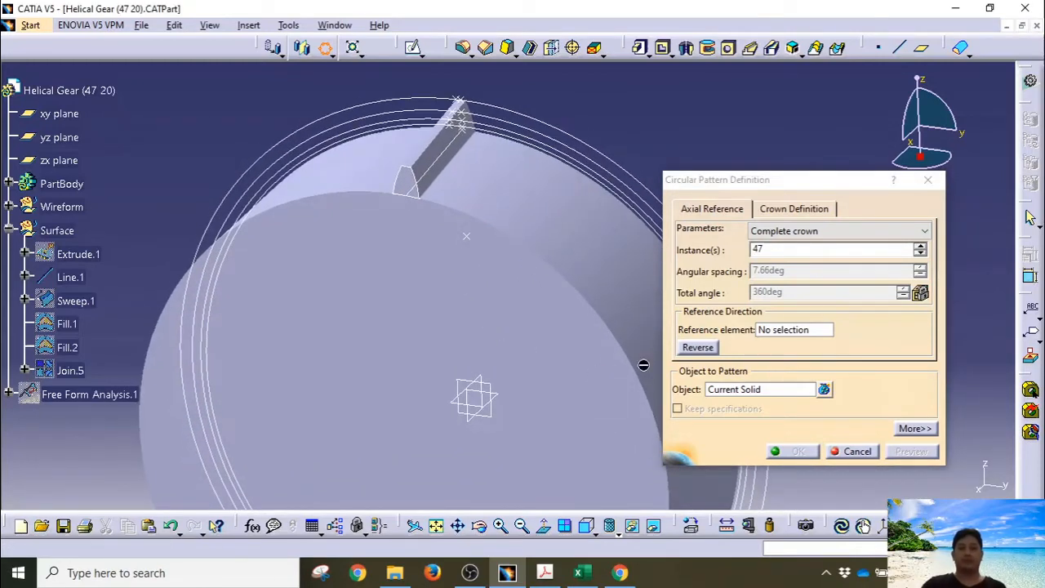
left_click(775, 330)
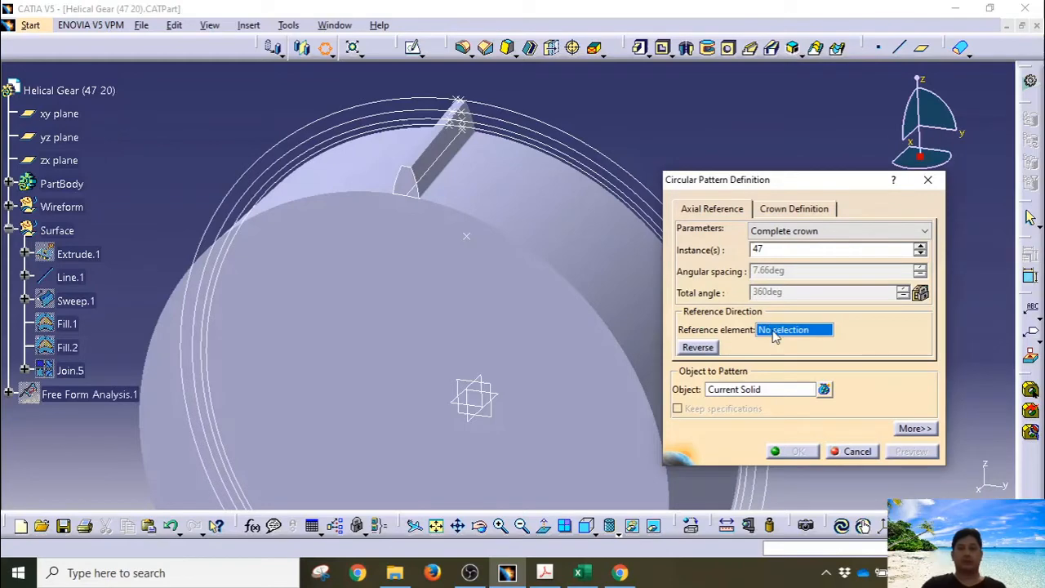
right_click(775, 336)
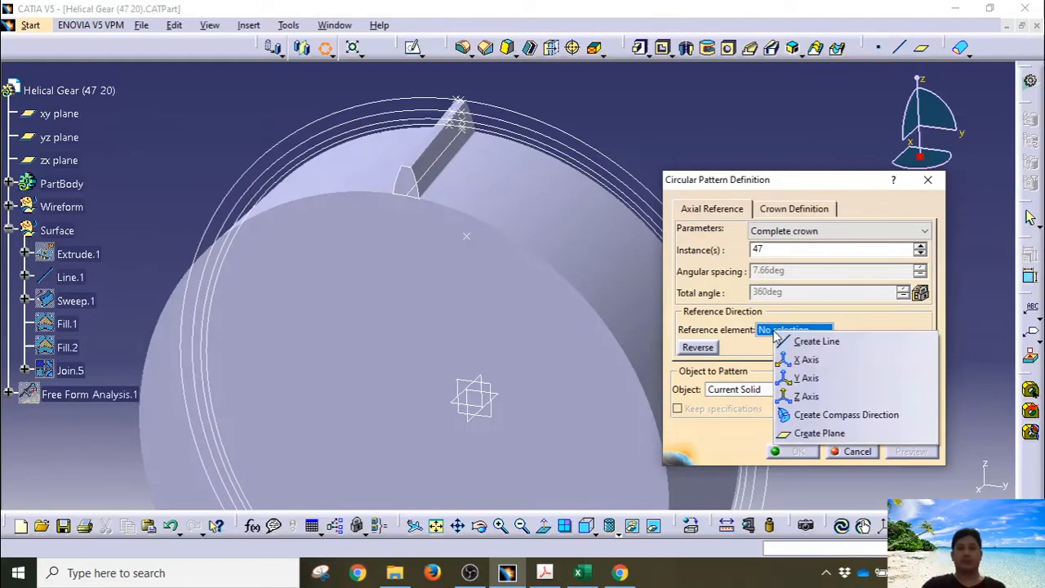
left_click(804, 360)
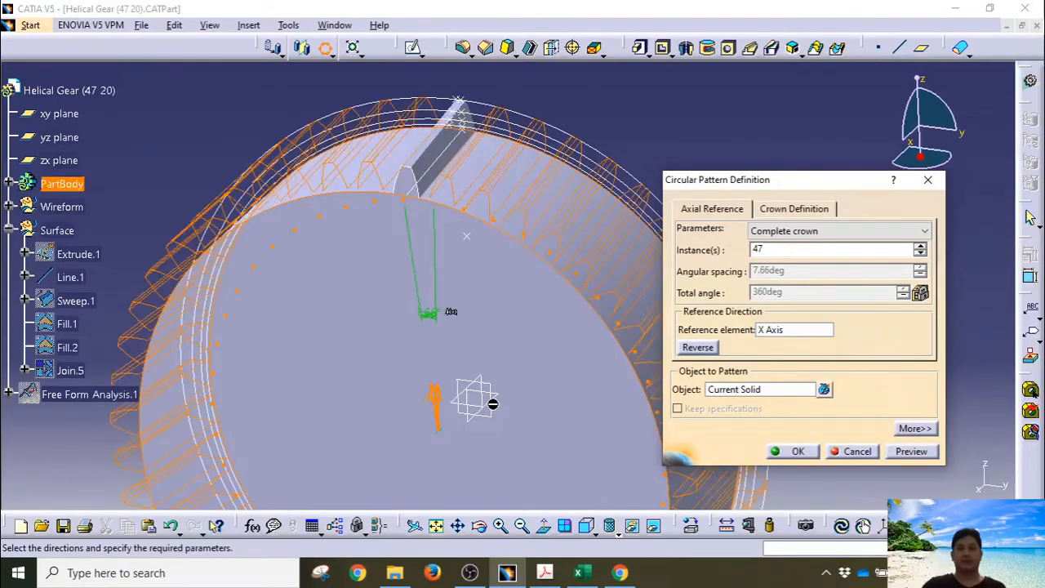
middle_click_drag(493, 404, 409, 338)
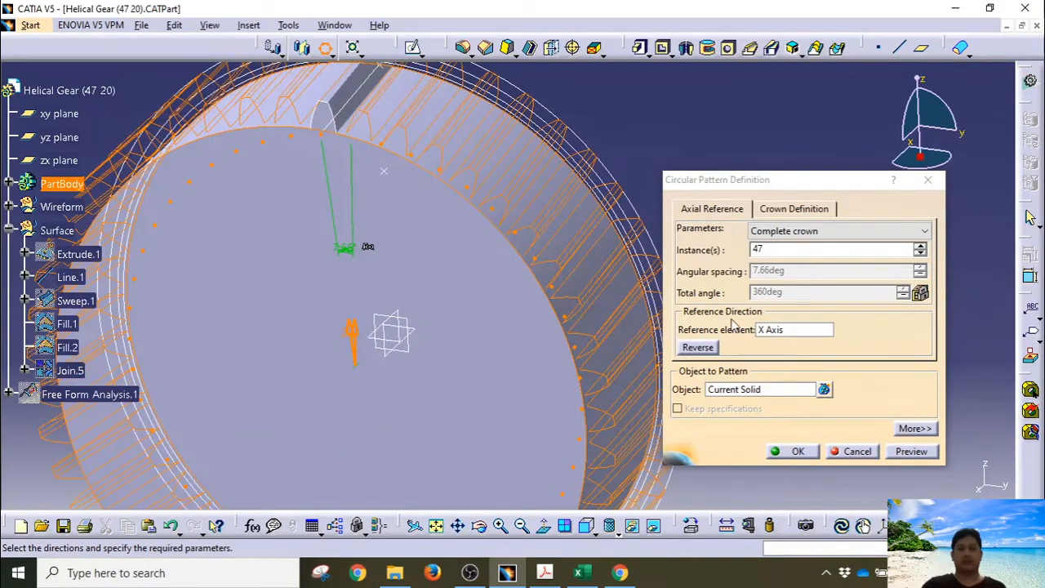
left_click(788, 454)
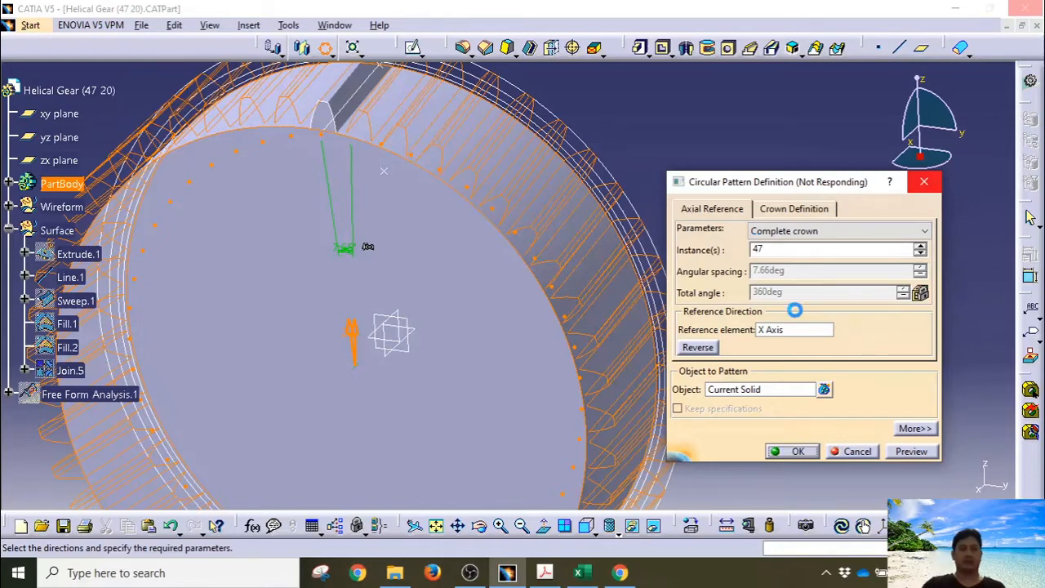
left_click(754, 245)
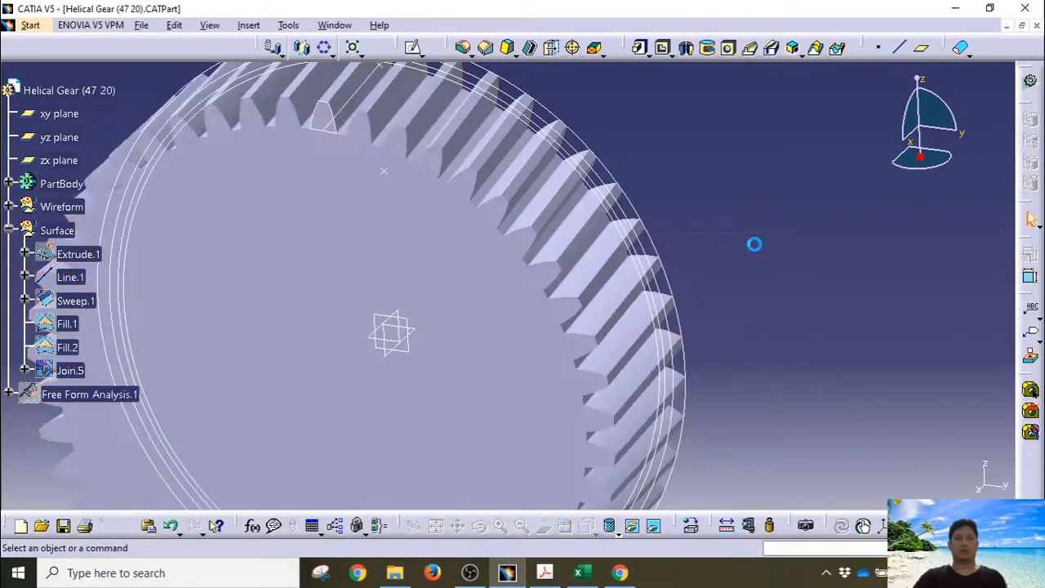
middle_click_drag(455, 320, 480, 307)
left_click(565, 301)
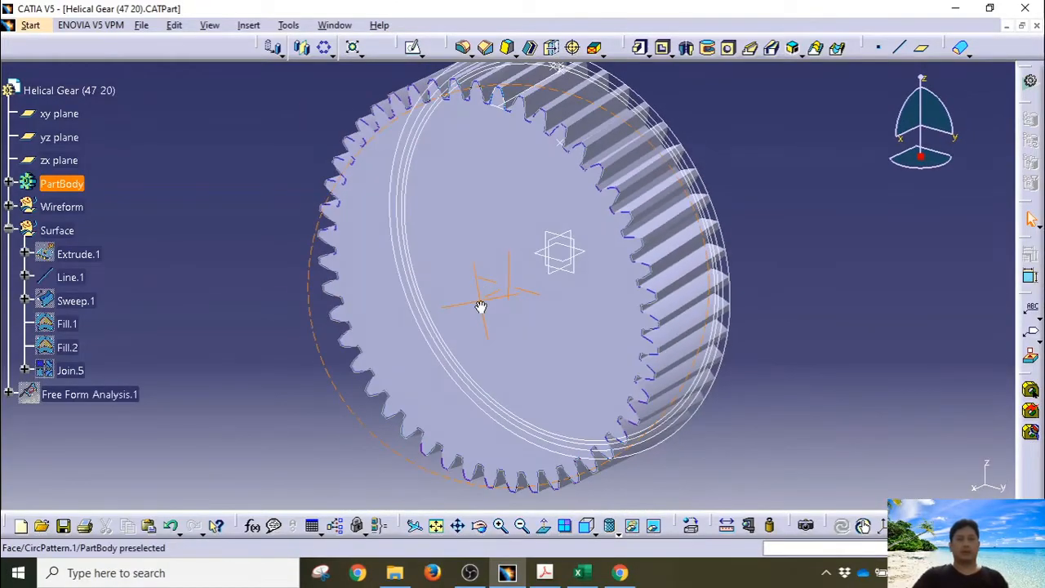
Hide all lines and all curves in the part
middle_click_drag(273, 161, 273, 180)
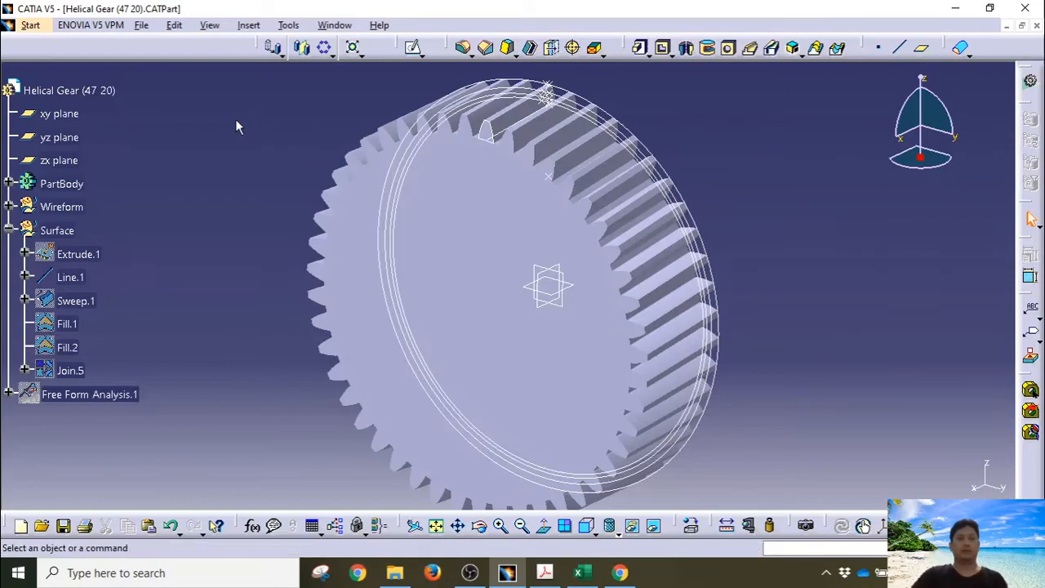
left_click(288, 24)
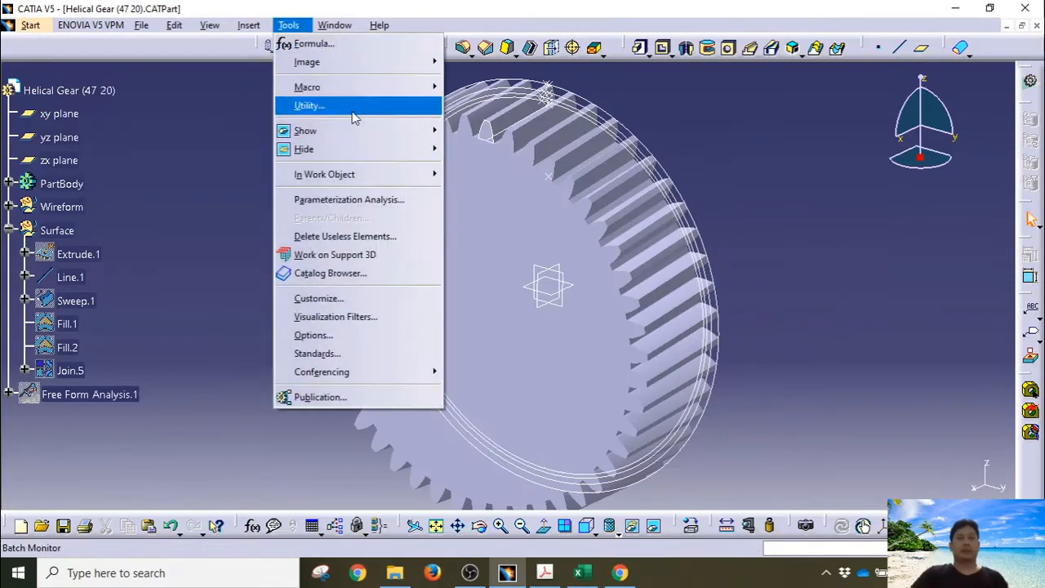
mouse_move(377, 157)
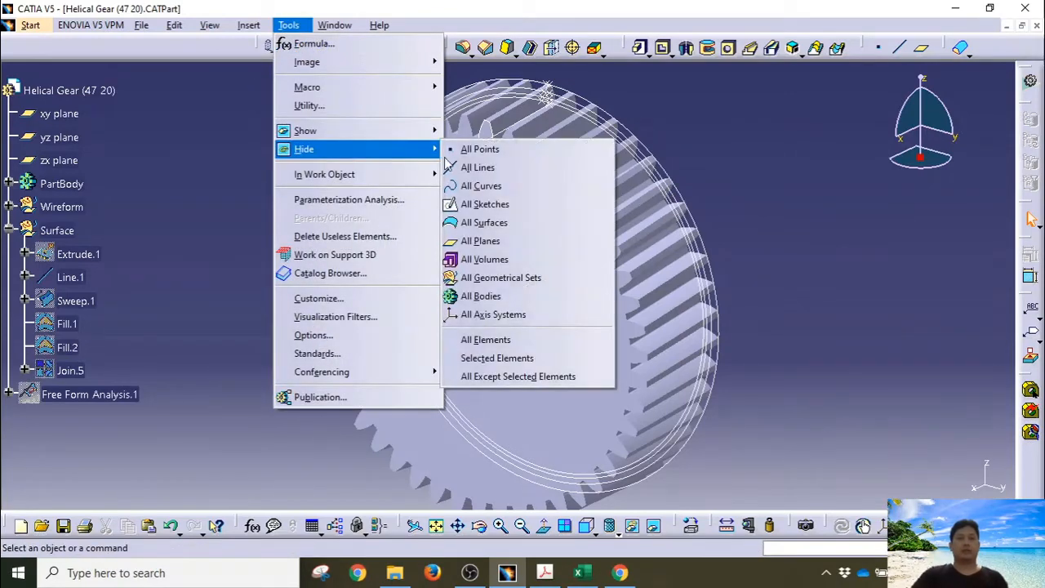
left_click(490, 167)
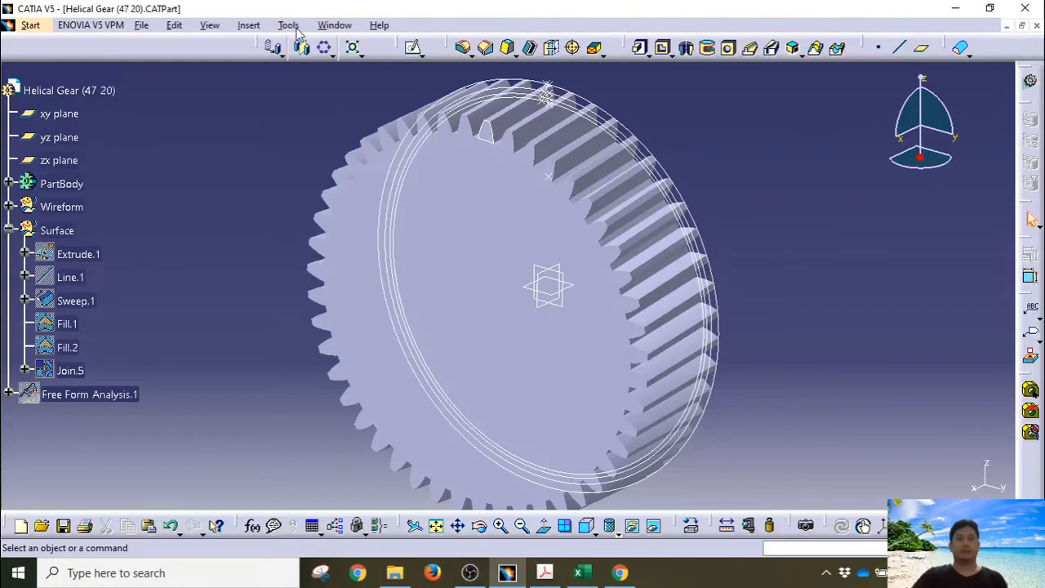
left_click(296, 29)
mouse_move(392, 149)
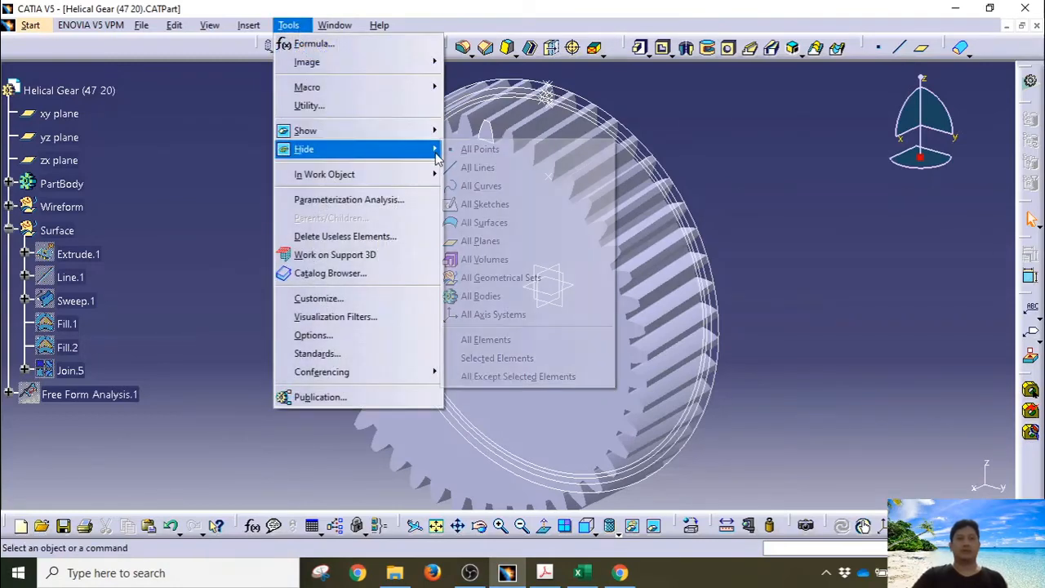
left_click(514, 193)
Hide all points in the part
left_click(248, 24)
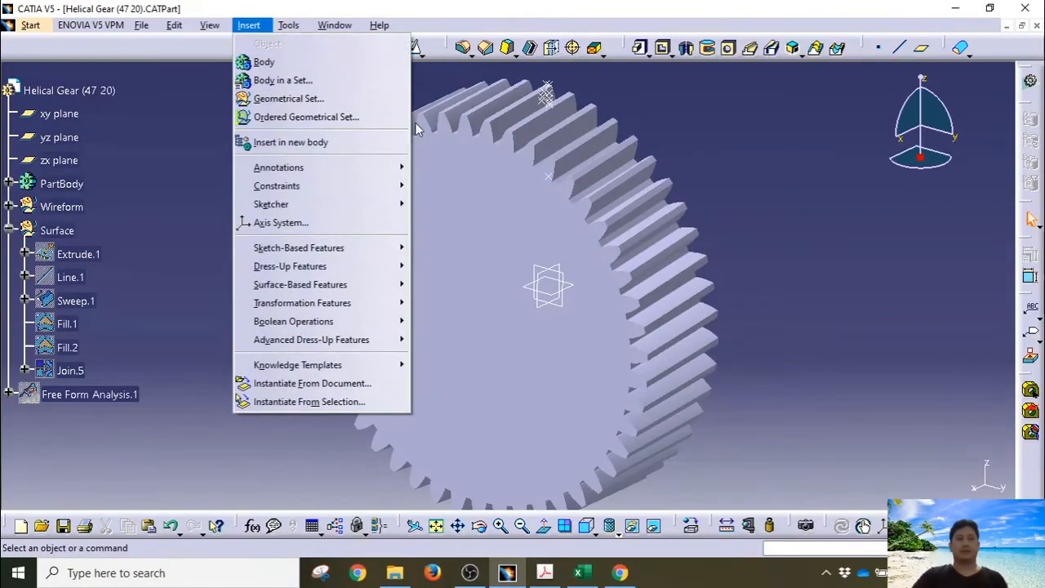
left_click(288, 24)
mouse_move(433, 148)
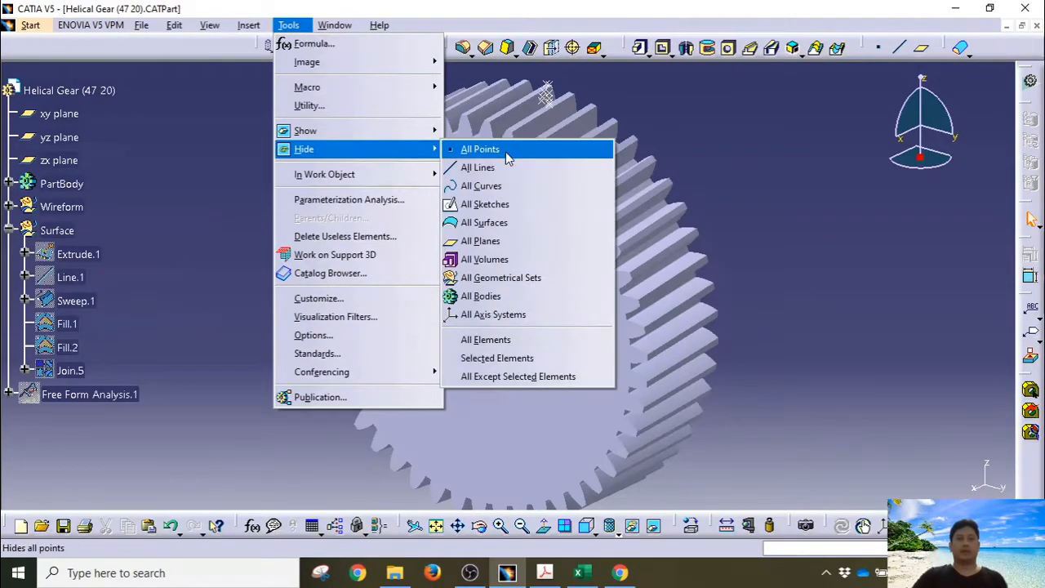
left_click(480, 168)
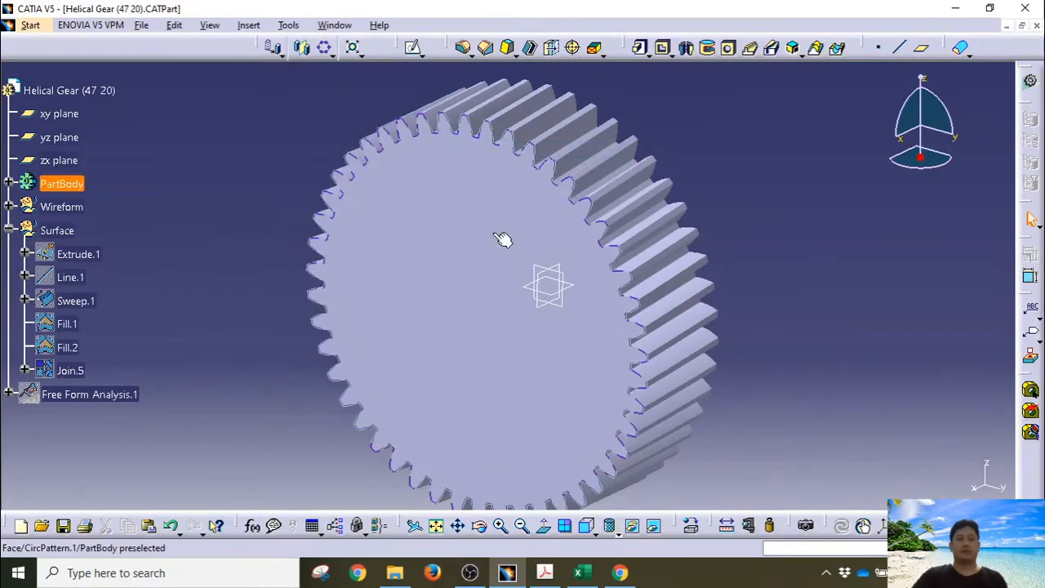
Collapse the Surface geometrical set and review the features in PartBody, highlighting its circular pattern
middle_click_drag(502, 239, 466, 268)
left_click(9, 229)
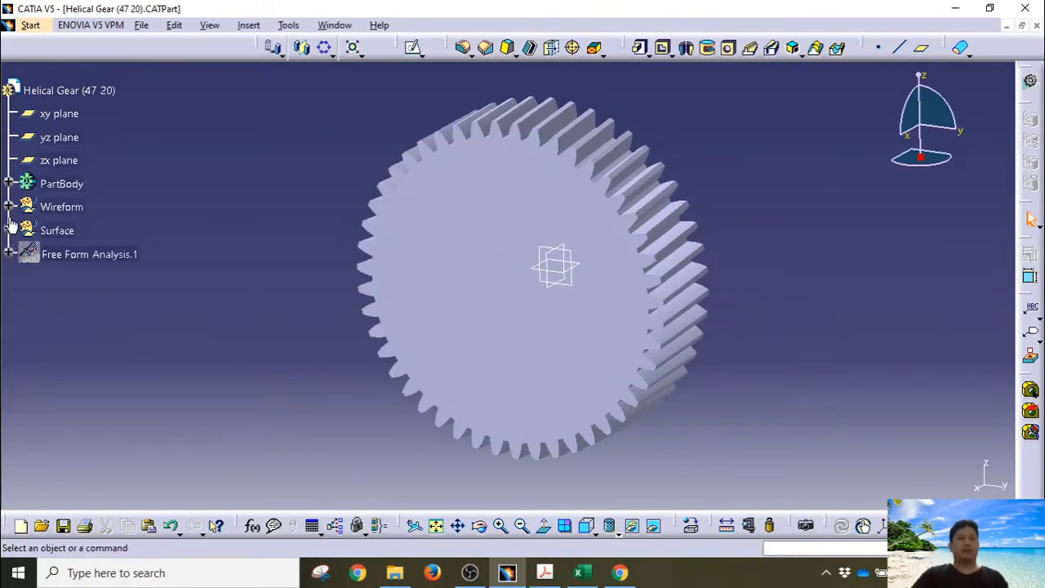
left_click(8, 184)
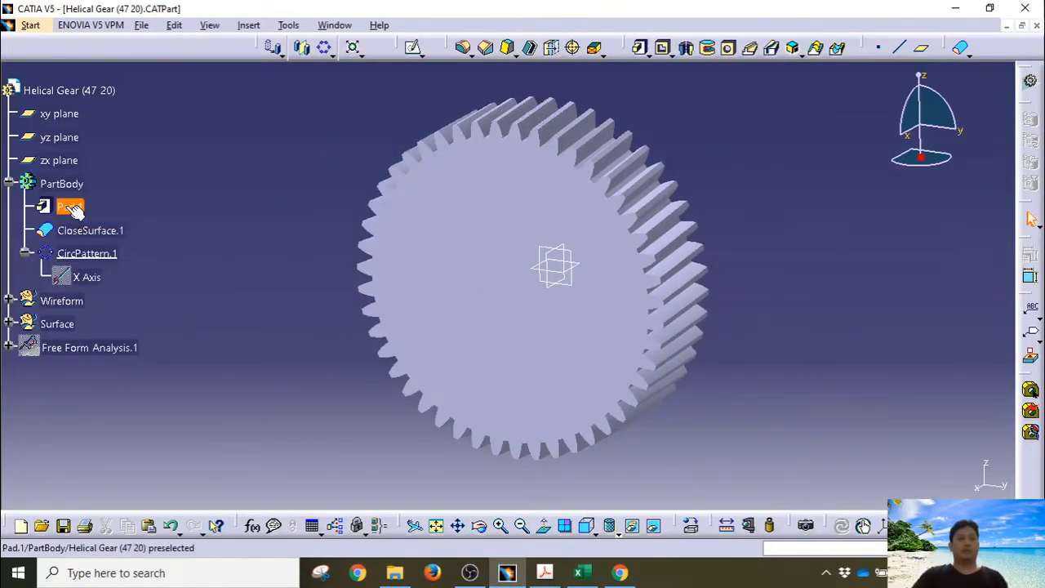
left_click(62, 256)
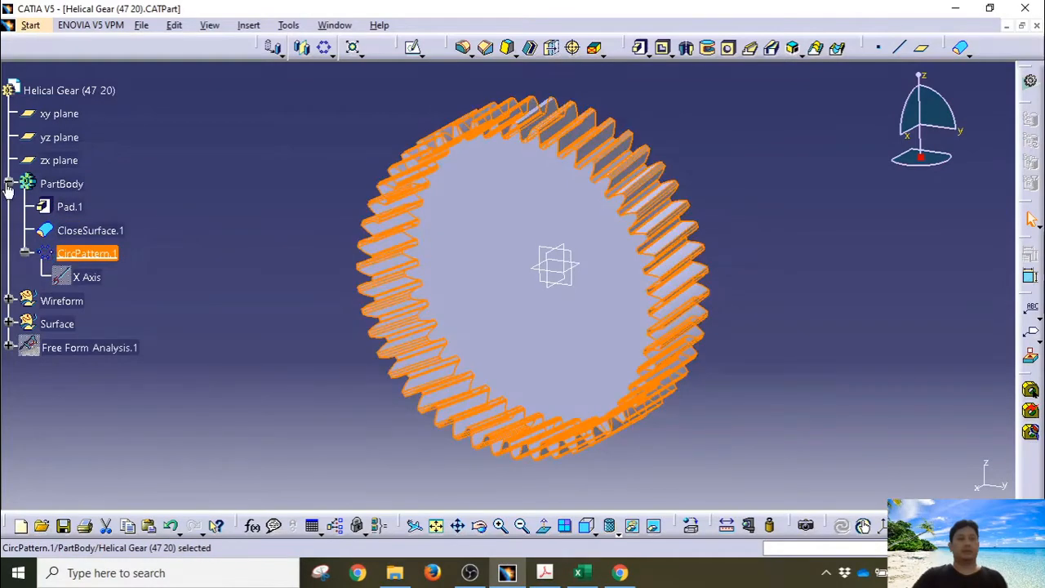
left_click(8, 184)
left_click(362, 479)
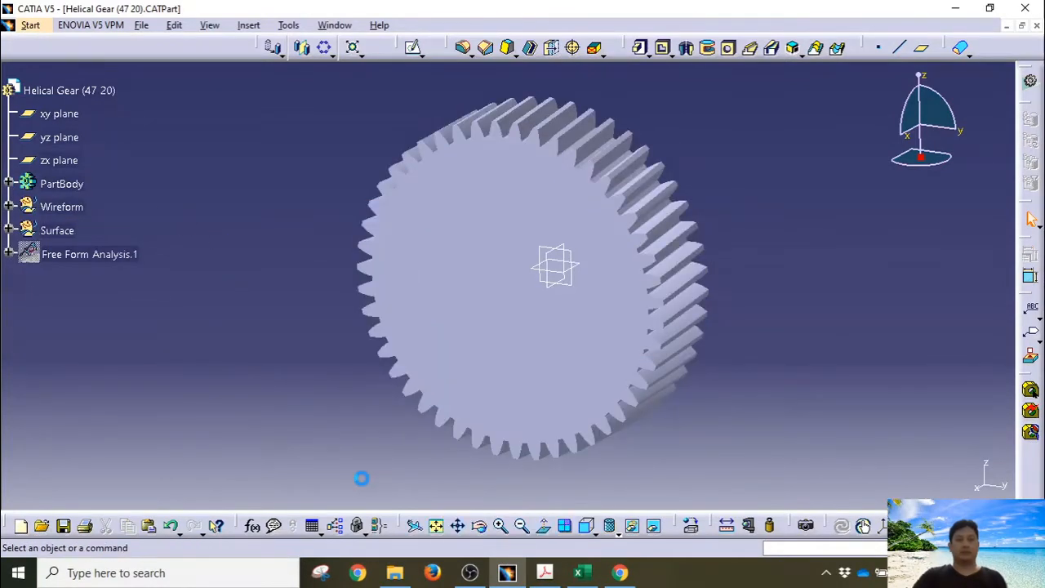
Switch the view mode to shading with edges so the gear is displayed with black outlines
left_click(611, 531)
left_click(635, 432)
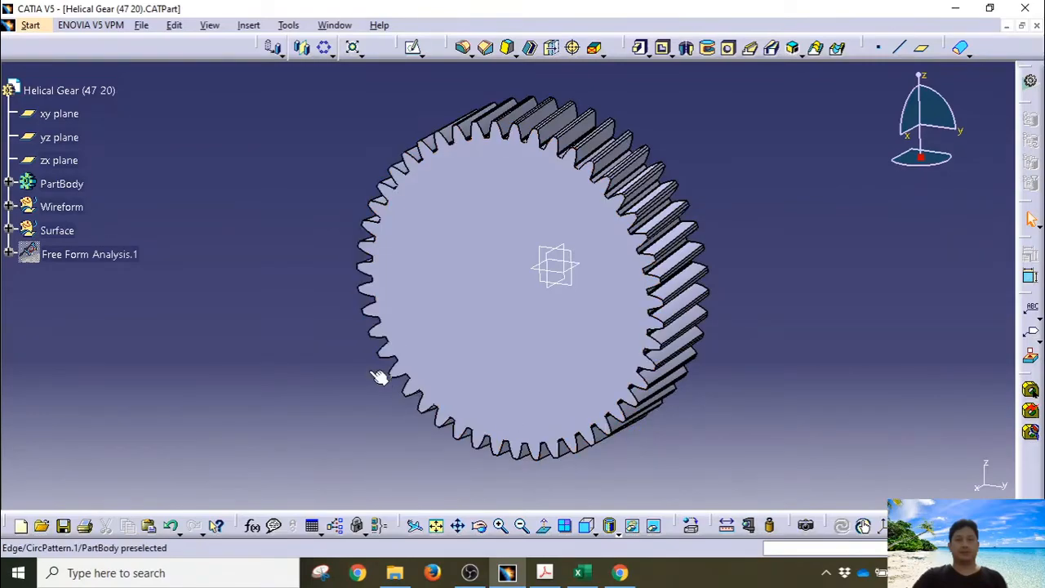
middle_click_drag(381, 373, 452, 349)
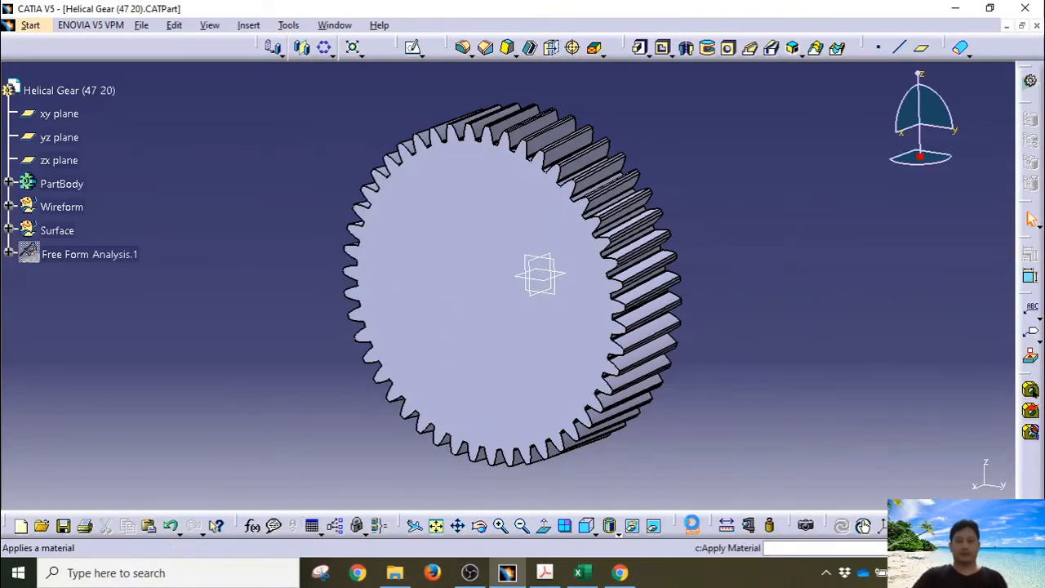
Apply the Steel material from the Metal family of the default material catalog to PartBody
left_click(690, 525)
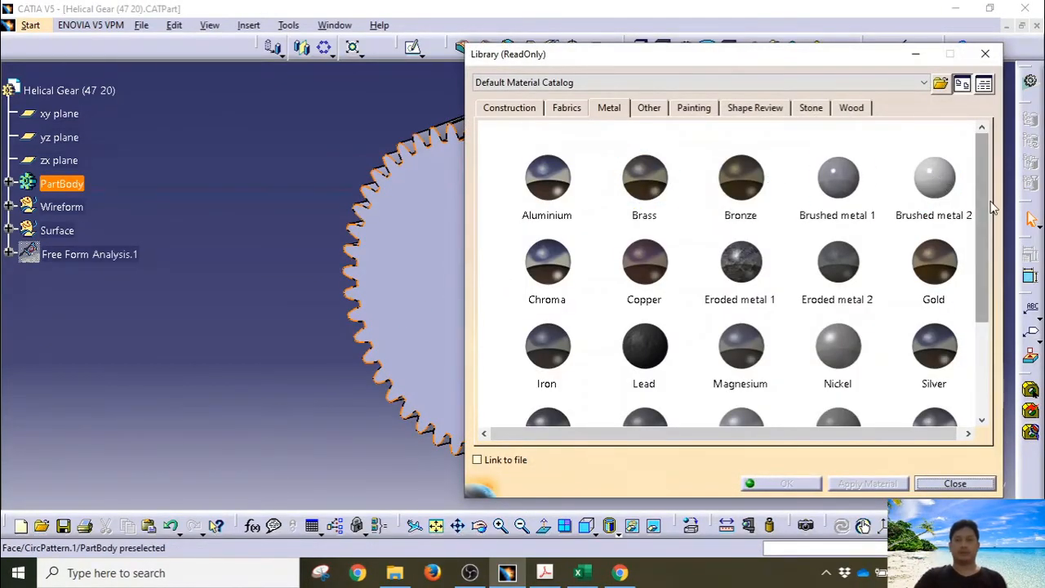
scroll(969, 316, "down", 3)
left_click(548, 265)
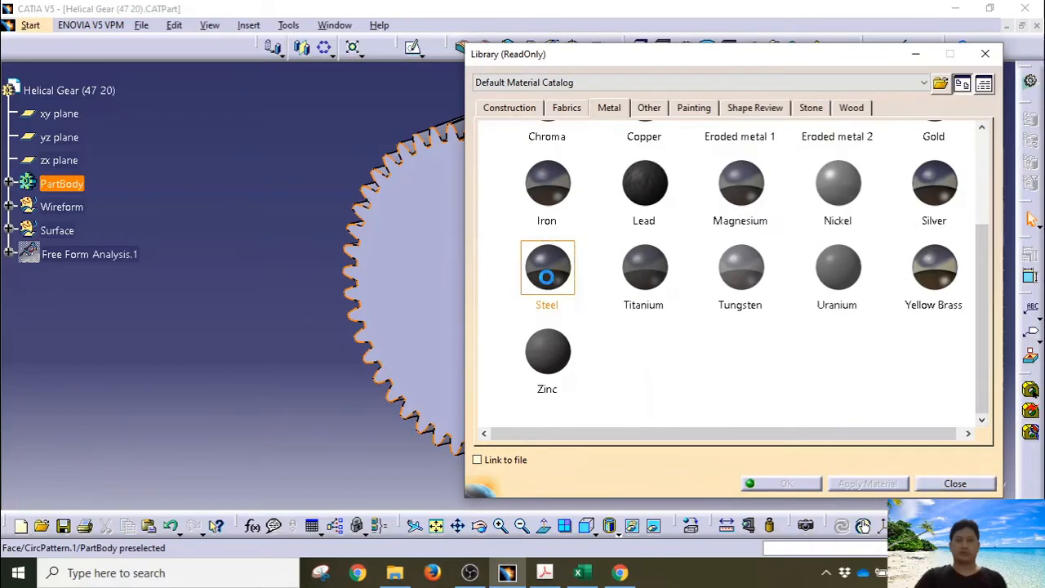
left_click(69, 184)
left_click(776, 485)
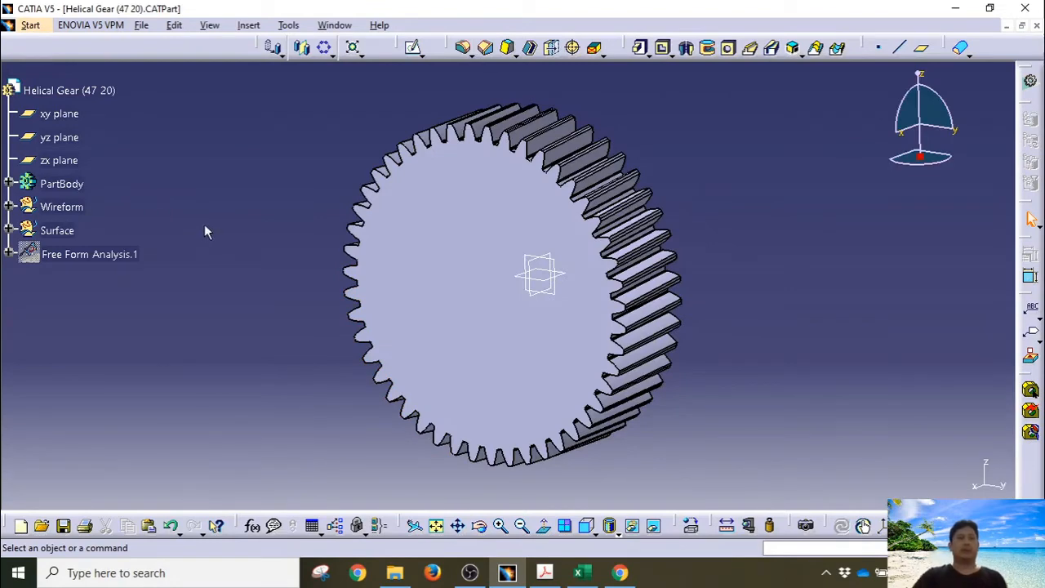
Set PartBody's graphic fill color to yellow
left_click(63, 184)
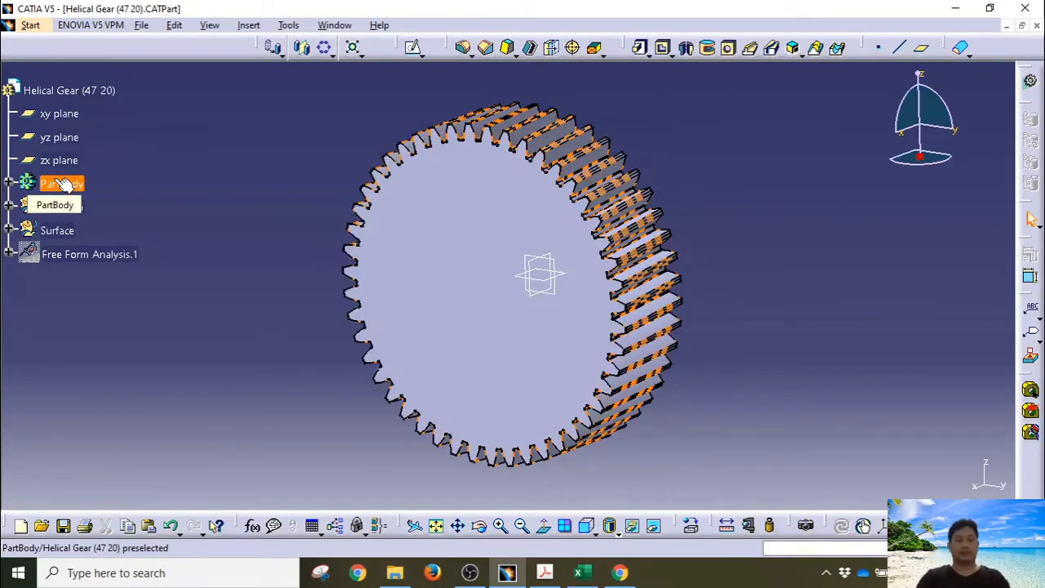
key("alt+Return")
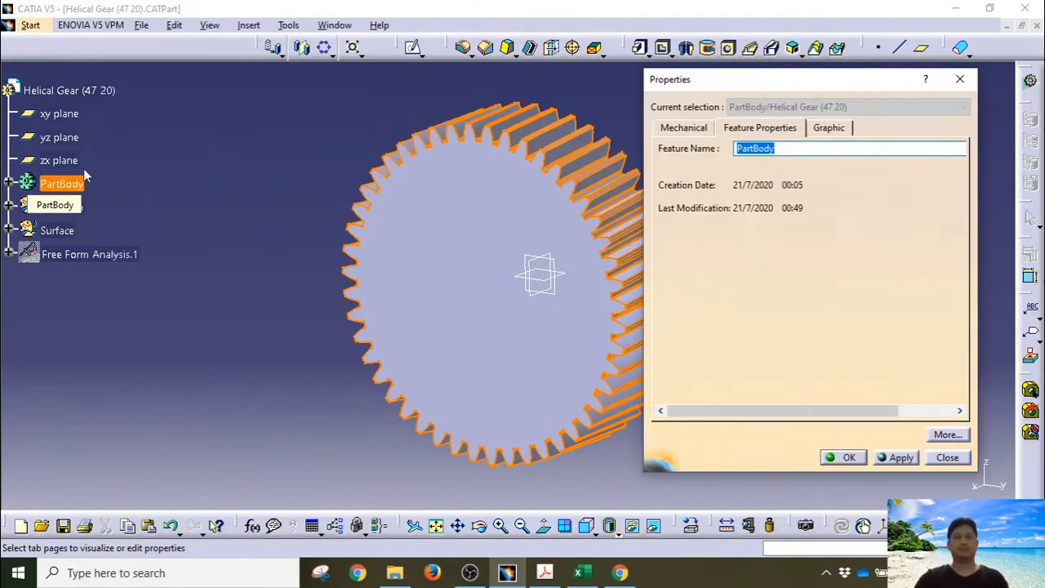
left_click(823, 131)
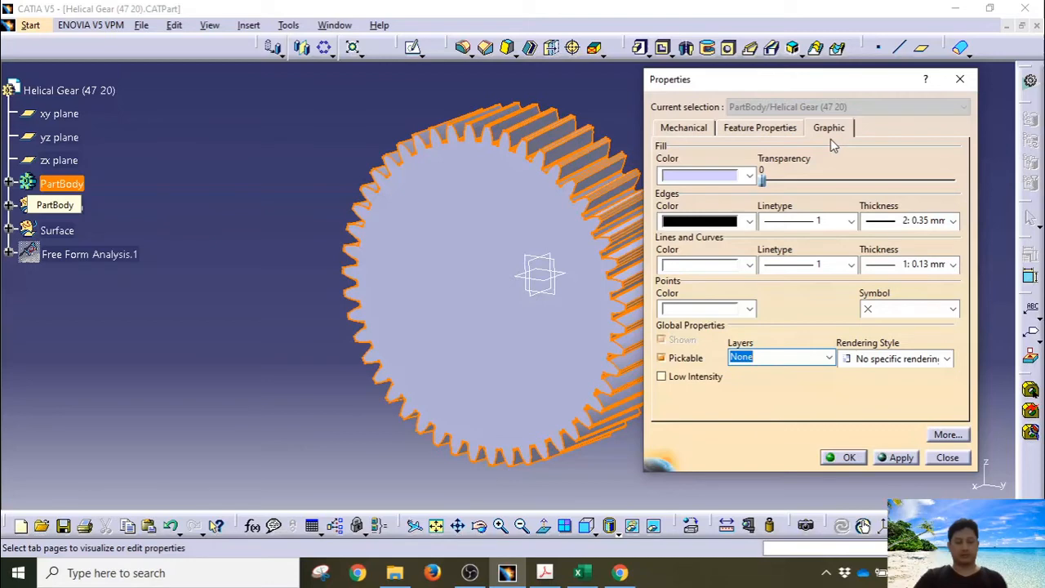
left_click(748, 176)
left_click(728, 226)
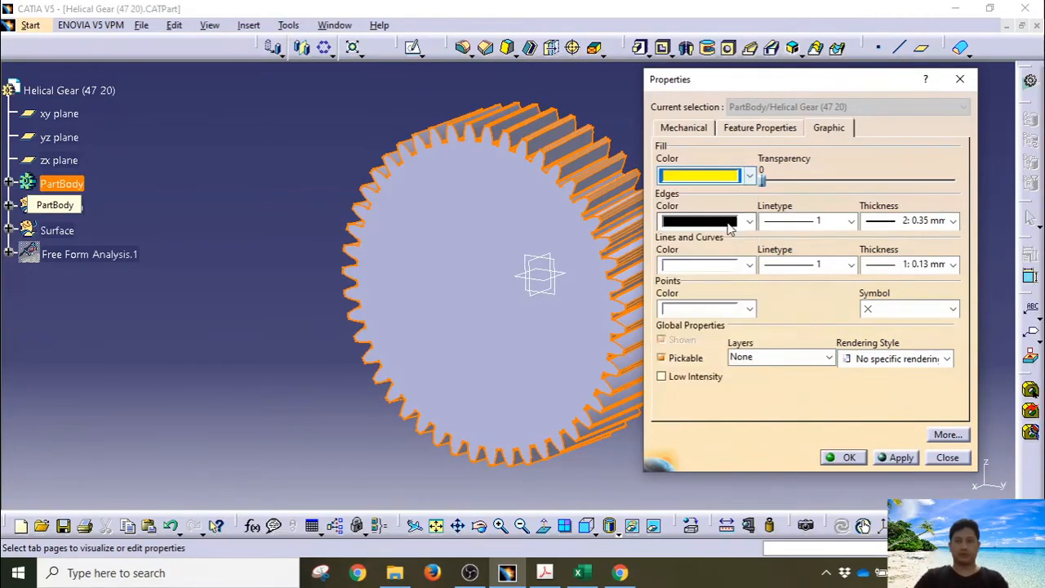
left_click(849, 462)
left_click(722, 249)
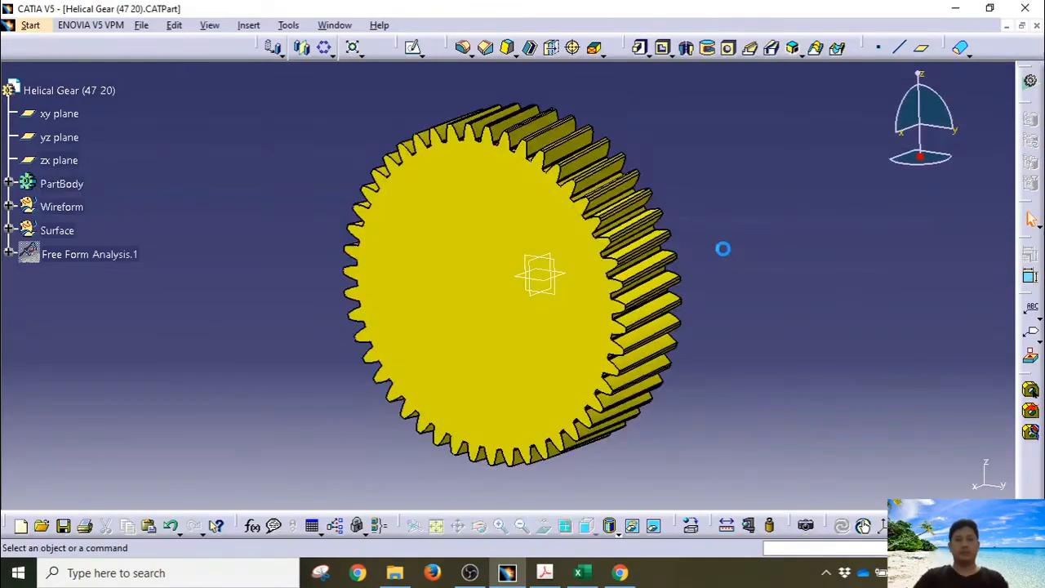
Switch to Adobe Acrobat and examine the hub dimensions in the Helical Gear (47 20) drawing, comparing them with the model in CATIA
mouse_move(722, 249)
middle_mouse_down()
mouse_move(758, 318)
mouse_move(567, 319)
mouse_move(717, 307)
middle_mouse_up()
left_click(544, 572)
scroll(656, 335, "down", 1)
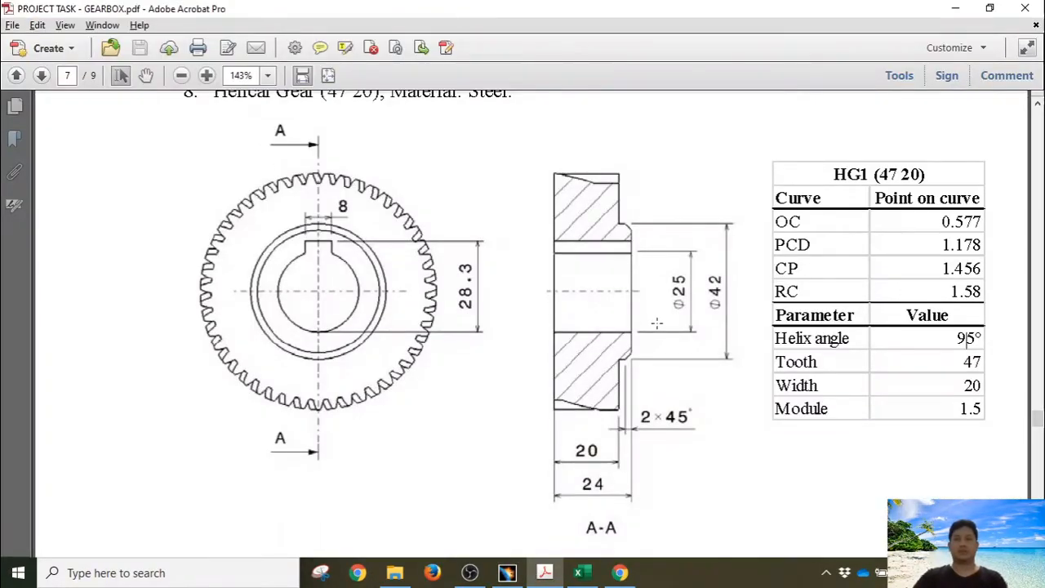
scroll(967, 340, "down", 1)
scroll(966, 340, "up", 1)
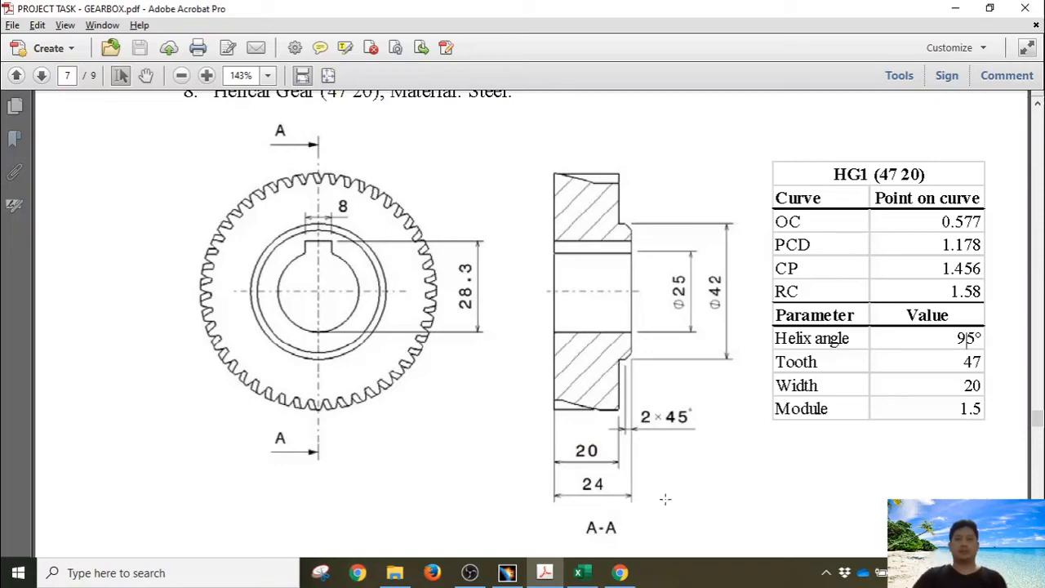
left_click(507, 571)
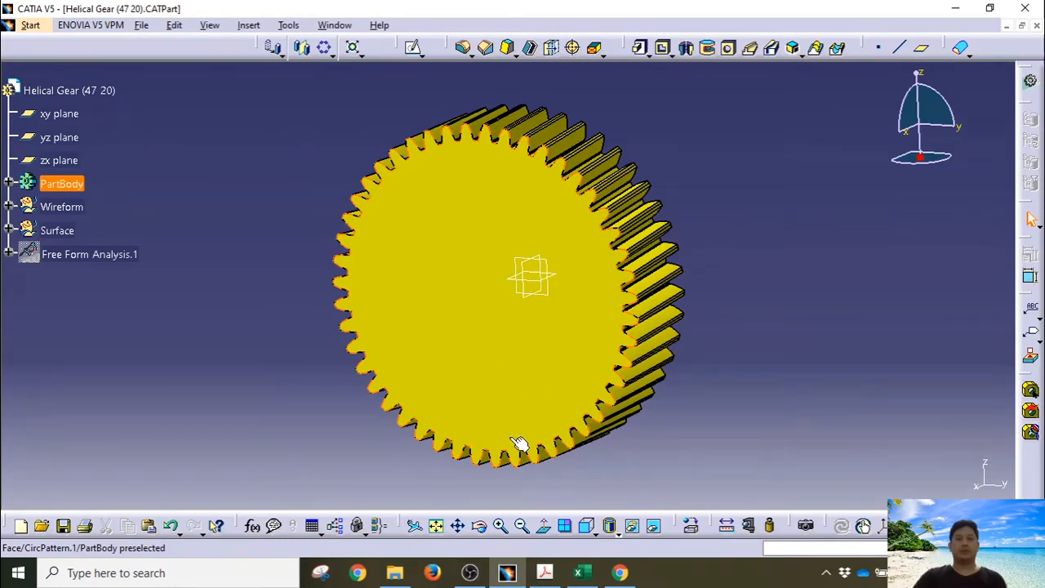
left_click(544, 571)
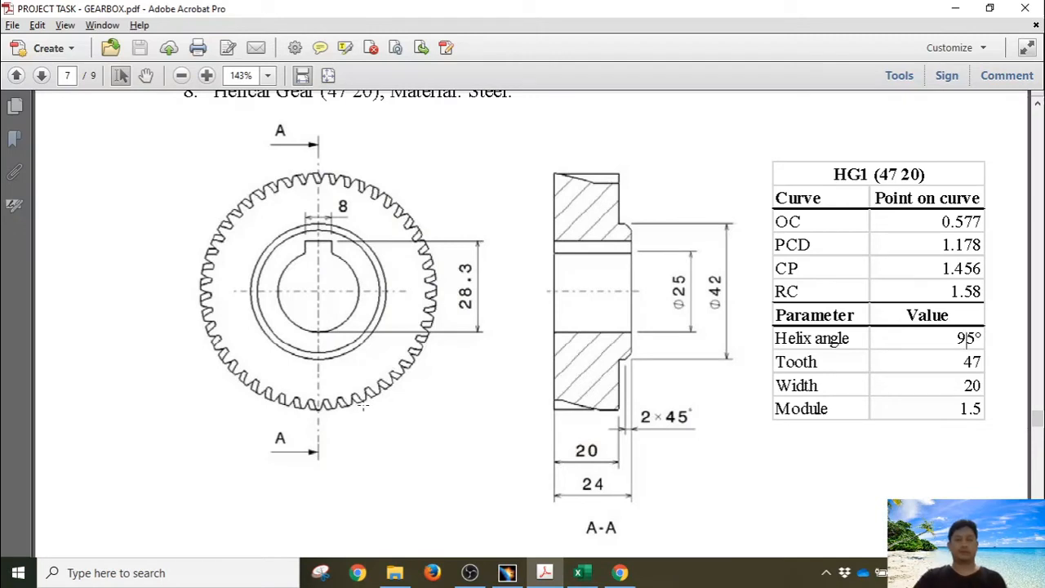
left_click(504, 571)
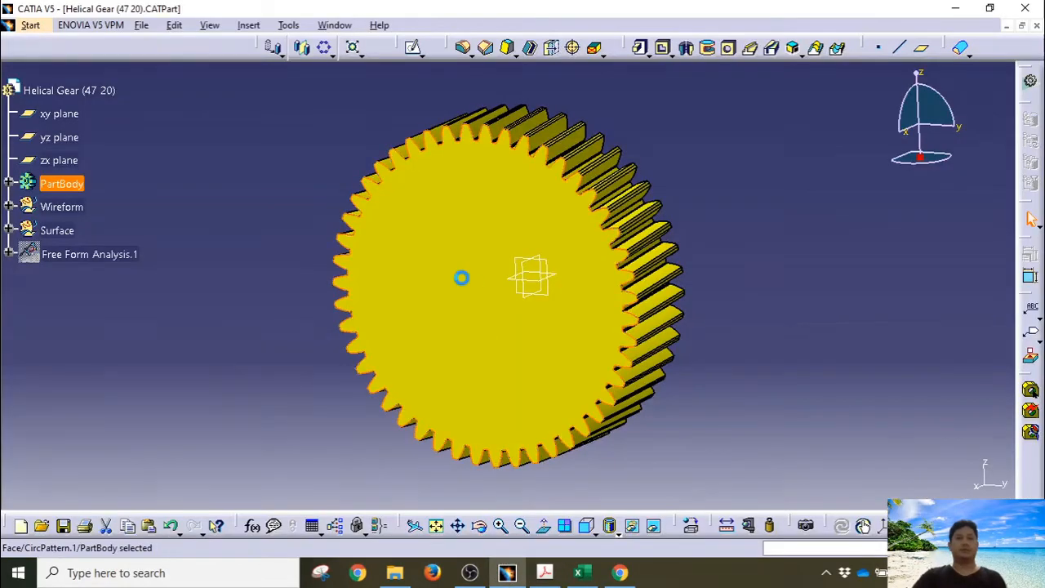
Sketch a circle about 41 mm in diameter on the gear's front face, centred on the sketch origin
left_click(412, 48)
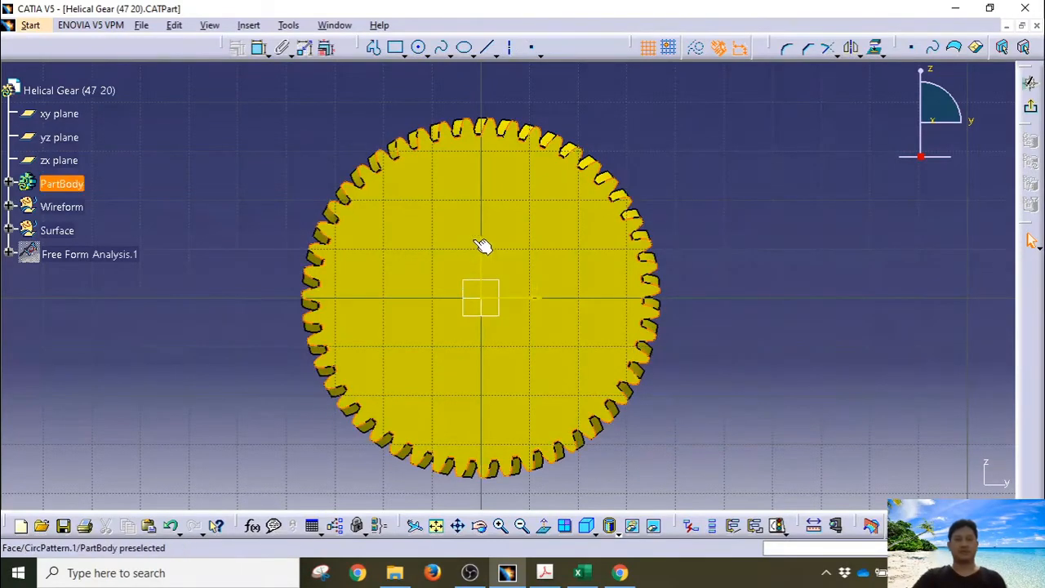
left_click(418, 47)
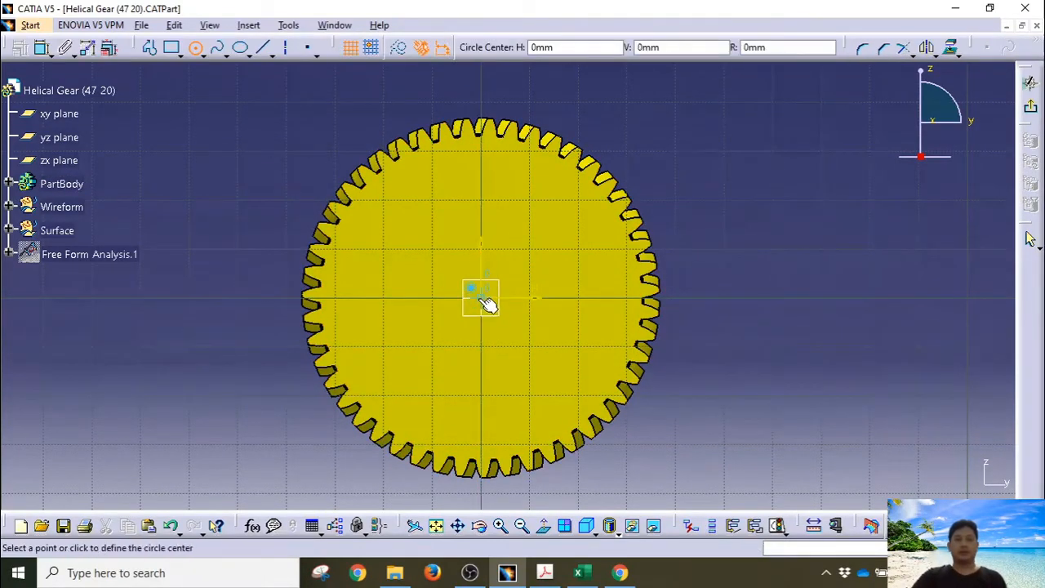
left_click(481, 298)
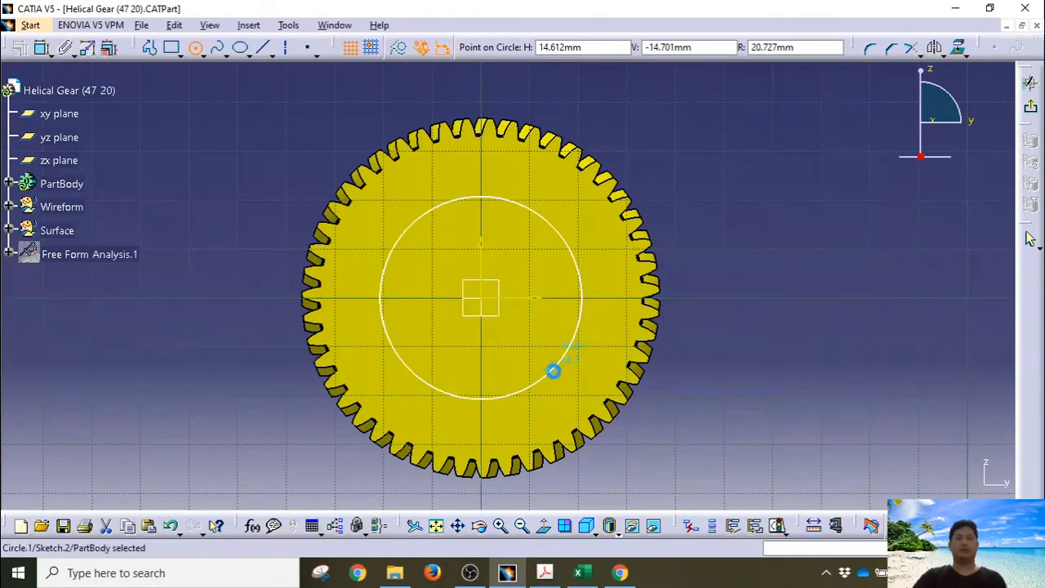
left_click(553, 368)
middle_click_drag(702, 179, 713, 82)
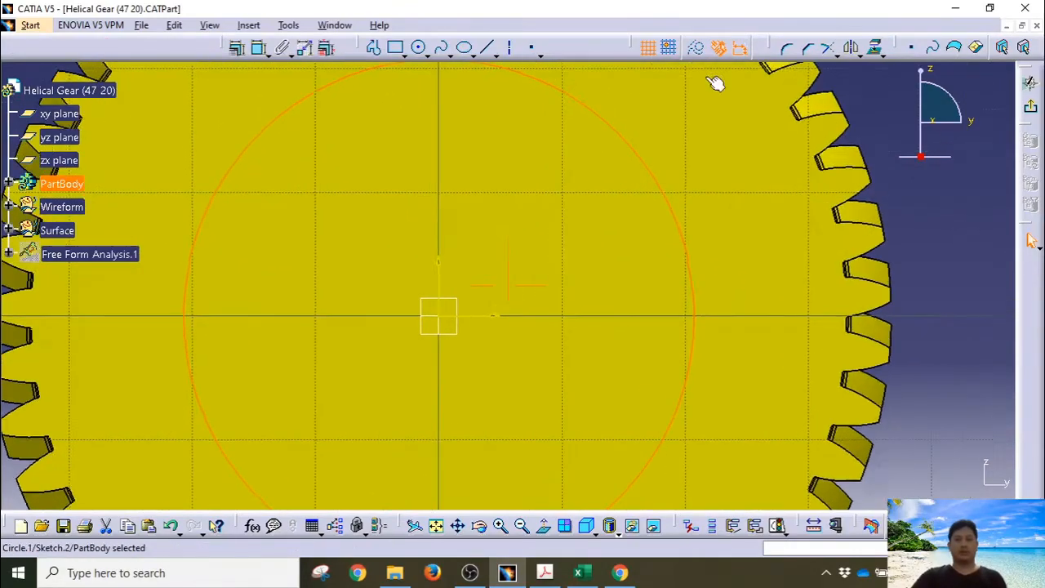
mouse_move(458, 333)
middle_mouse_down()
mouse_move(480, 326)
mouse_move(482, 373)
middle_mouse_up()
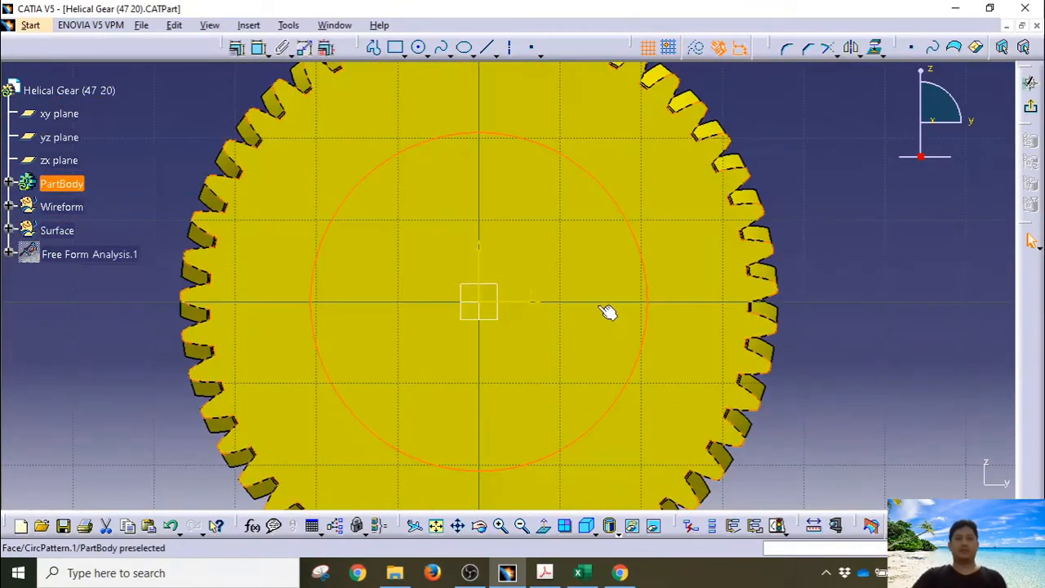
mouse_move(612, 286)
middle_mouse_down()
mouse_move(625, 279)
mouse_move(609, 282)
middle_mouse_up()
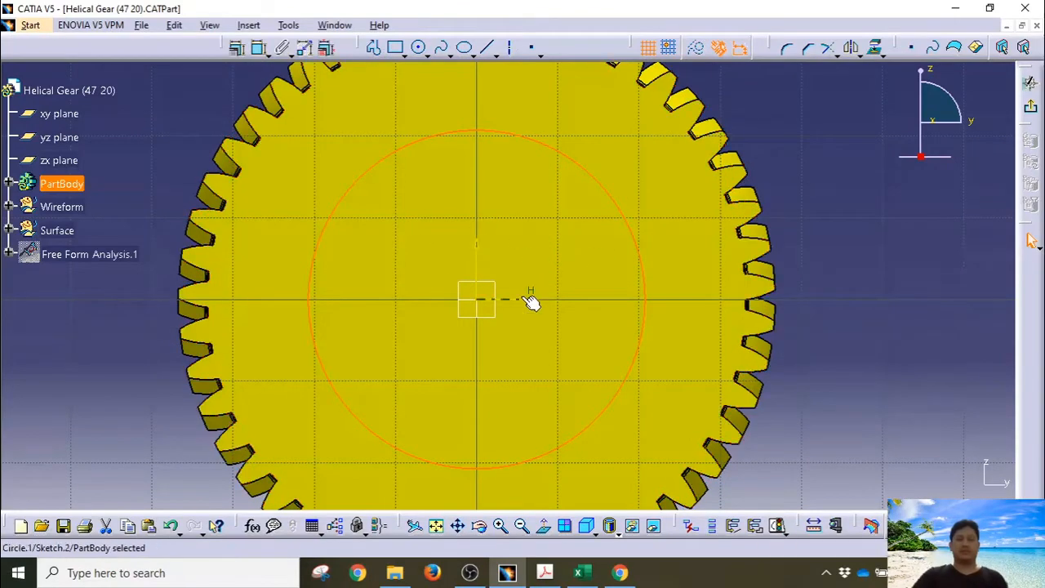
middle_click_drag(509, 273, 527, 250)
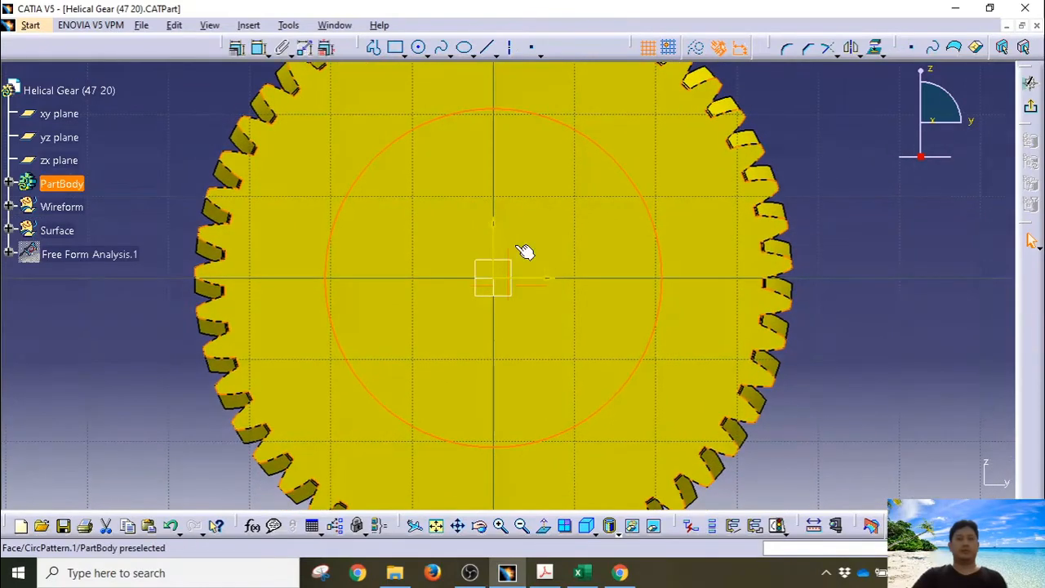
Dimension the hub circle and set its diameter to 42 mm
left_click(261, 46)
left_click(470, 106)
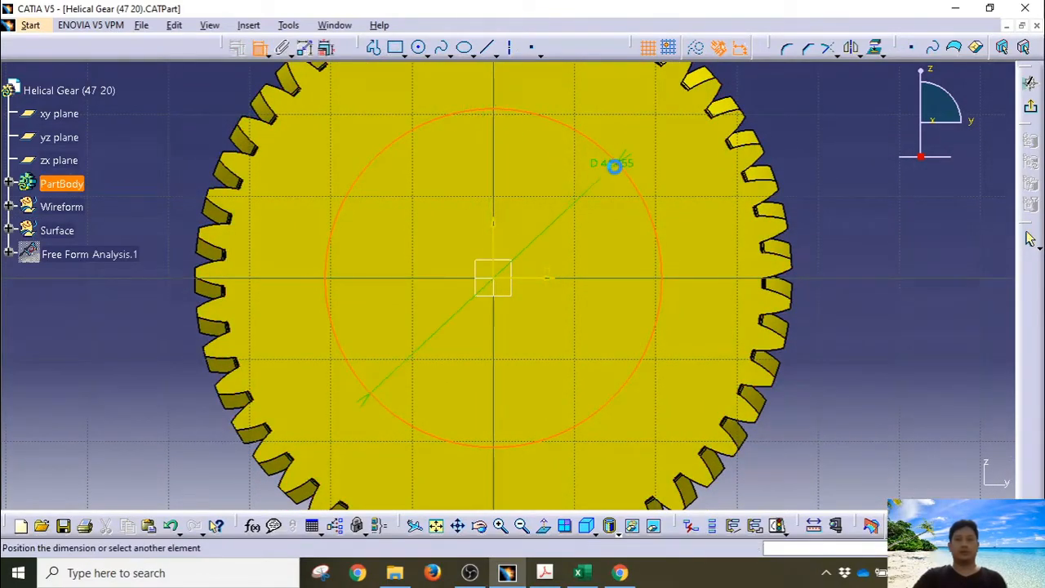
left_click(593, 179)
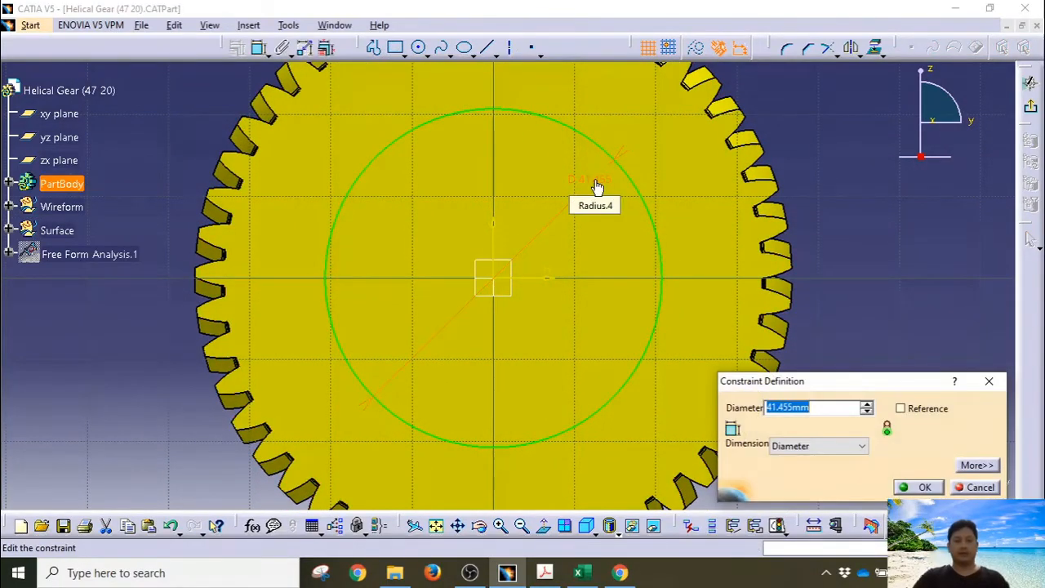
type("42mm")
key("Return")
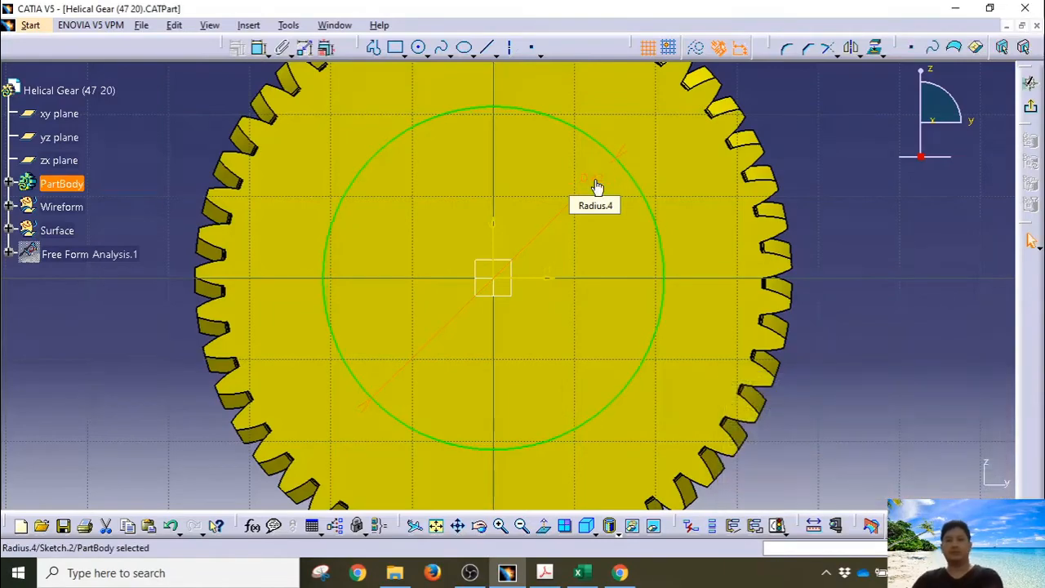
Check the hub length in the PDF drawing, finish the circle sketch in CATIA and pad it 4 mm outward from the gear face
left_click(544, 574)
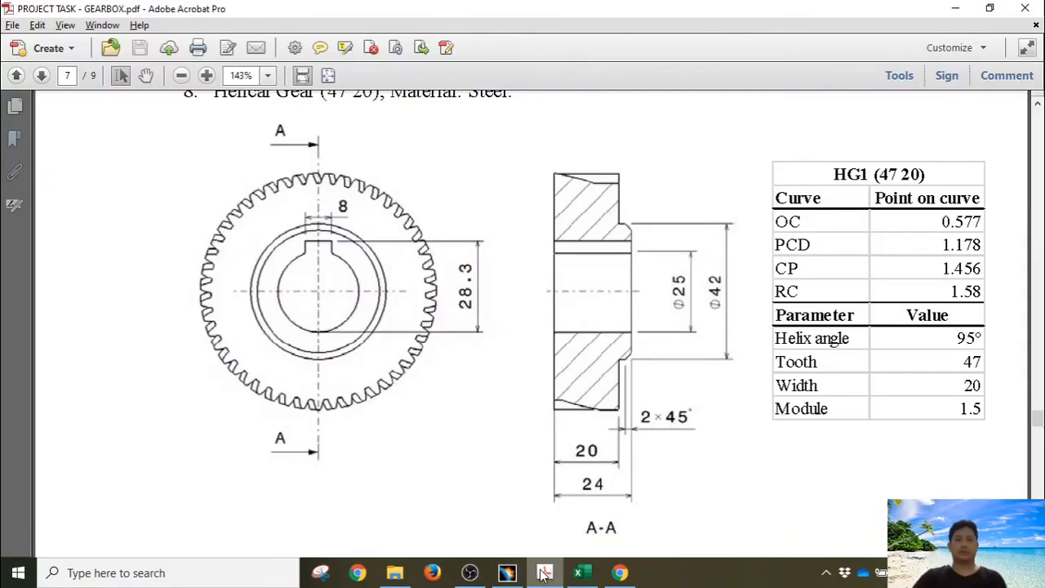
left_click(541, 574)
middle_click_drag(574, 234, 574, 269)
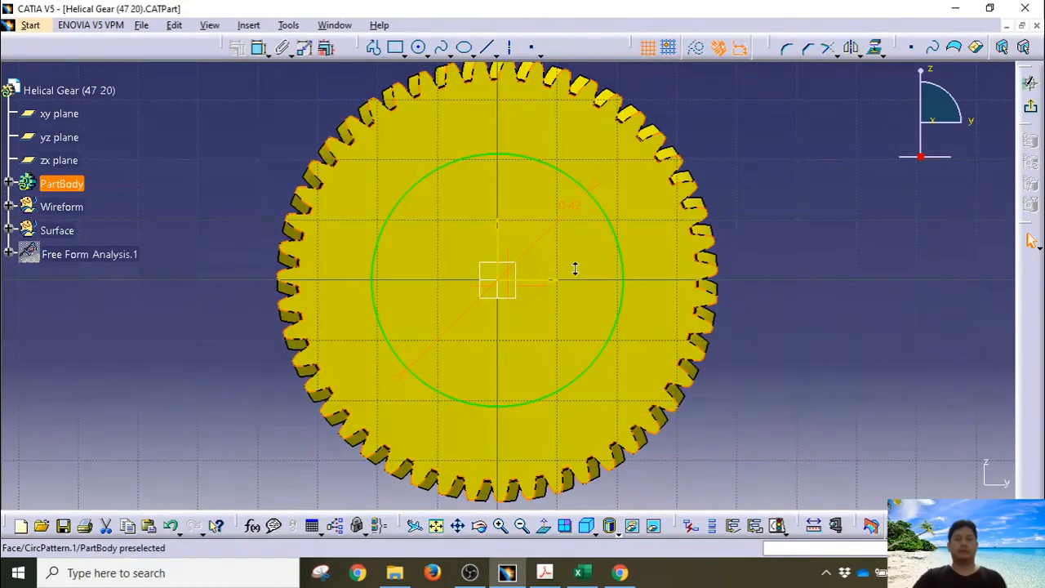
left_click(1030, 83)
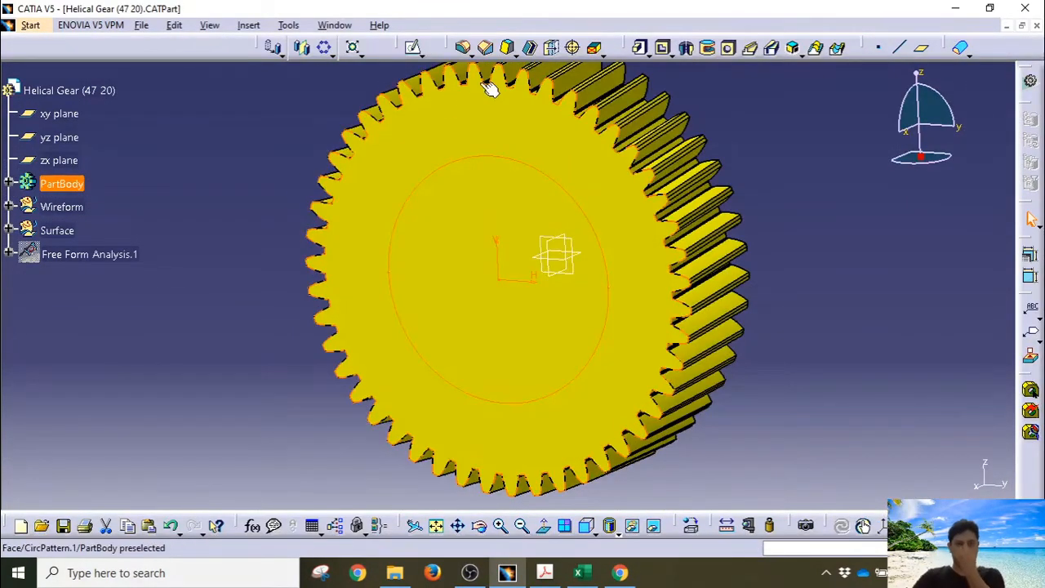
left_click(639, 47)
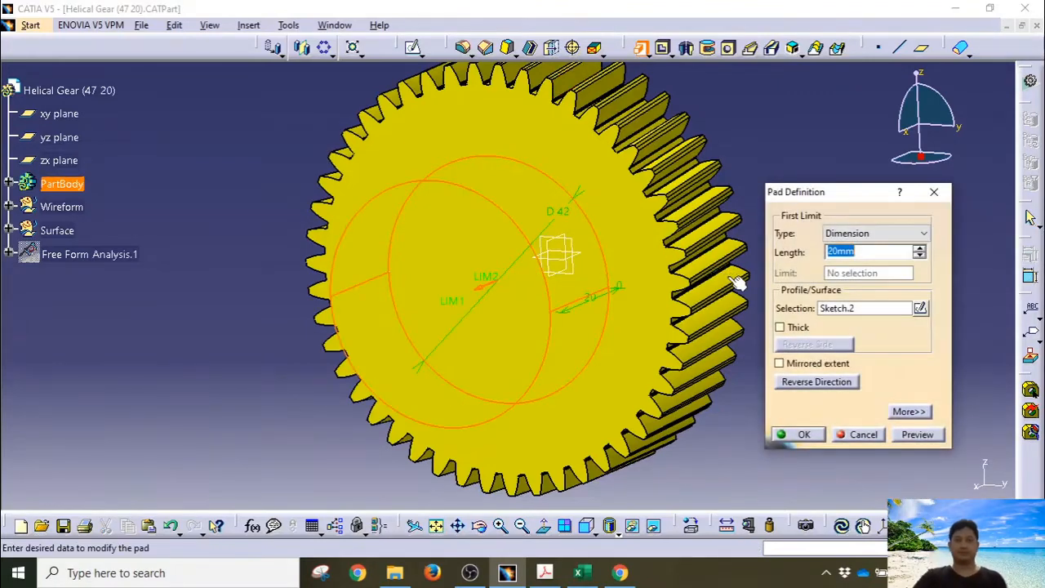
type("4")
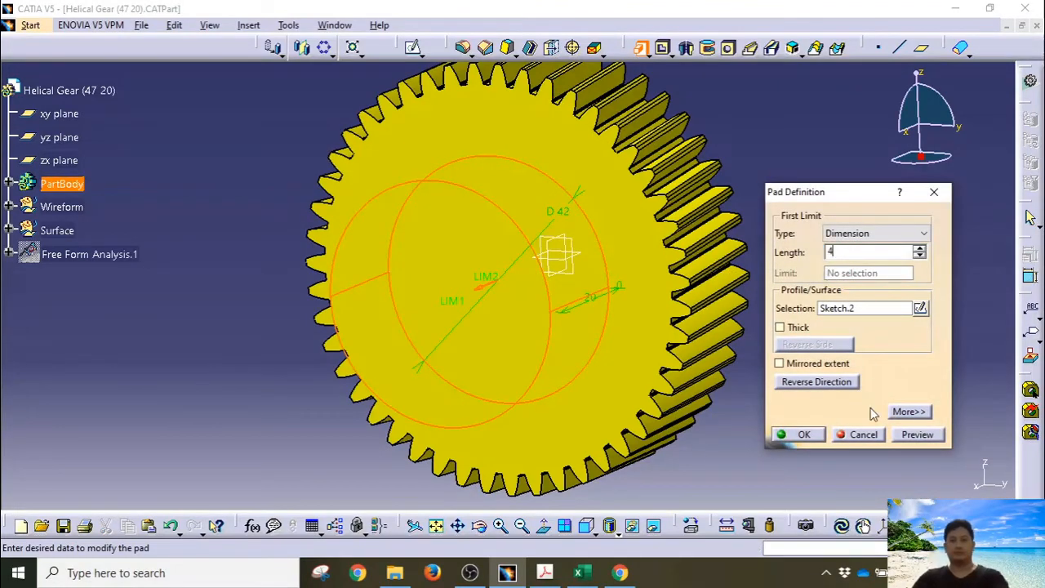
left_click(803, 434)
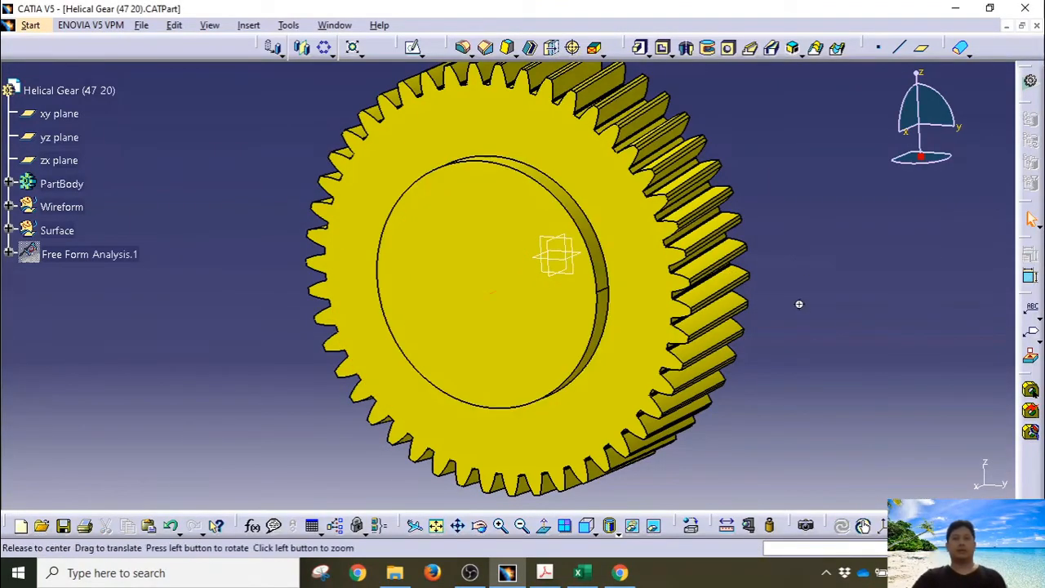
Chamfer the hub's outer front edge 2 mm at 45 degrees, checking the size against the PDF drawing
middle_click_drag(799, 304, 601, 242)
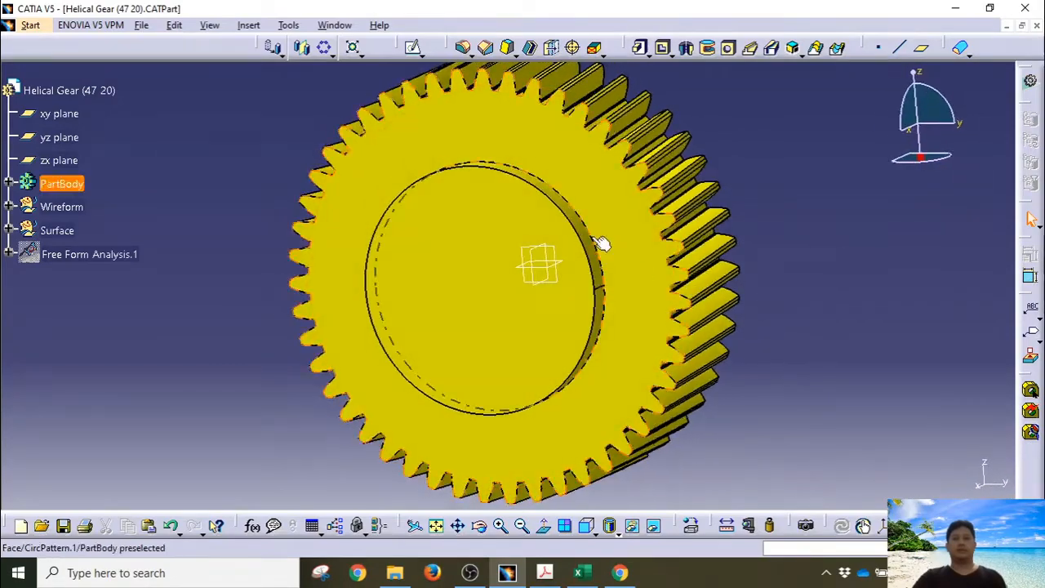
left_click(512, 176)
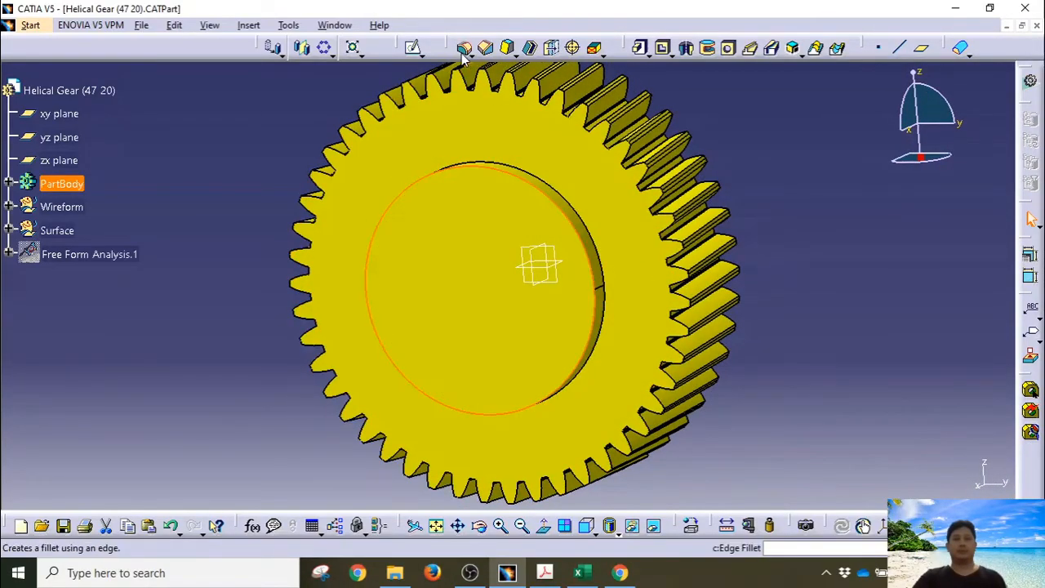
left_click(546, 573)
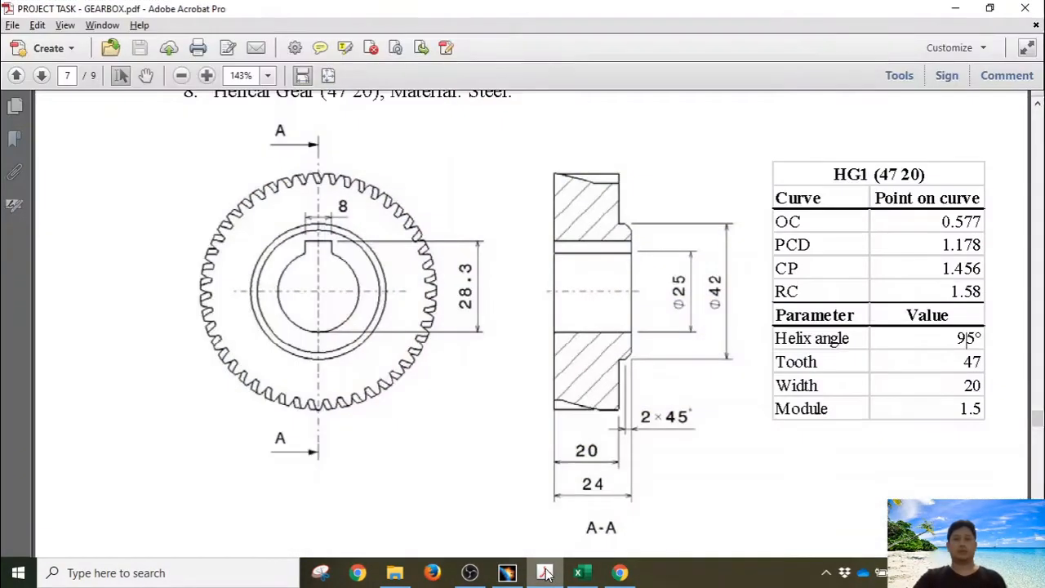
left_click(546, 573)
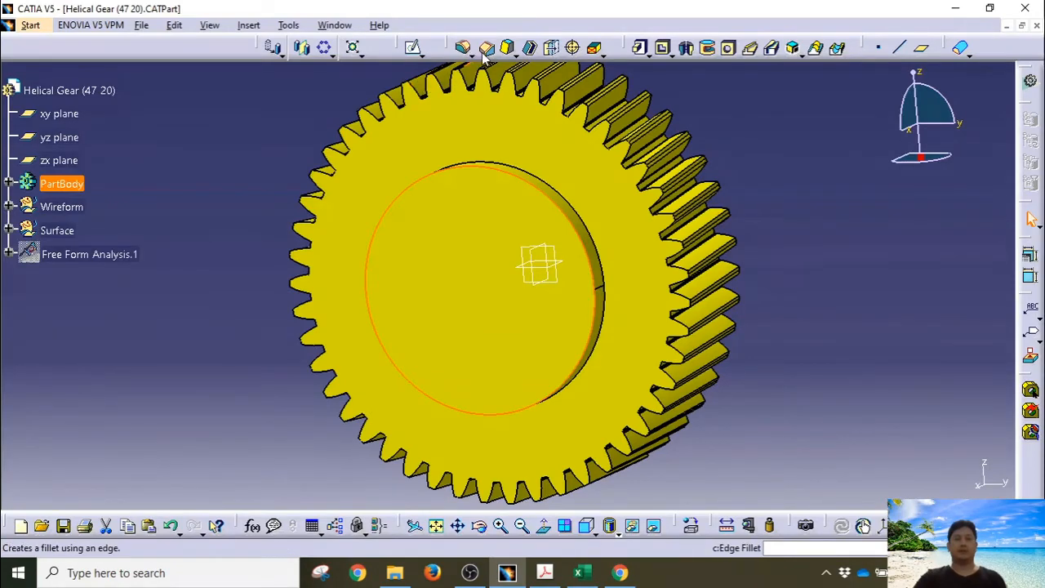
left_click(487, 47)
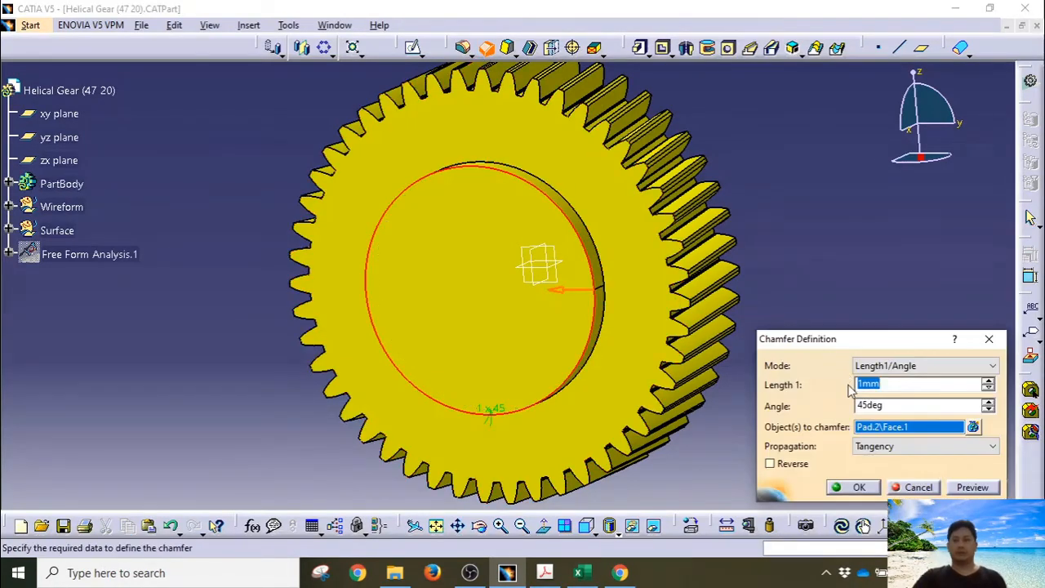
type("2")
left_click(853, 487)
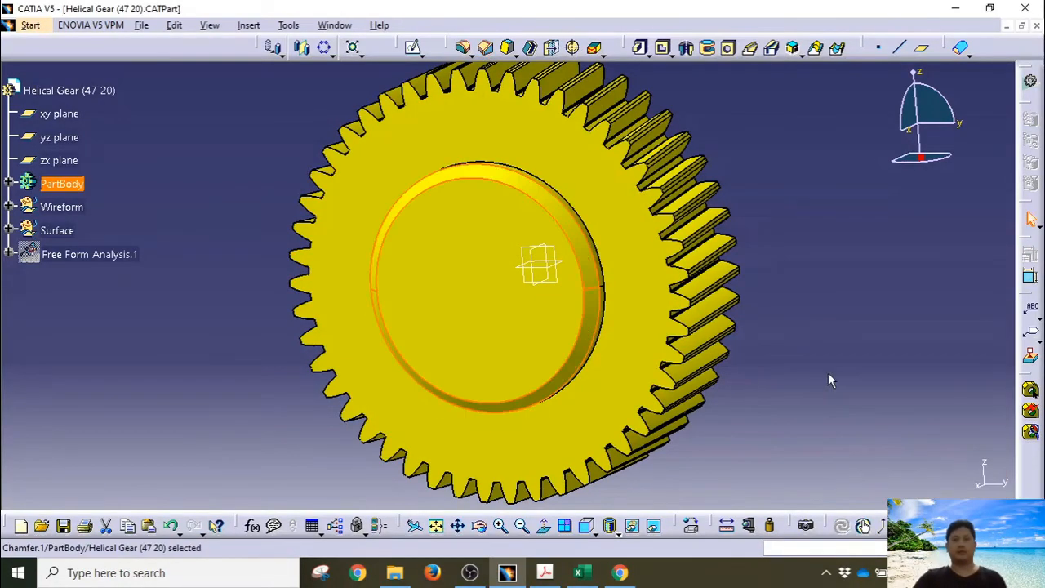
Check the bore and keyway dimensions in the PDF drawing, return to CATIA and start a sketch on the hub's front face
mouse_move(498, 307)
middle_mouse_down()
mouse_move(455, 322)
mouse_move(566, 303)
mouse_move(488, 311)
middle_mouse_up()
left_click(545, 572)
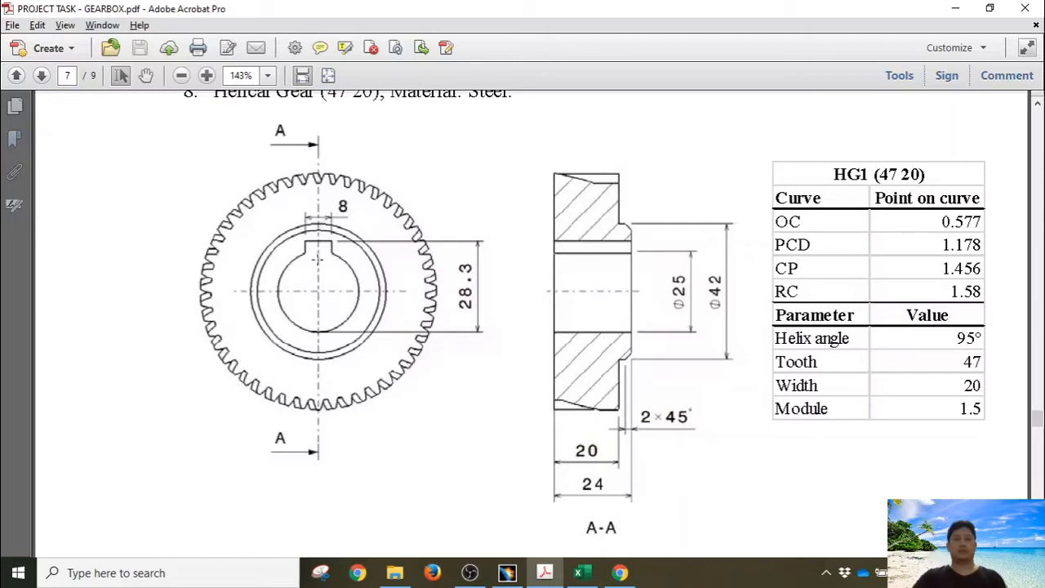
key("alt+Tab")
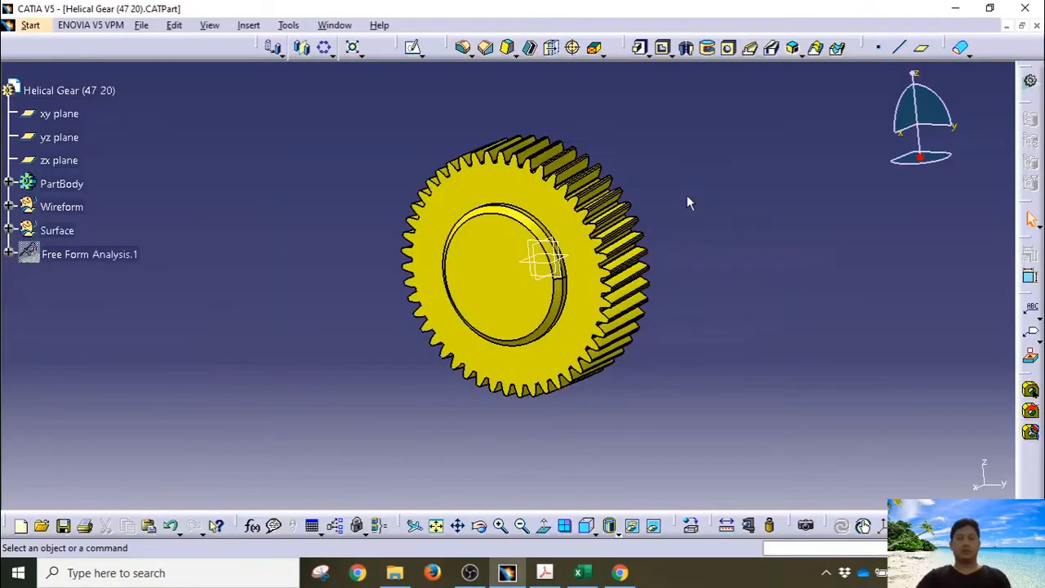
middle_click_drag(466, 254, 497, 303)
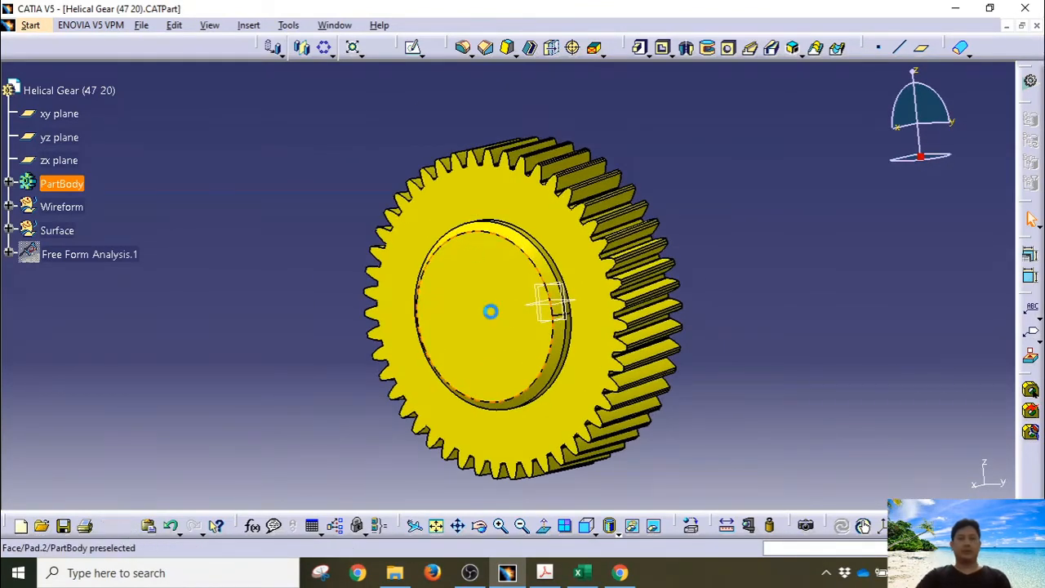
left_click(462, 269)
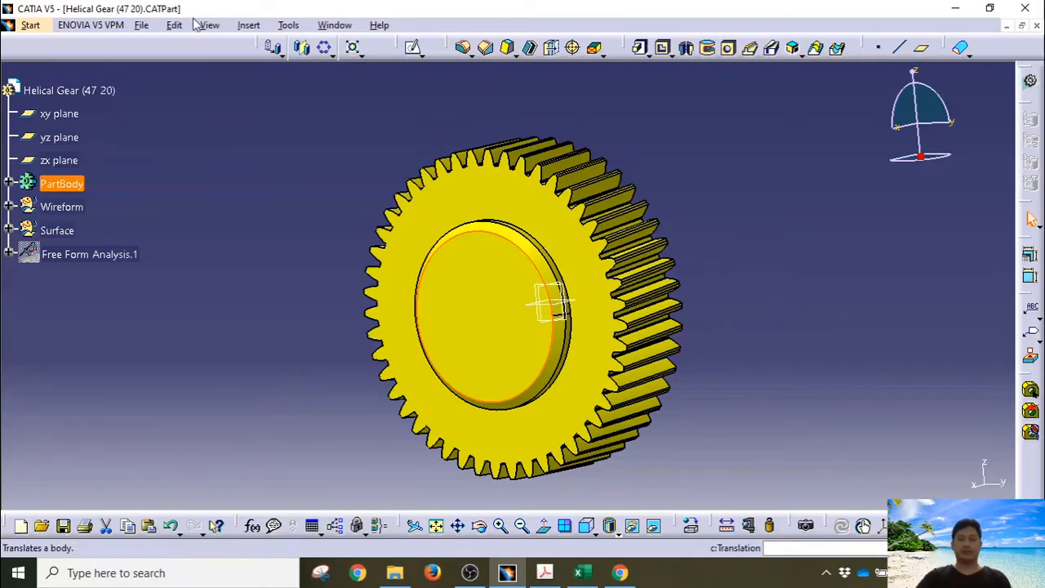
left_click(412, 48)
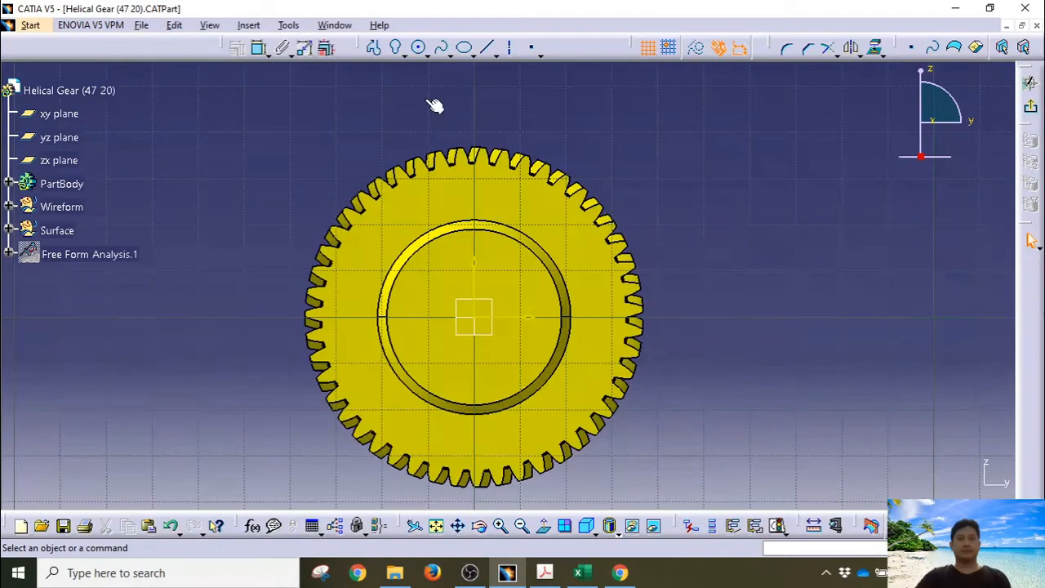
Sketch a keyhole profile centred on the origin with its slot pointing down, large radius about 9.4 mm and small radius about 2.5 mm
left_click(405, 56)
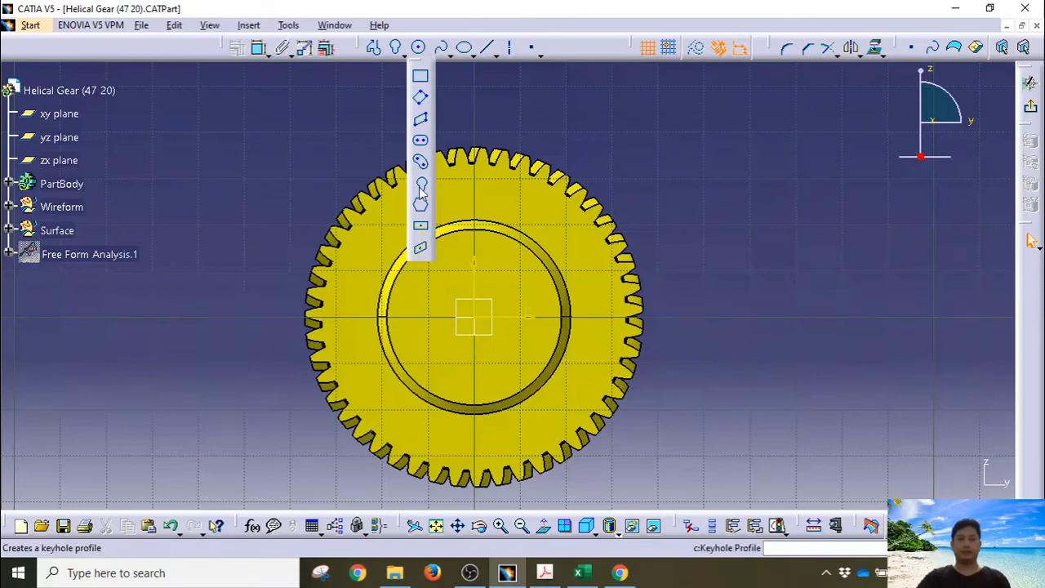
left_click(420, 225)
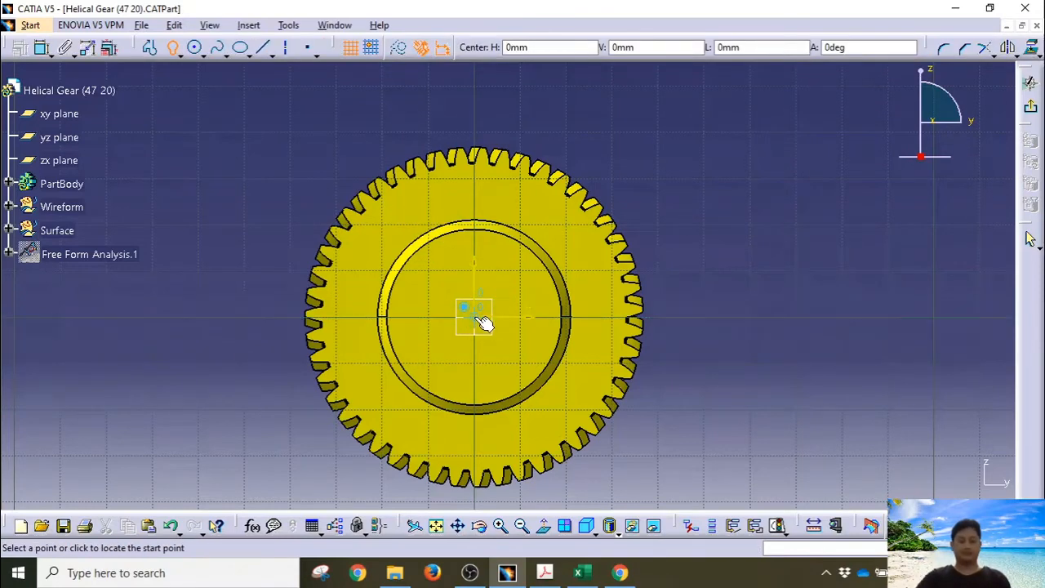
left_click(482, 320)
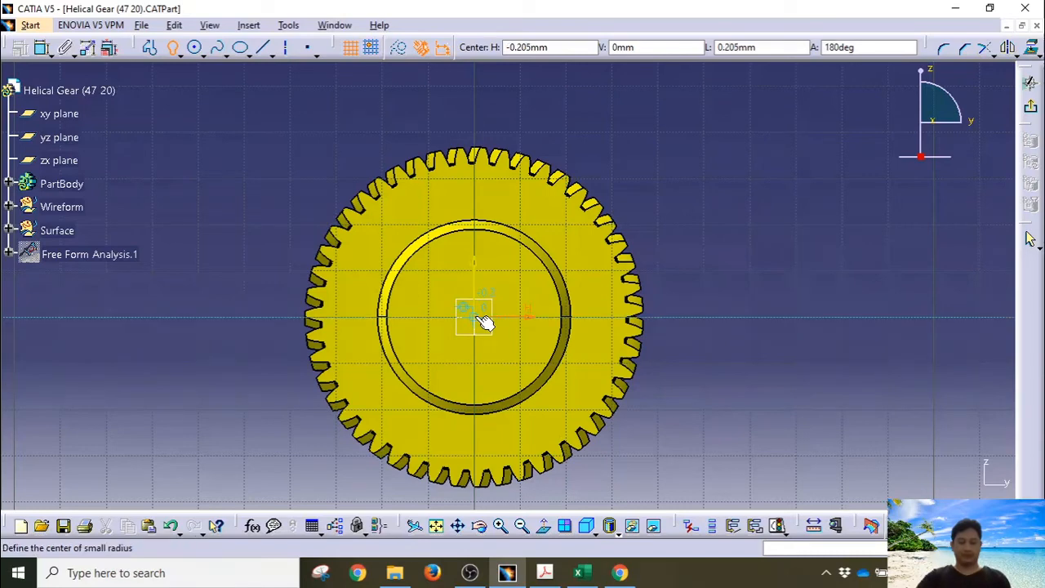
left_click(481, 384)
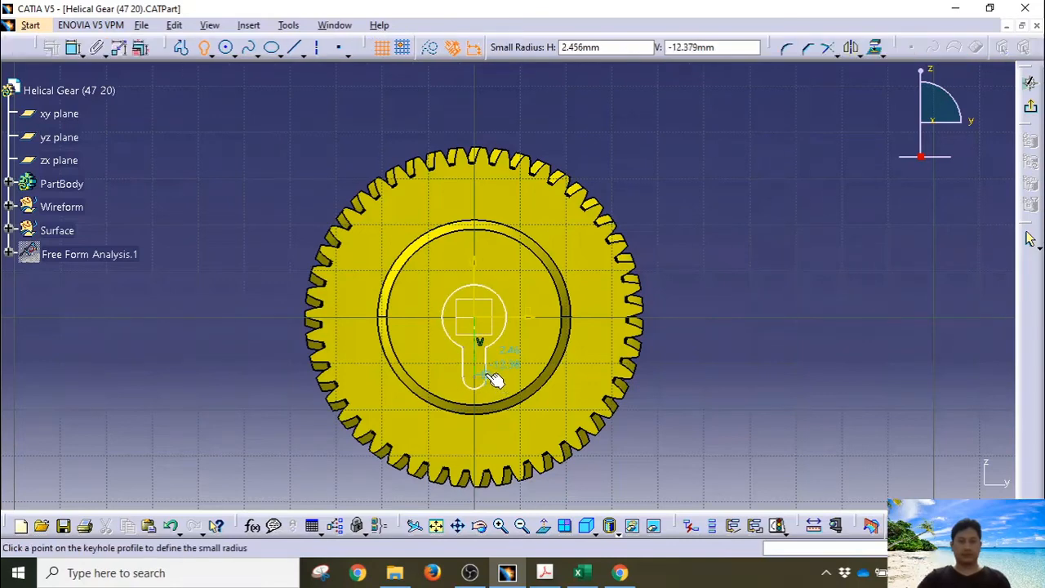
left_click(488, 376)
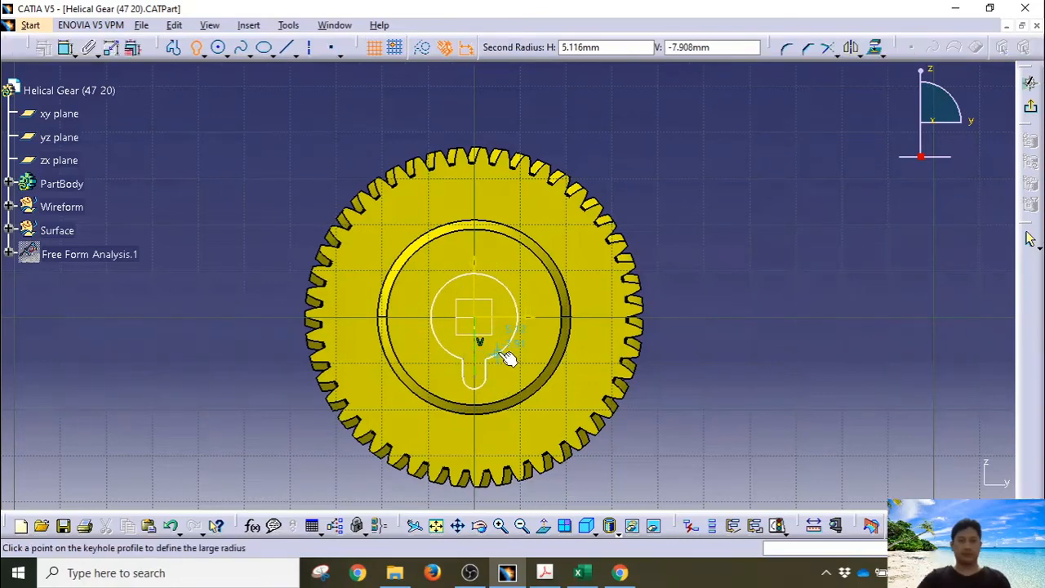
left_click(499, 352)
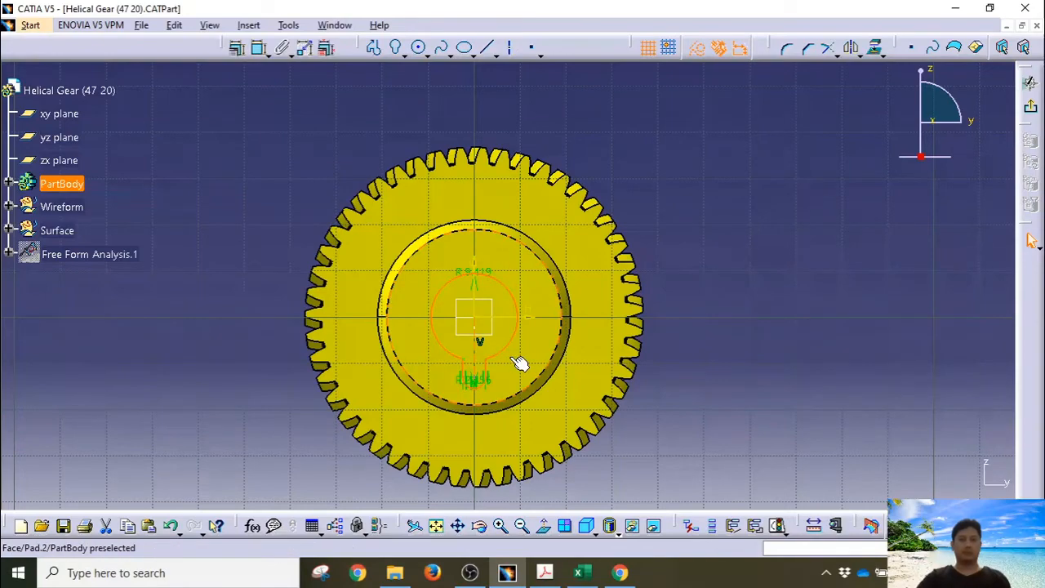
Set the small end radius of the keyhole profile to 4 mm
mouse_move(478, 346)
middle_mouse_down()
mouse_move(497, 226)
mouse_move(520, 231)
mouse_move(524, 208)
mouse_move(517, 357)
mouse_move(532, 327)
middle_mouse_up()
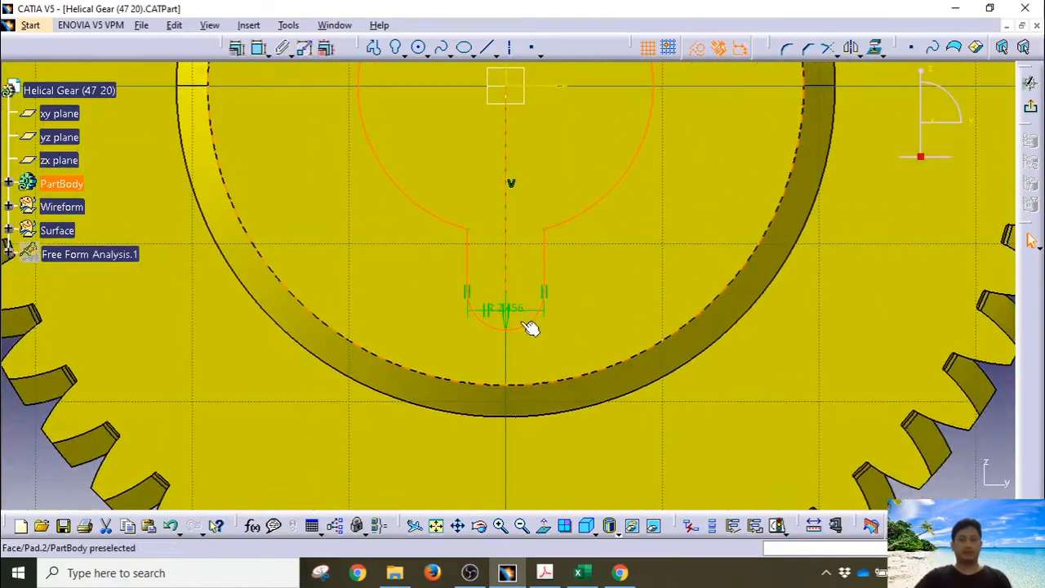
left_click(511, 306)
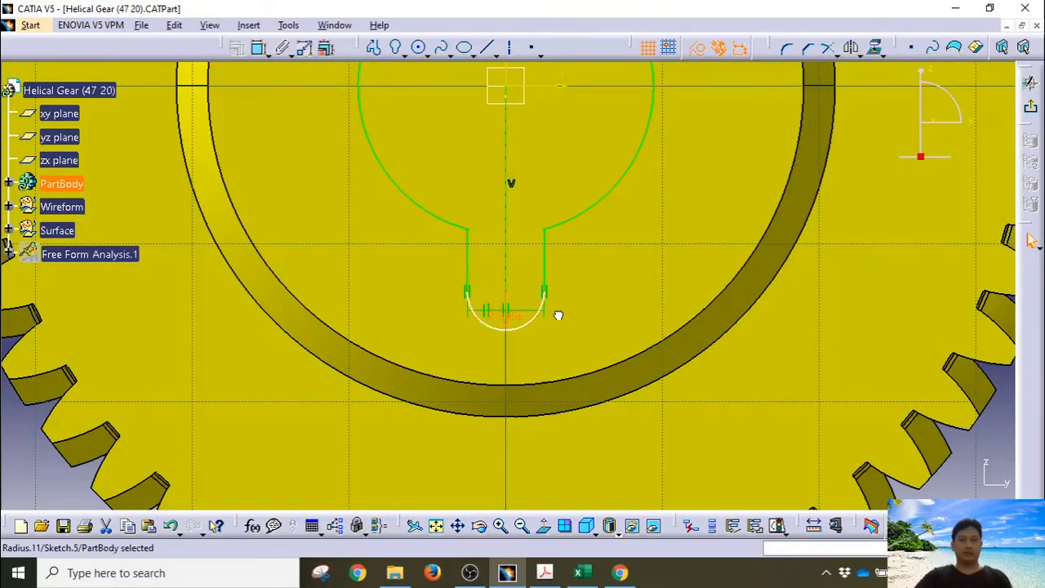
double_click(513, 318)
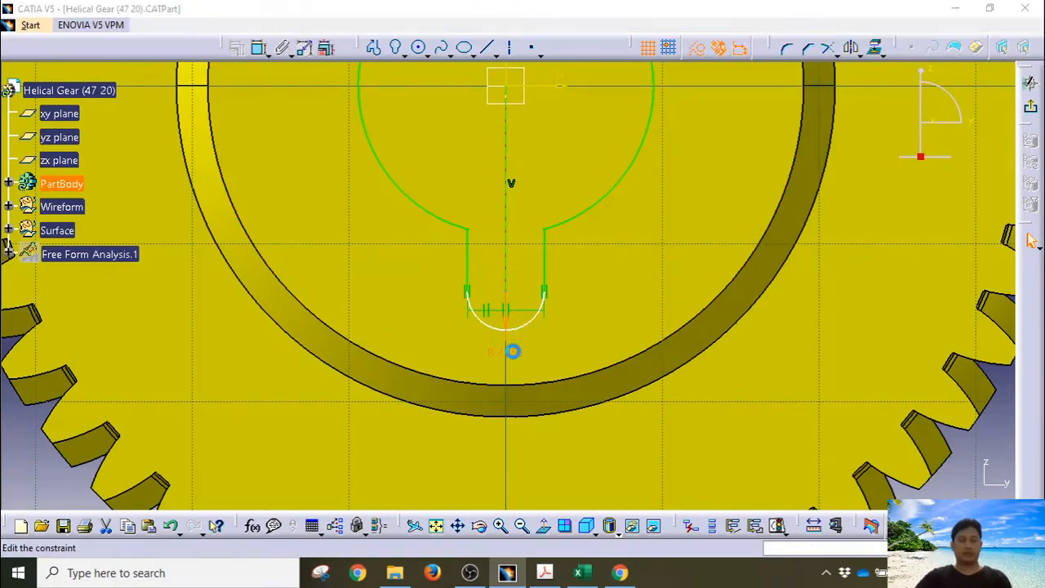
type("4")
key("Return")
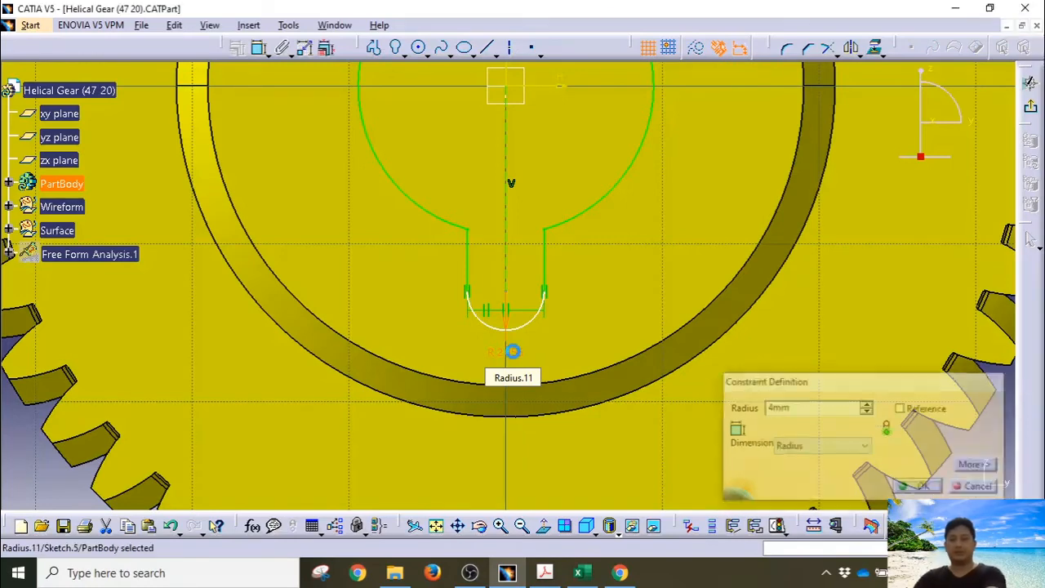
Move the large arc's radius dimension outside the circle and set the radius to 12.5 mm
middle_click_drag(587, 270, 584, 446)
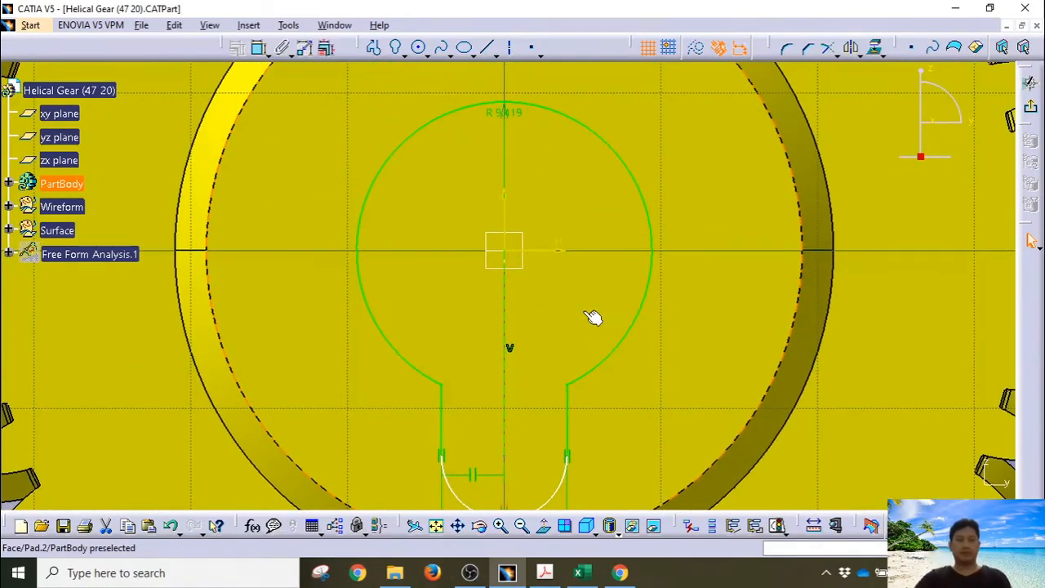
middle_click_drag(585, 313, 590, 375)
left_click_drag(517, 177, 651, 164)
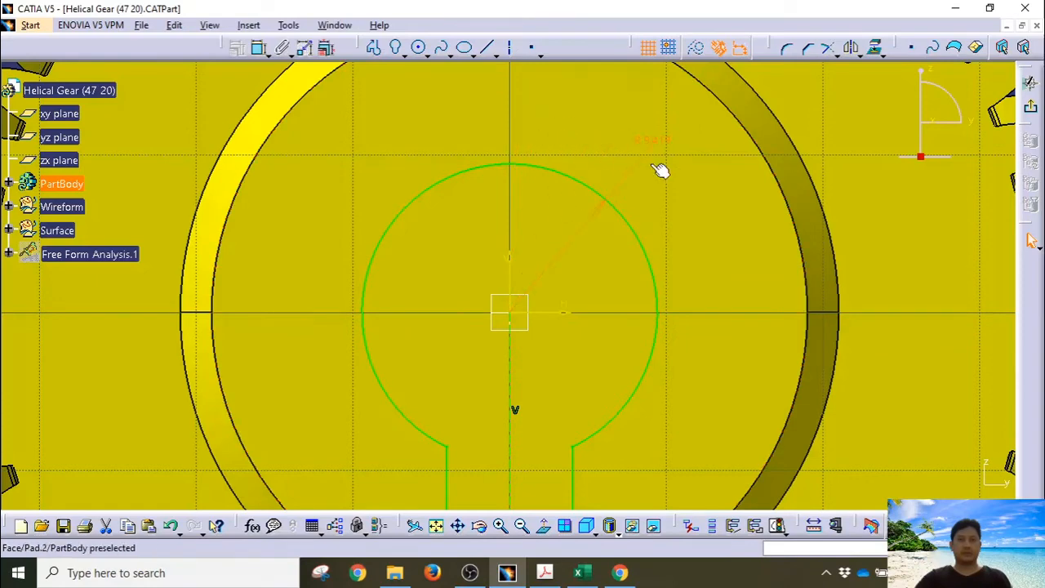
double_click(659, 138)
type("12.5")
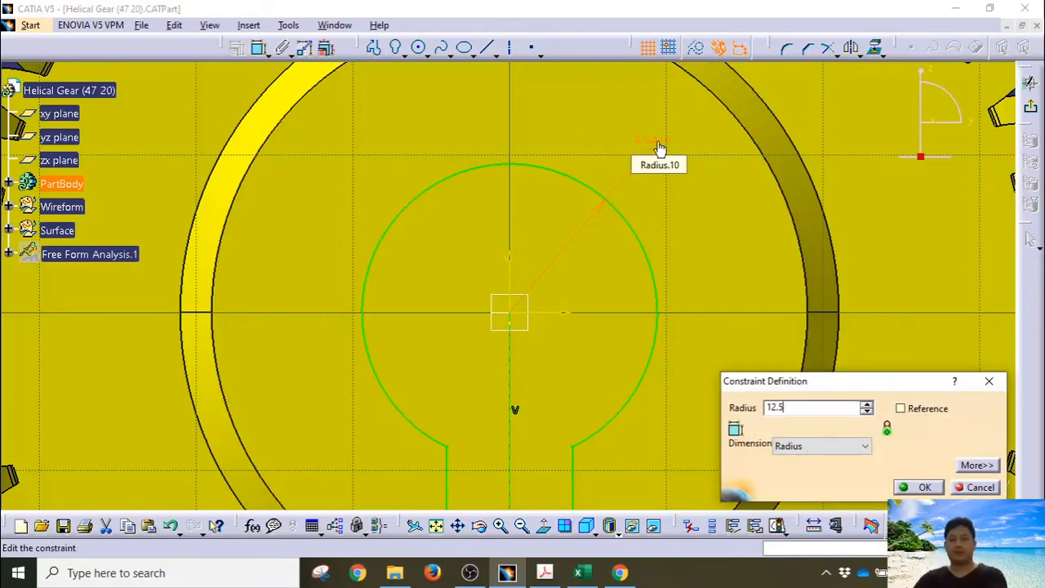
key("Return")
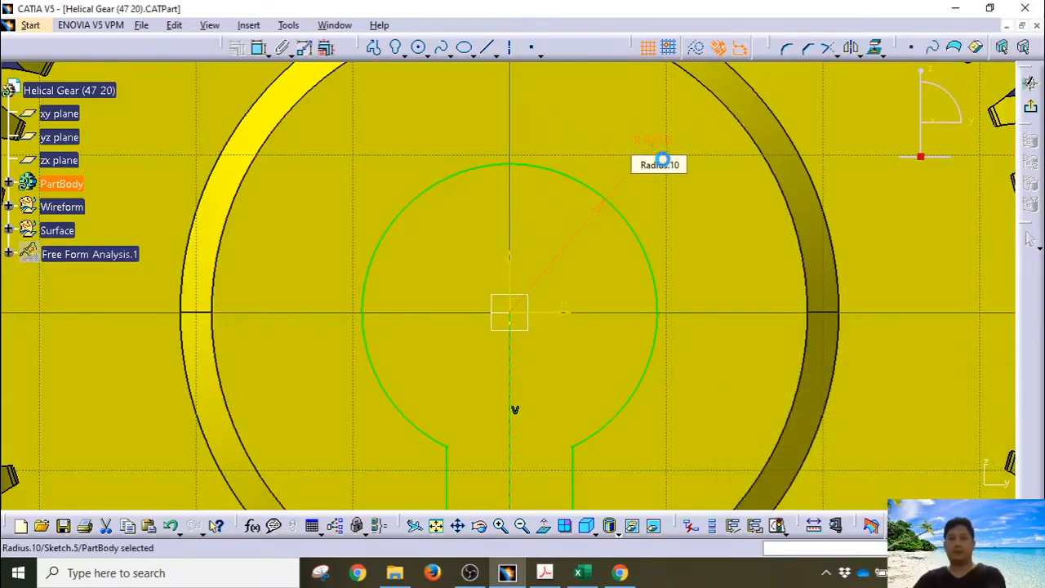
Draw an 8 mm horizontal line across the keyway, joining the lower ends of its two straight sides
middle_click_drag(665, 291, 651, 195)
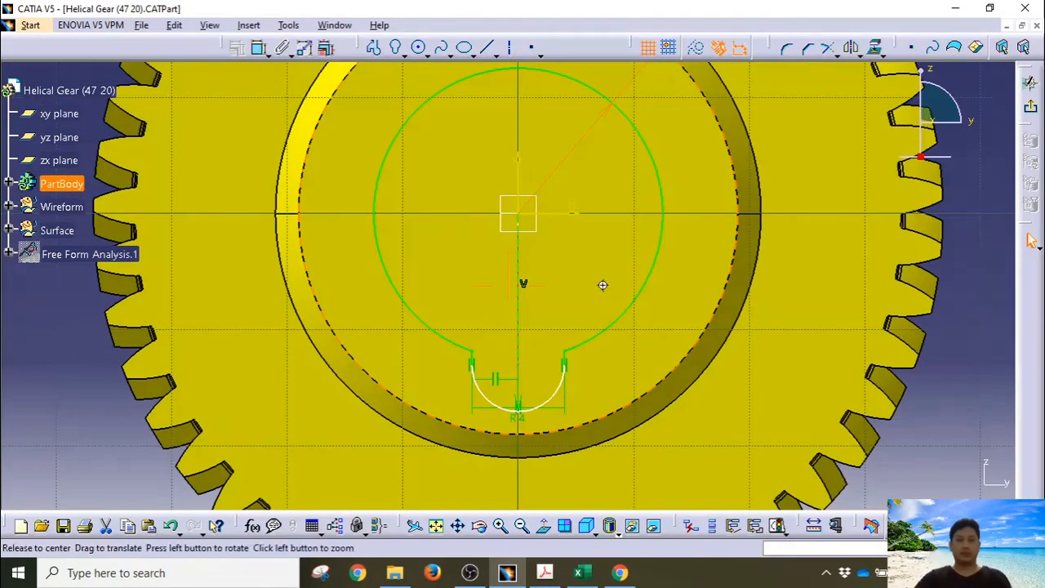
middle_click_drag(602, 285, 609, 236)
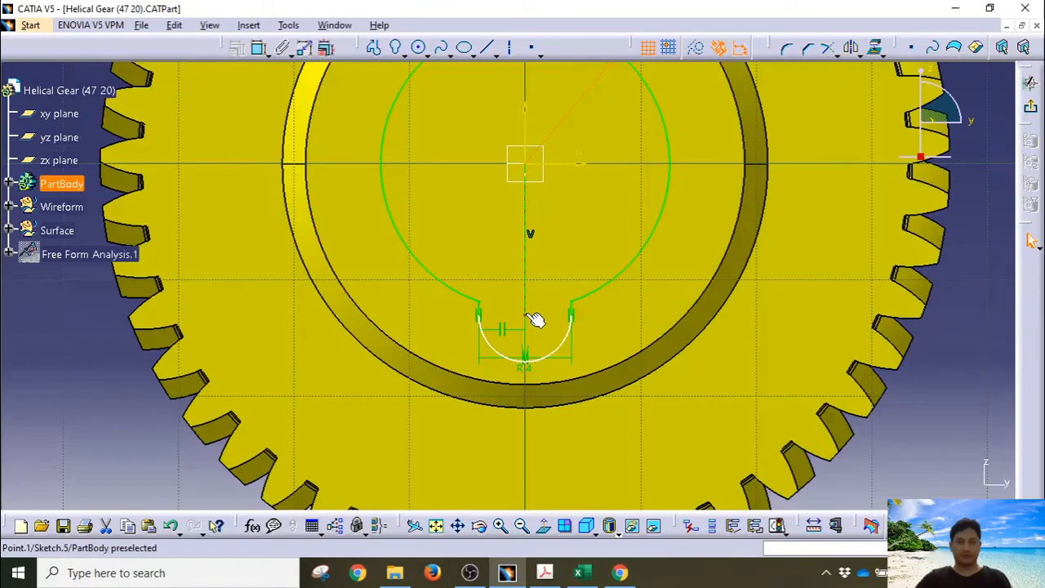
mouse_move(508, 329)
middle_mouse_down()
mouse_move(498, 292)
mouse_move(515, 174)
middle_mouse_up()
left_click(487, 47)
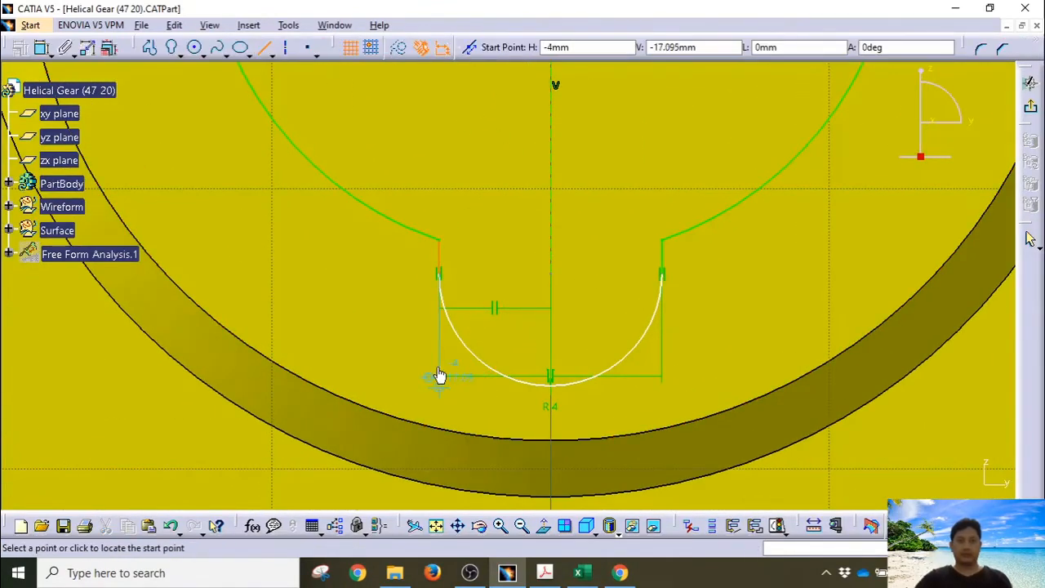
left_click(441, 275)
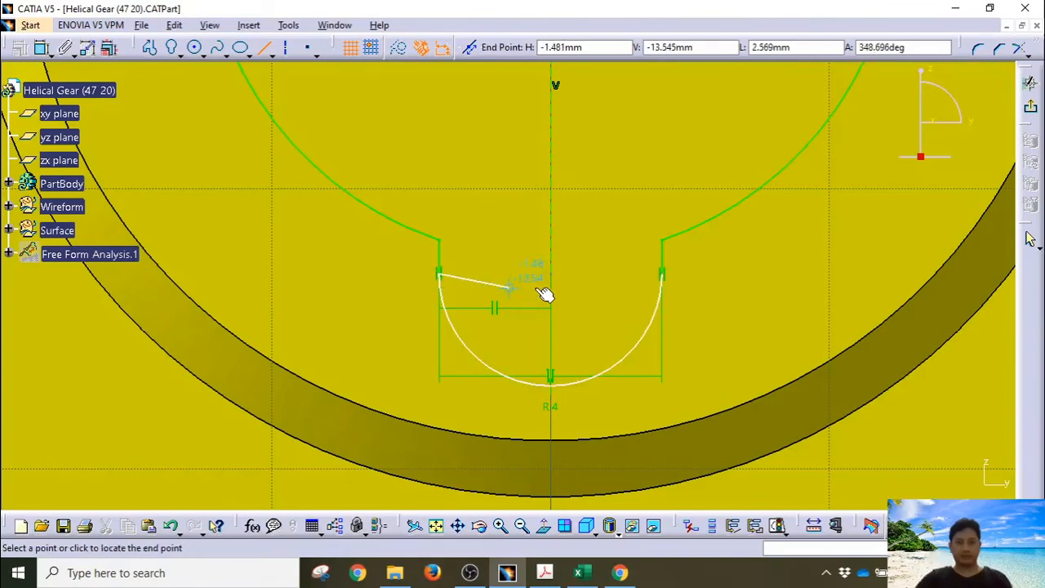
left_click(667, 276)
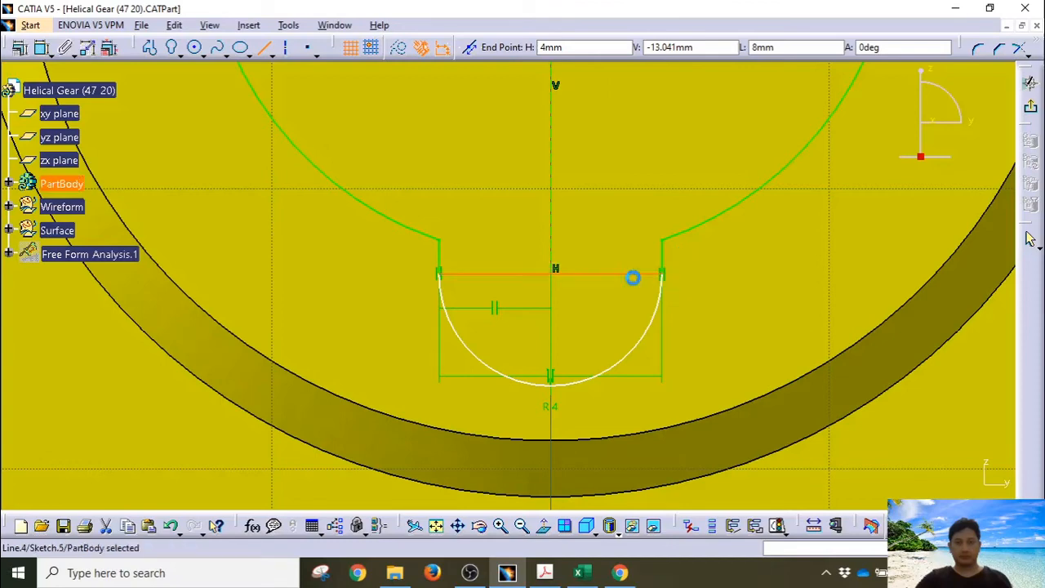
Remove the rounded arc at the keyway's lower end with Quick Trim, leaving the flat closing line
middle_click_drag(552, 236, 553, 259)
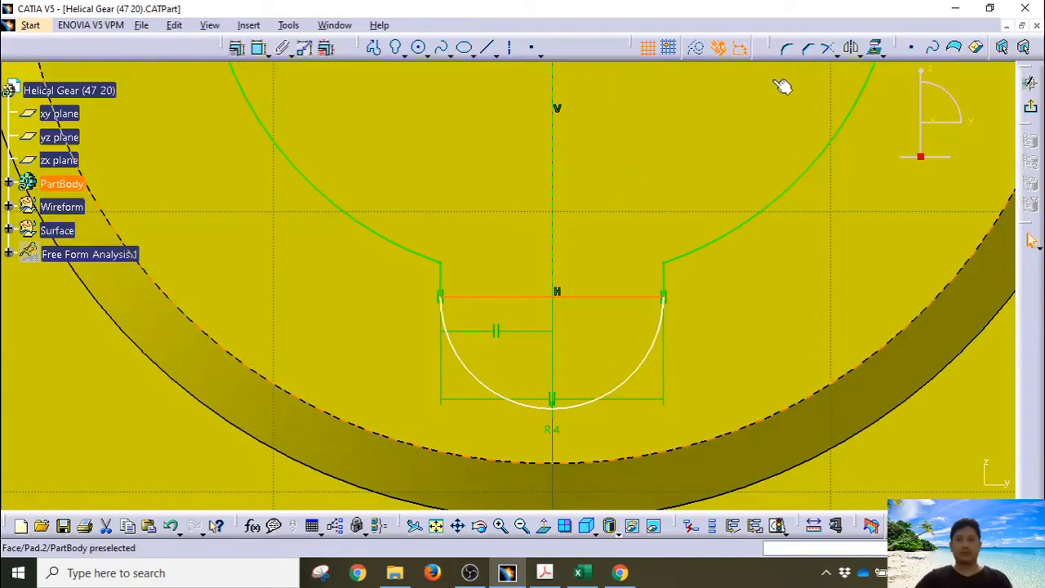
left_click(830, 50)
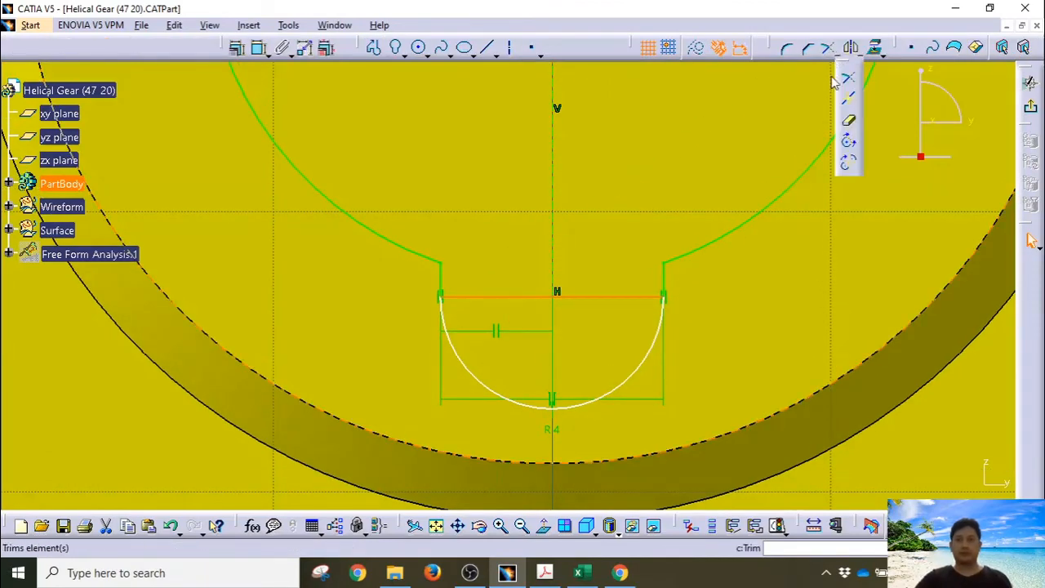
left_click(850, 124)
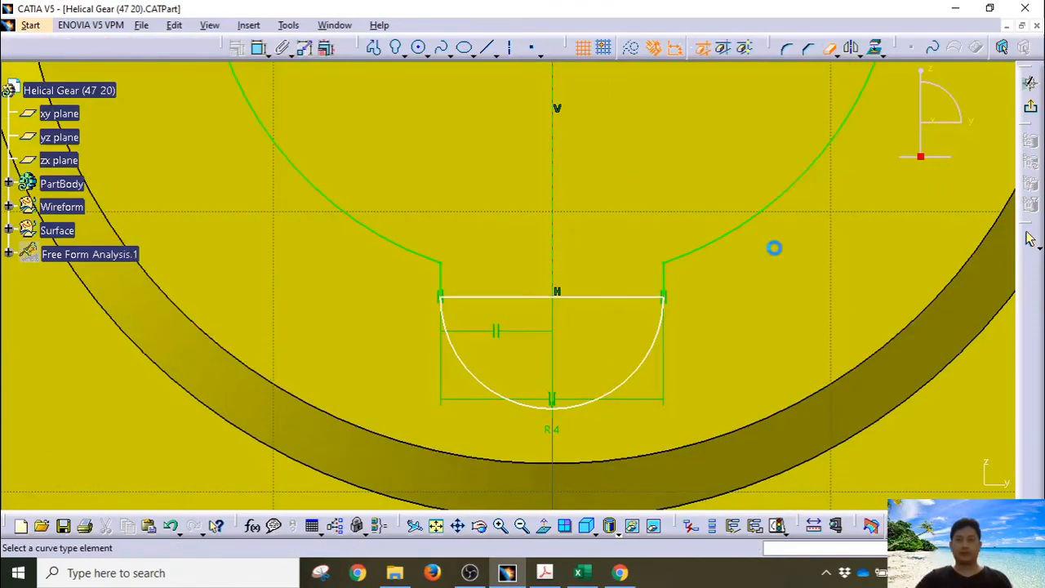
left_click(658, 359)
Dimension the distance from the keyway's flat end to the opposite side of the bore circle and set it to 28.3 mm
mouse_move(658, 357)
middle_mouse_down()
mouse_move(739, 297)
mouse_move(740, 367)
mouse_move(688, 303)
mouse_move(697, 401)
middle_mouse_up()
left_click(554, 366)
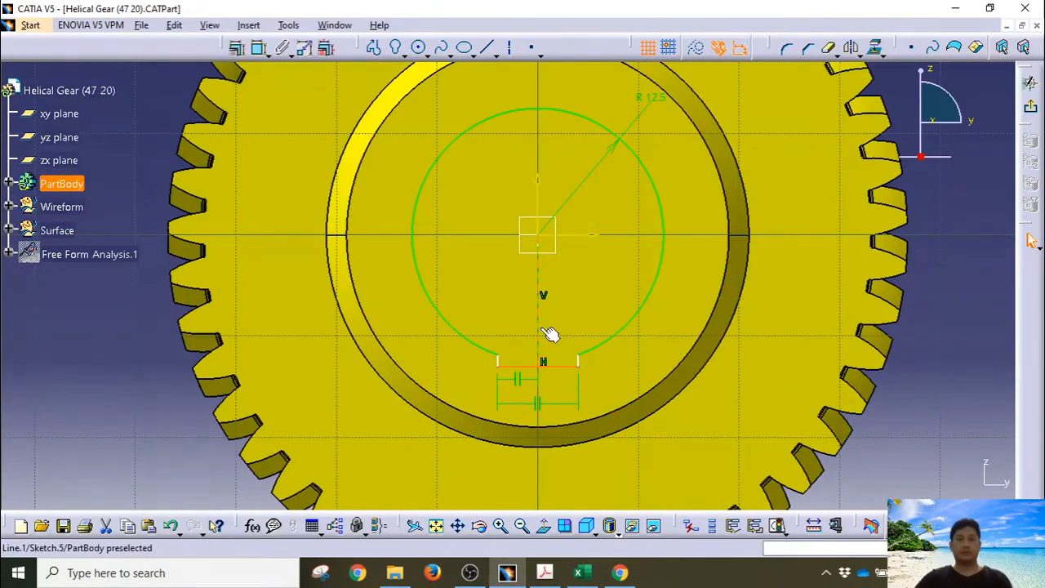
left_click(535, 108, "ctrl")
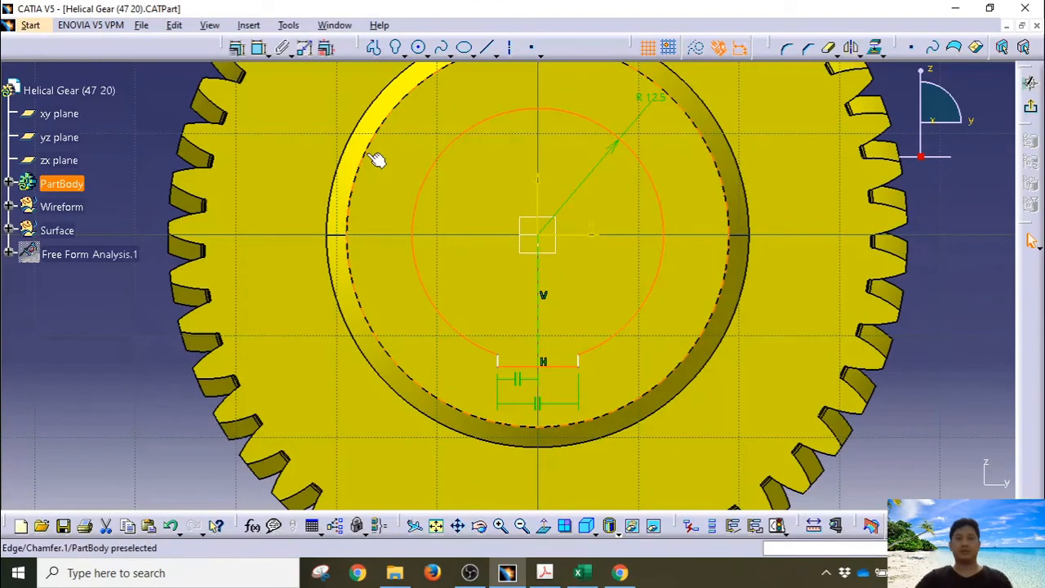
left_click(260, 48)
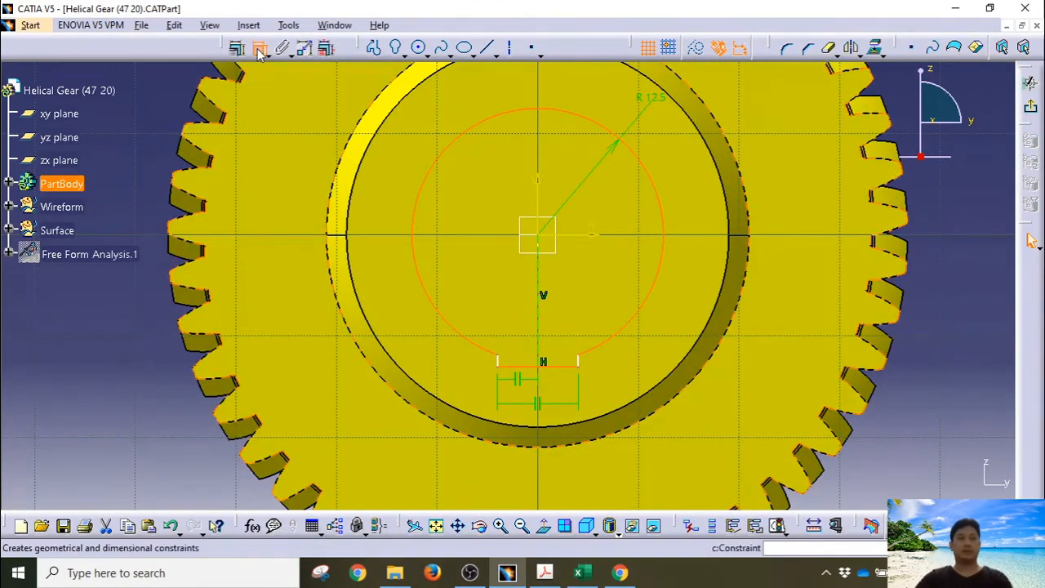
left_click(298, 262)
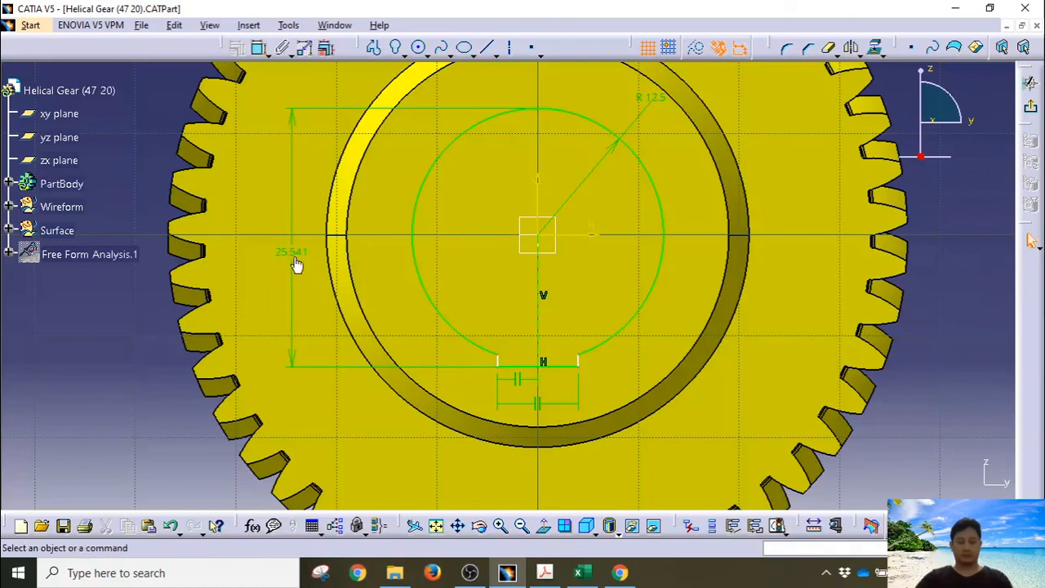
double_click(294, 255)
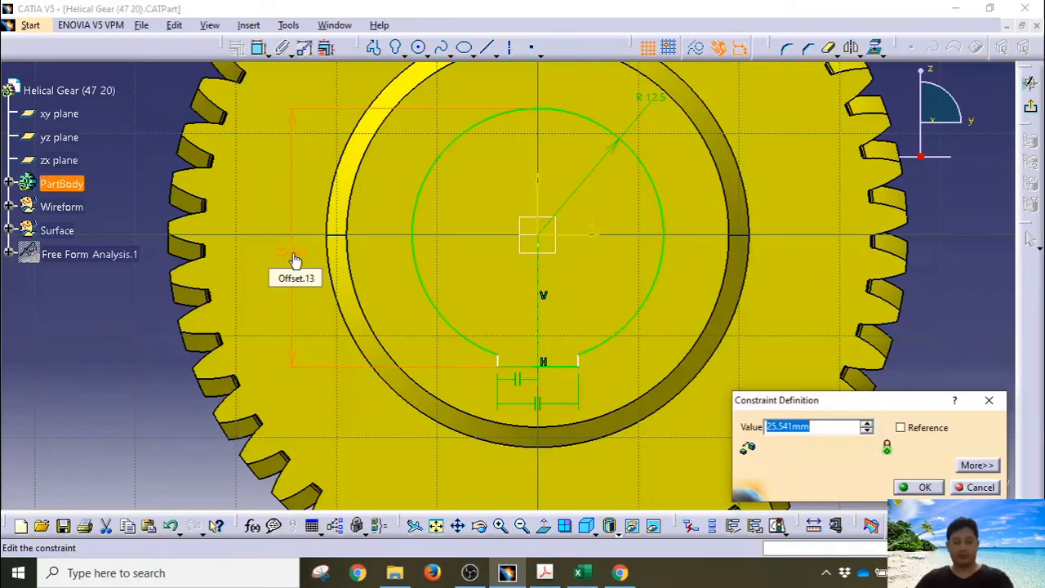
type("28.3")
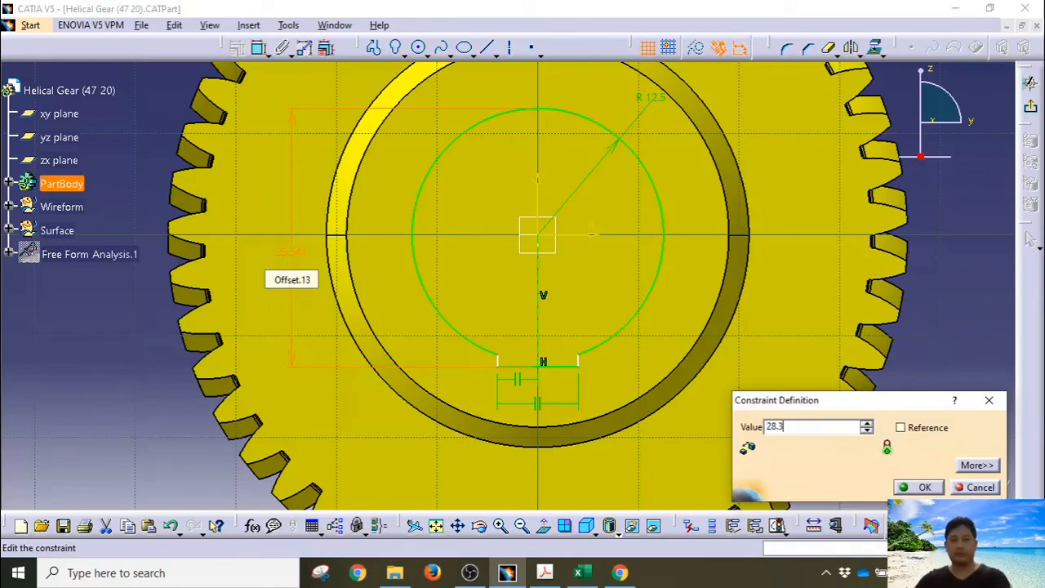
key("Return")
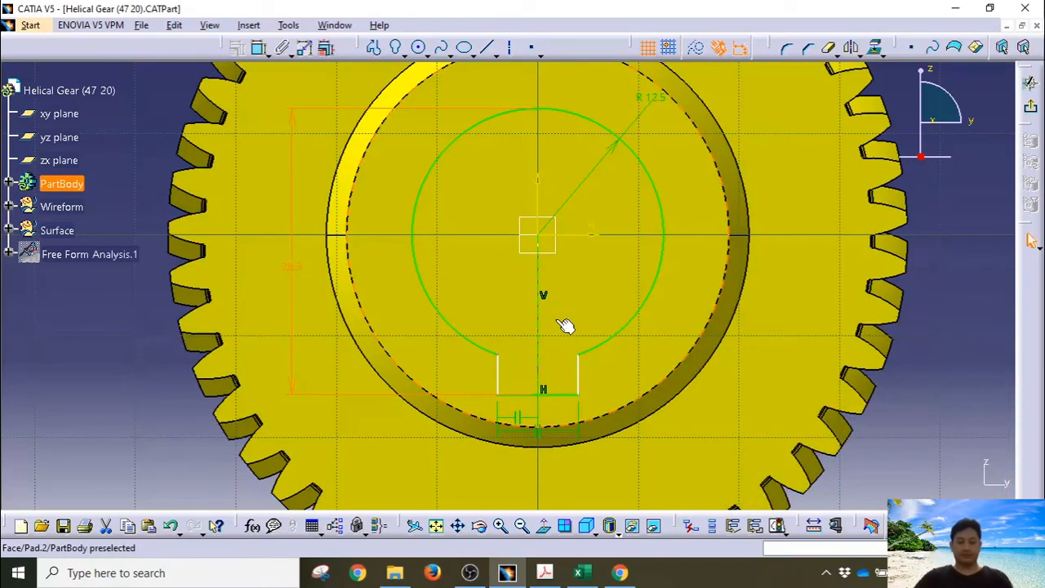
middle_click_drag(555, 296, 528, 321)
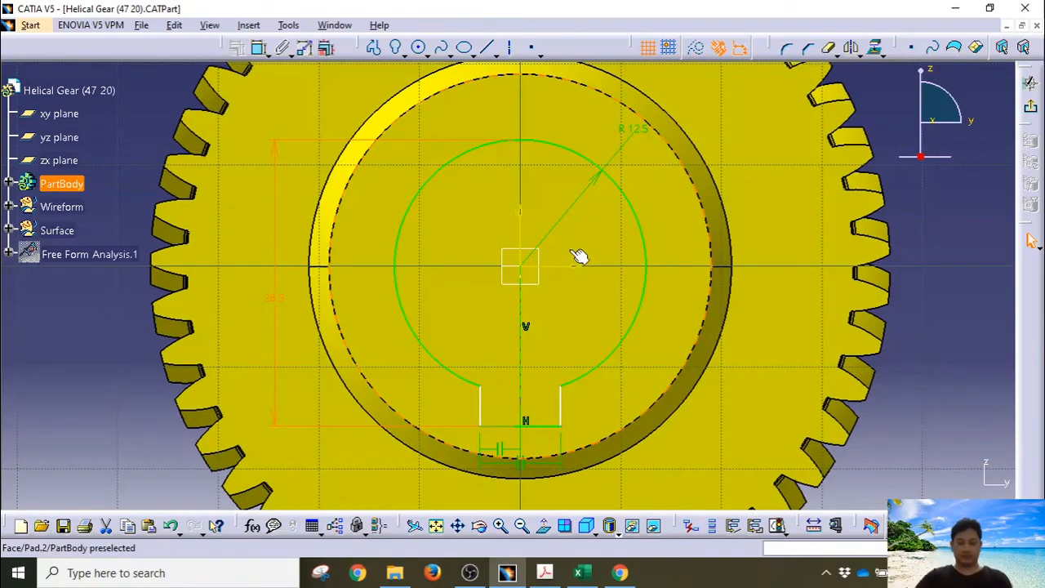
Exit the sketch and cut the bore-and-keyway profile through the gear with a Pocket limited to Up to next
mouse_move(628, 304)
middle_mouse_down()
mouse_move(625, 269)
mouse_move(636, 342)
middle_mouse_up()
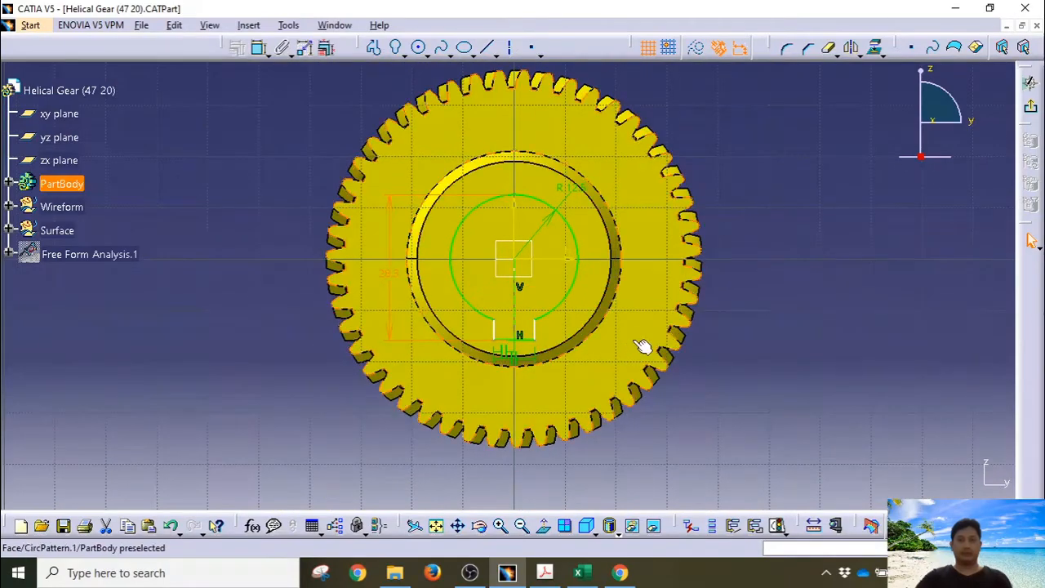
left_click(1032, 114)
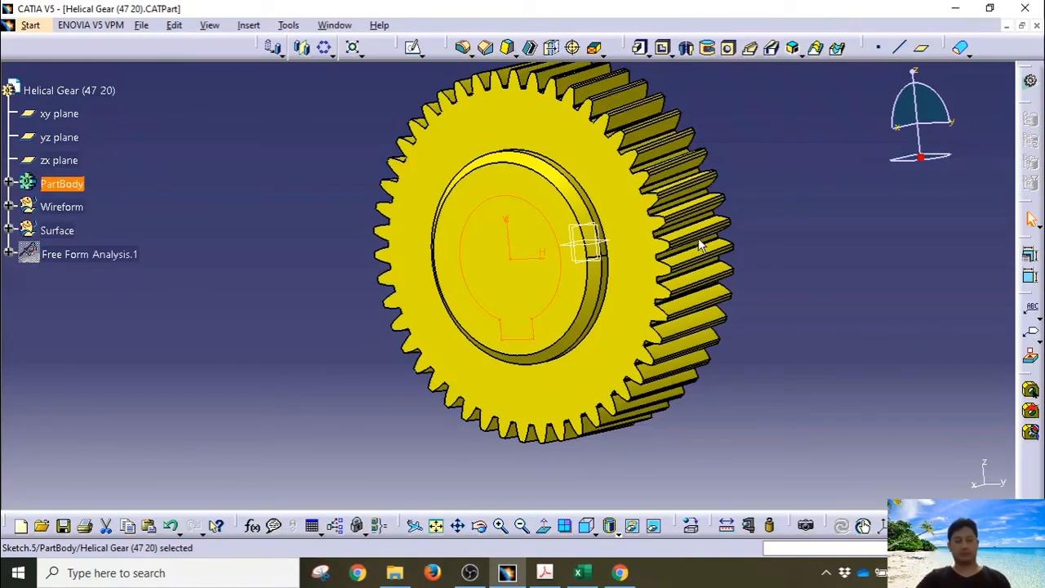
left_click(664, 48)
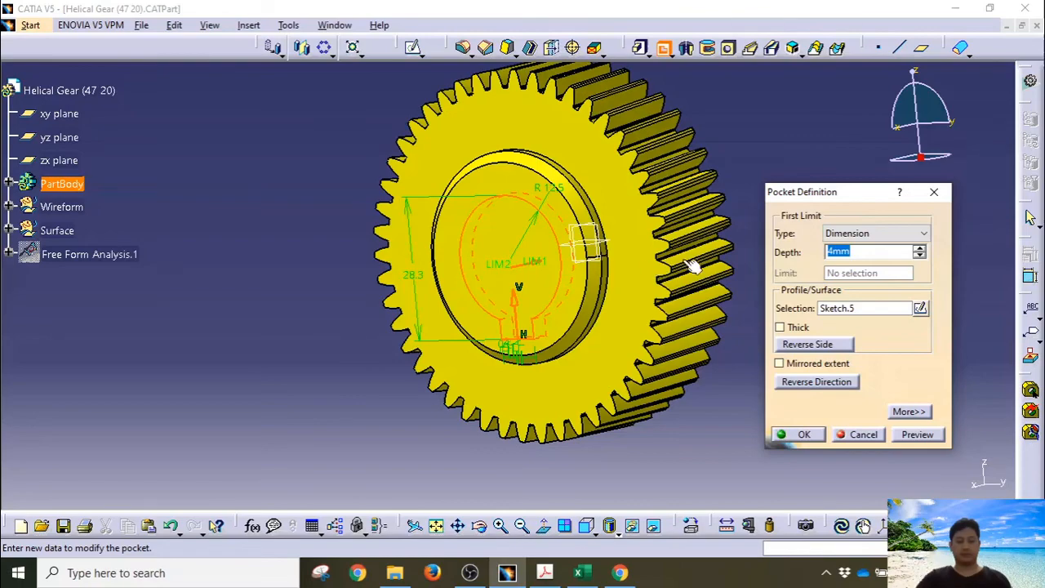
left_click(826, 234)
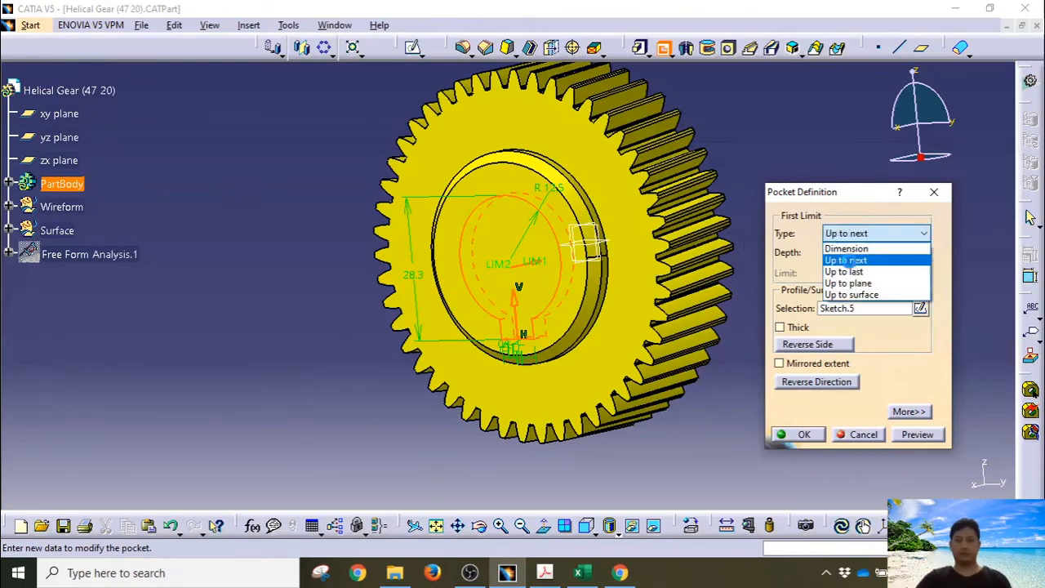
left_click(844, 252)
middle_click_drag(669, 321, 435, 341)
left_click(796, 433)
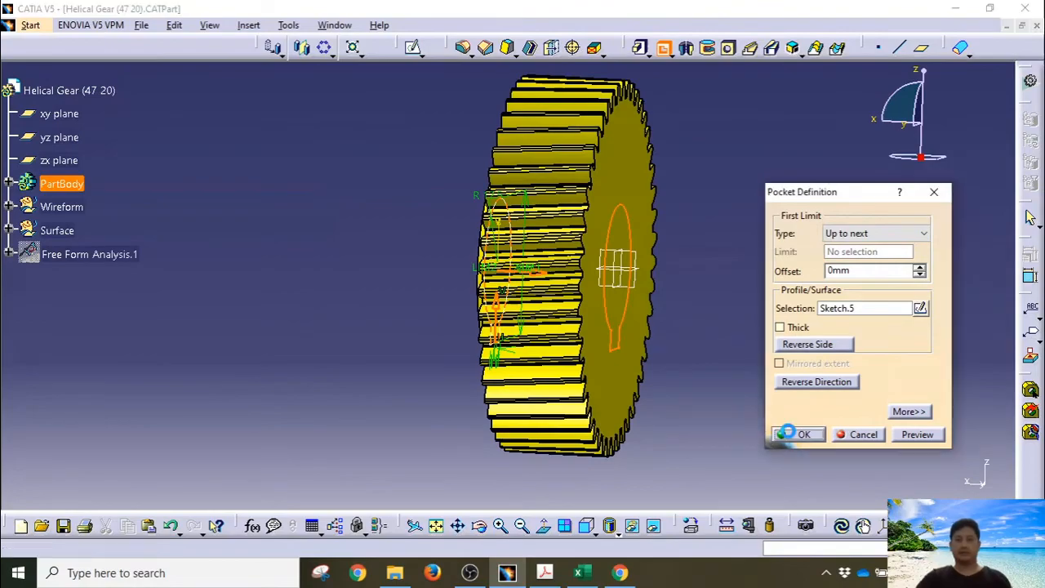
Inspect the bore and keyway cut squarely on the gear's flat back face and from the chamfered hub side
middle_click(492, 361)
middle_click_drag(492, 361, 452, 405)
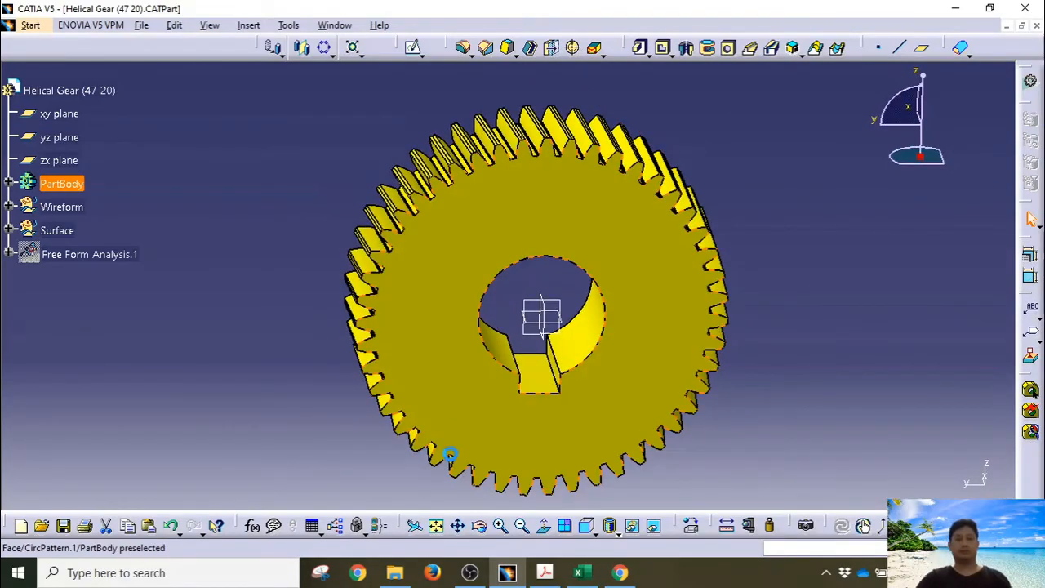
left_click(482, 477)
left_click(545, 528)
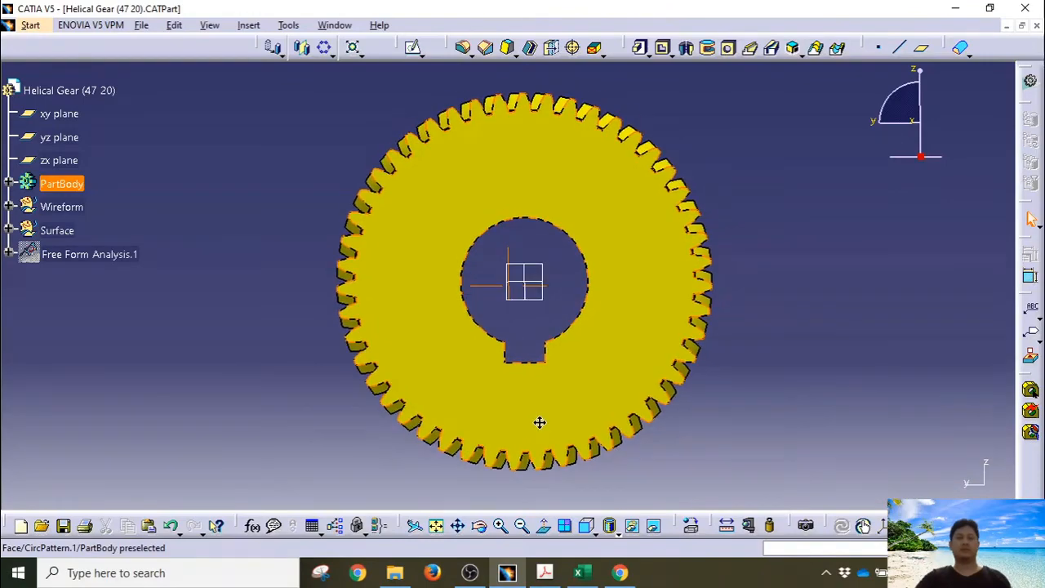
left_click(284, 266)
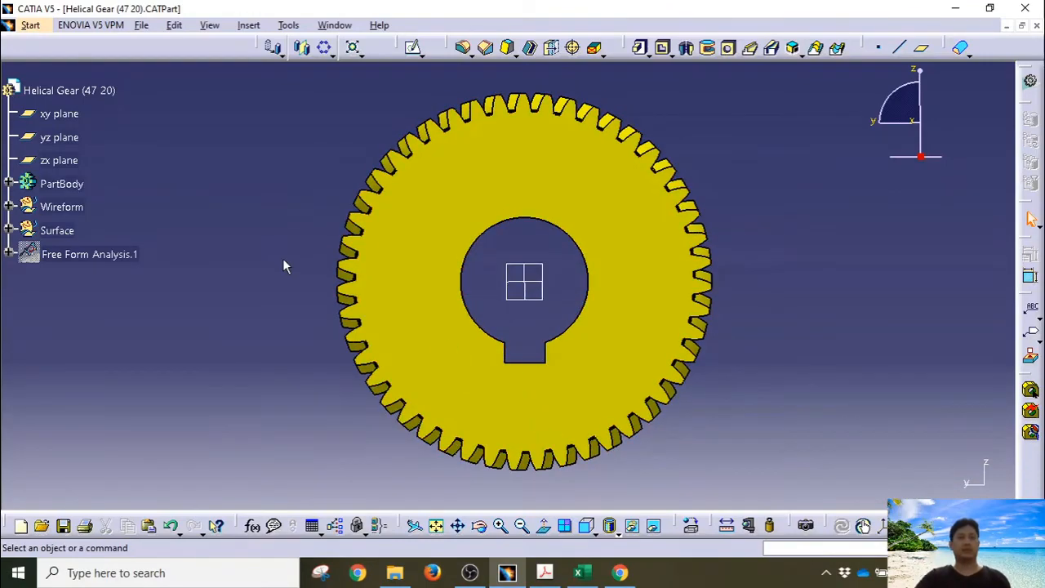
middle_click_drag(238, 247, 689, 265)
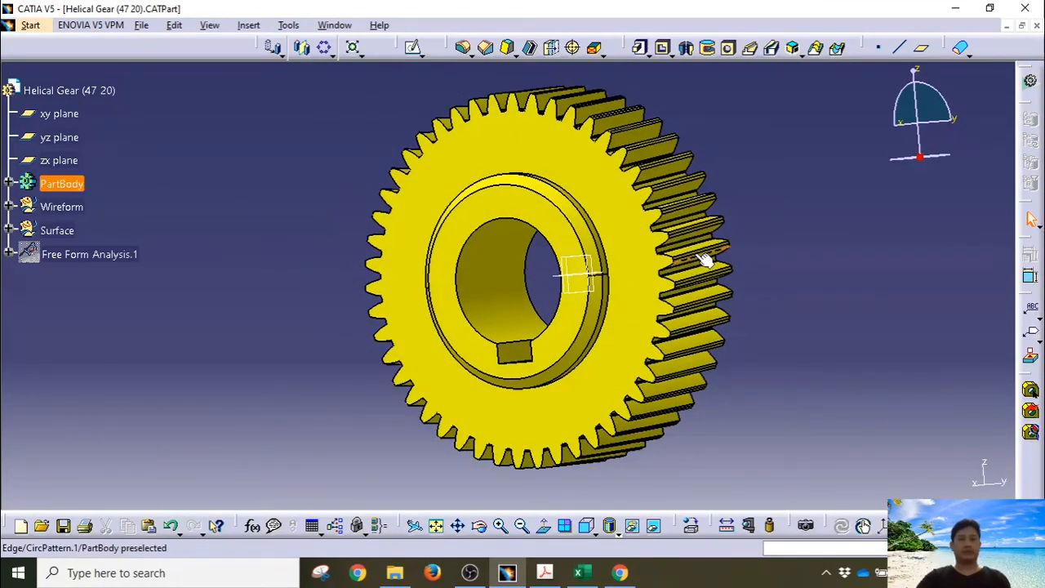
middle_click_drag(777, 350, 771, 364)
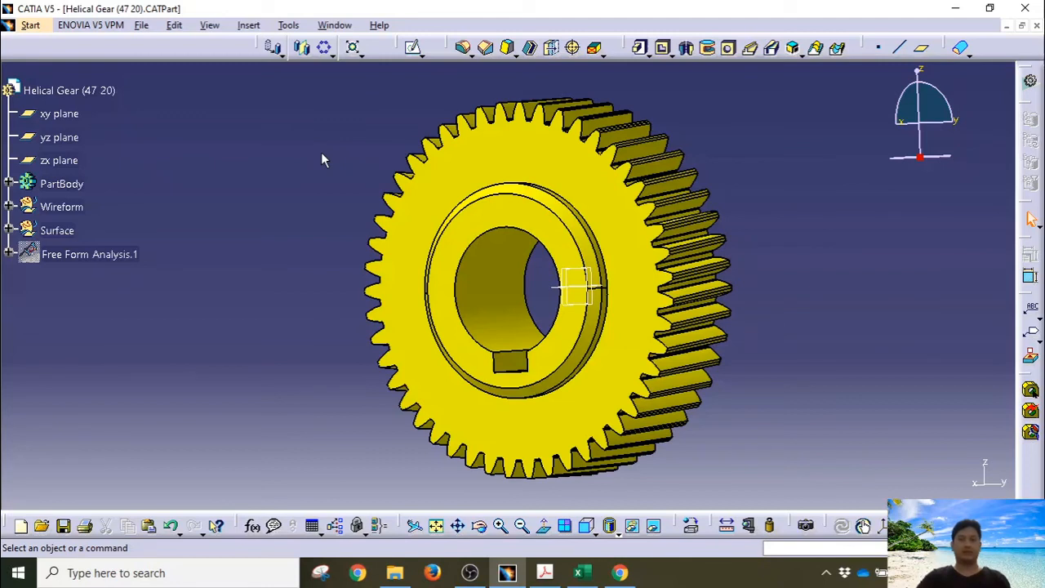
Review the PartBody features in the specification tree, collapsing the CircPattern.1, Pad.2 and Pocket.1 branches and PartBody itself
left_click(9, 184)
left_click(9, 184)
left_click(10, 184)
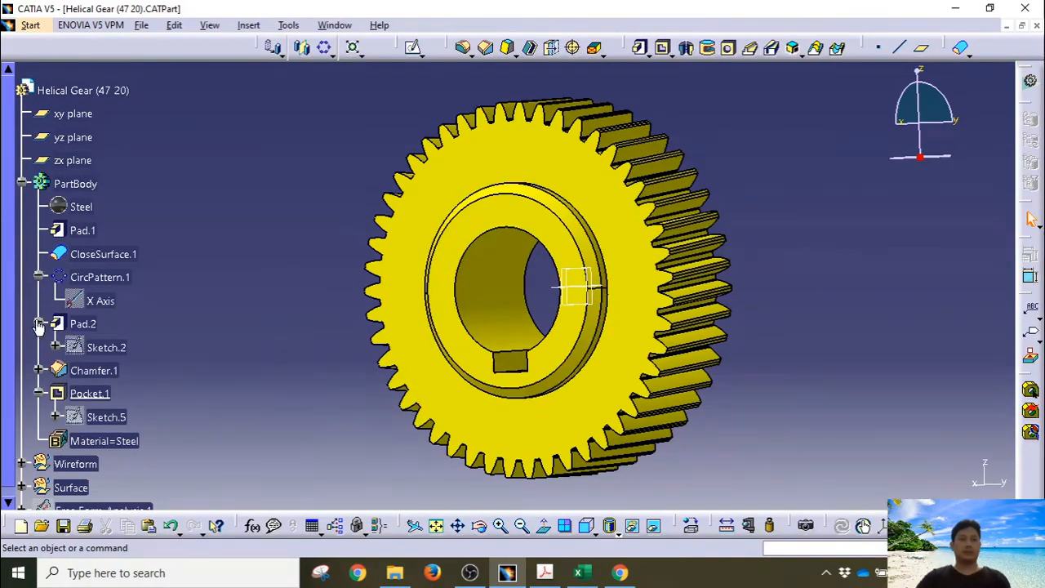
left_click(25, 277)
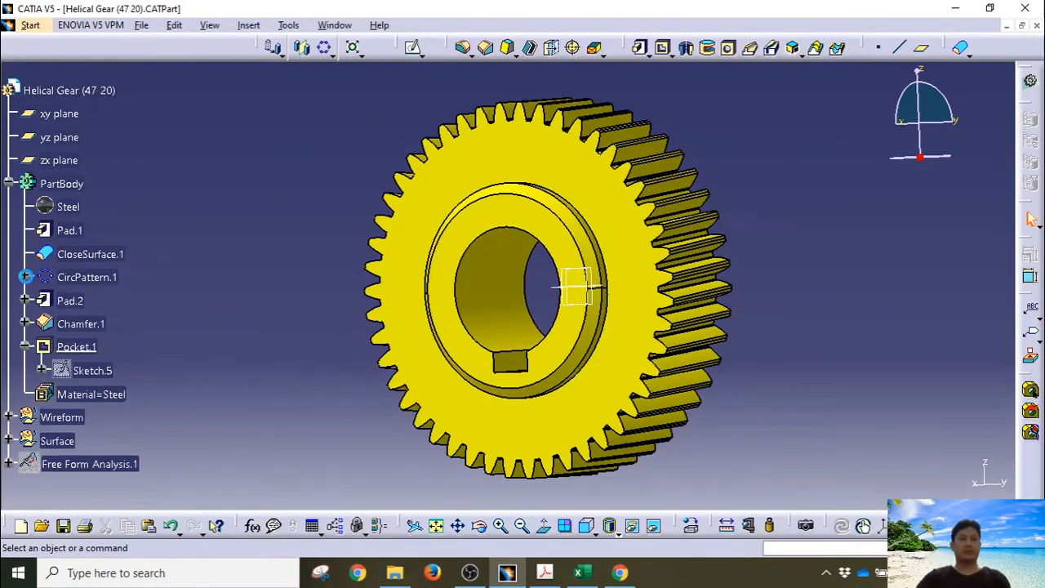
left_click(25, 346)
left_click(9, 185)
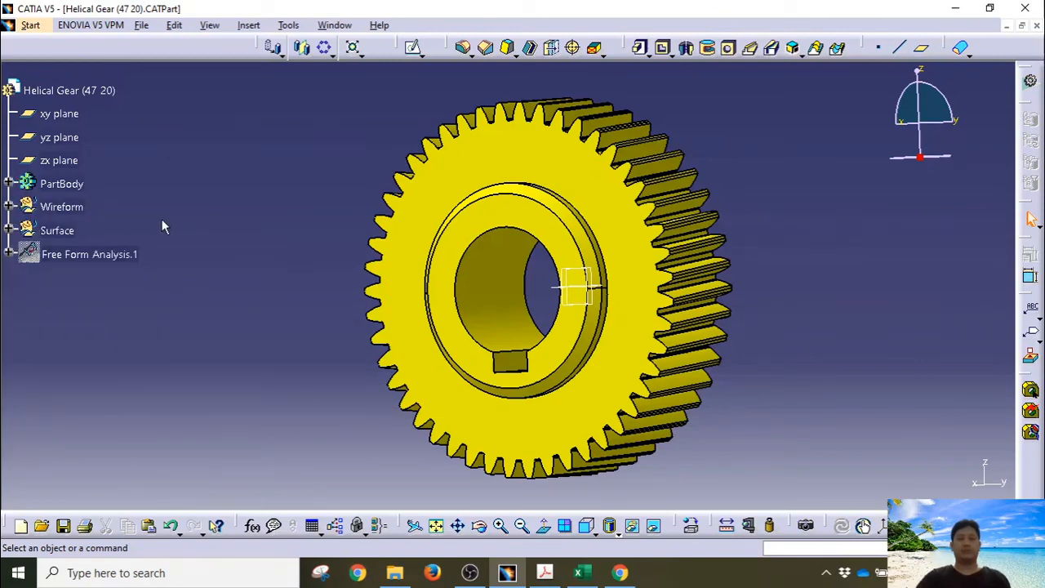
middle_click_drag(331, 243, 299, 249)
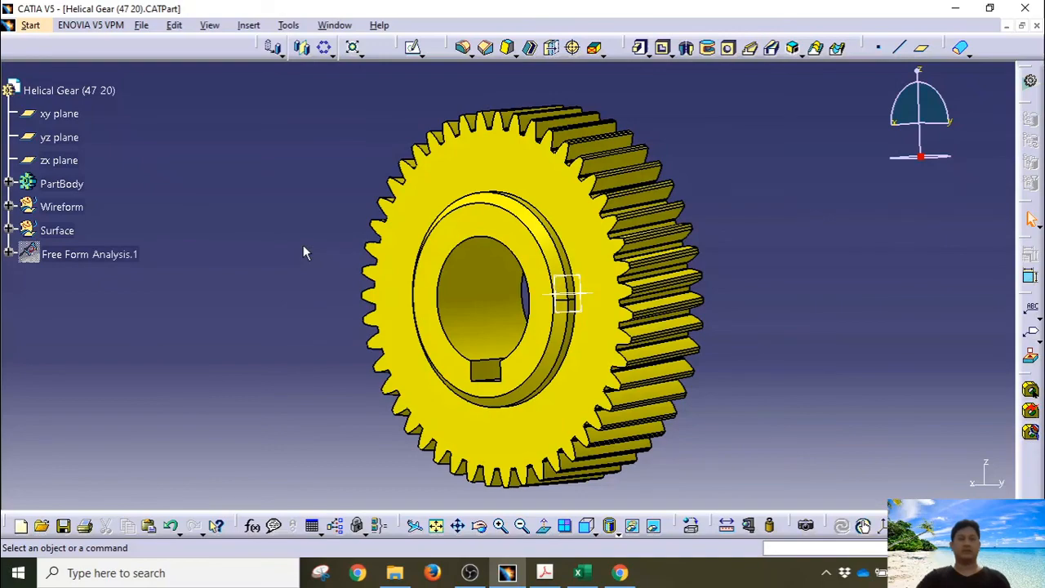
middle_click_drag(303, 245, 342, 253)
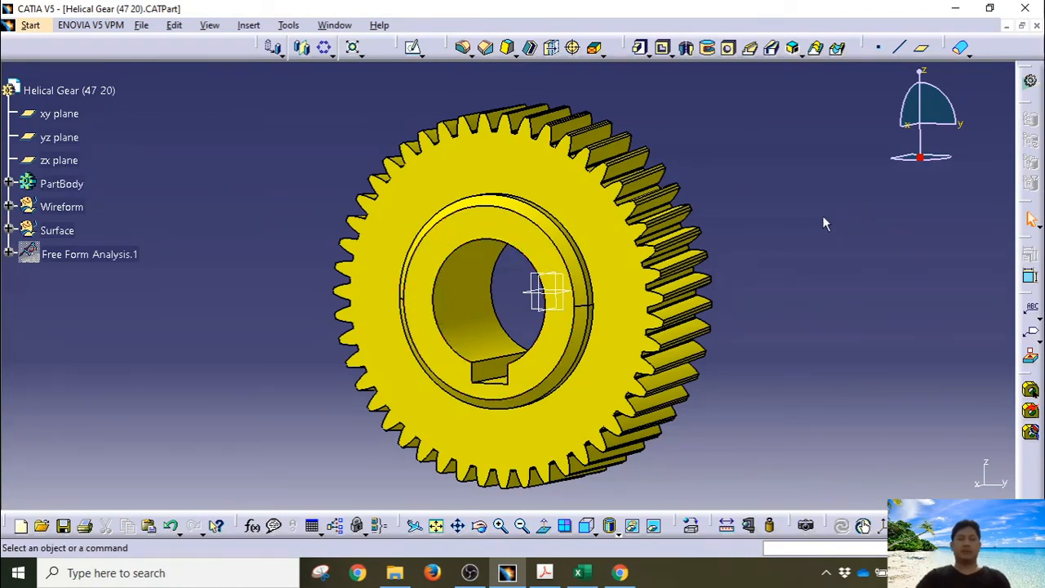
middle_click_drag(775, 212, 783, 201)
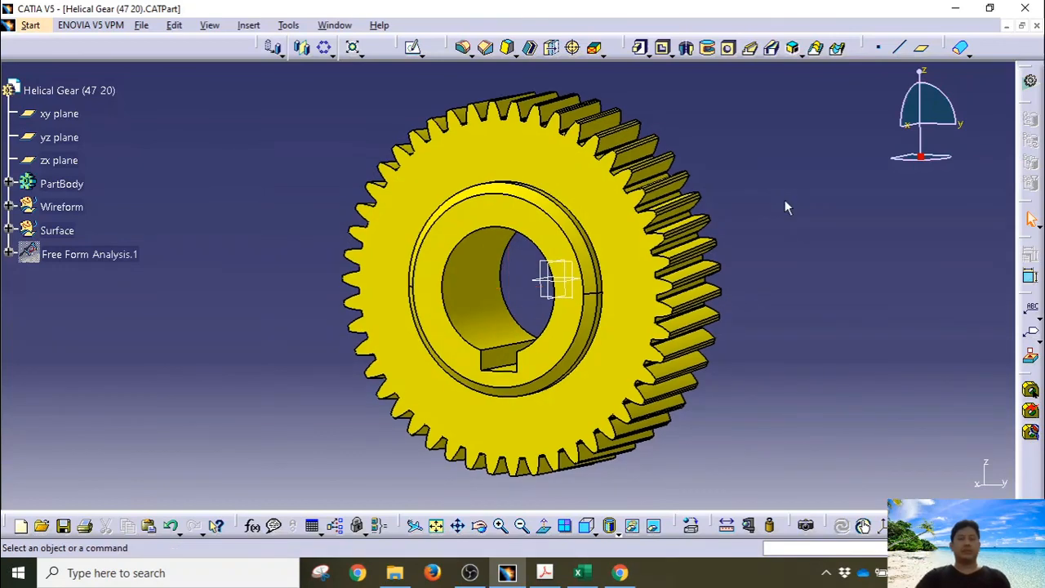